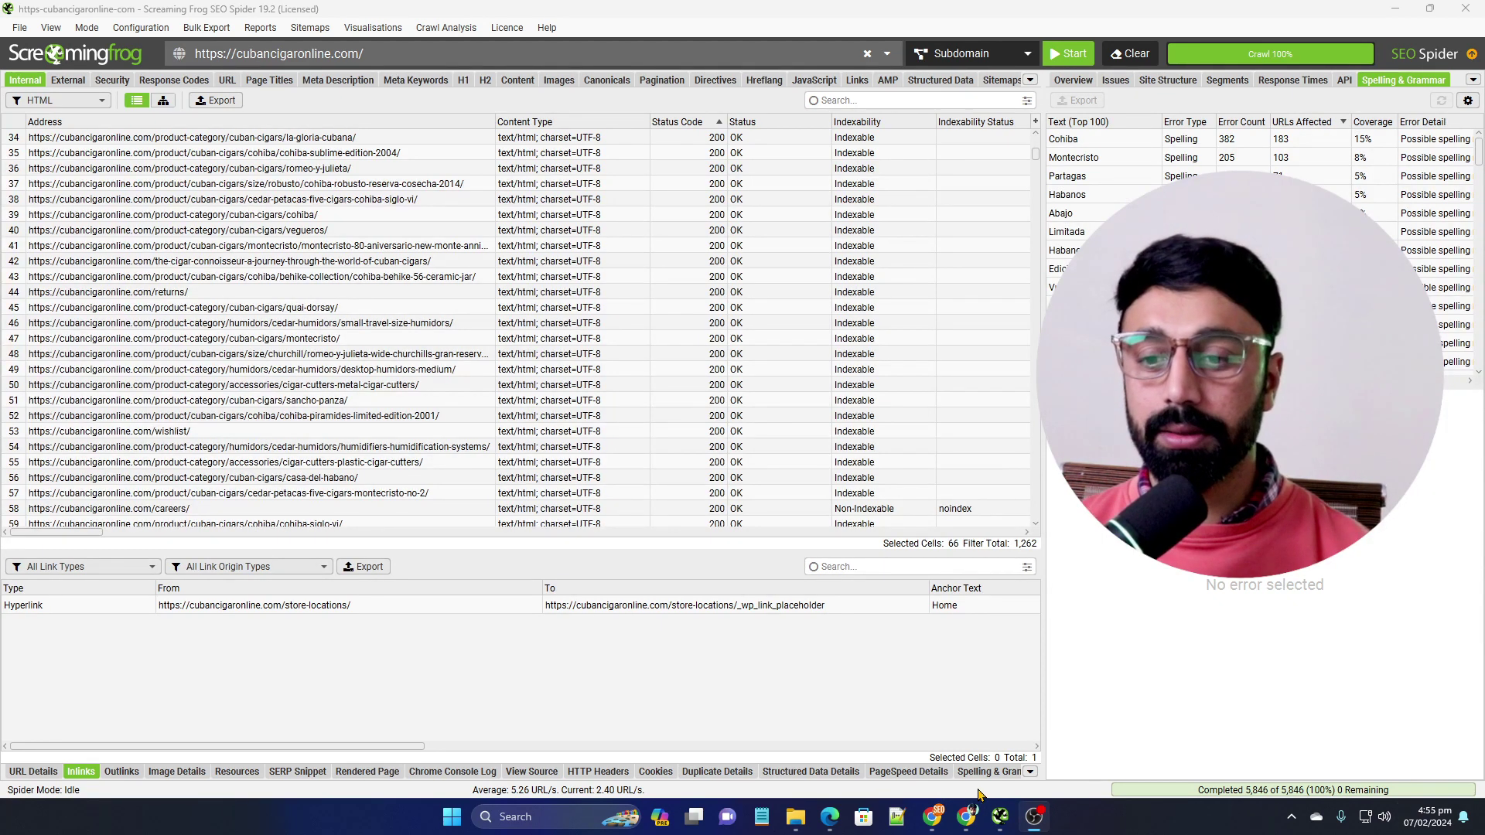
Switch to the browser and open the pricing page of Screaming Frog SEO Spider from the Google results.
click(965, 817)
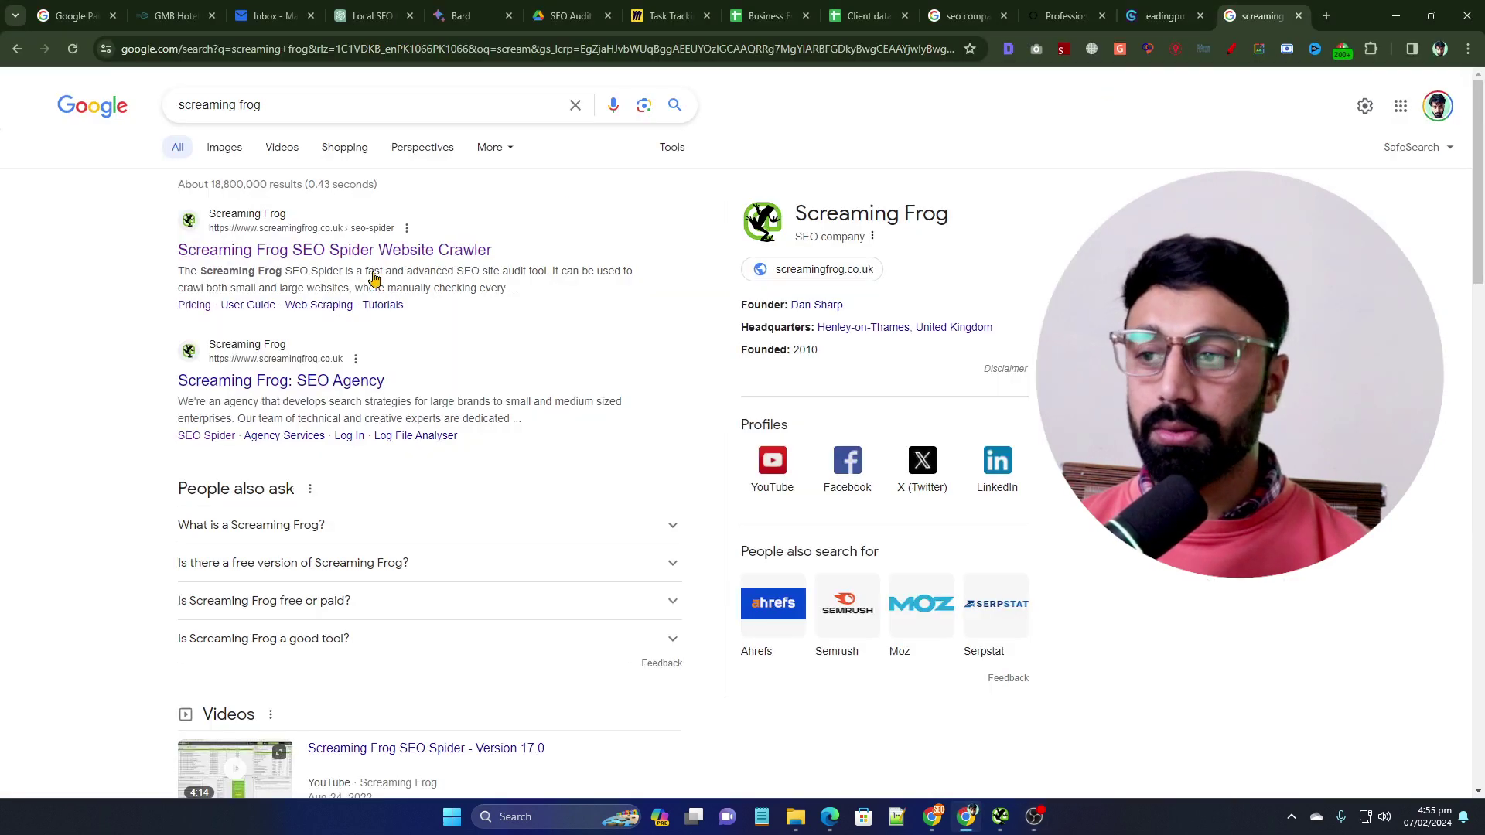
click(364, 250)
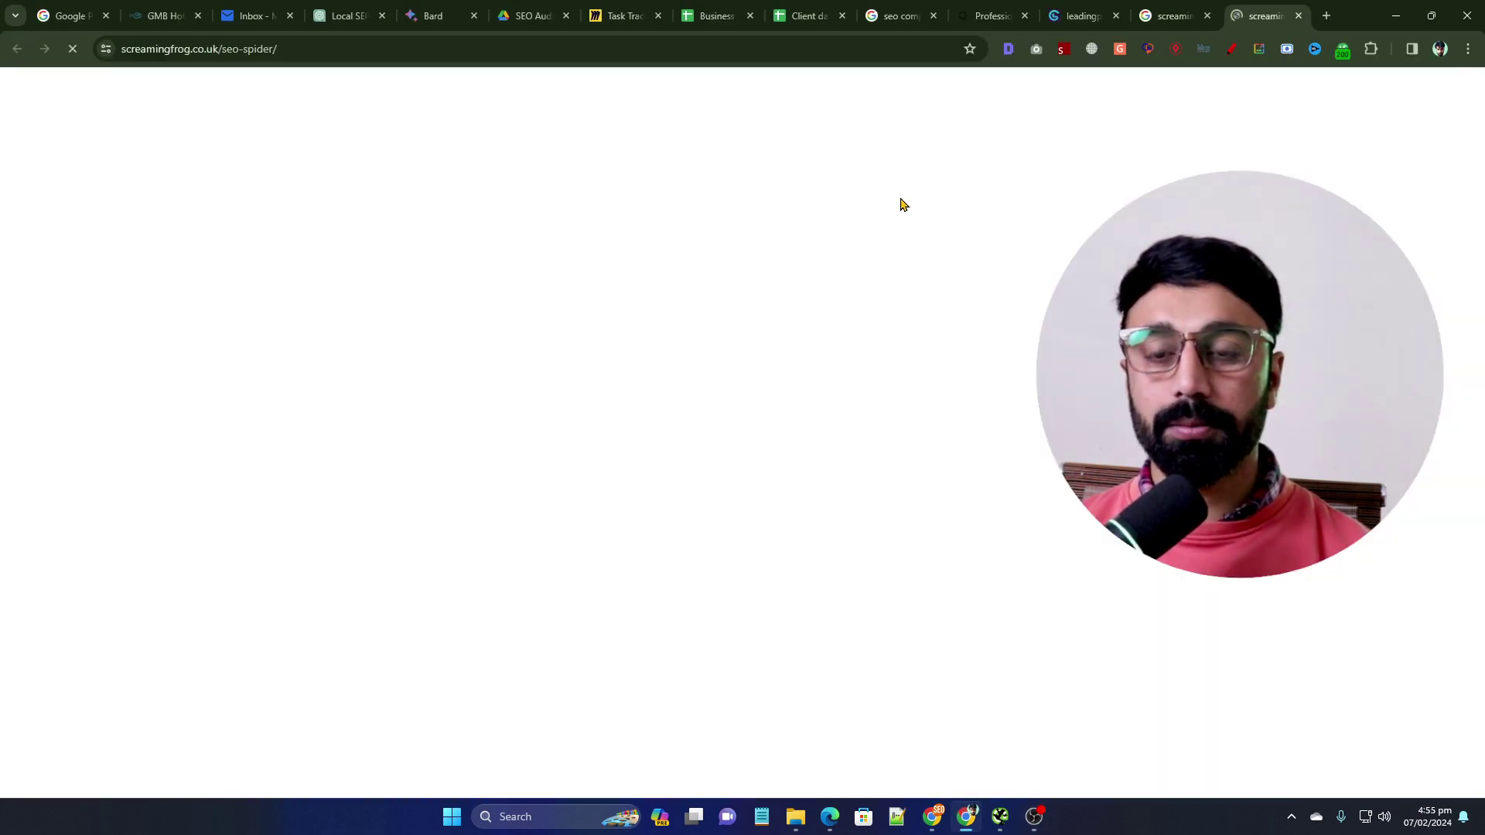
scroll(997, 248, down, 2)
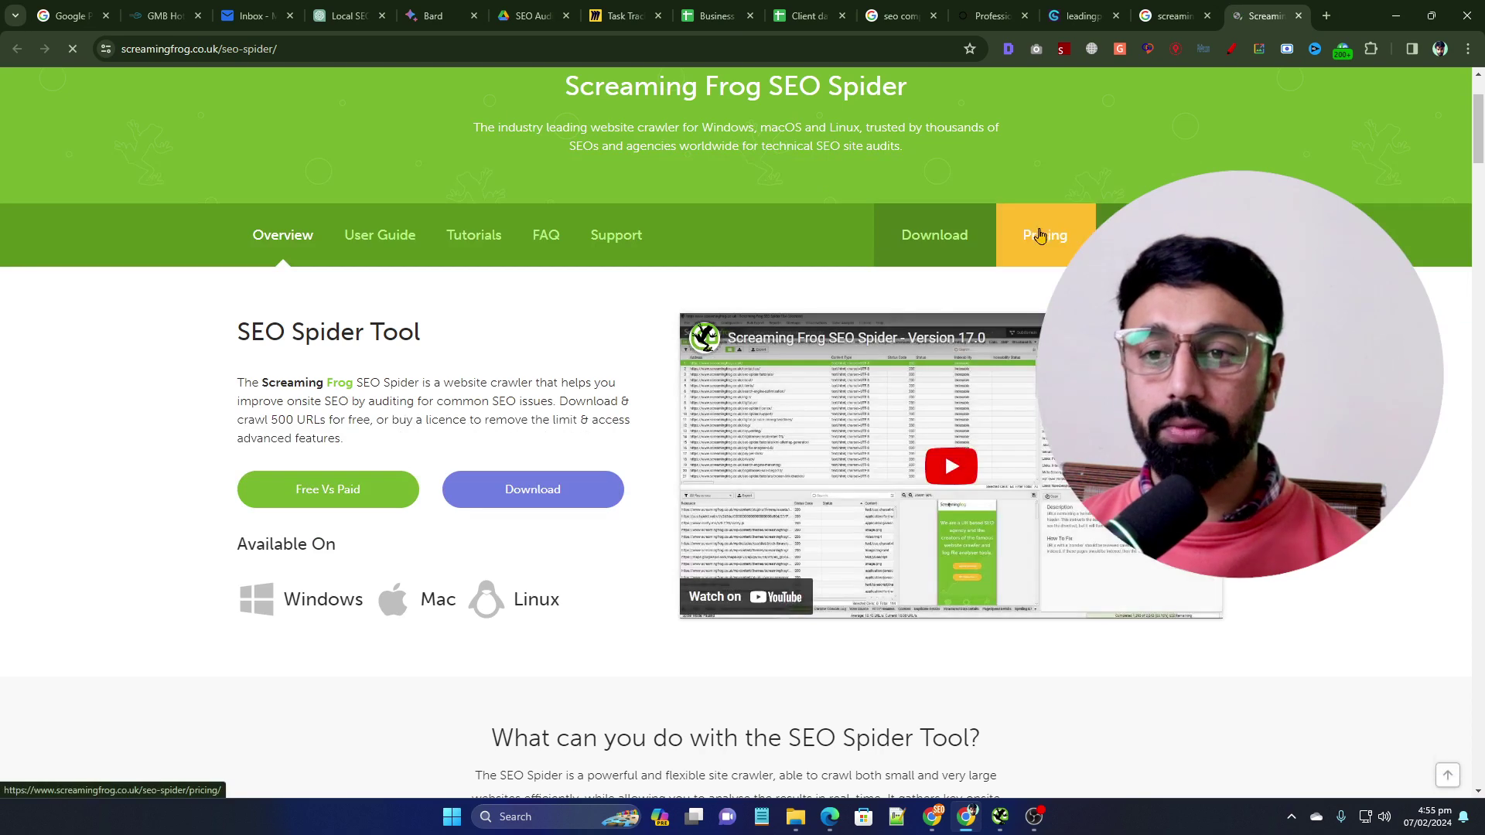
click(1040, 235)
Compare the free and paid versions on the pricing page, including the crawl limit, feature list and licence prices.
scroll(885, 327, down, 3)
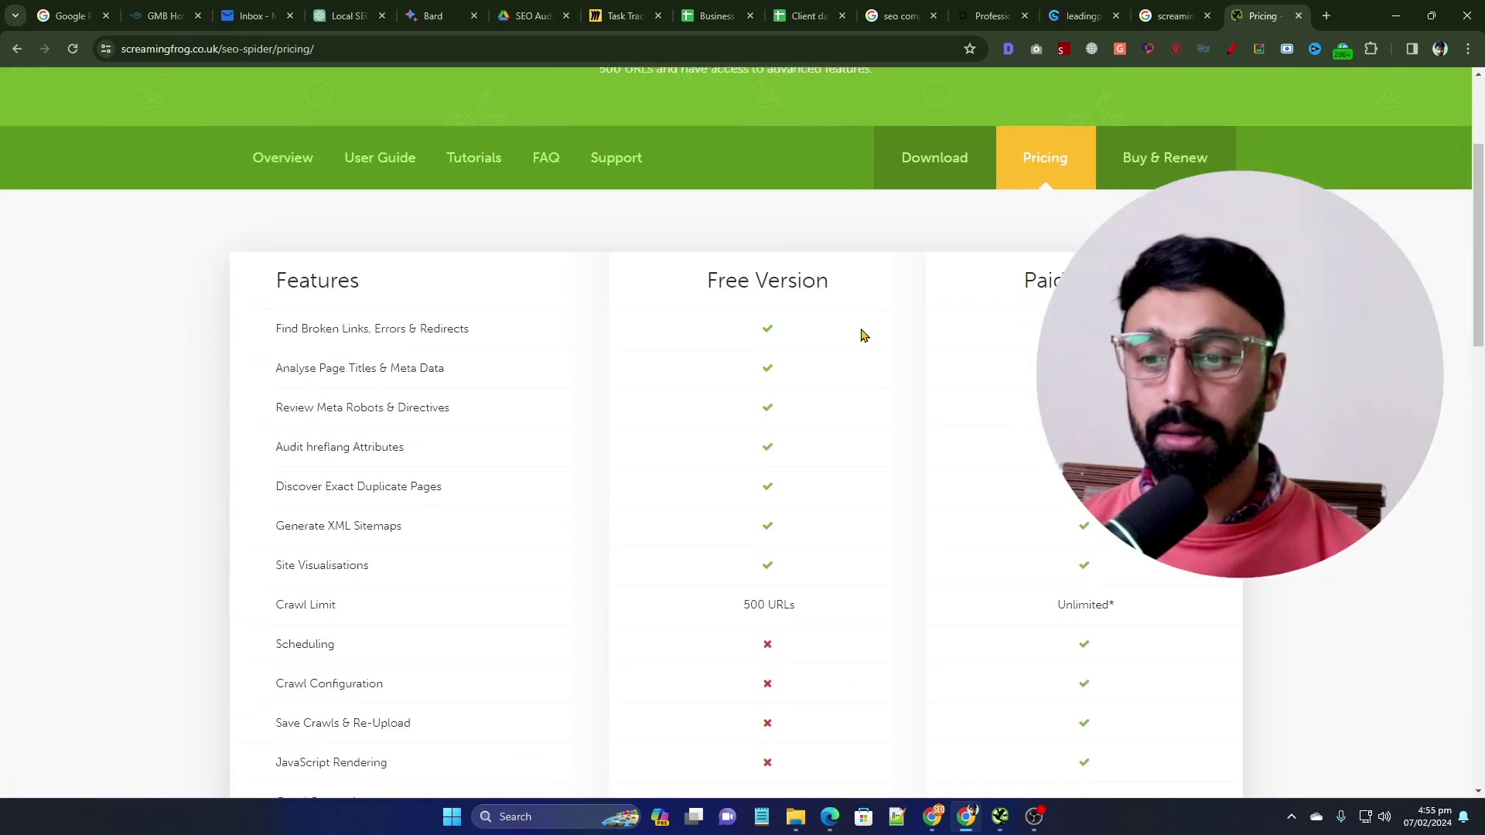
scroll(885, 327, down, 2)
drag(797, 451, 741, 451)
click(963, 453)
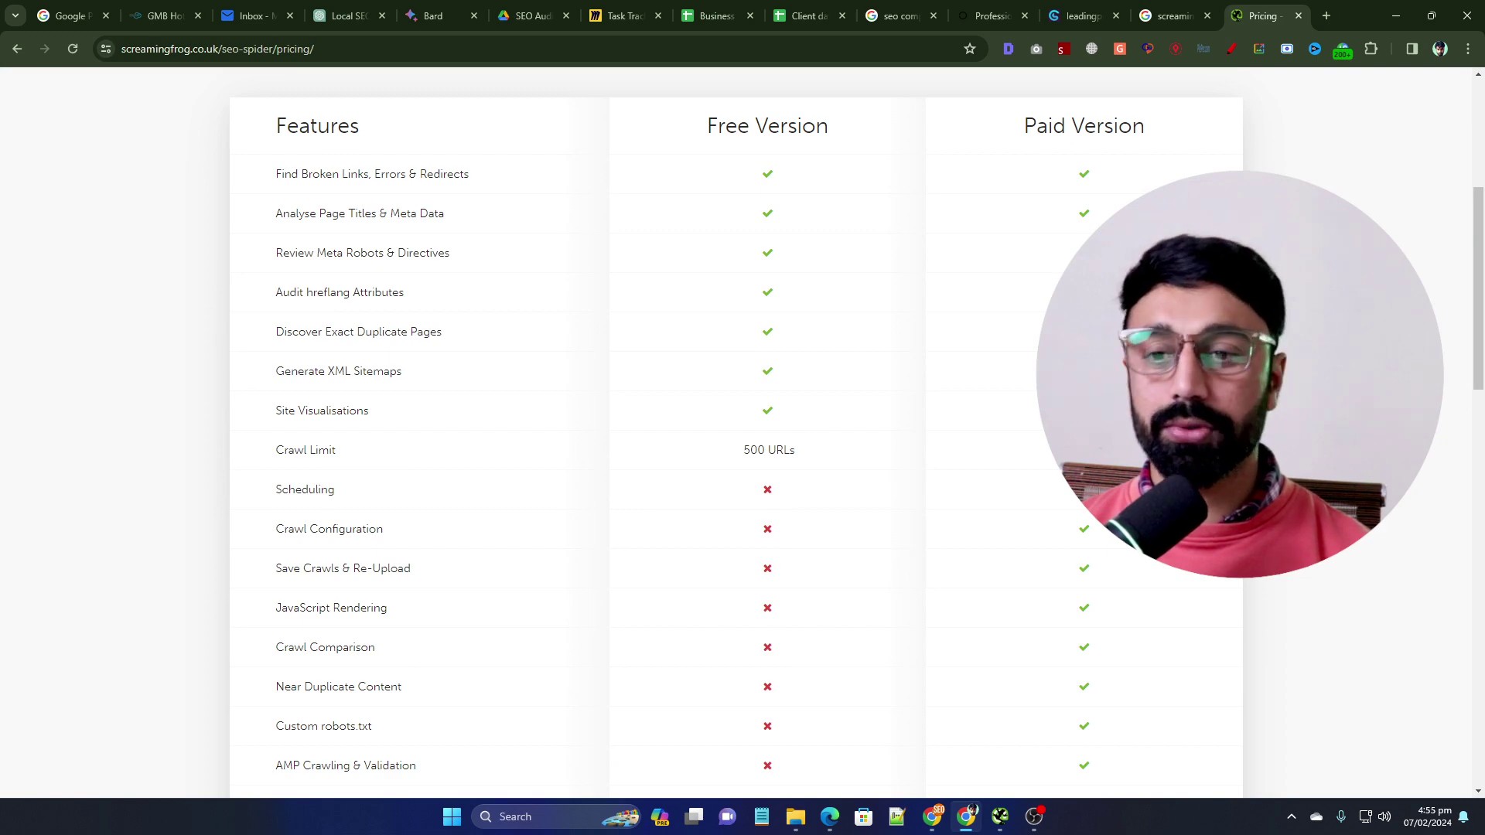
scroll(742, 433, down, 14)
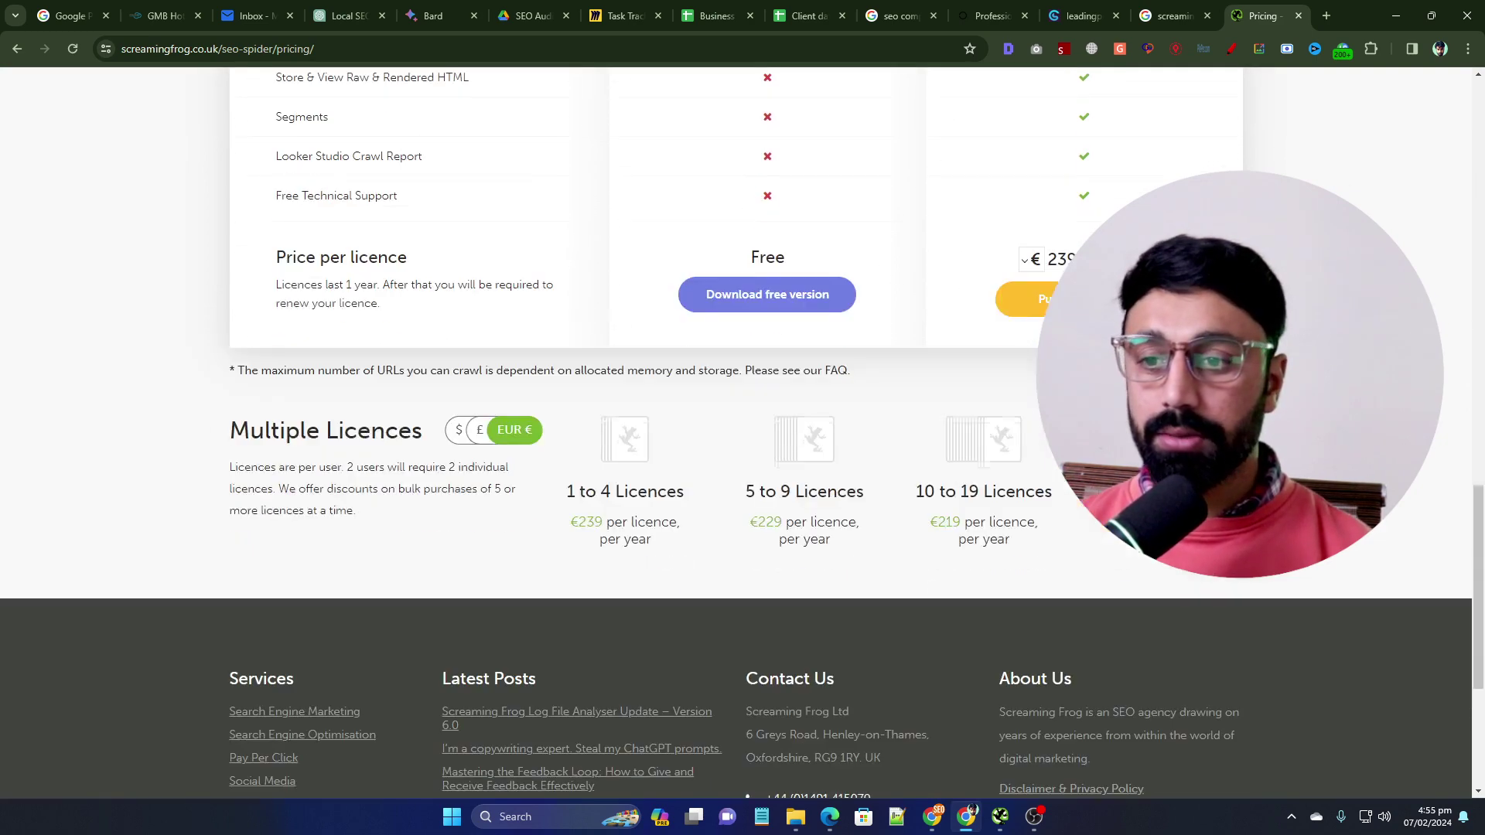
scroll(932, 387, up, 10)
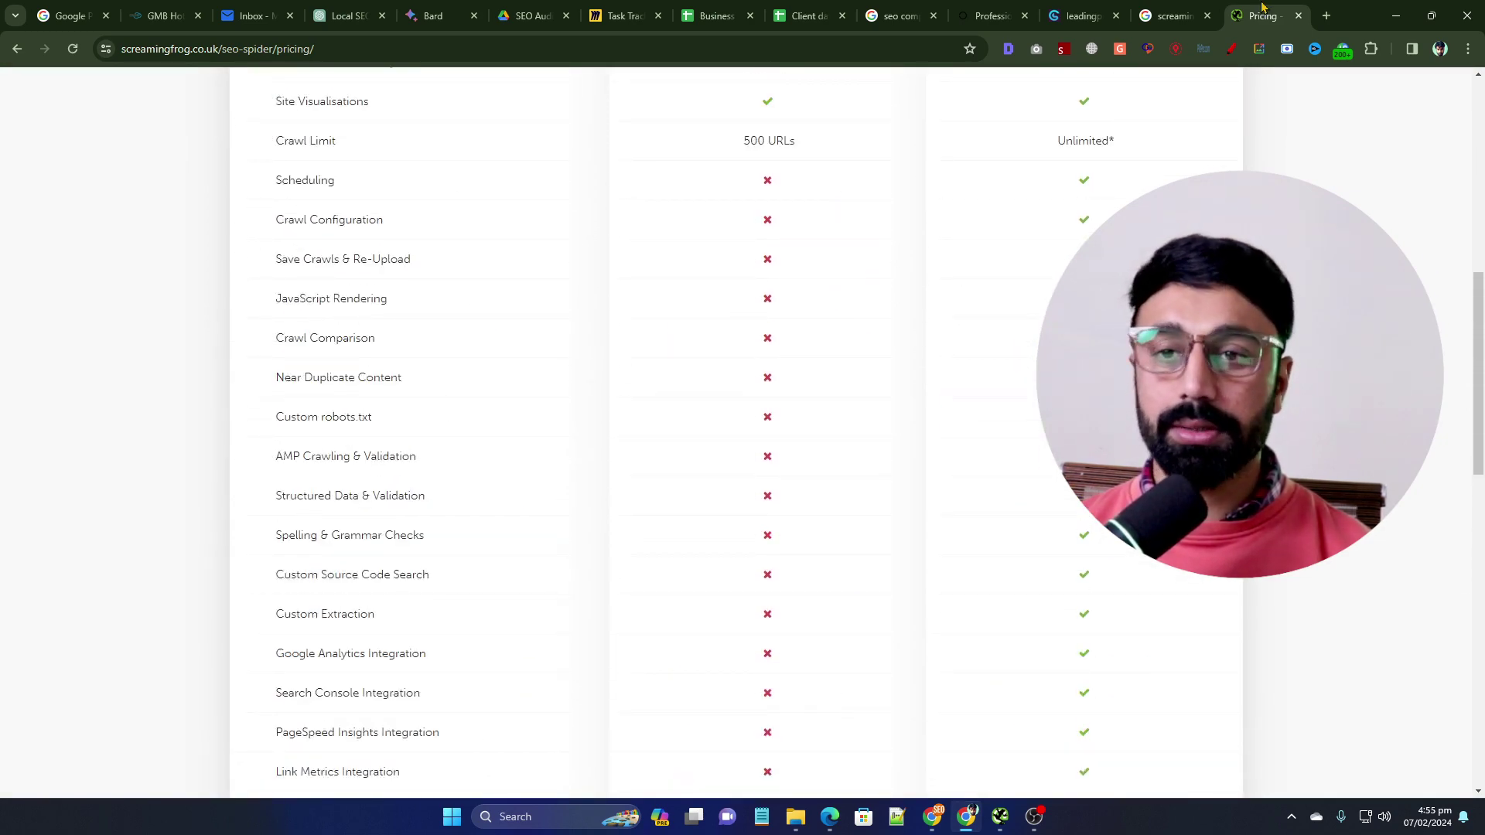
Close the pricing page, return to Screaming Frog SEO Spider and display the overview of the crawl.
click(1298, 16)
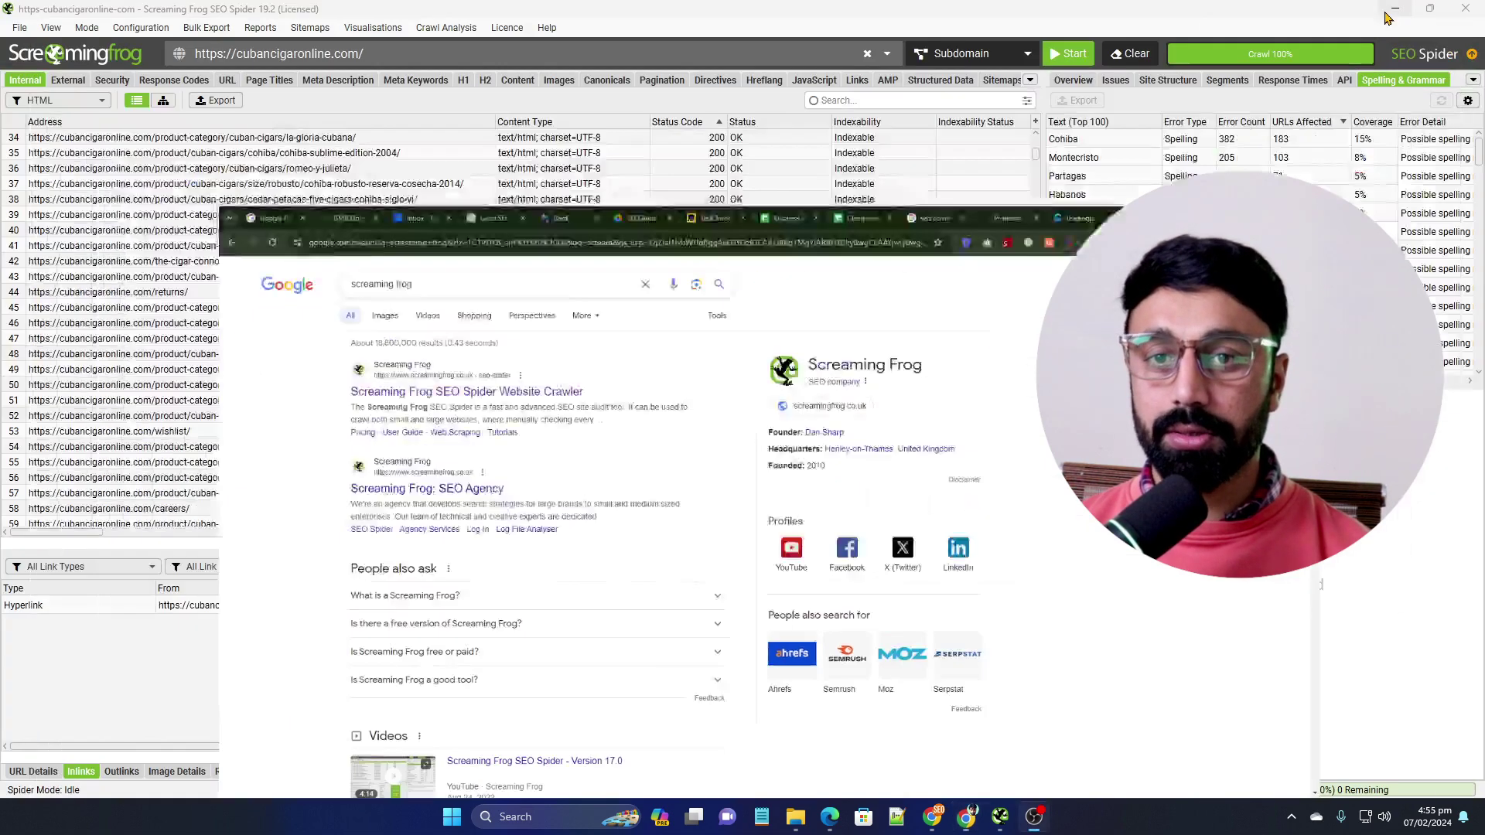
click(1396, 16)
click(1072, 81)
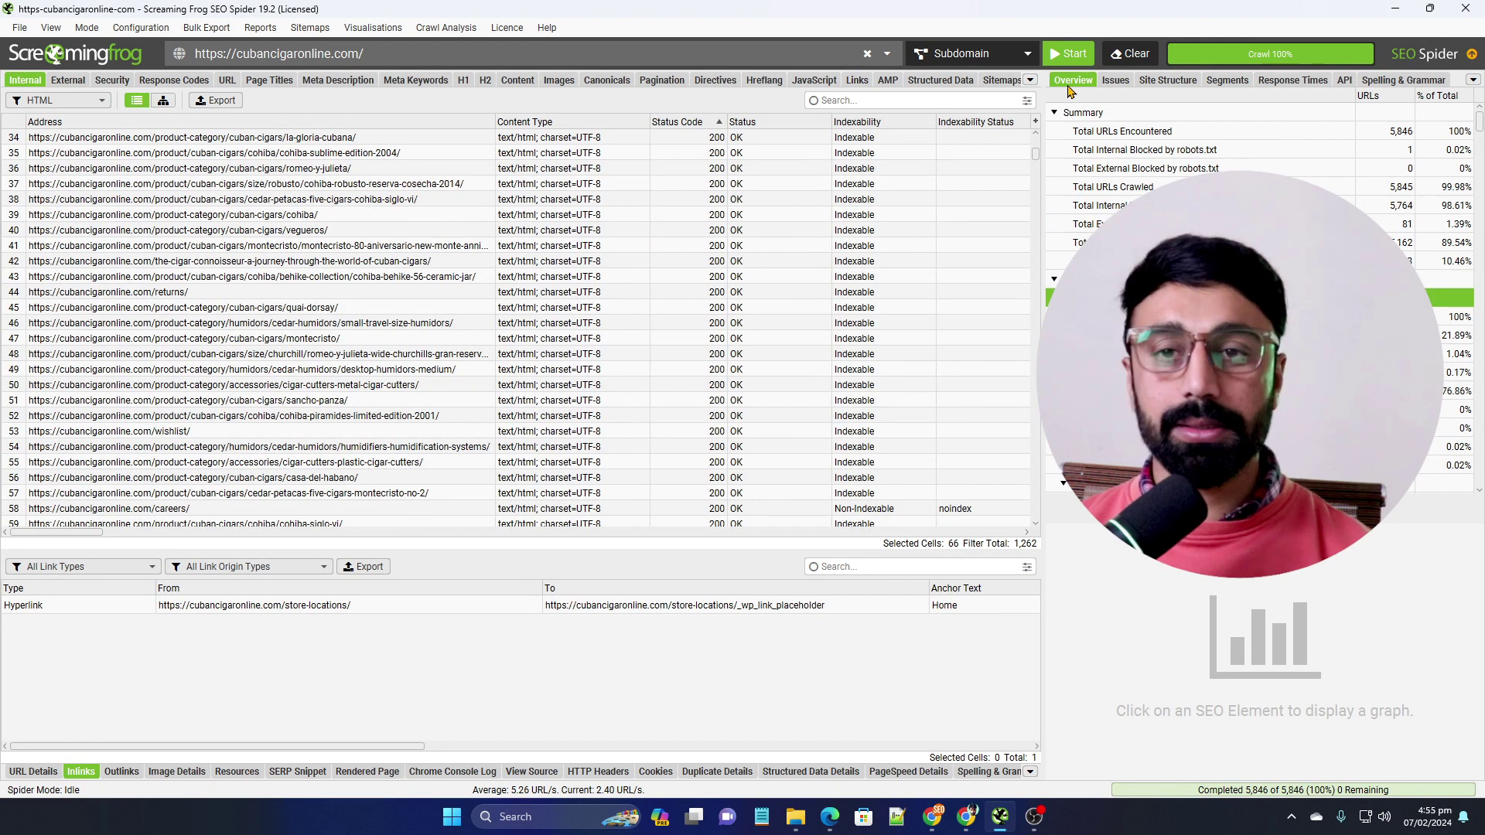
Check the crawl address and the available crawl scopes, leaving the scope on Subdomain.
click(818, 55)
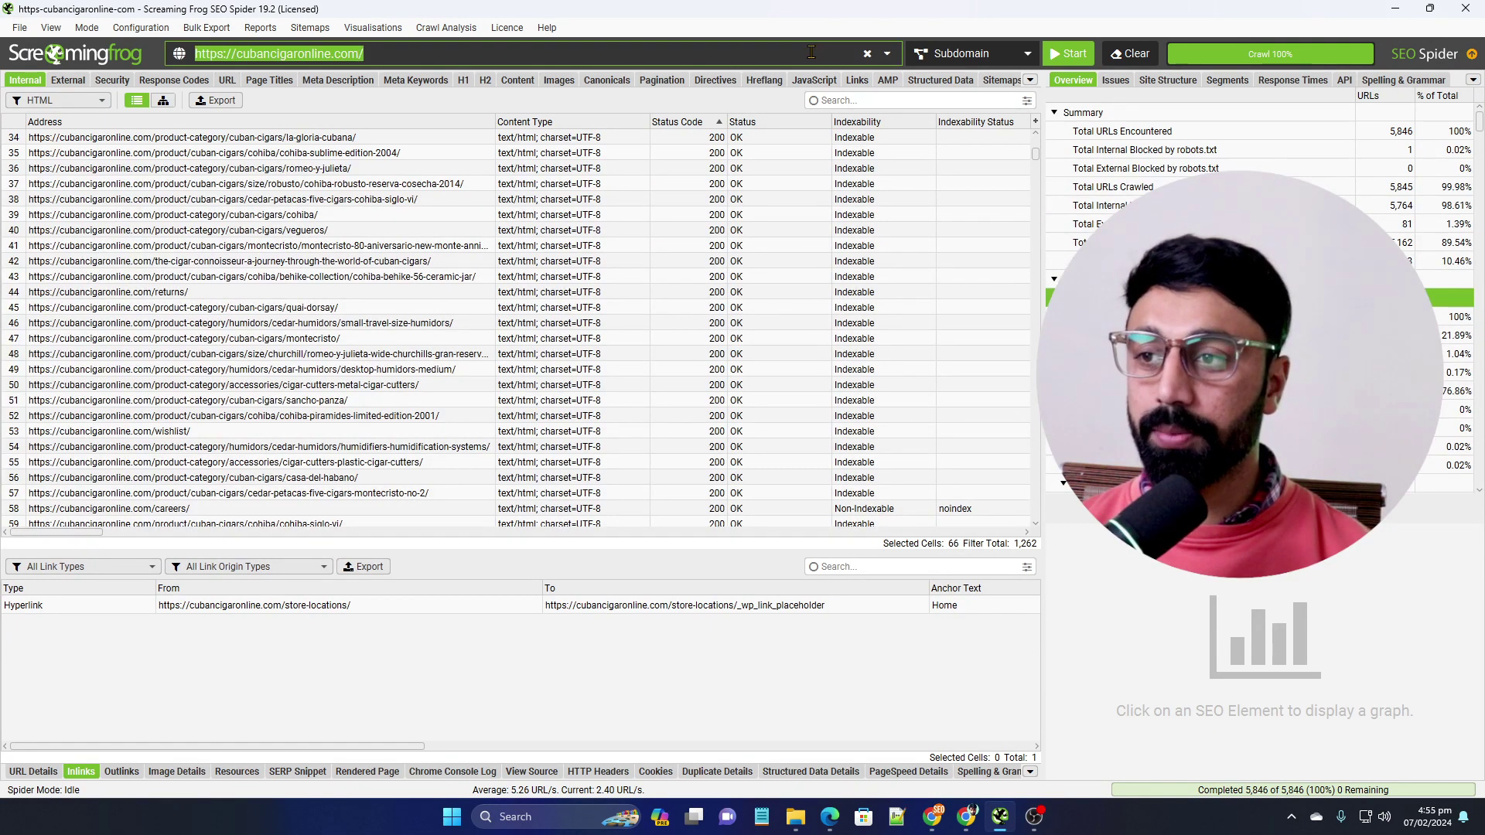
click(1017, 55)
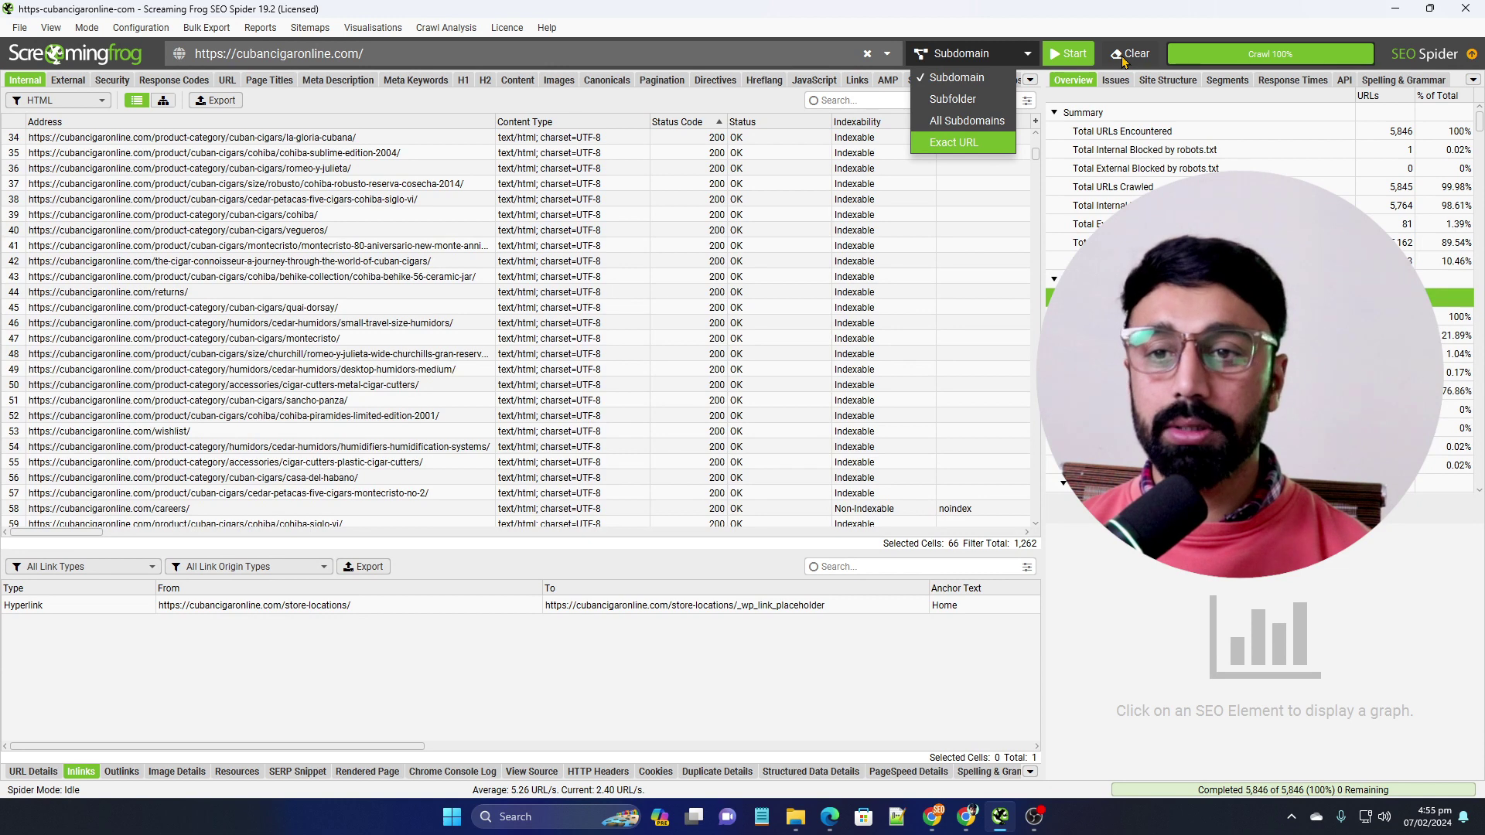
click(1059, 30)
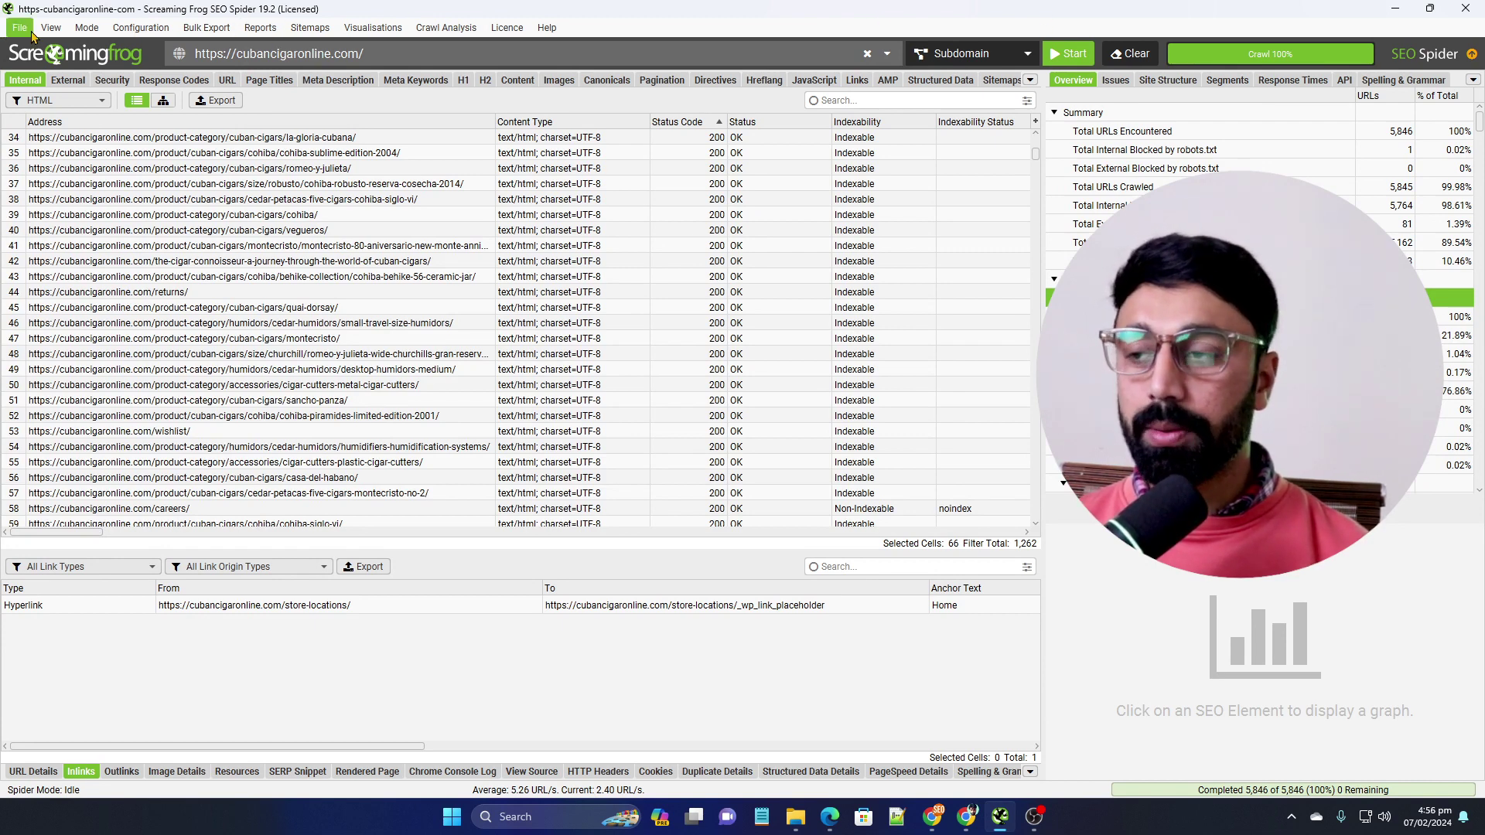
click(87, 27)
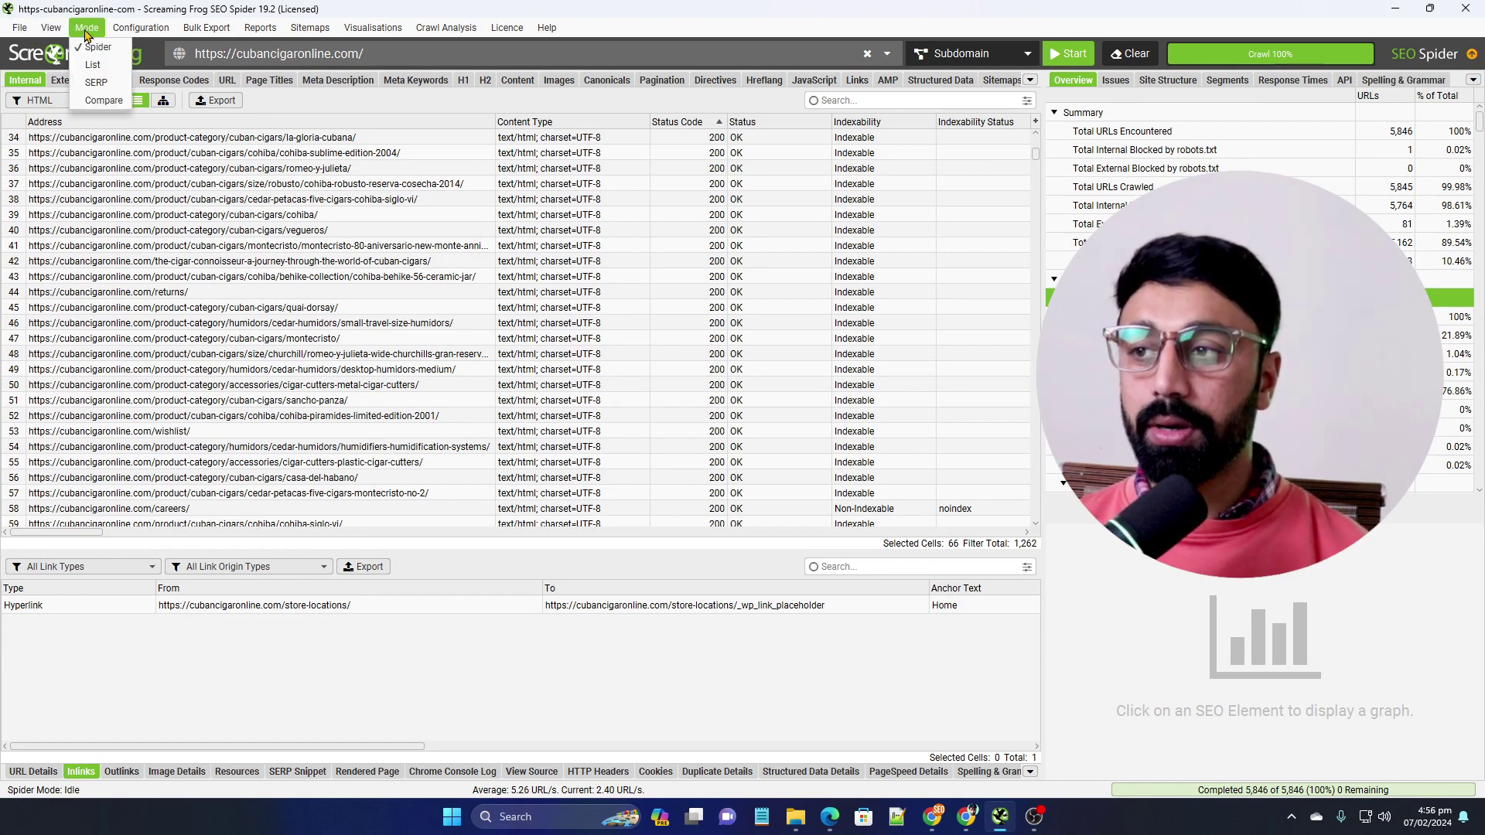
mouse_move(115, 31)
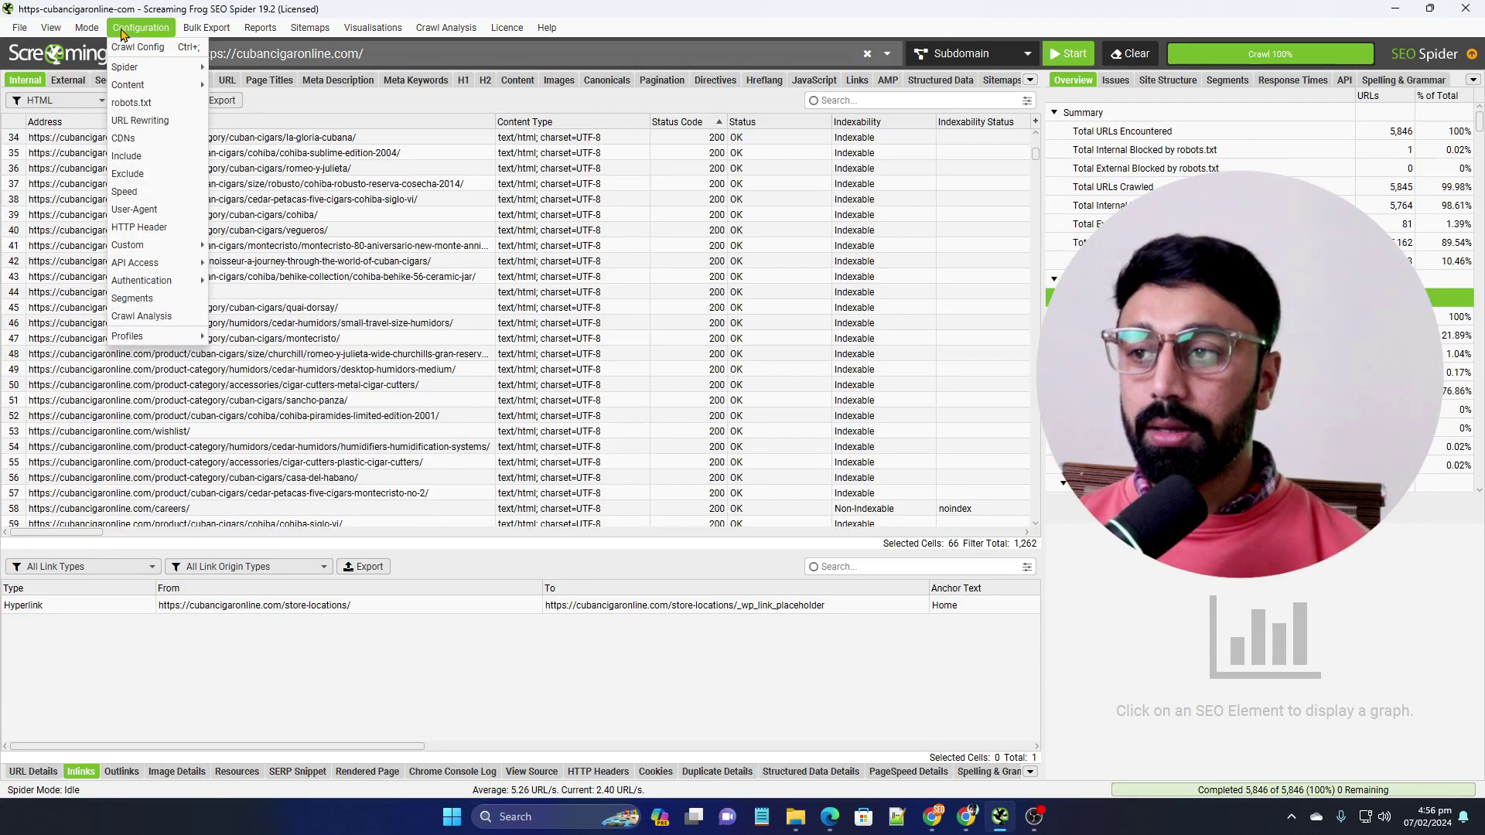
mouse_move(204, 29)
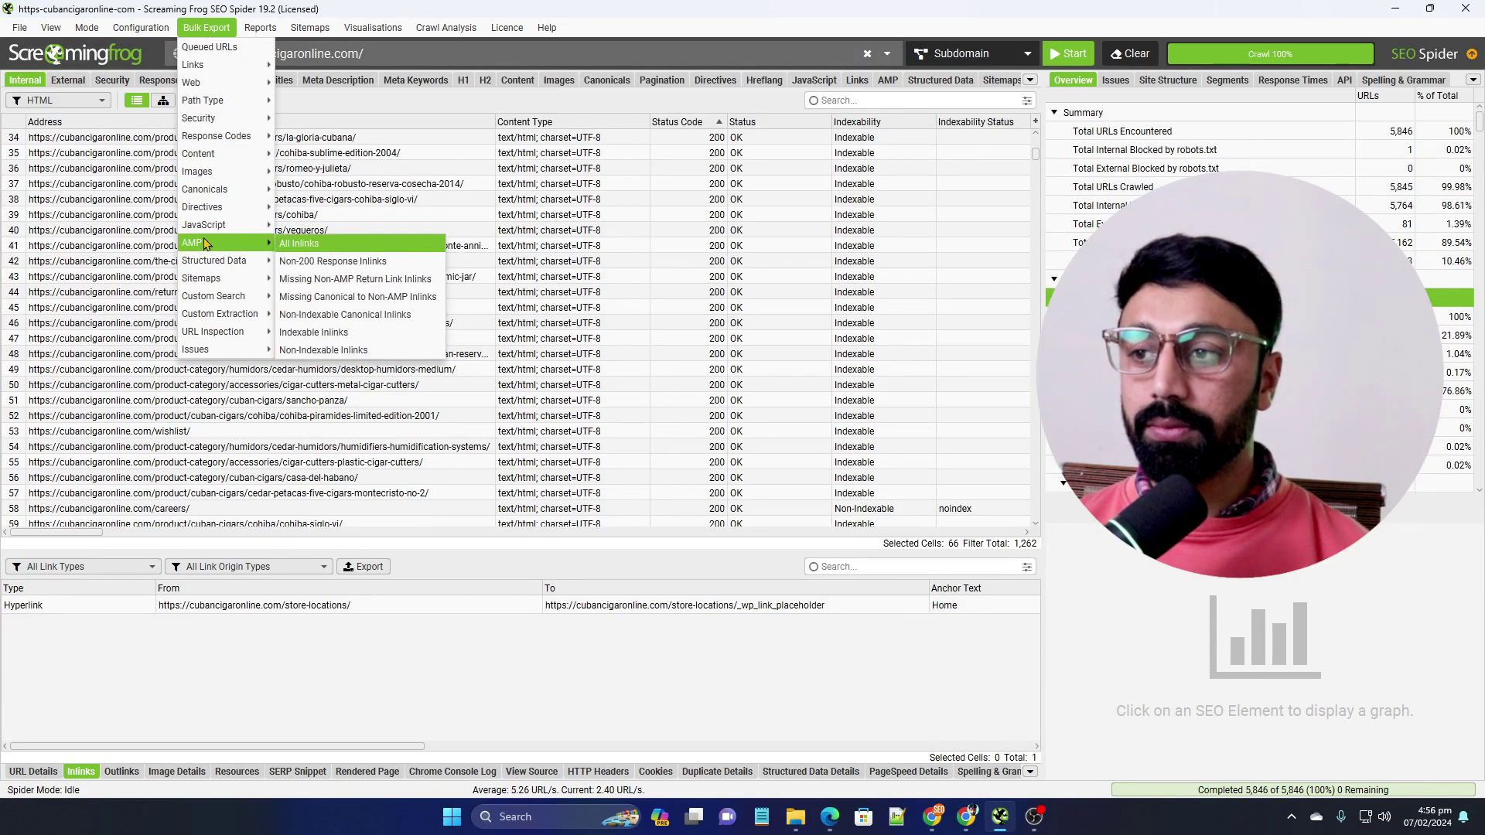
mouse_move(211, 352)
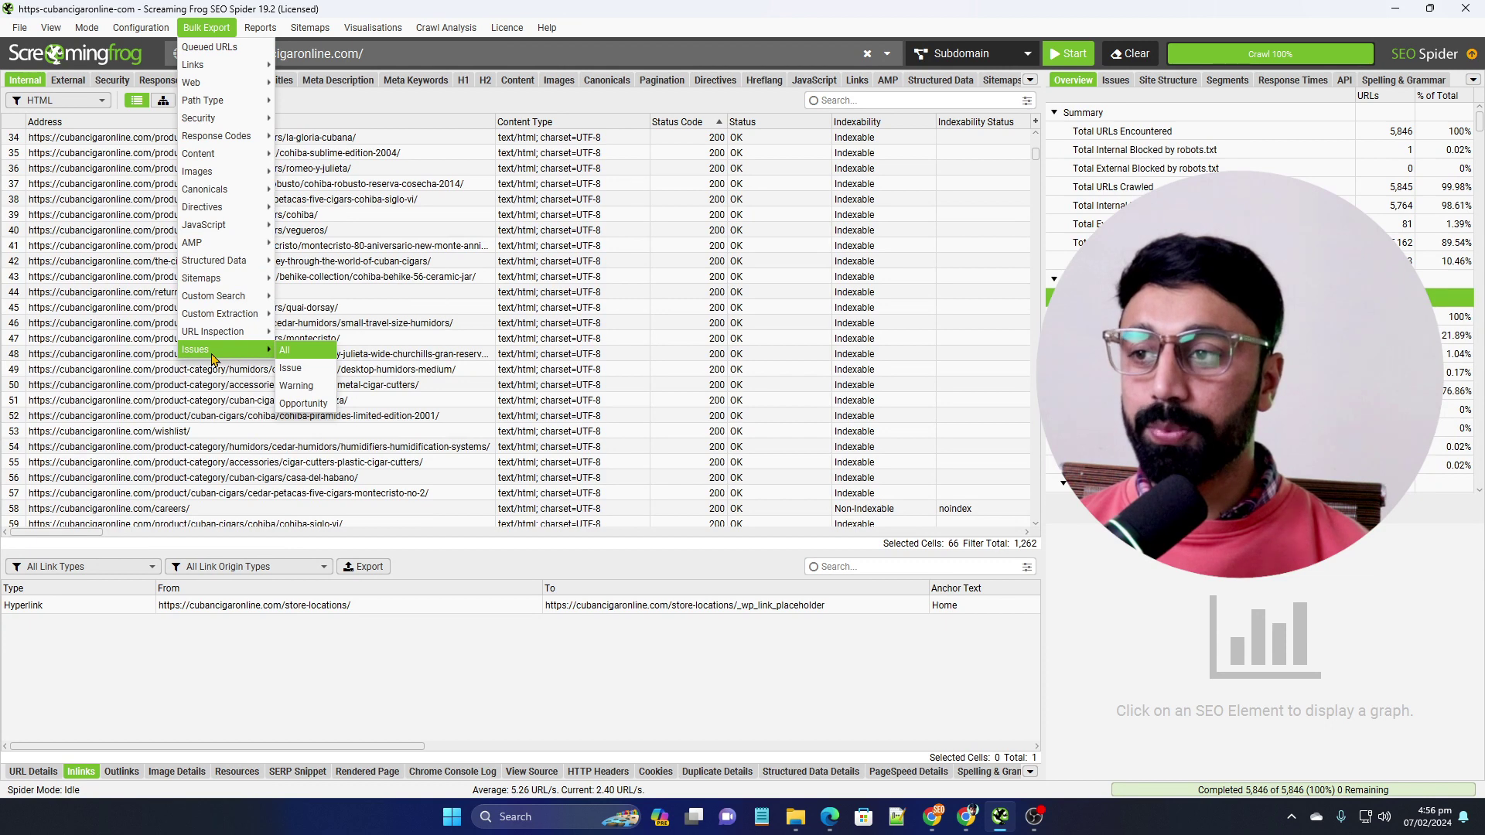
mouse_move(253, 31)
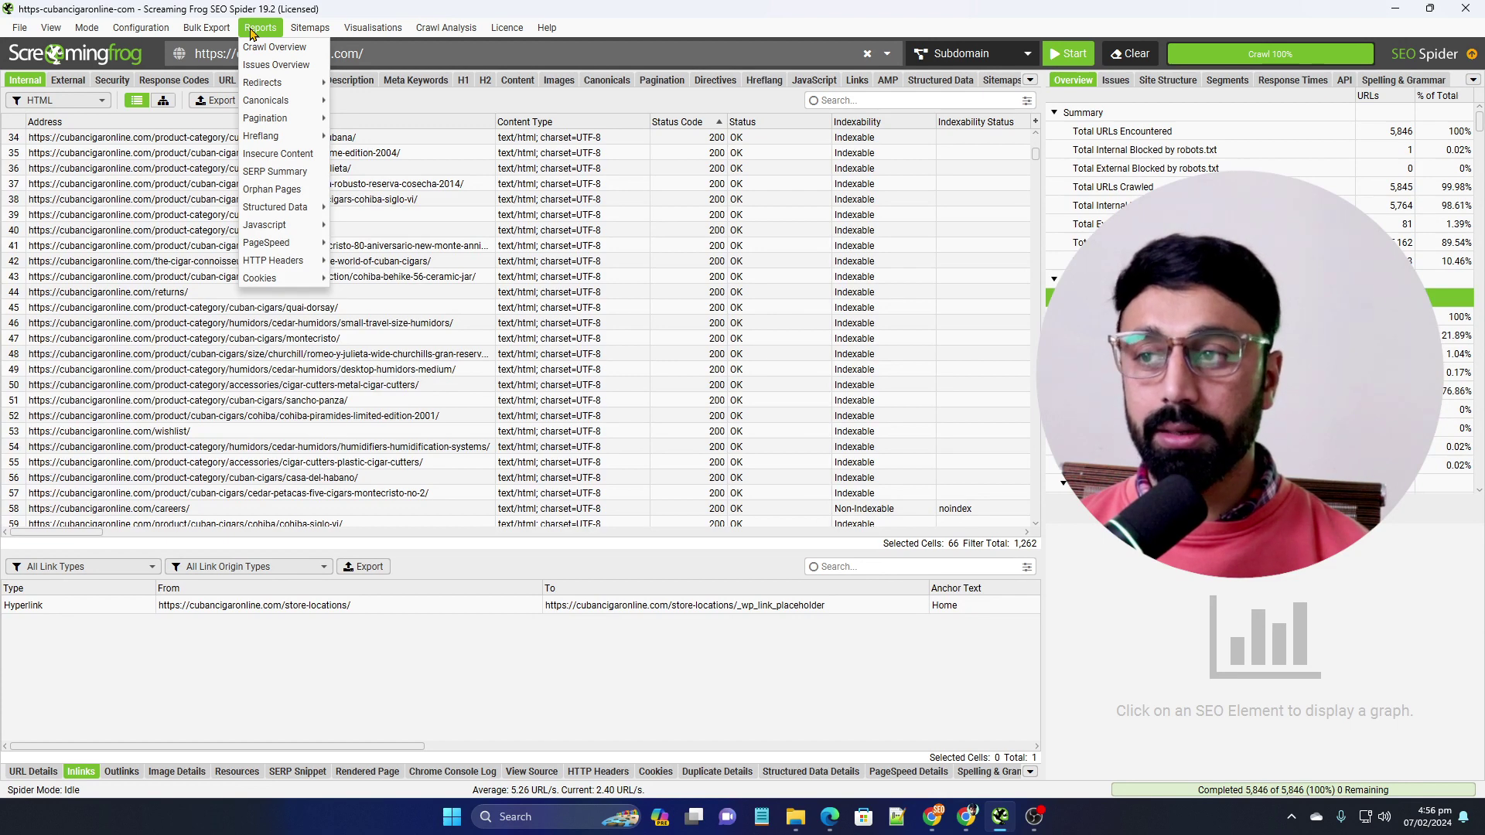
mouse_move(19, 30)
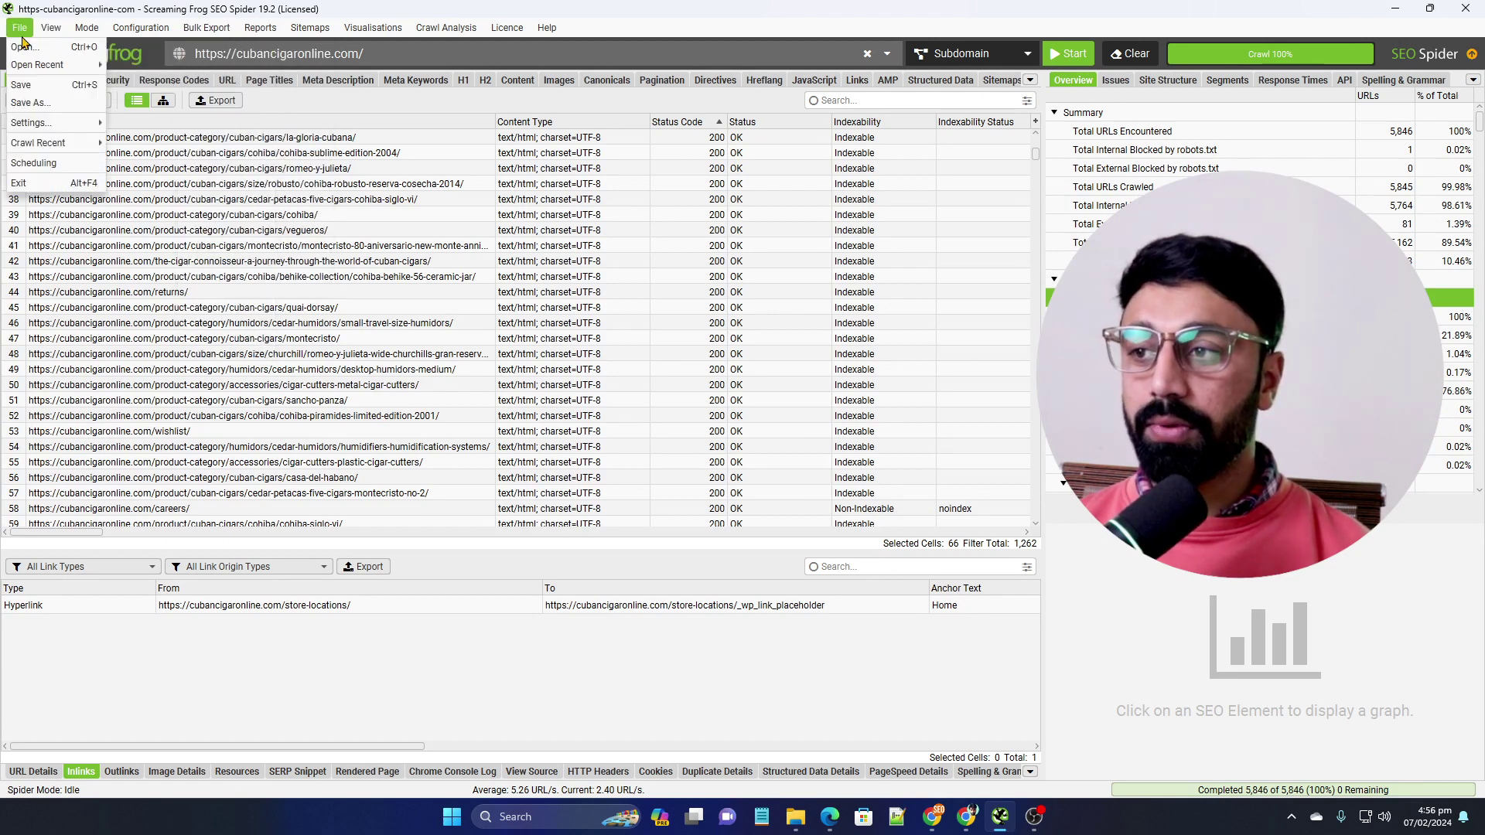
mouse_move(84, 147)
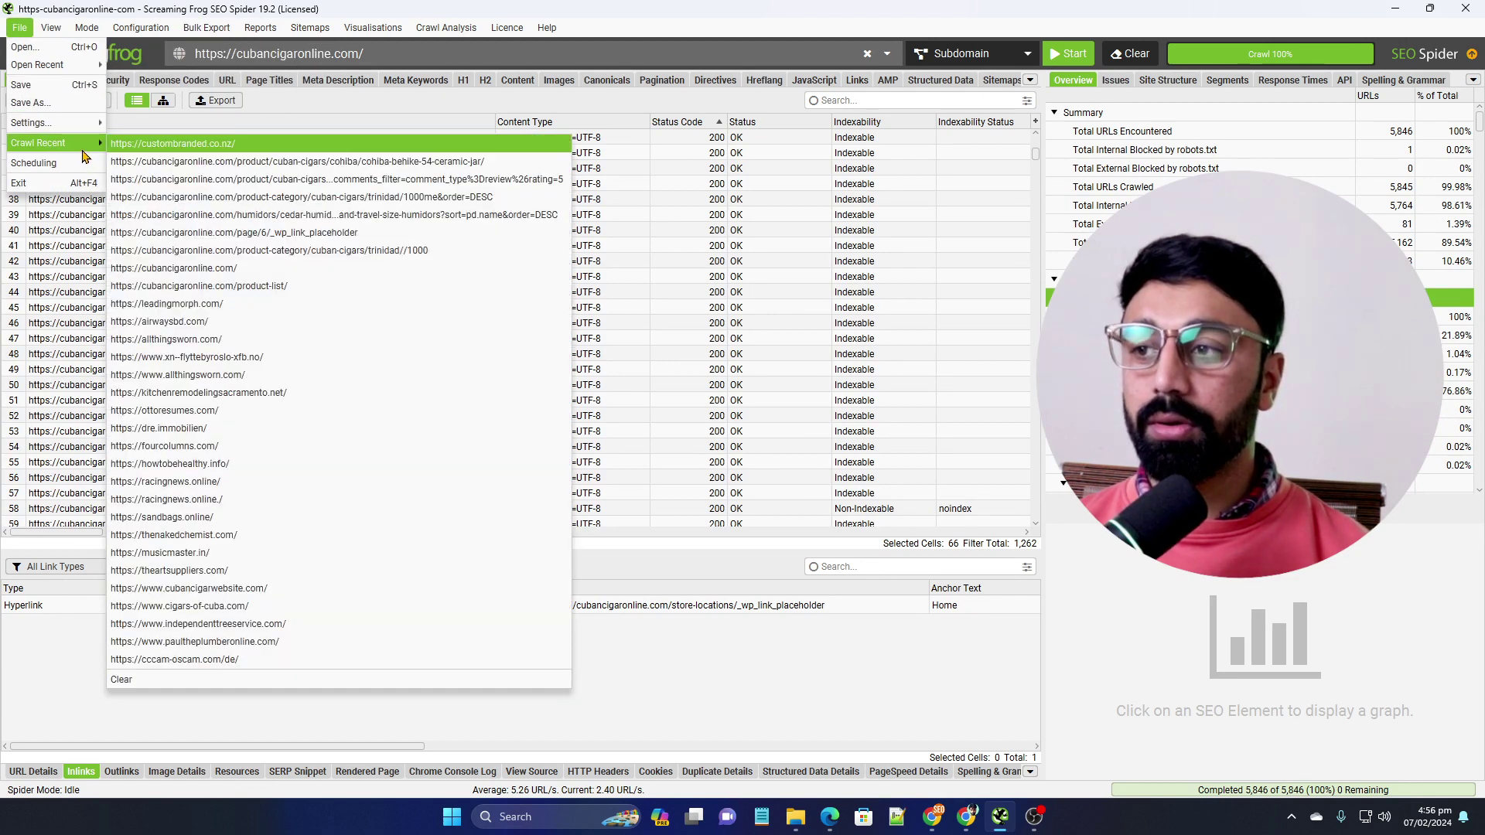
mouse_move(75, 70)
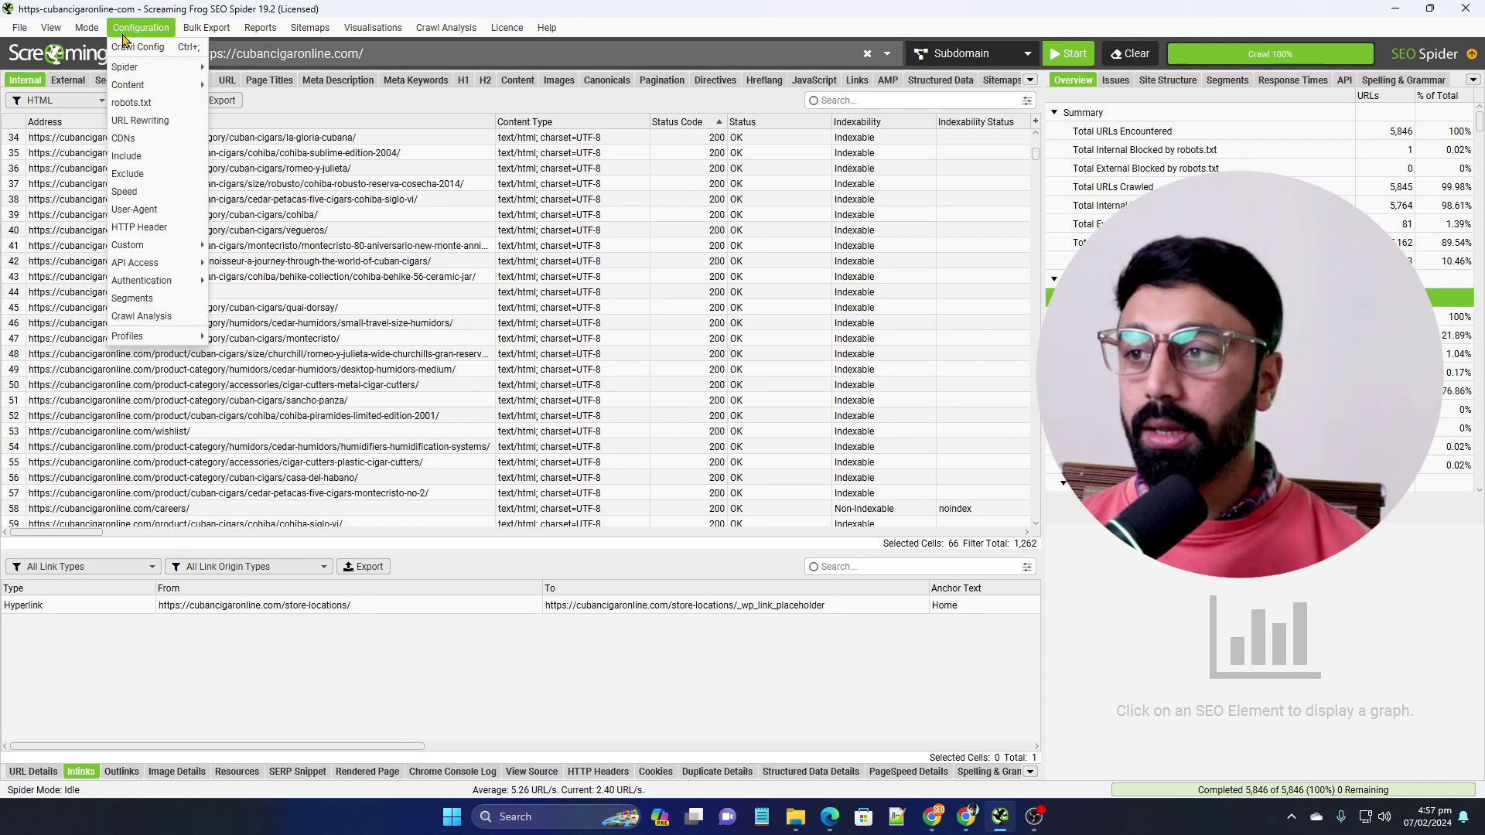
View the robots.txt settings in the crawl configuration and close them without making changes.
click(143, 107)
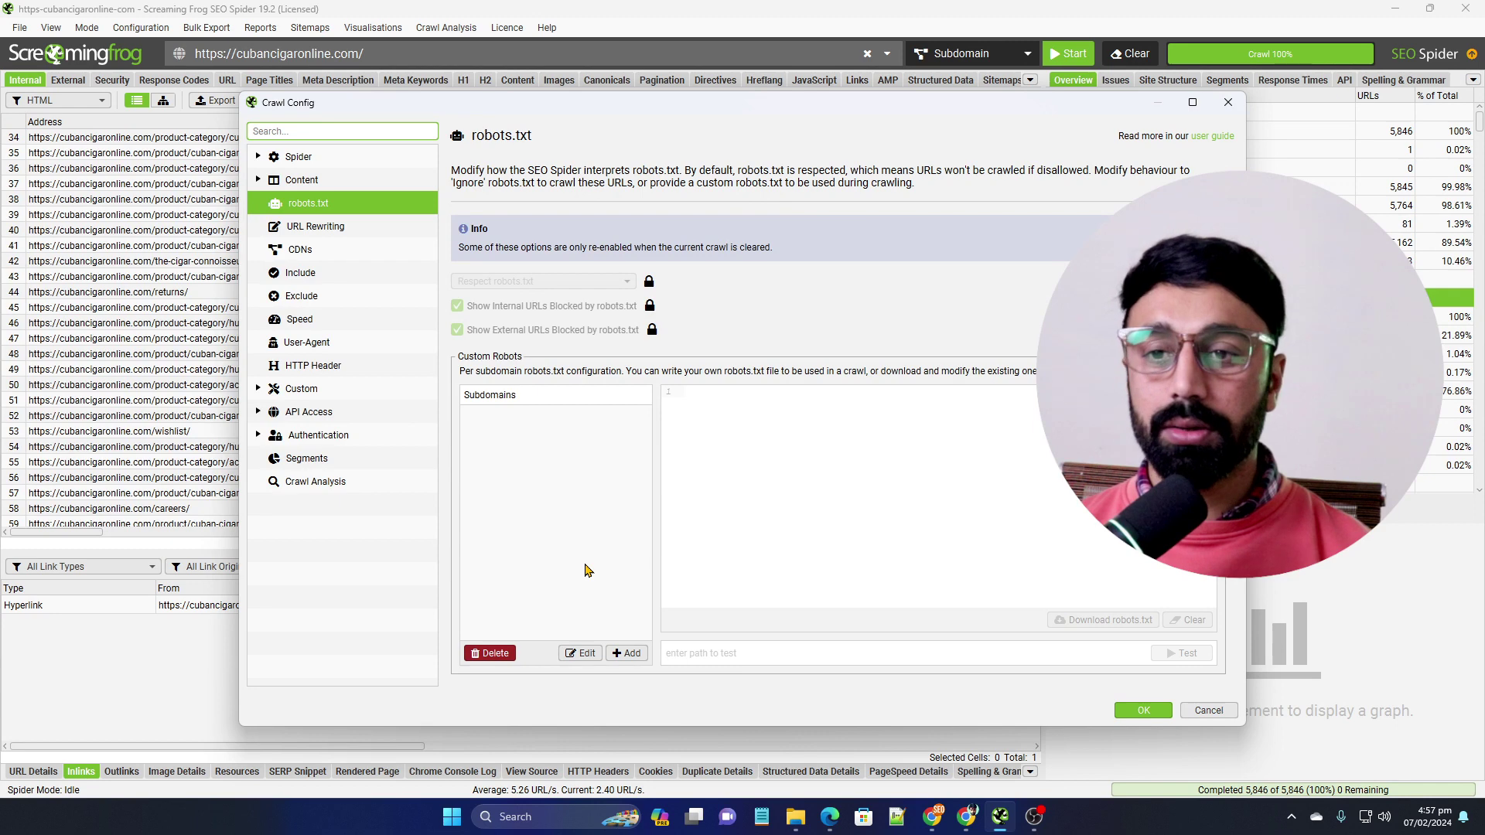
click(1209, 710)
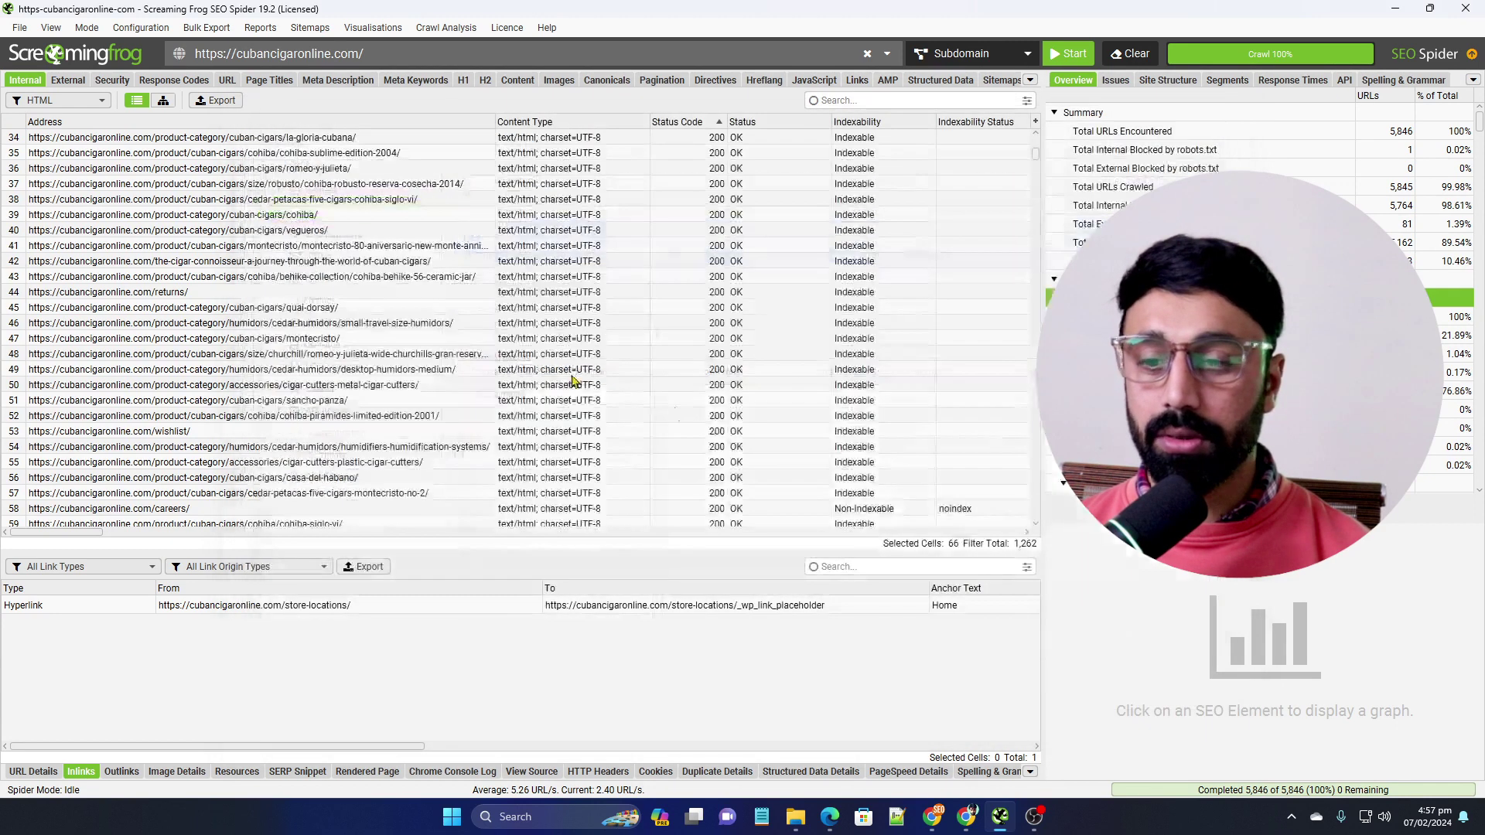
click(202, 30)
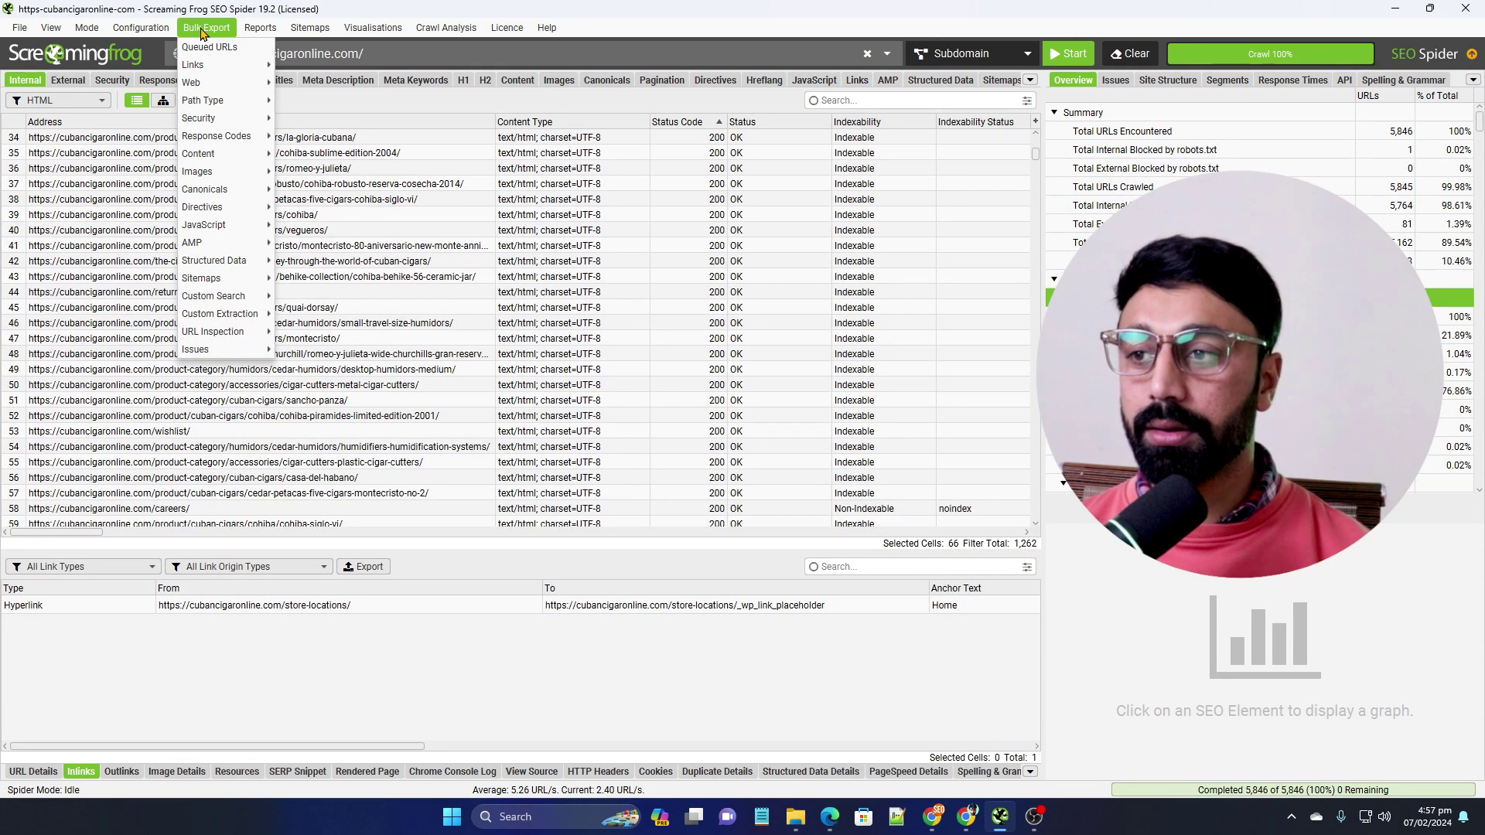
mouse_move(217, 70)
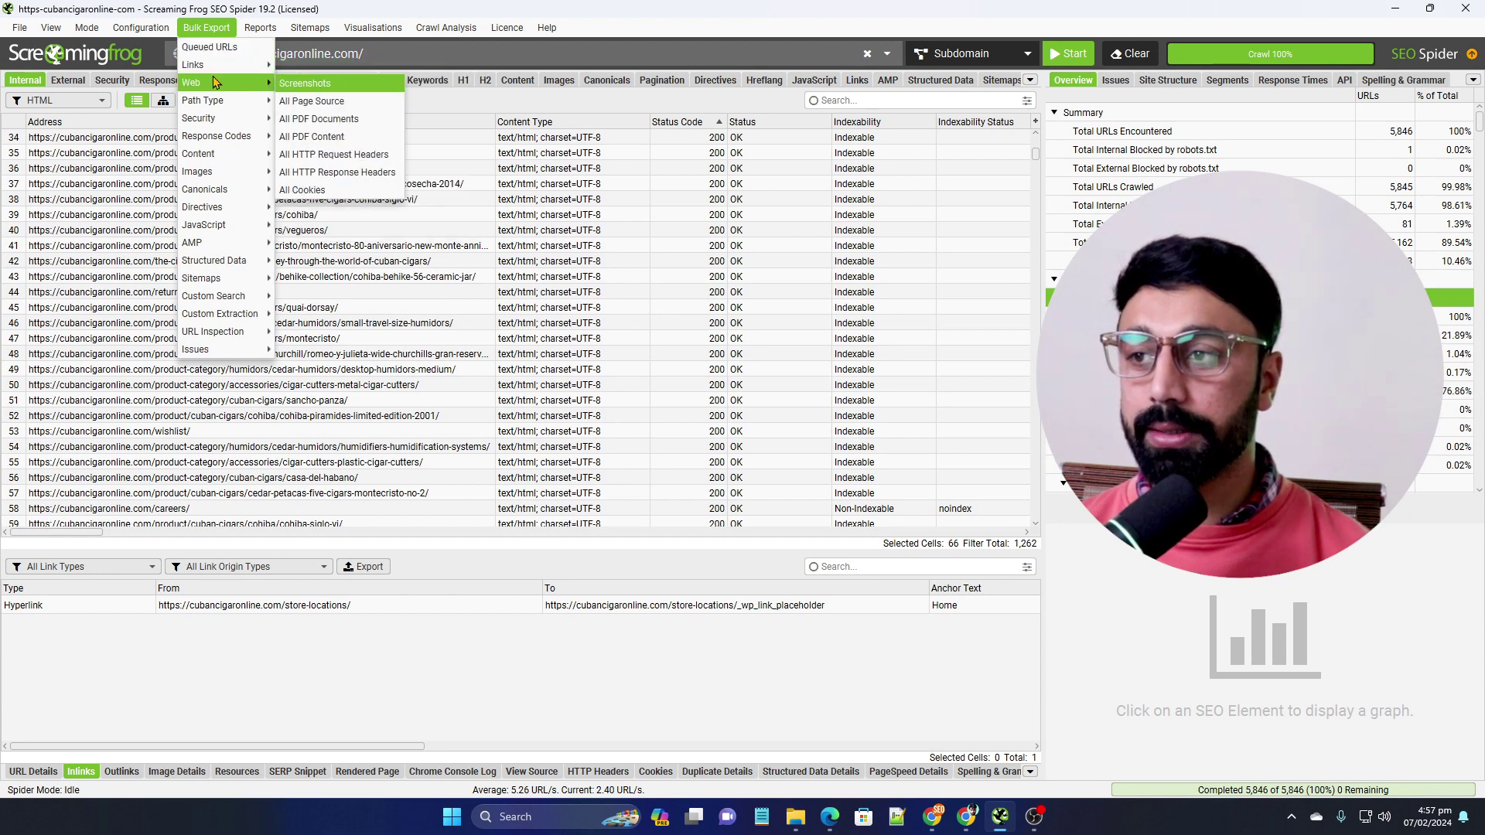
mouse_move(230, 147)
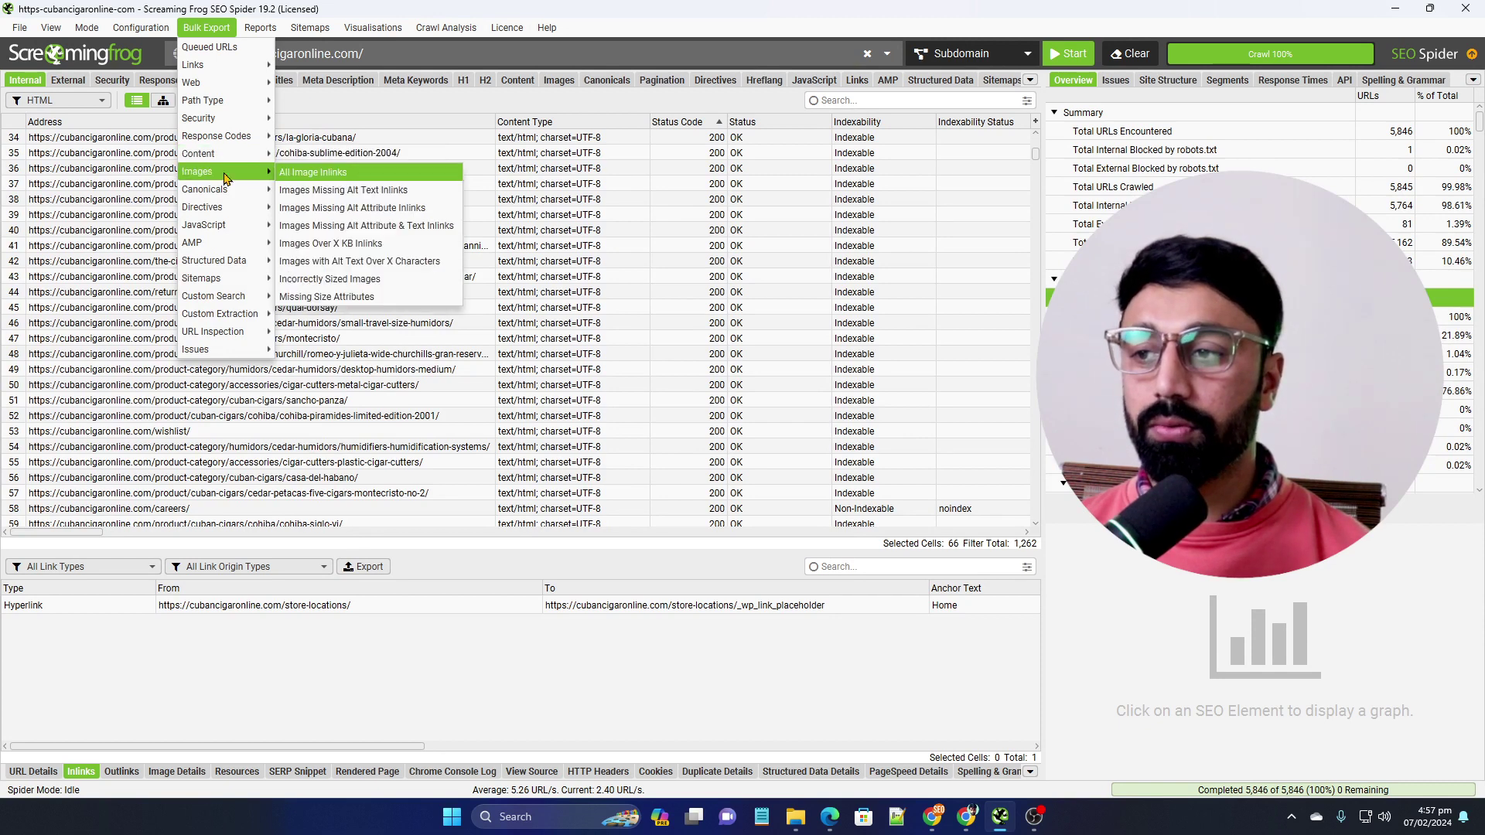
View the save options for the Redirect Chains report and dismiss them without exporting.
mouse_move(252, 34)
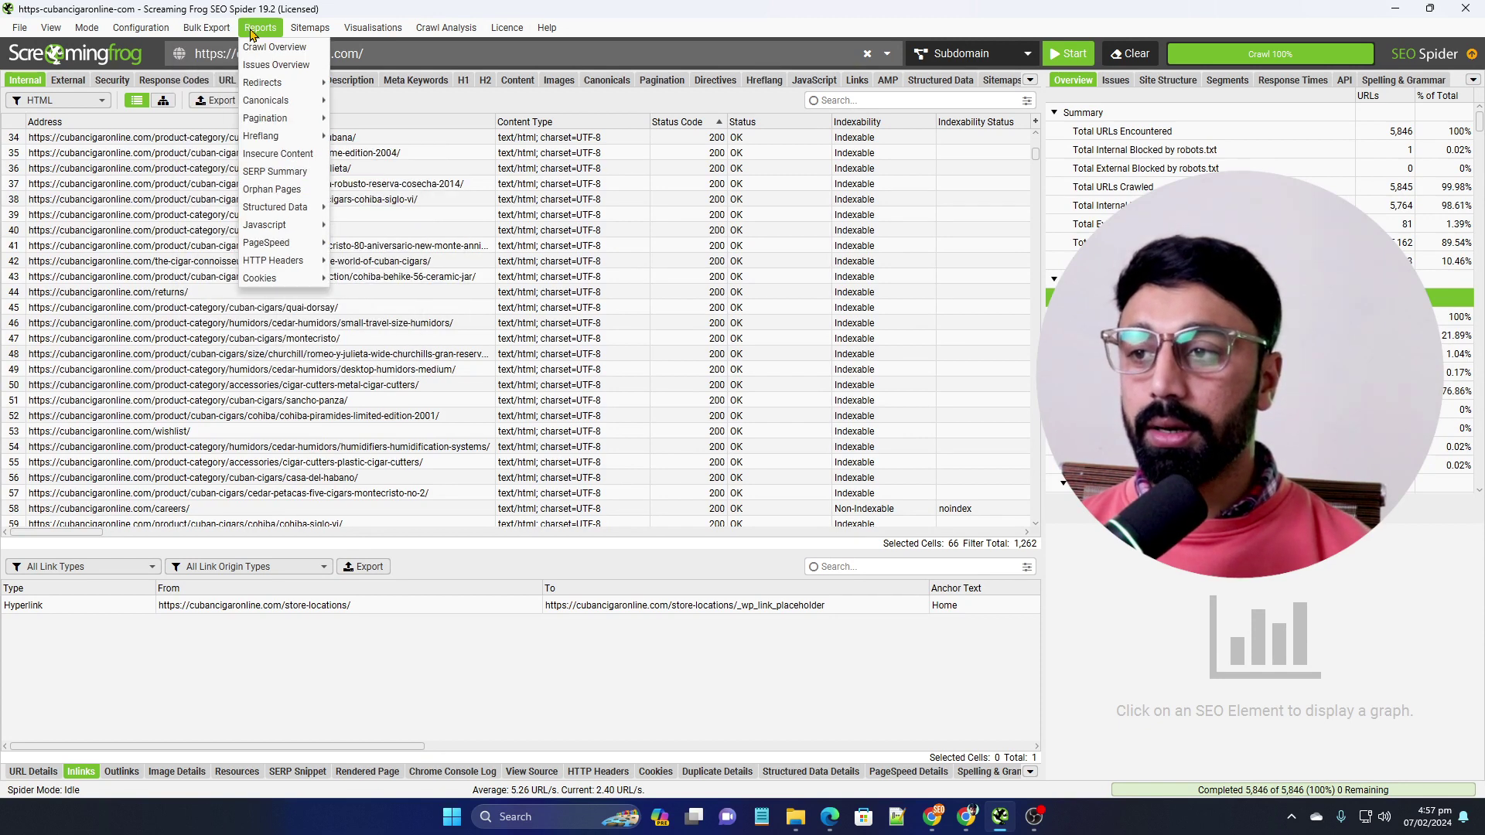
mouse_move(277, 89)
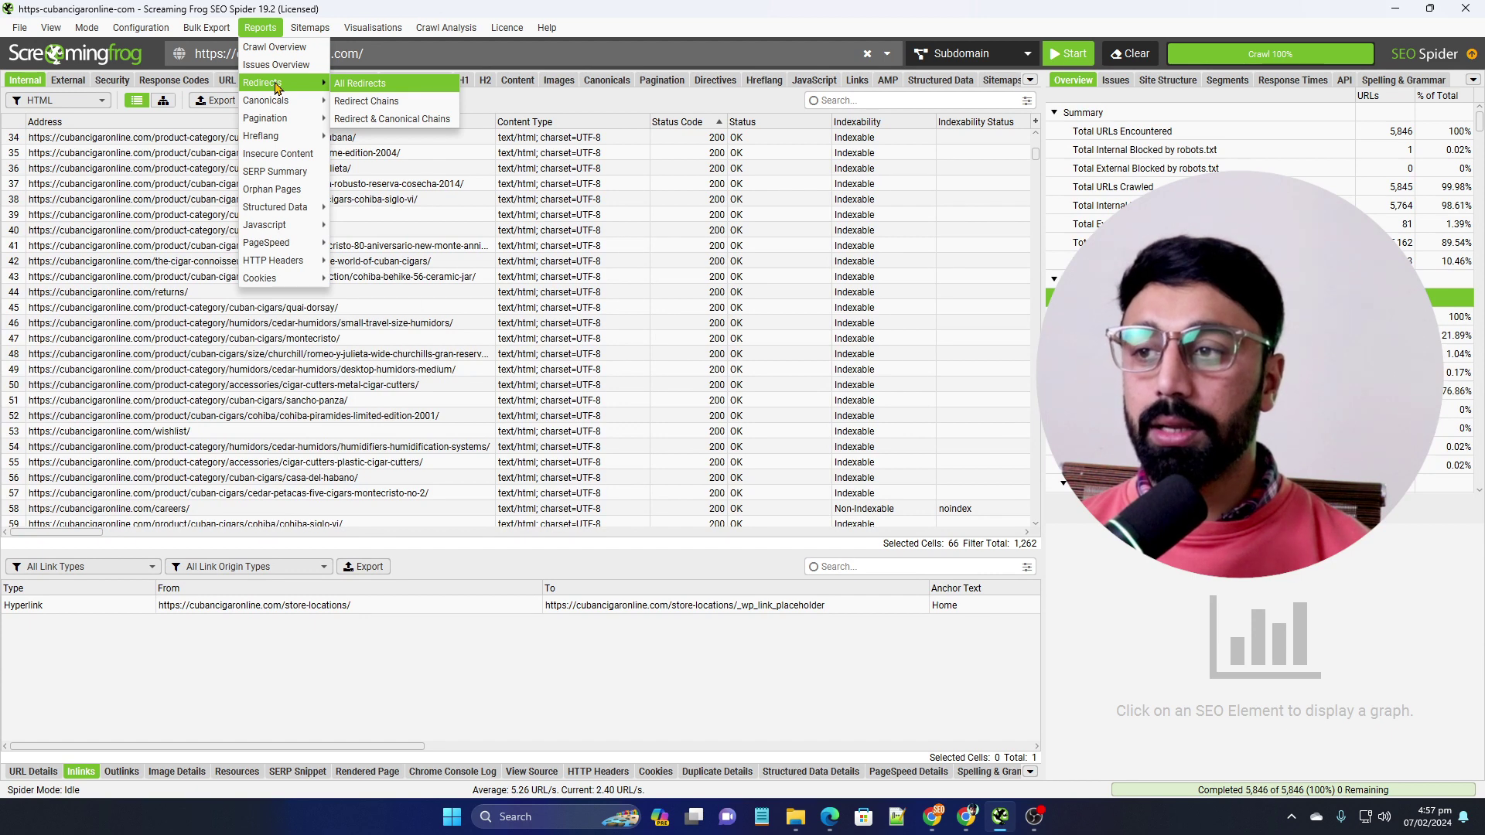
click(398, 108)
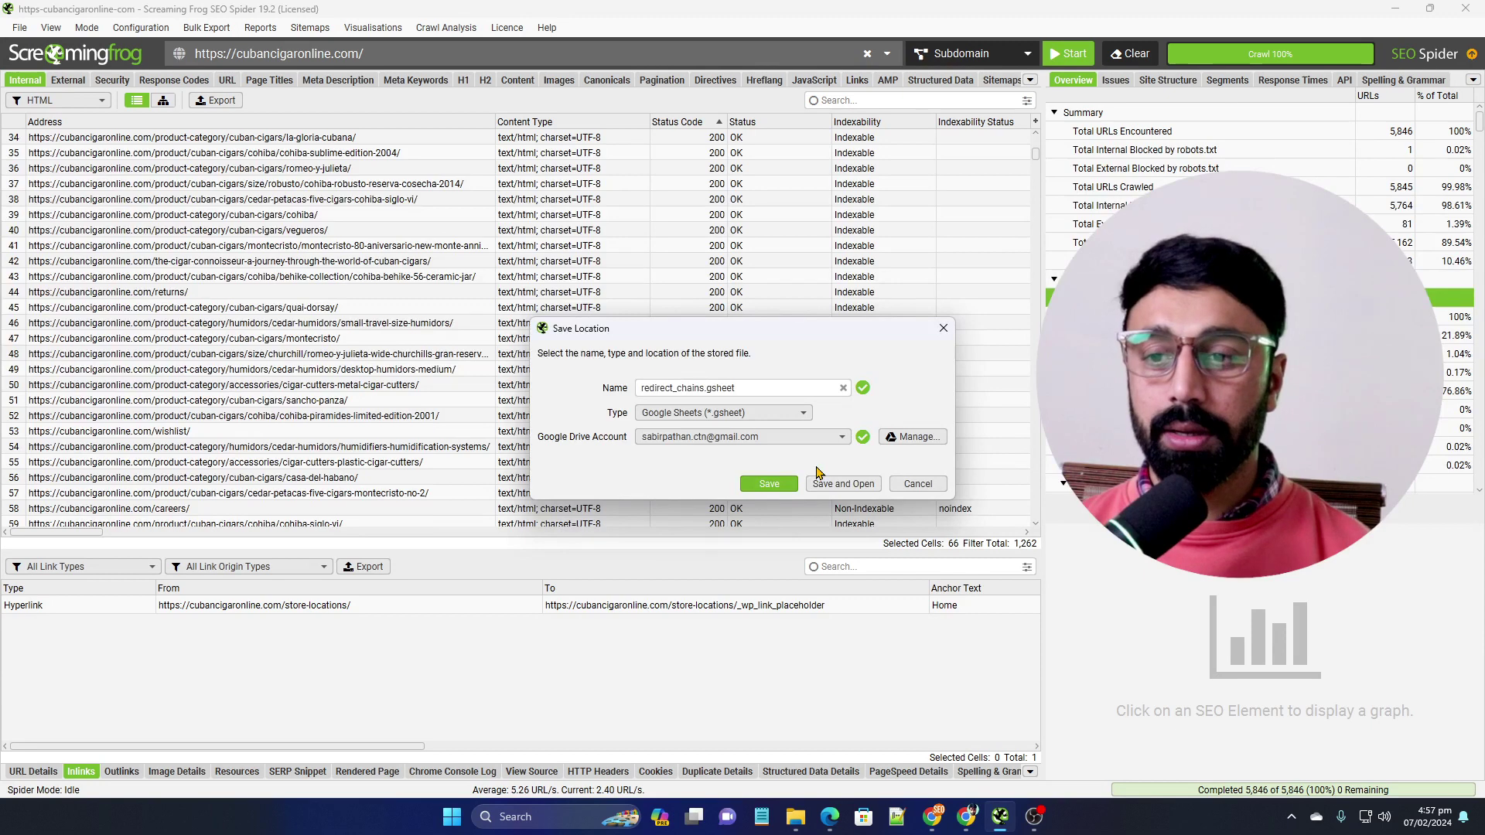
click(917, 484)
Open the Crawl Tree Graph for the crawled site and examine how the pages under the blog node are linked.
click(310, 28)
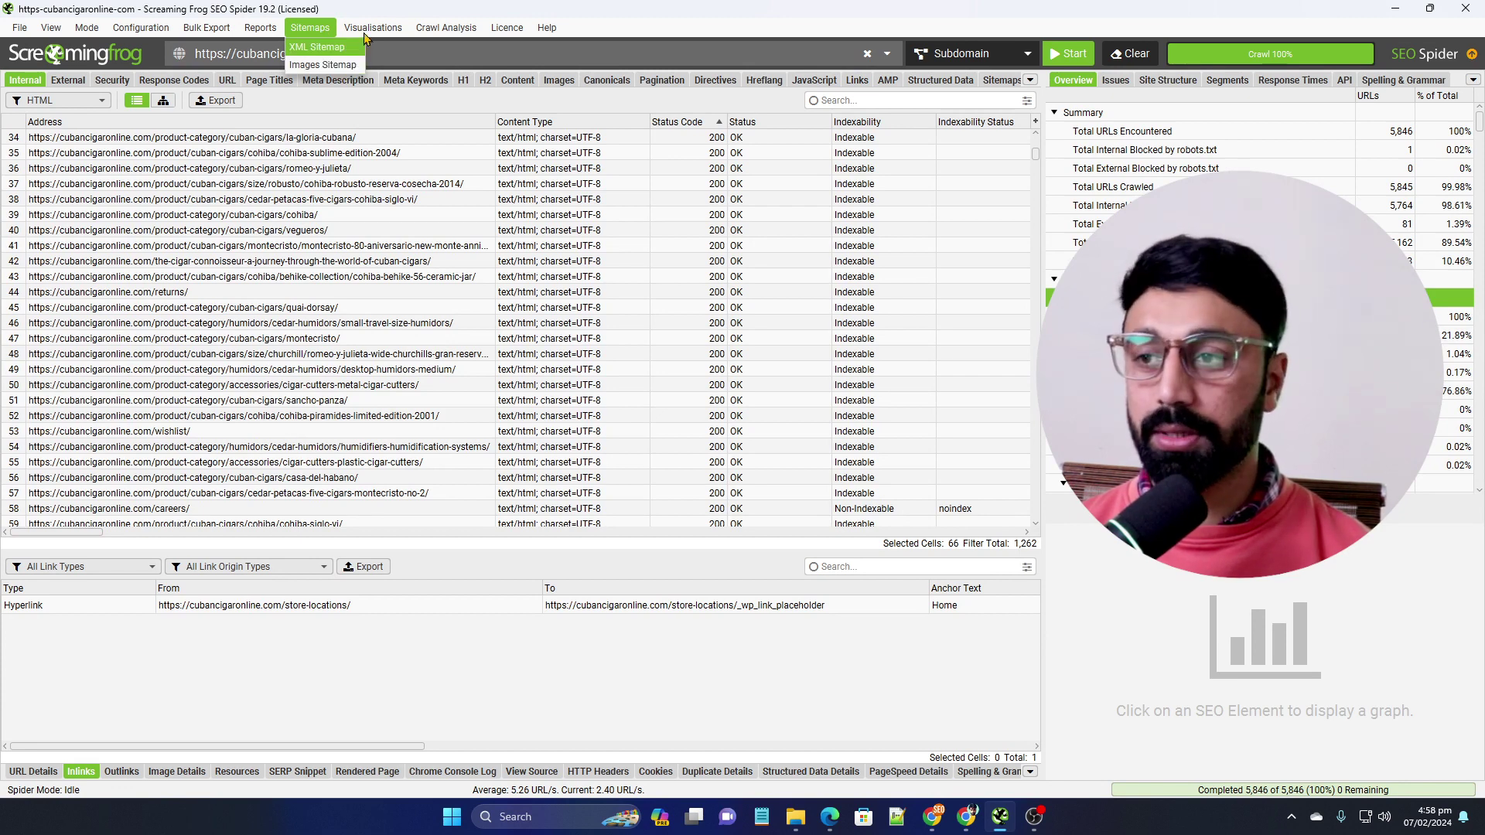
mouse_move(366, 30)
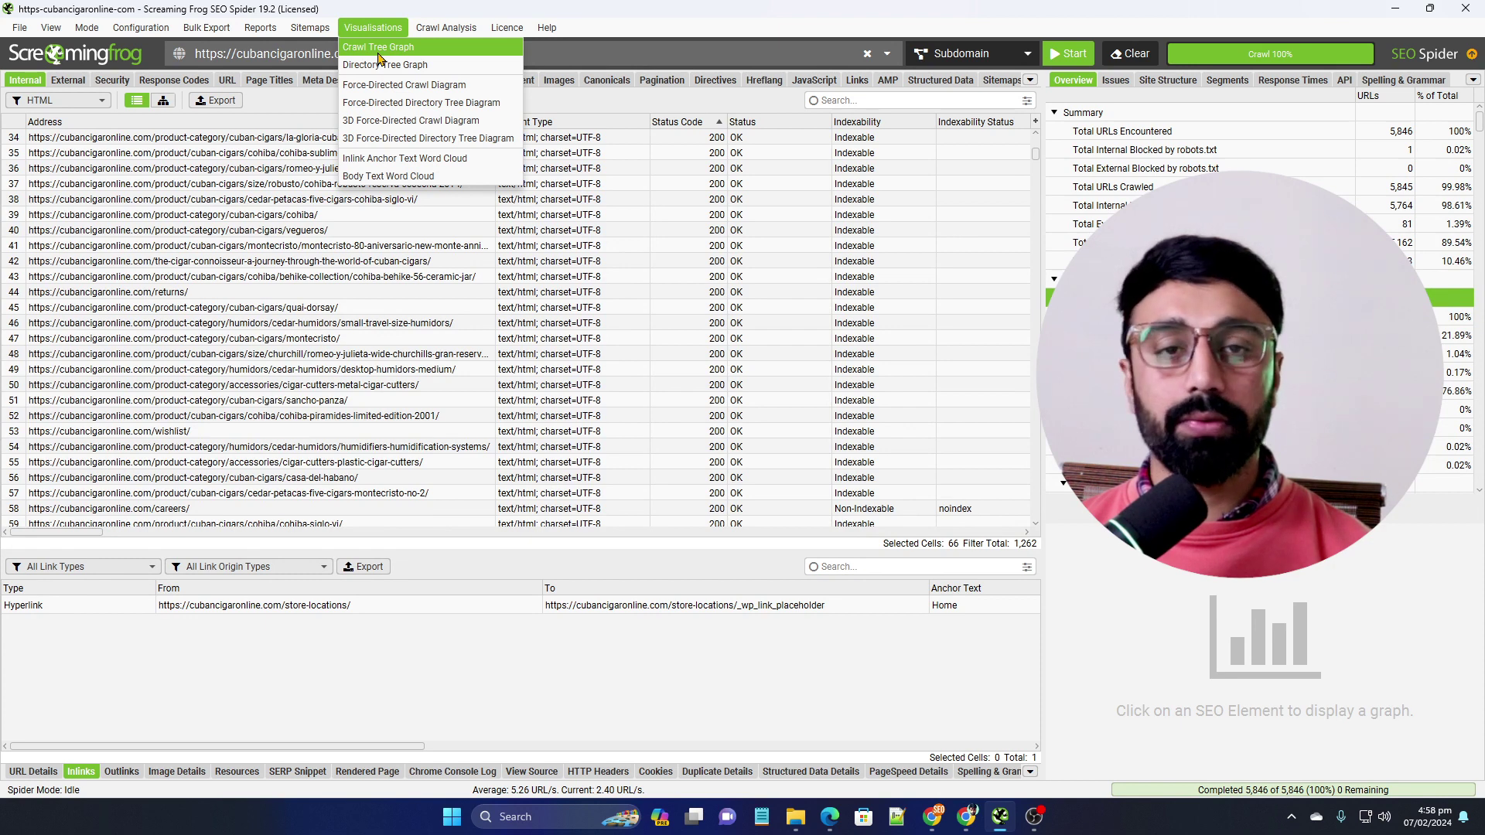
click(379, 48)
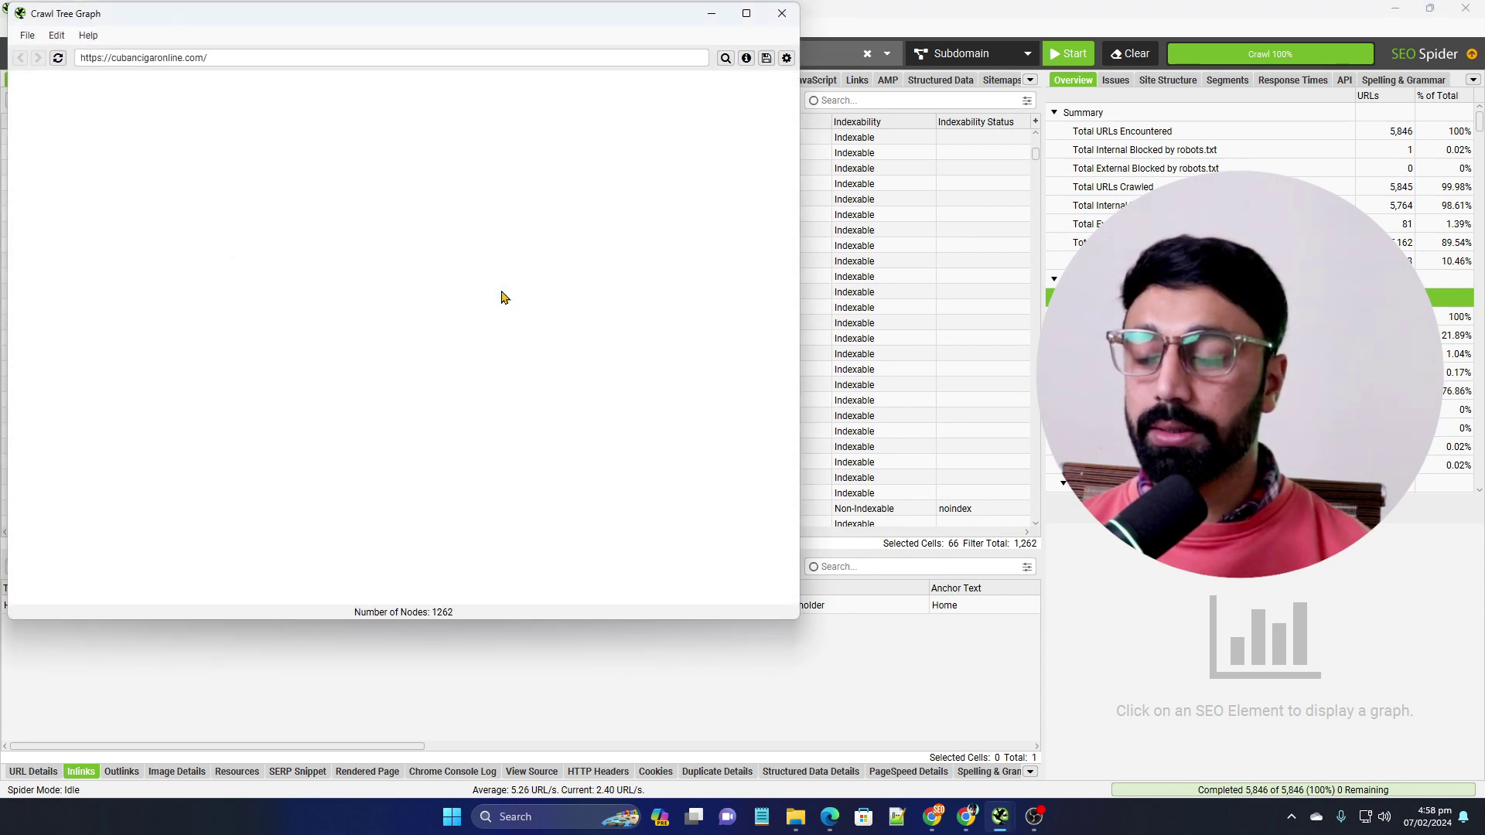
drag(242, 356, 216, 474)
drag(258, 167, 232, 402)
drag(290, 170, 282, 305)
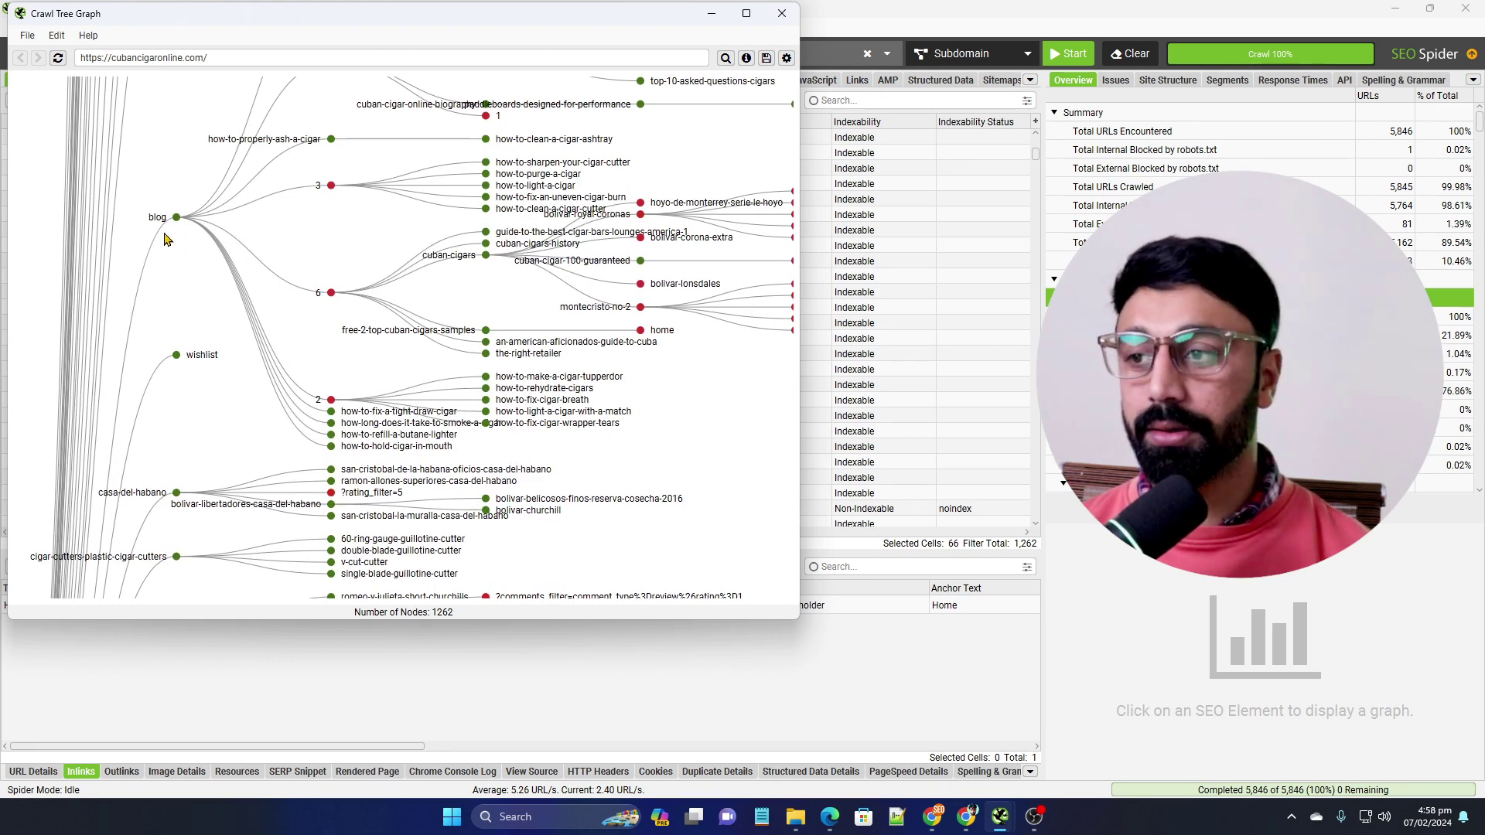
mouse_move(157, 218)
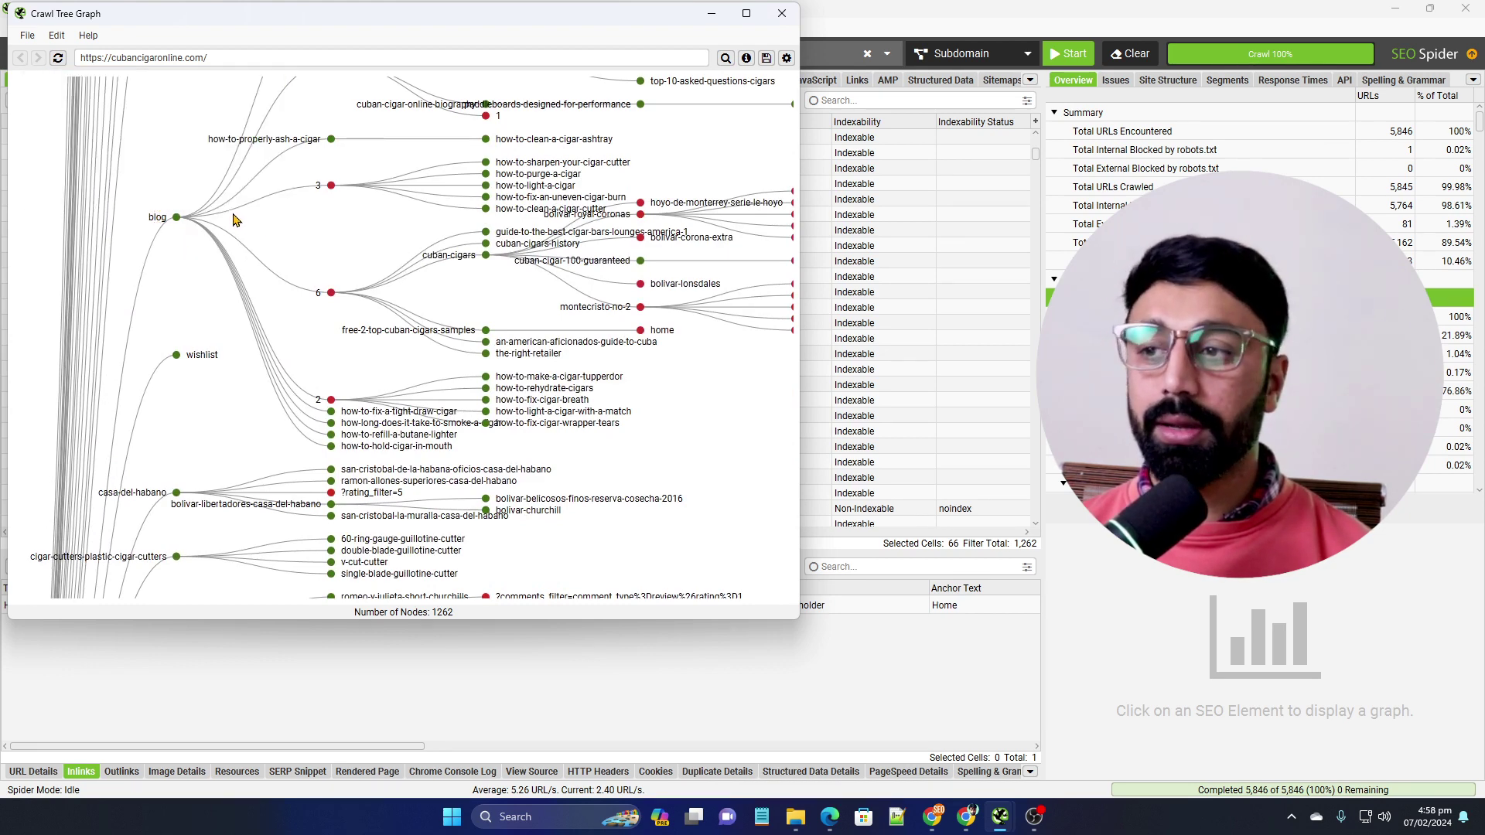
mouse_move(333, 196)
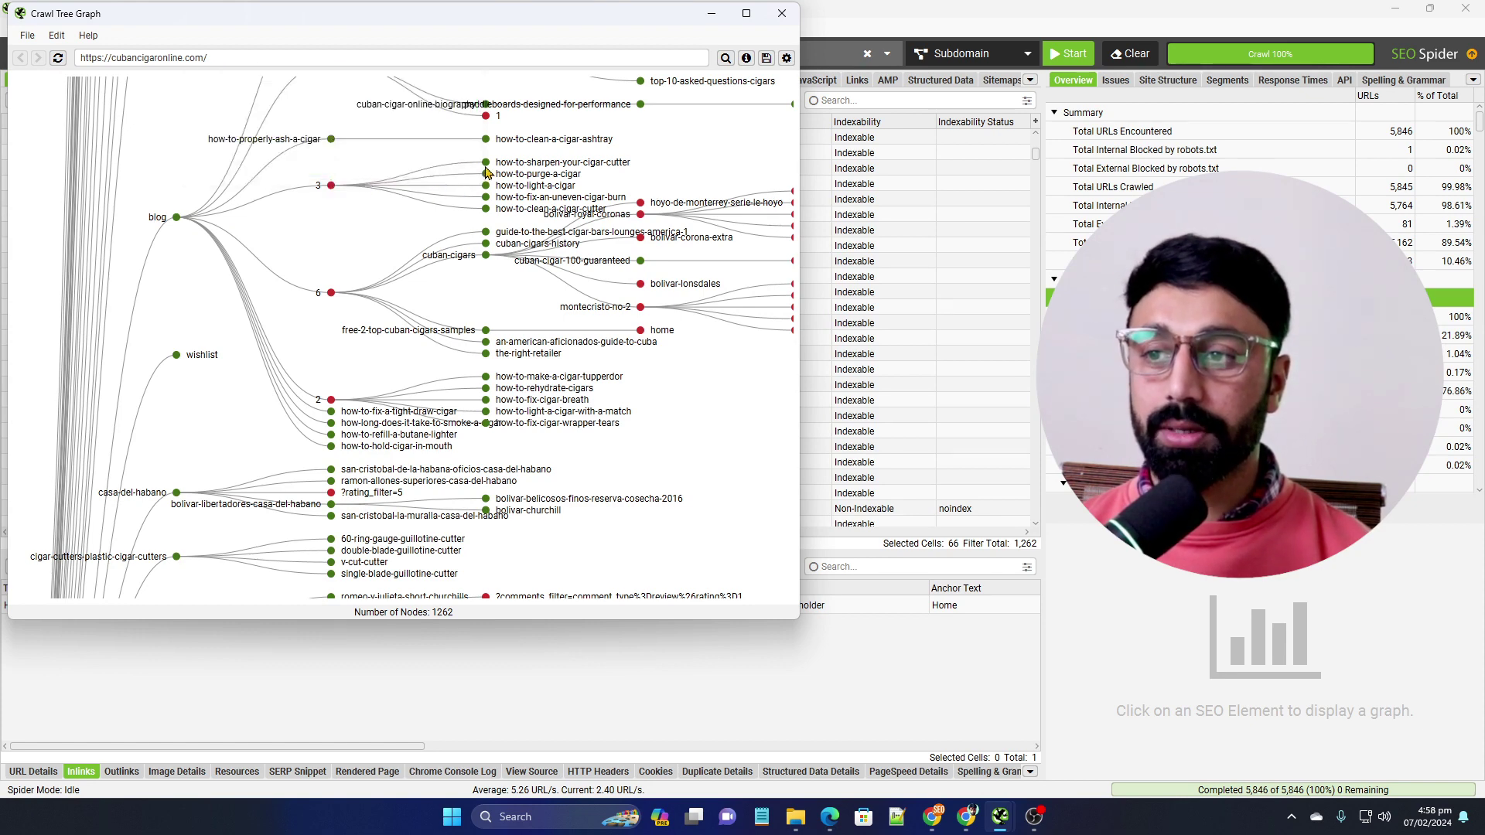
mouse_move(505, 184)
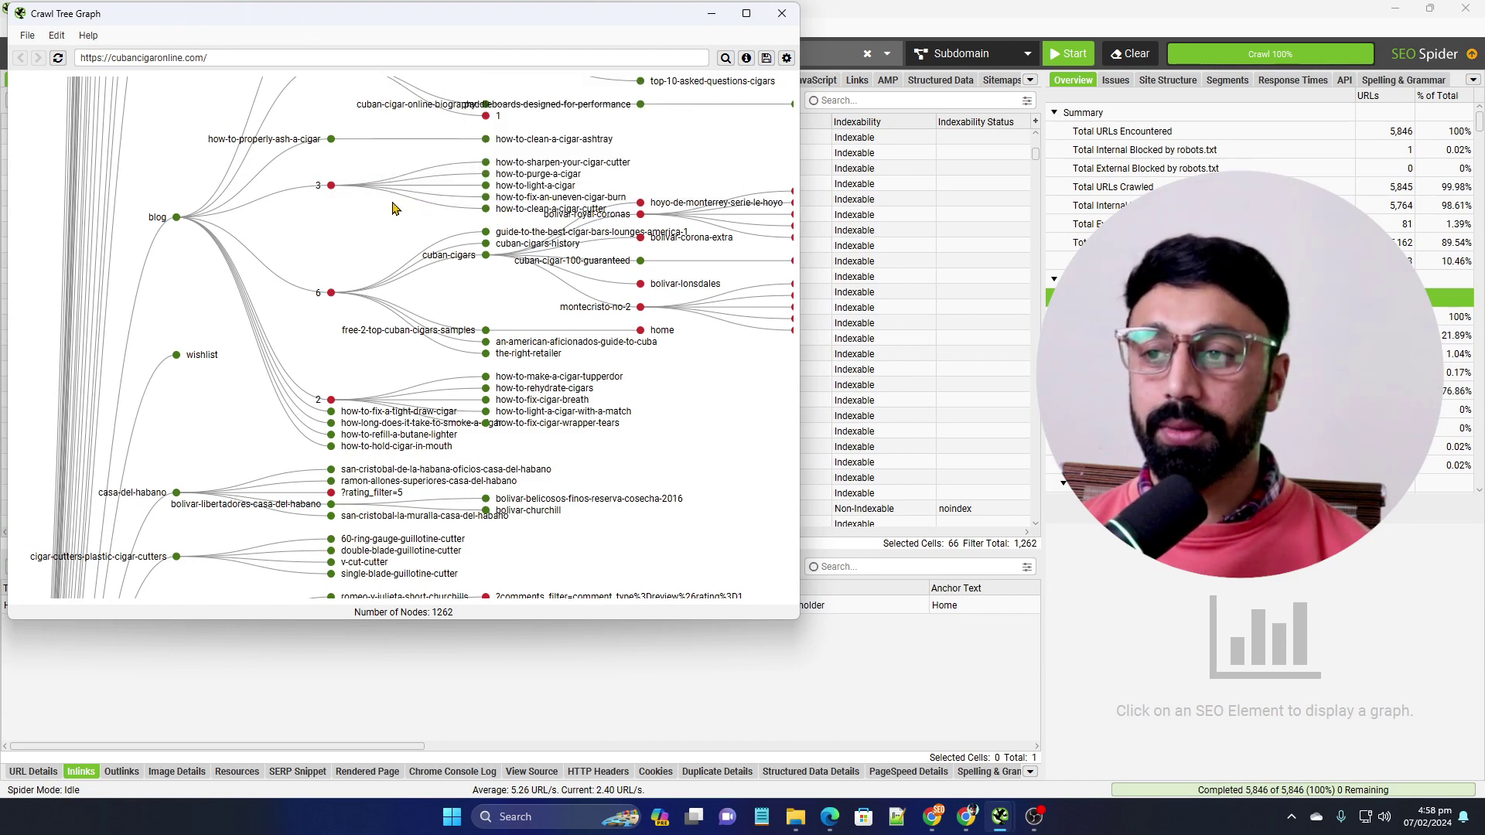
Close the Crawl Tree Graph and look over the available visualisation, crawl analysis and licence options without choosing any.
click(782, 14)
click(369, 34)
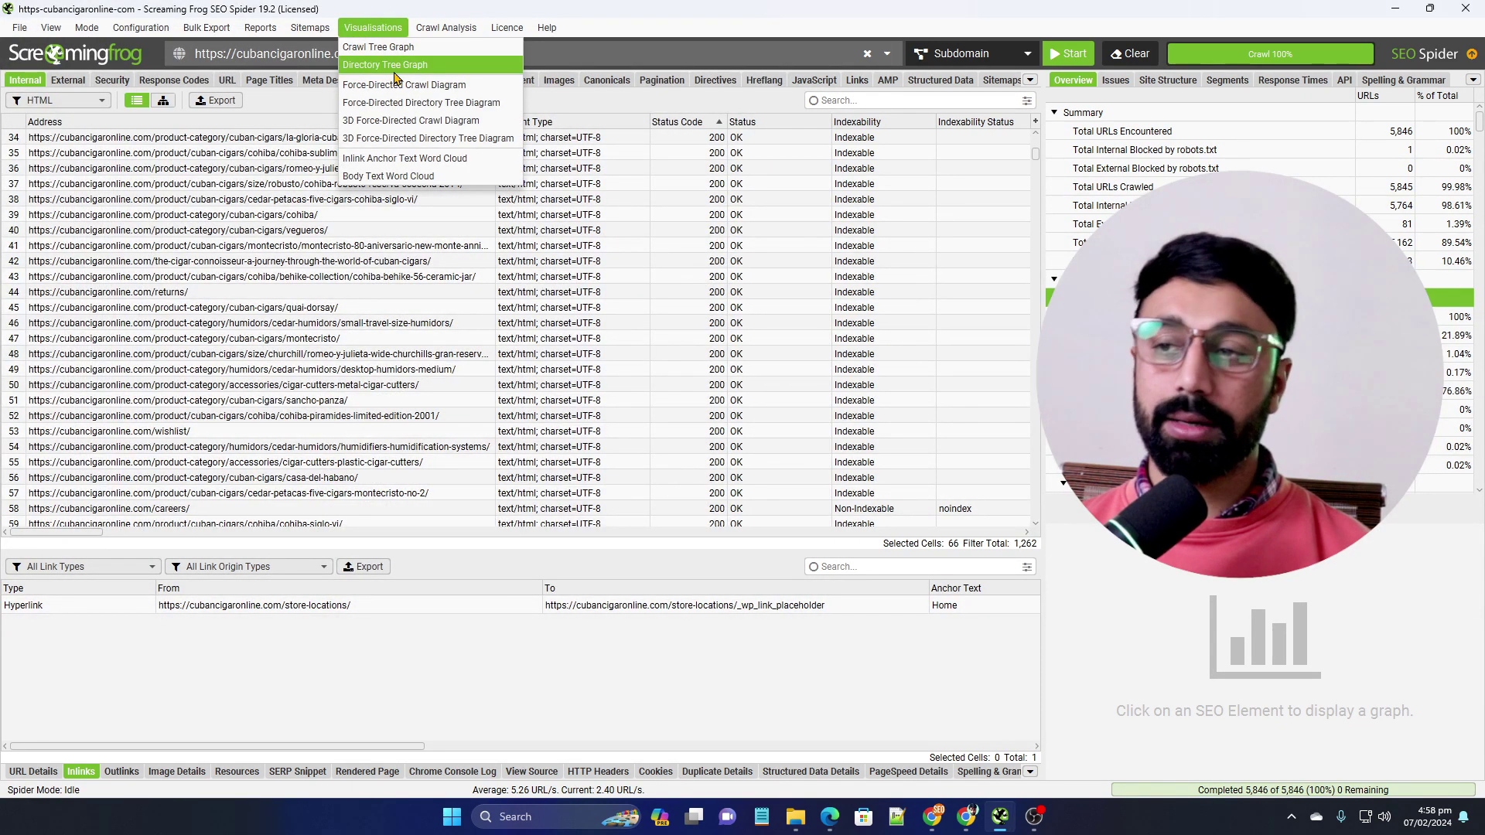
mouse_move(427, 36)
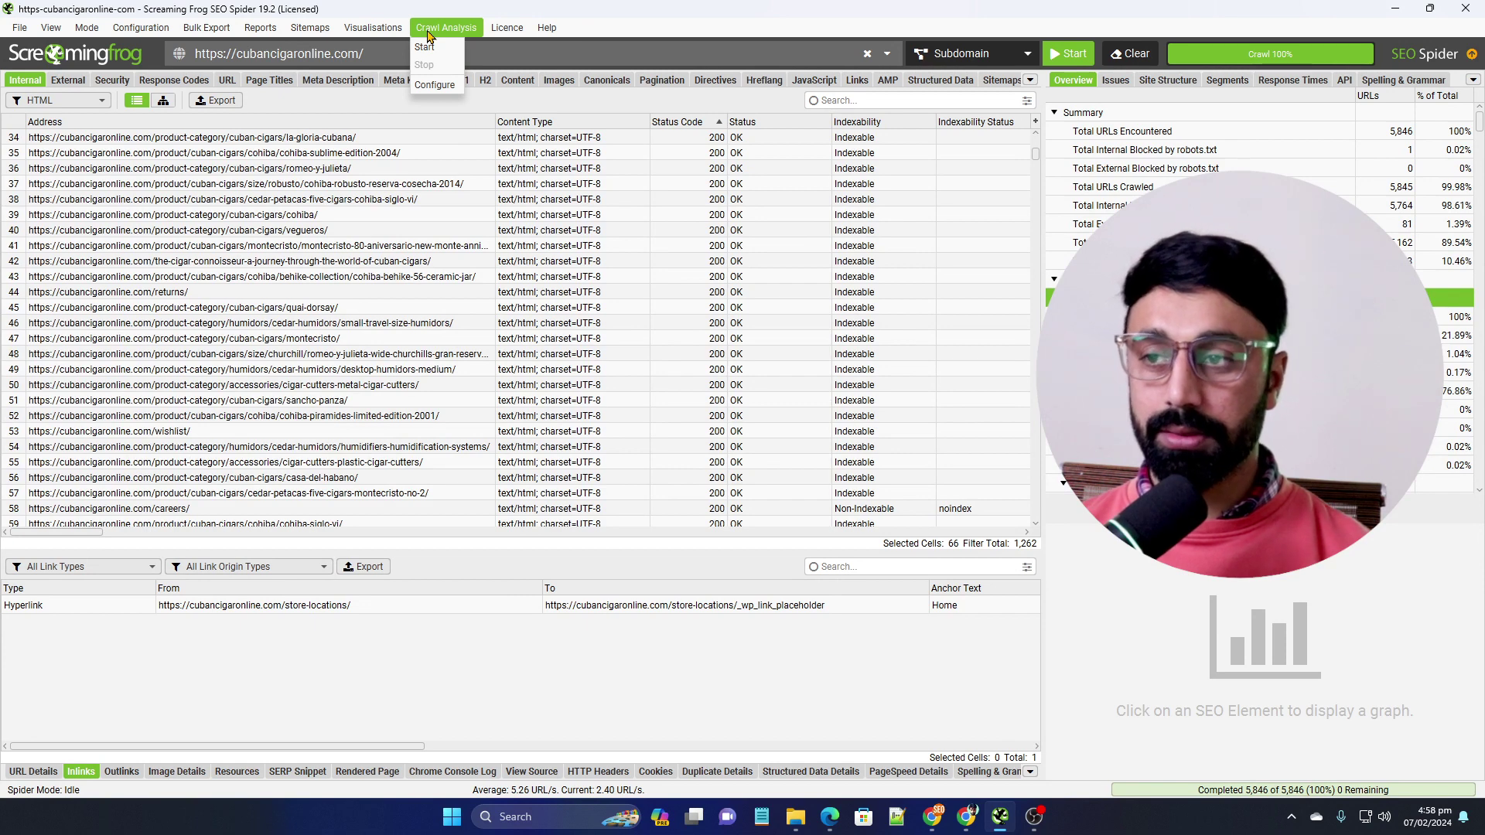
mouse_move(520, 36)
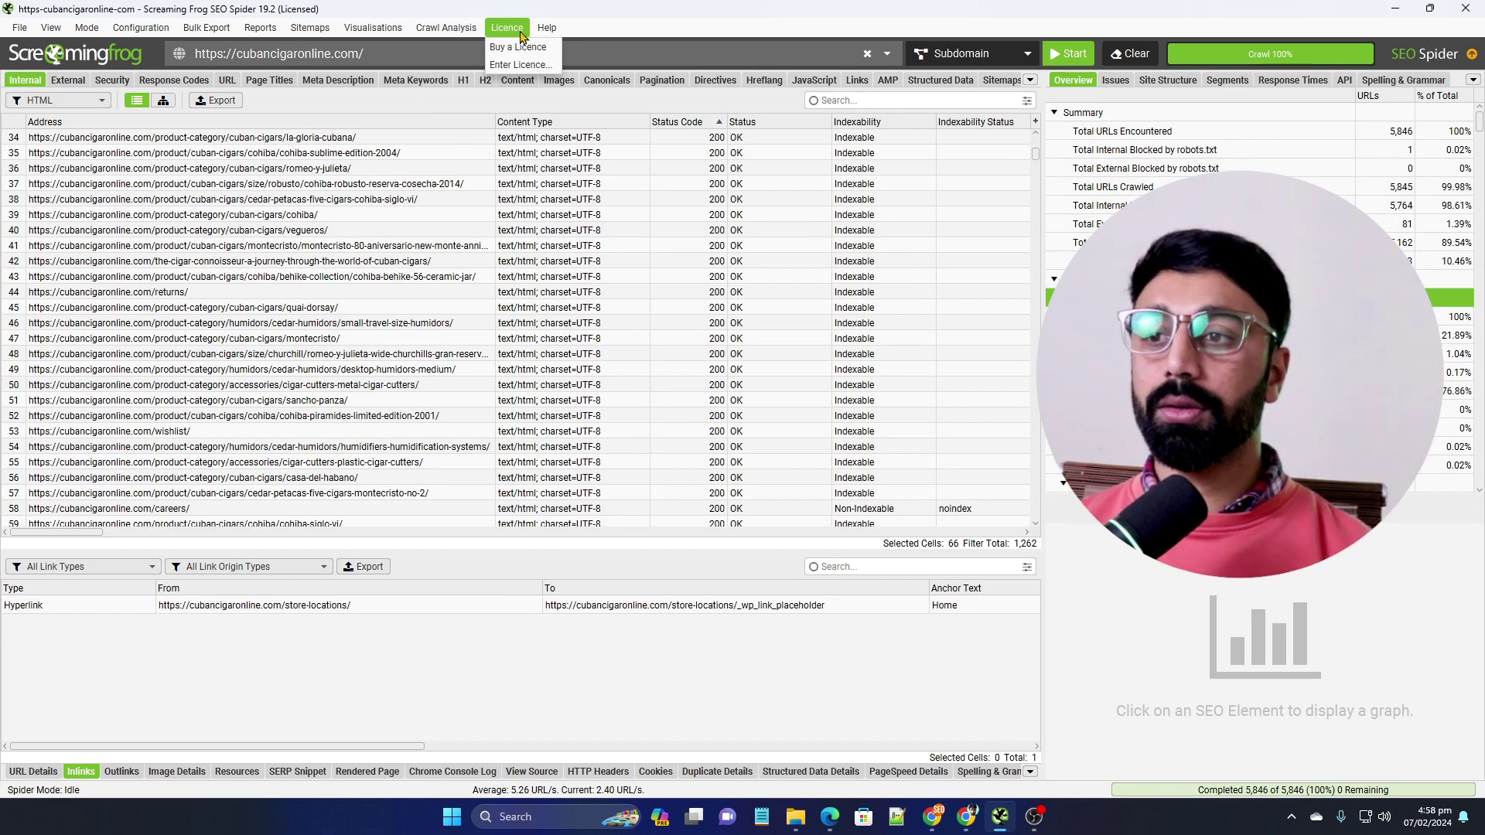
click(712, 25)
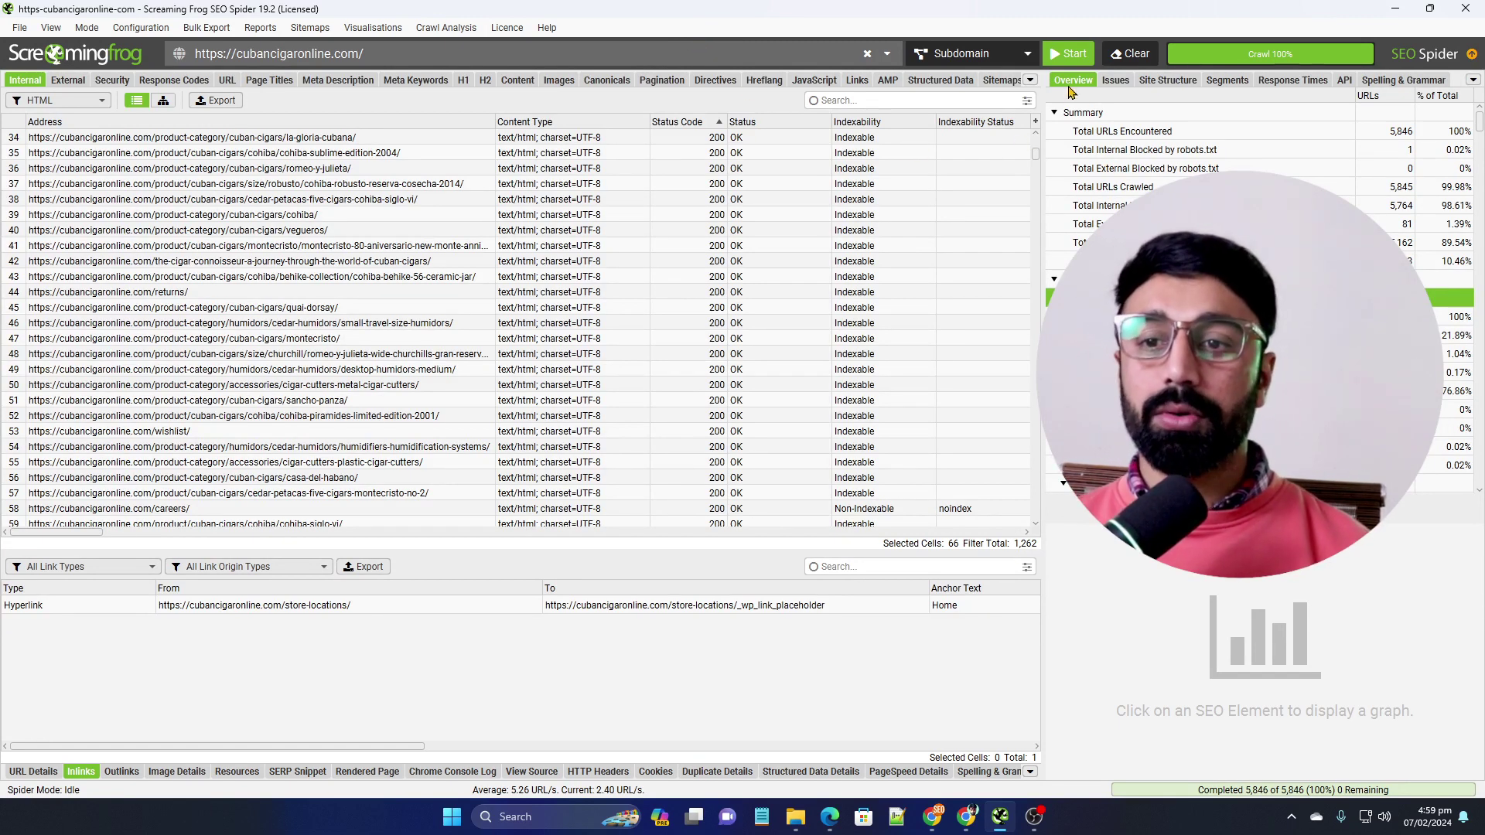
Review the crawl overview's URL issues by listing Underscores, Uppercase, Multiple Slashes, Contains Space and Parameters in turn.
scroll(1109, 164, down, 1)
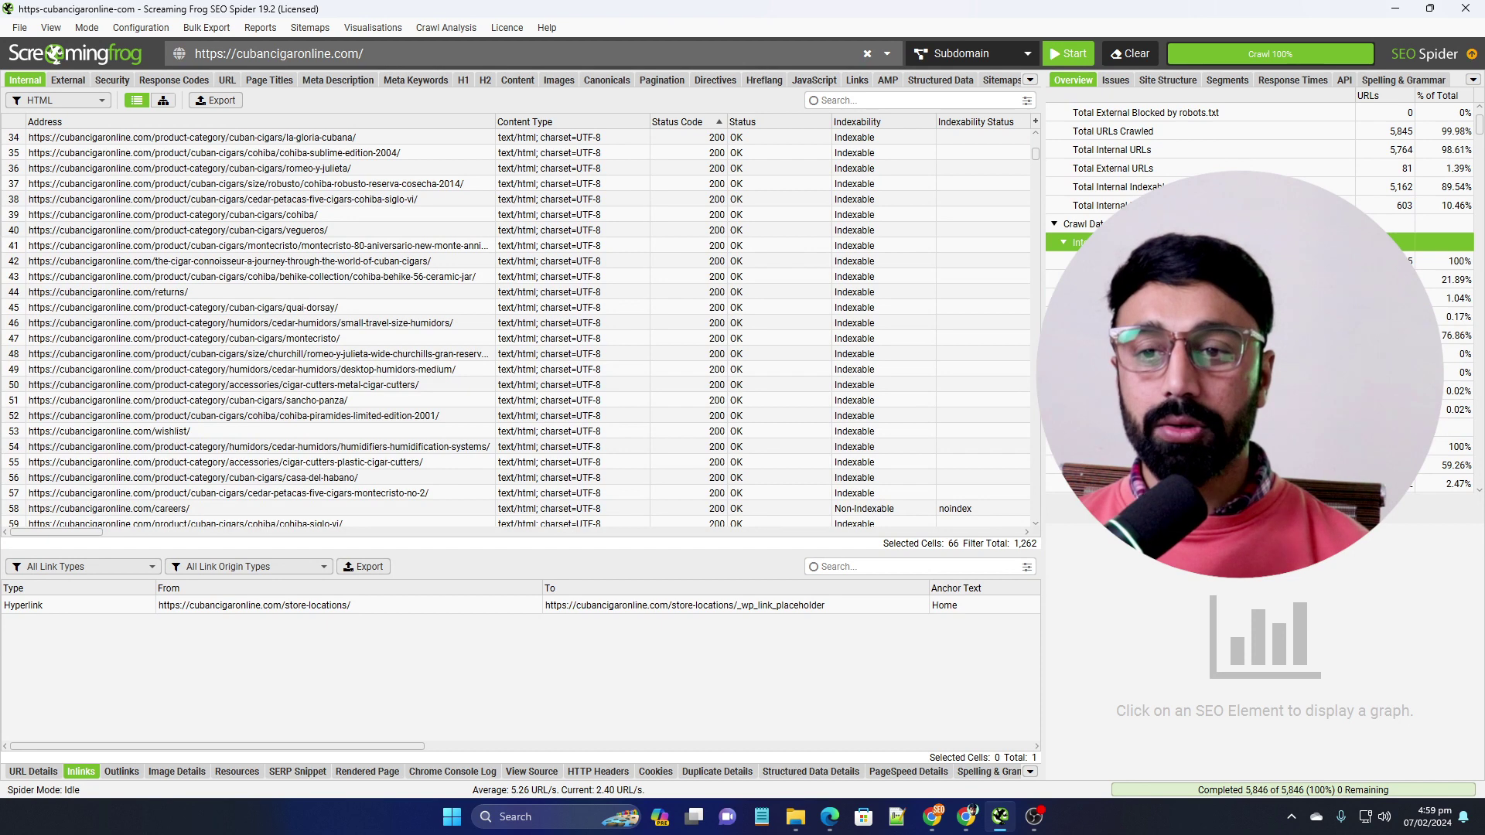
scroll(1120, 207, up, 1)
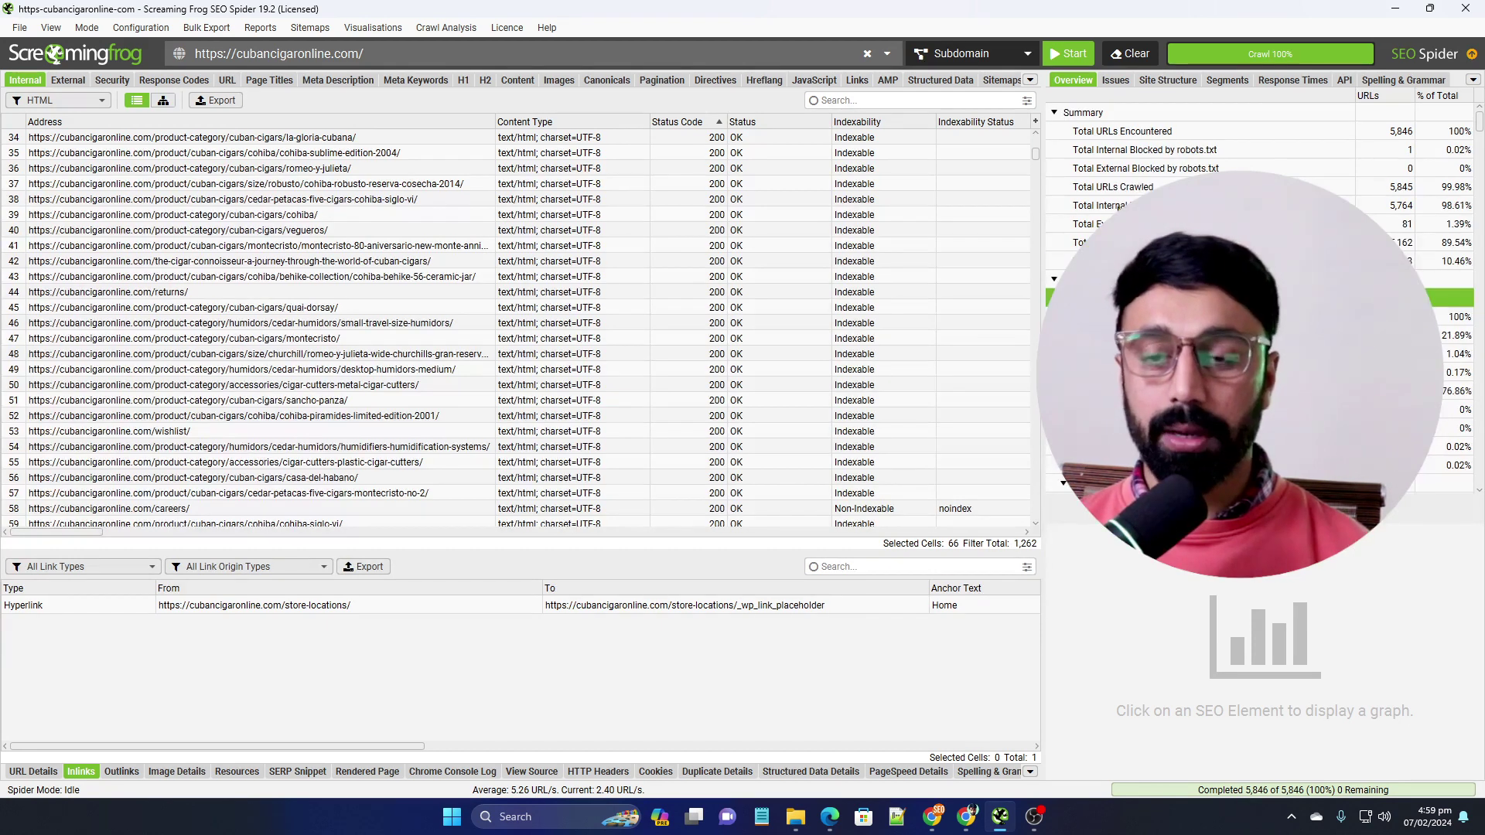
scroll(1121, 207, down, 3)
scroll(1120, 207, down, 12)
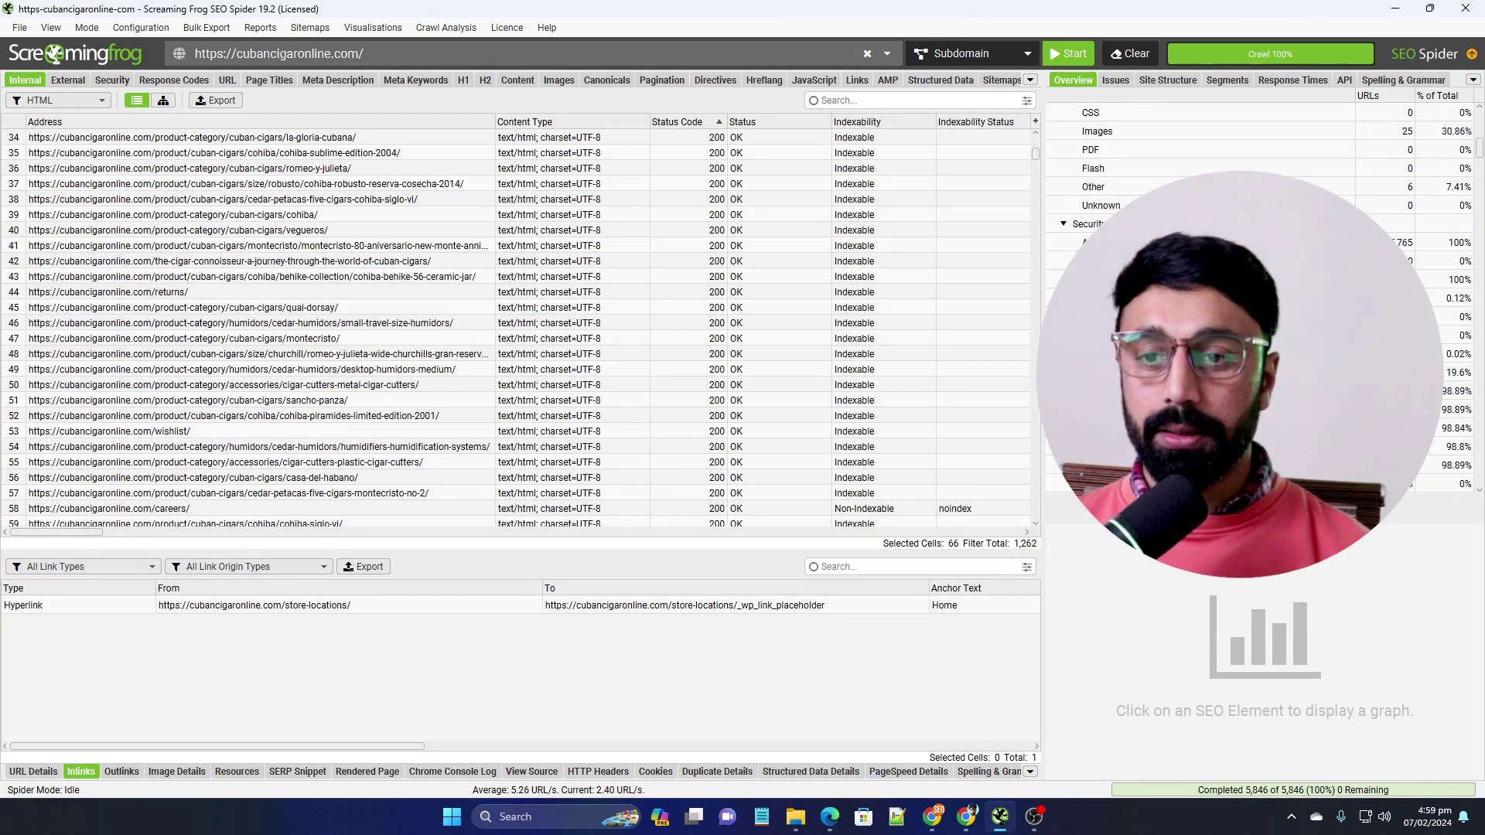
scroll(1121, 207, down, 10)
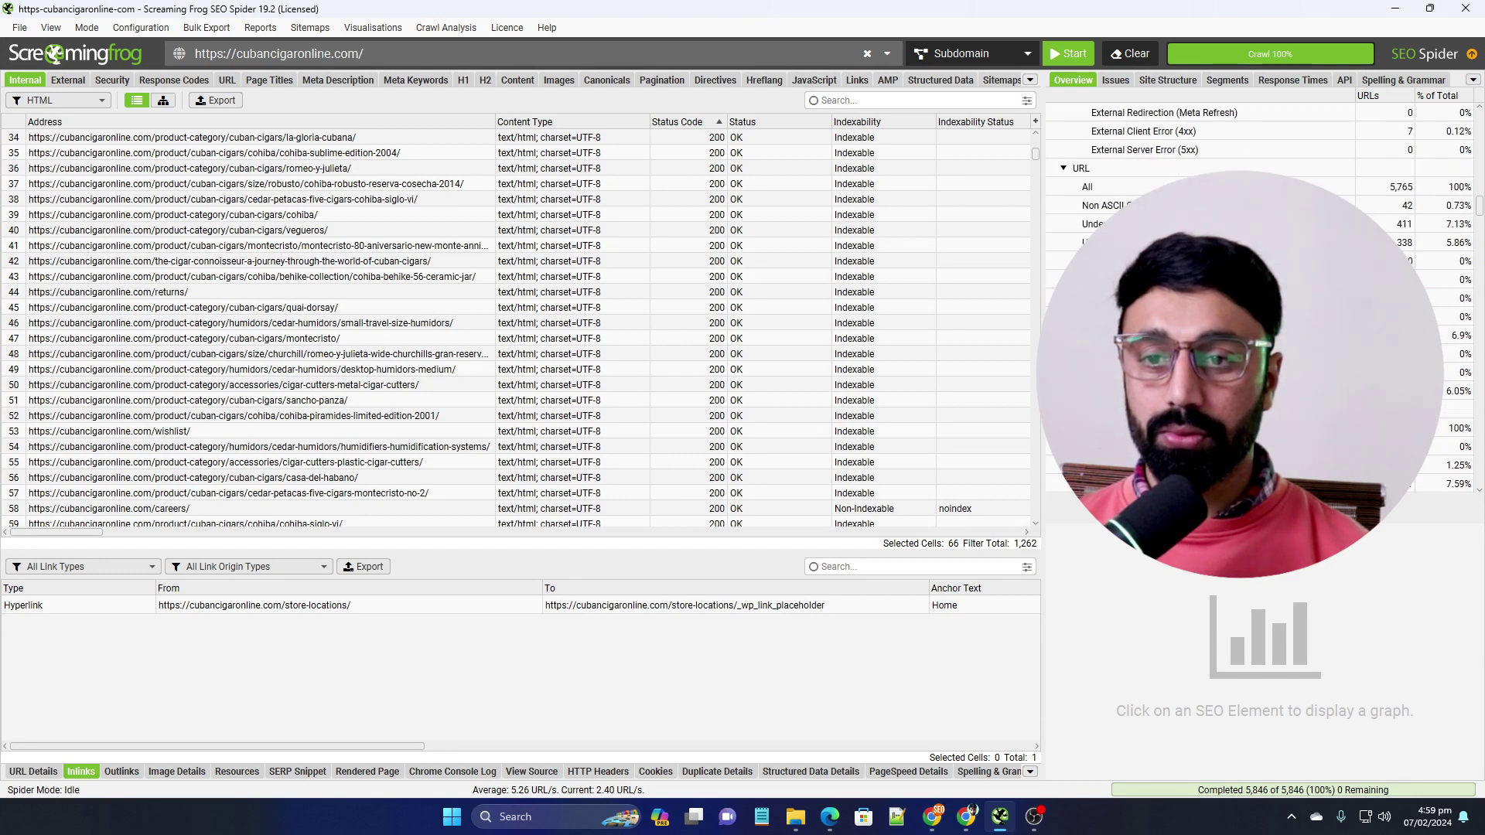
click(1095, 174)
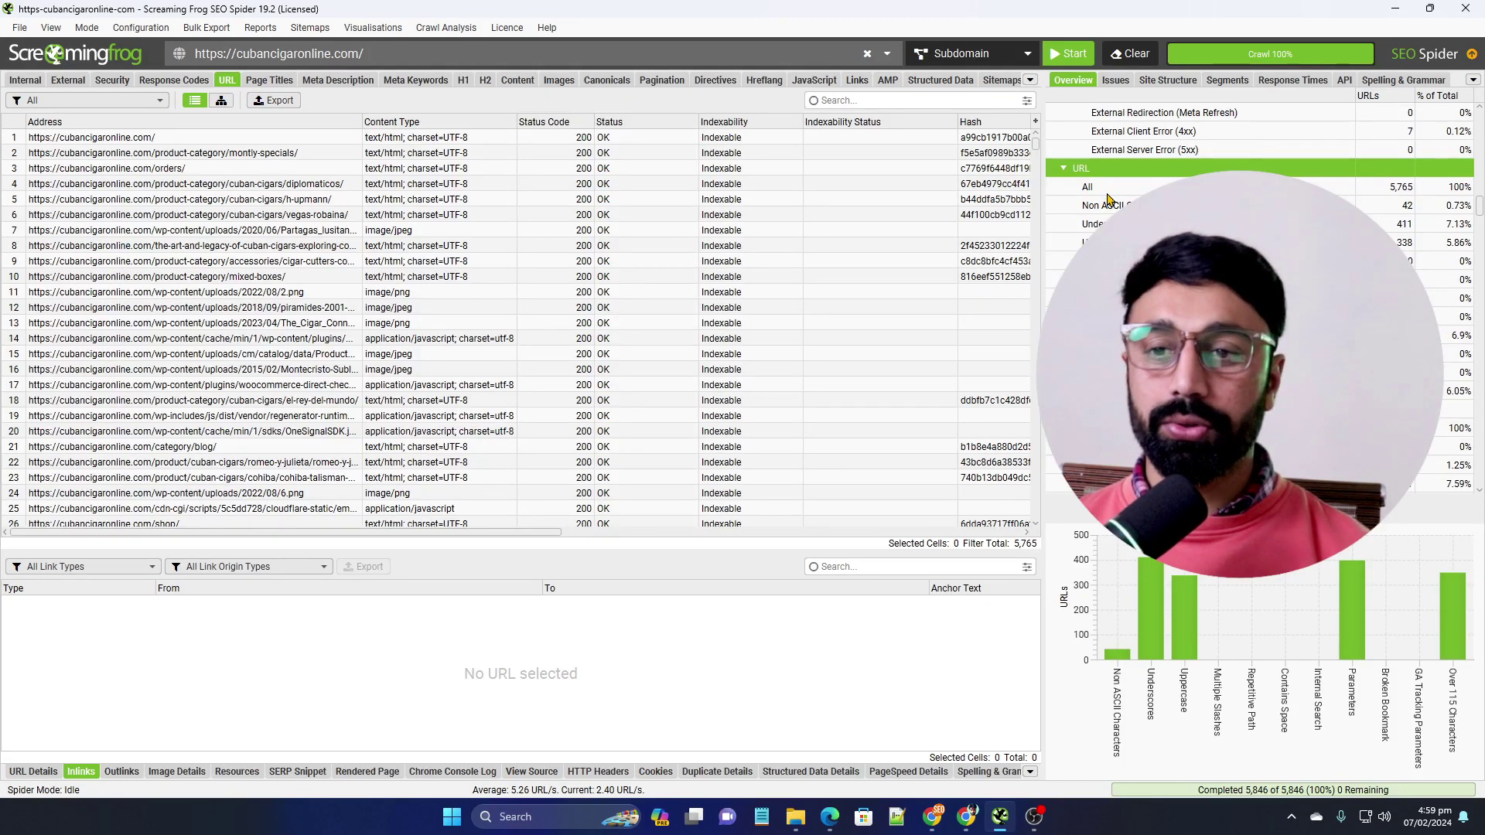
click(1091, 223)
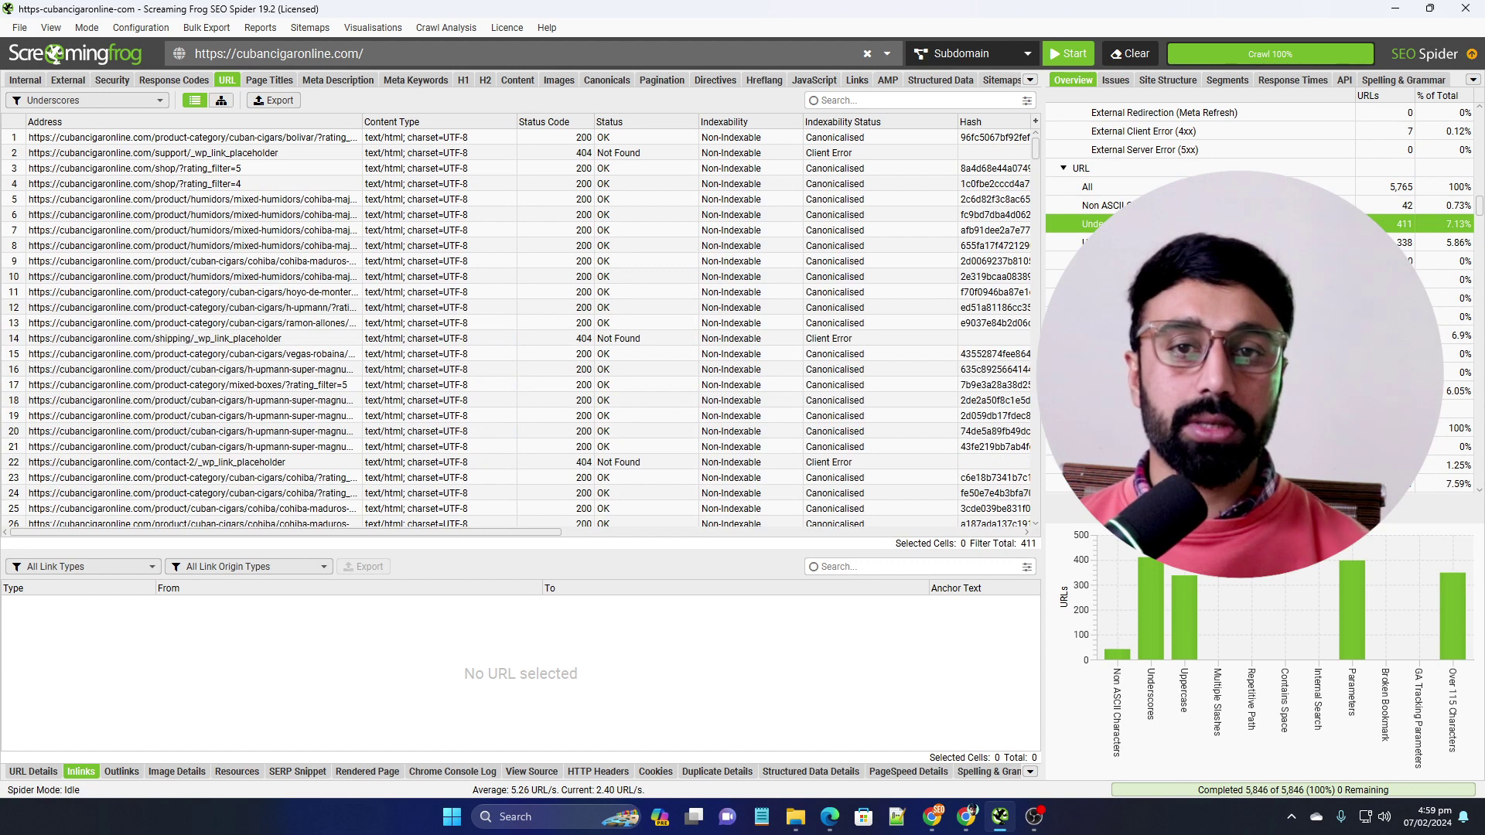
click(1103, 242)
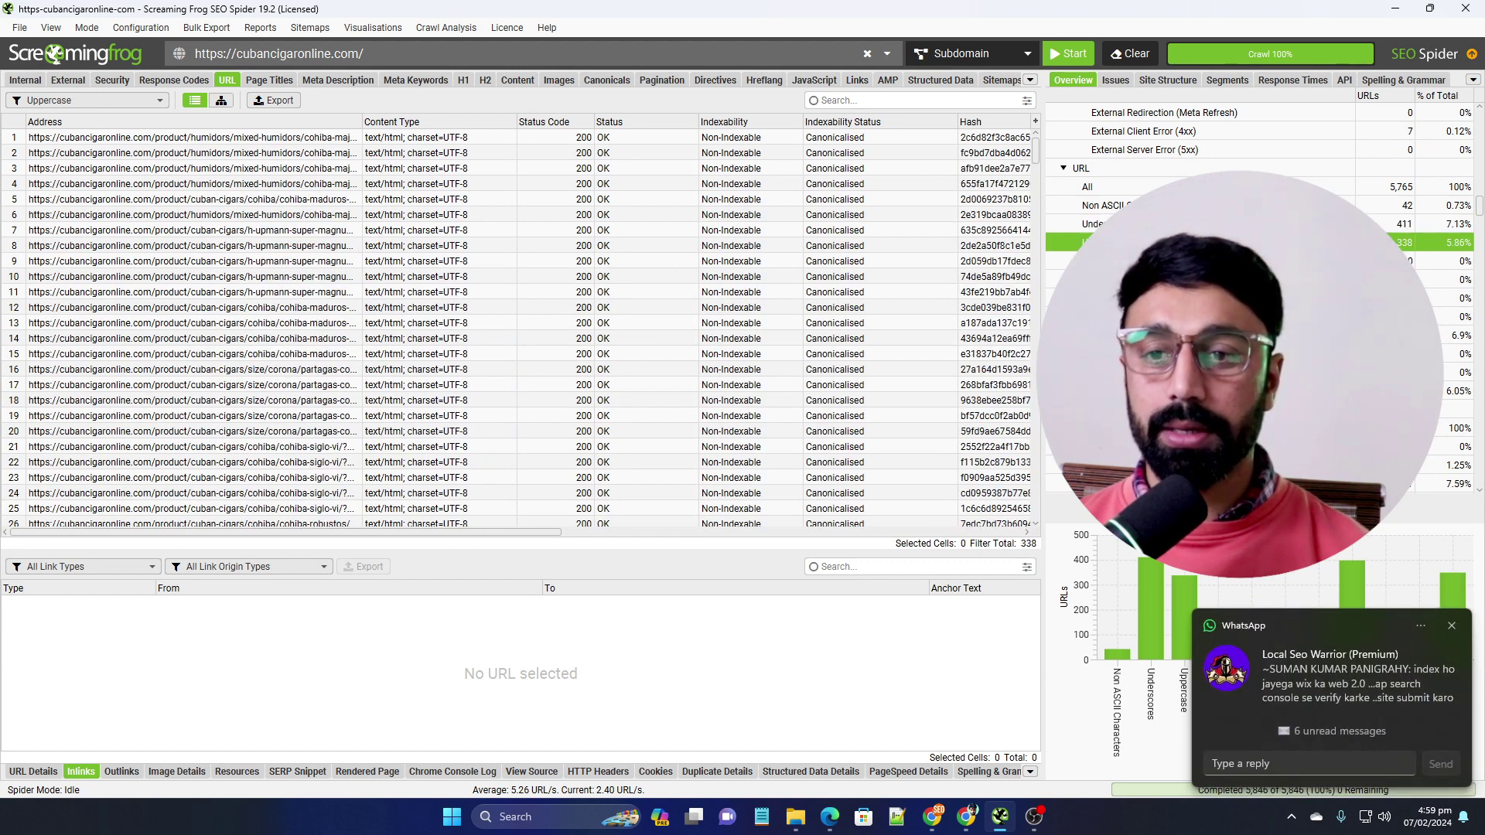
click(1103, 261)
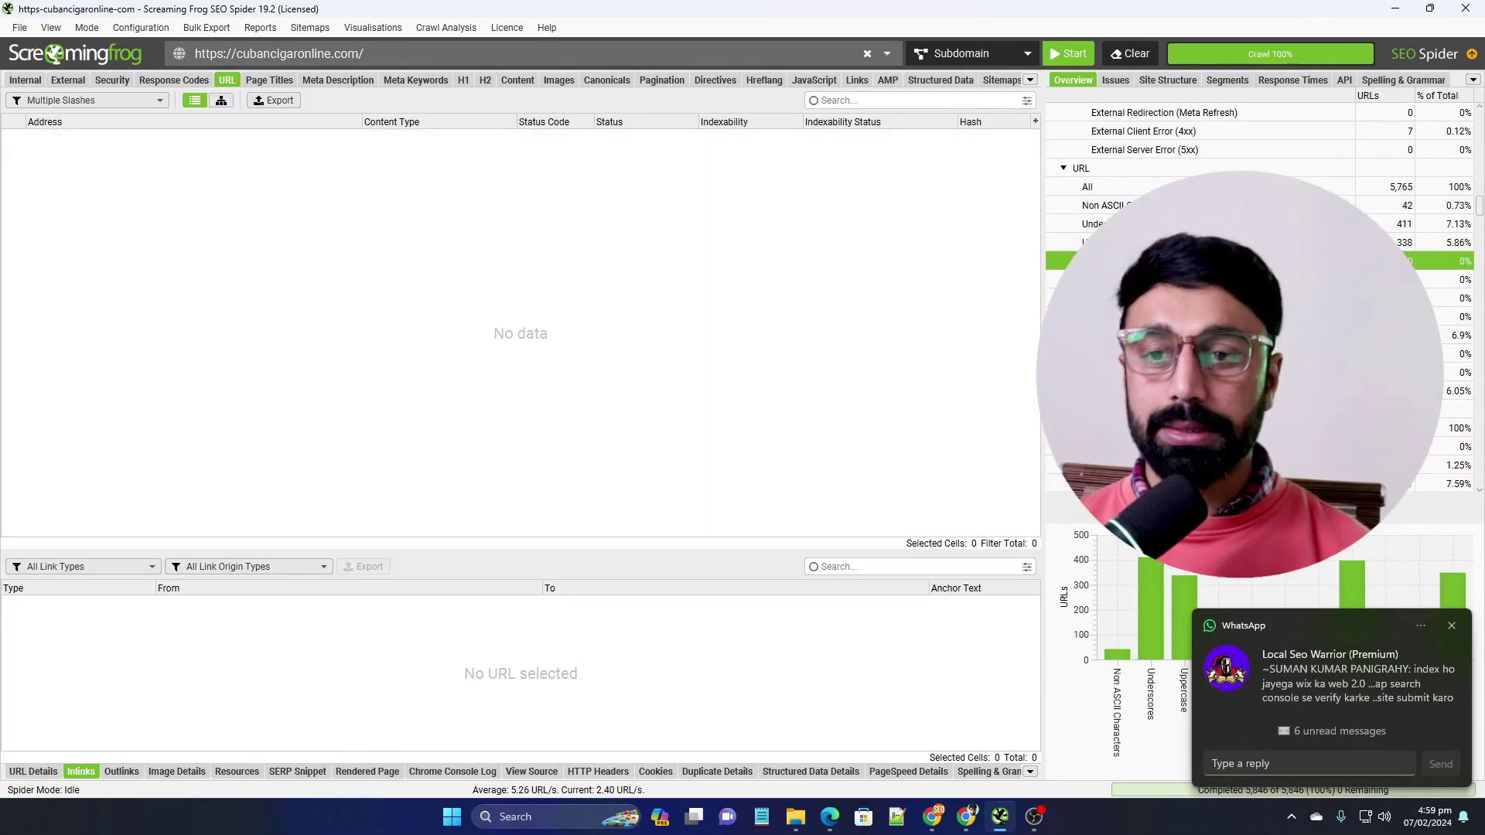
click(1102, 298)
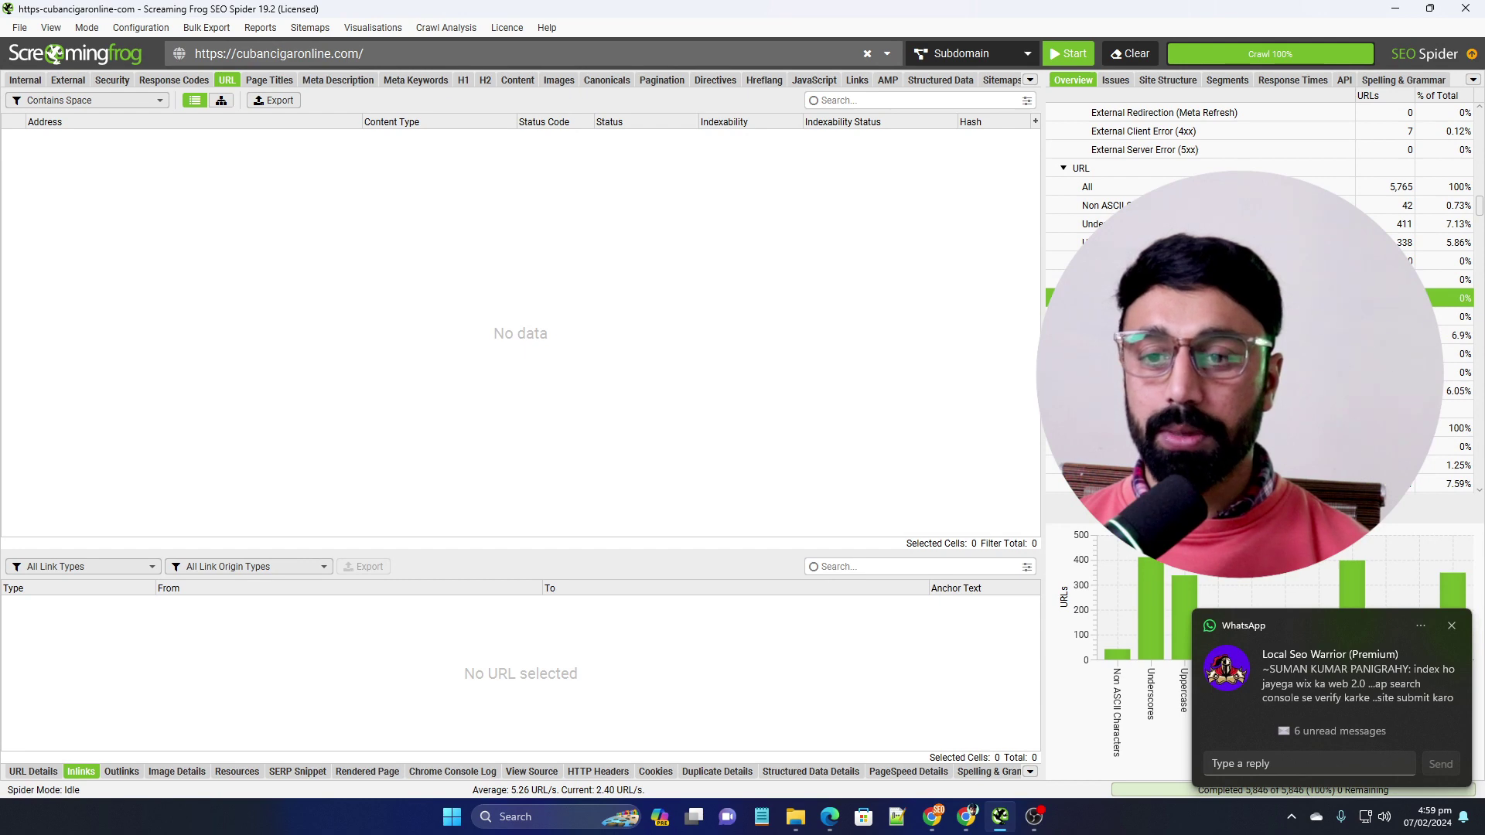
click(1102, 335)
scroll(1199, 294, down, 2)
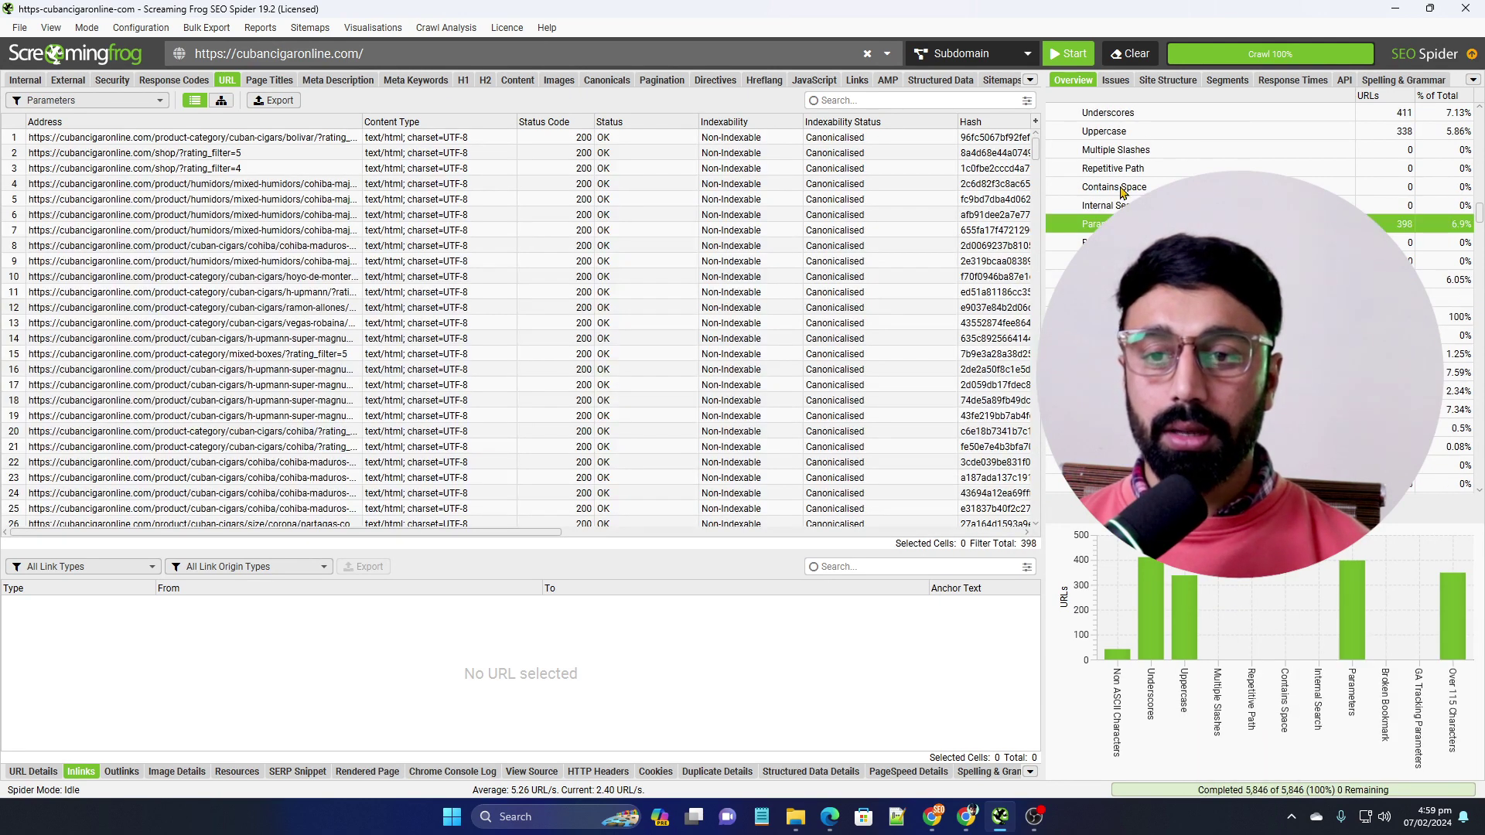
List page titles over 60 characters, narrow the Title 1 column to show the length columns, and view titles that are the same as the H1.
scroll(1199, 294, down, 2)
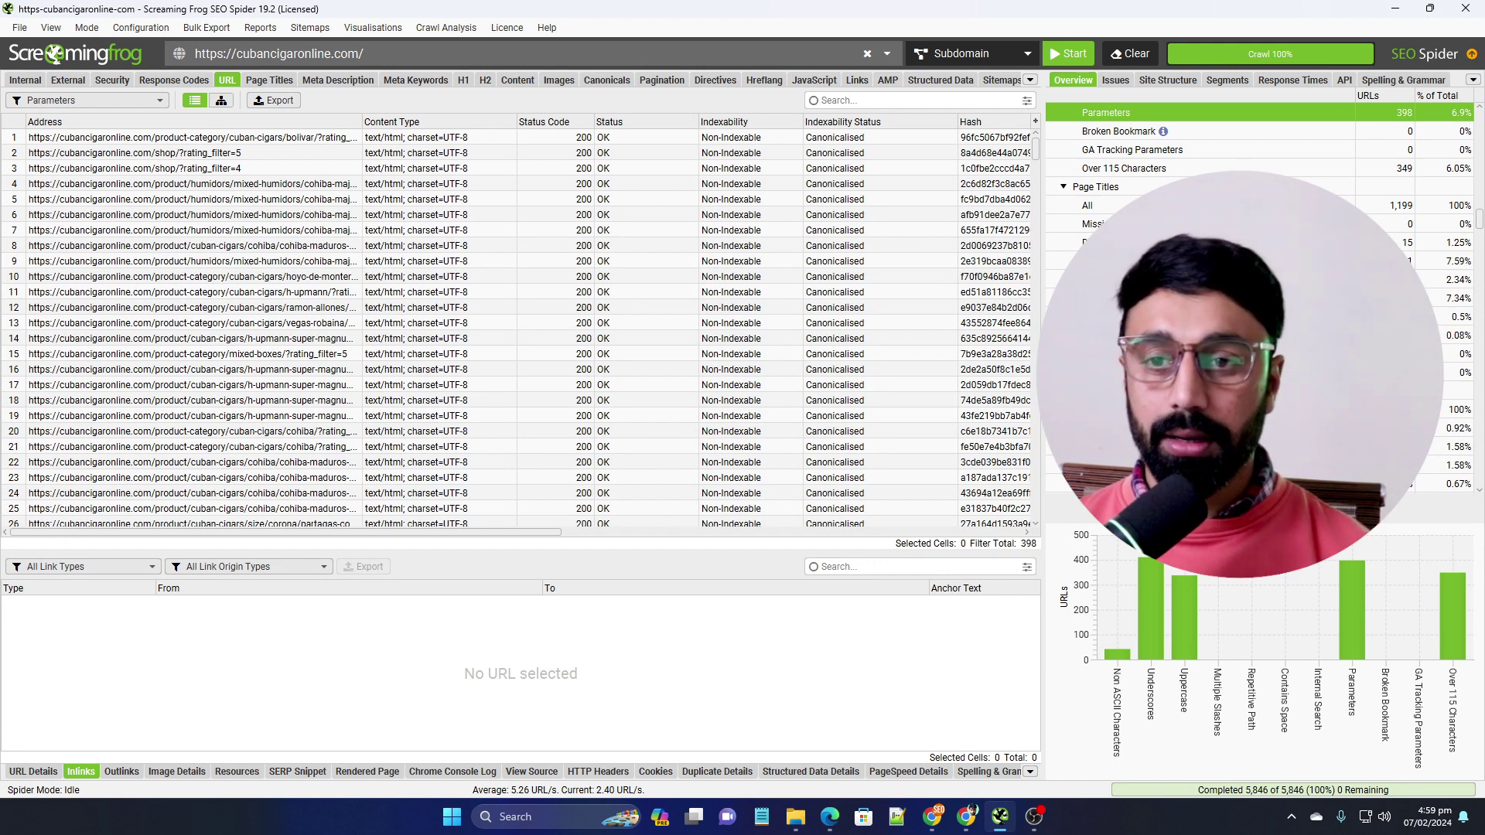
click(1105, 260)
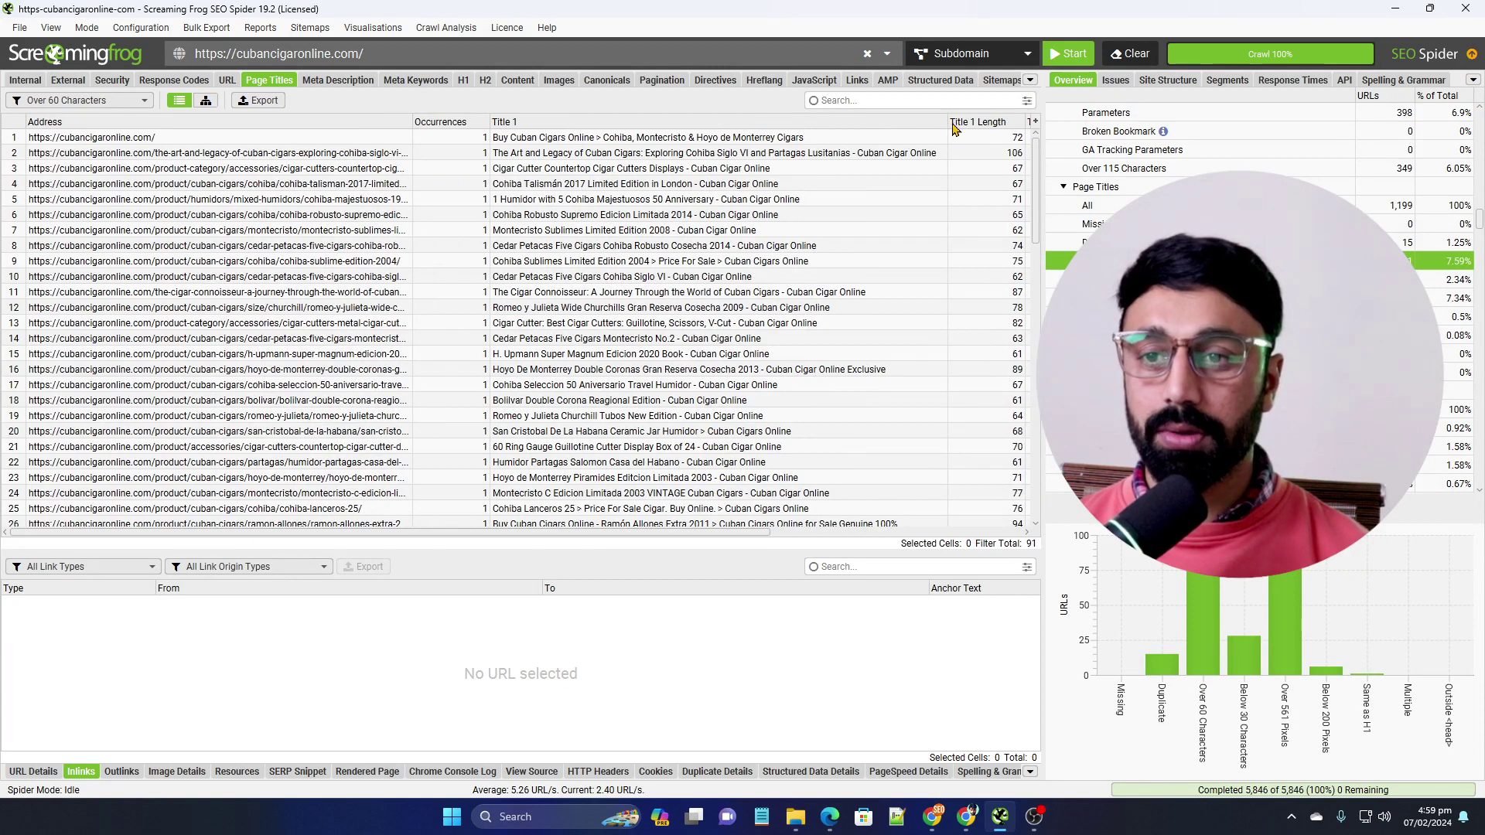
drag(916, 125, 752, 124)
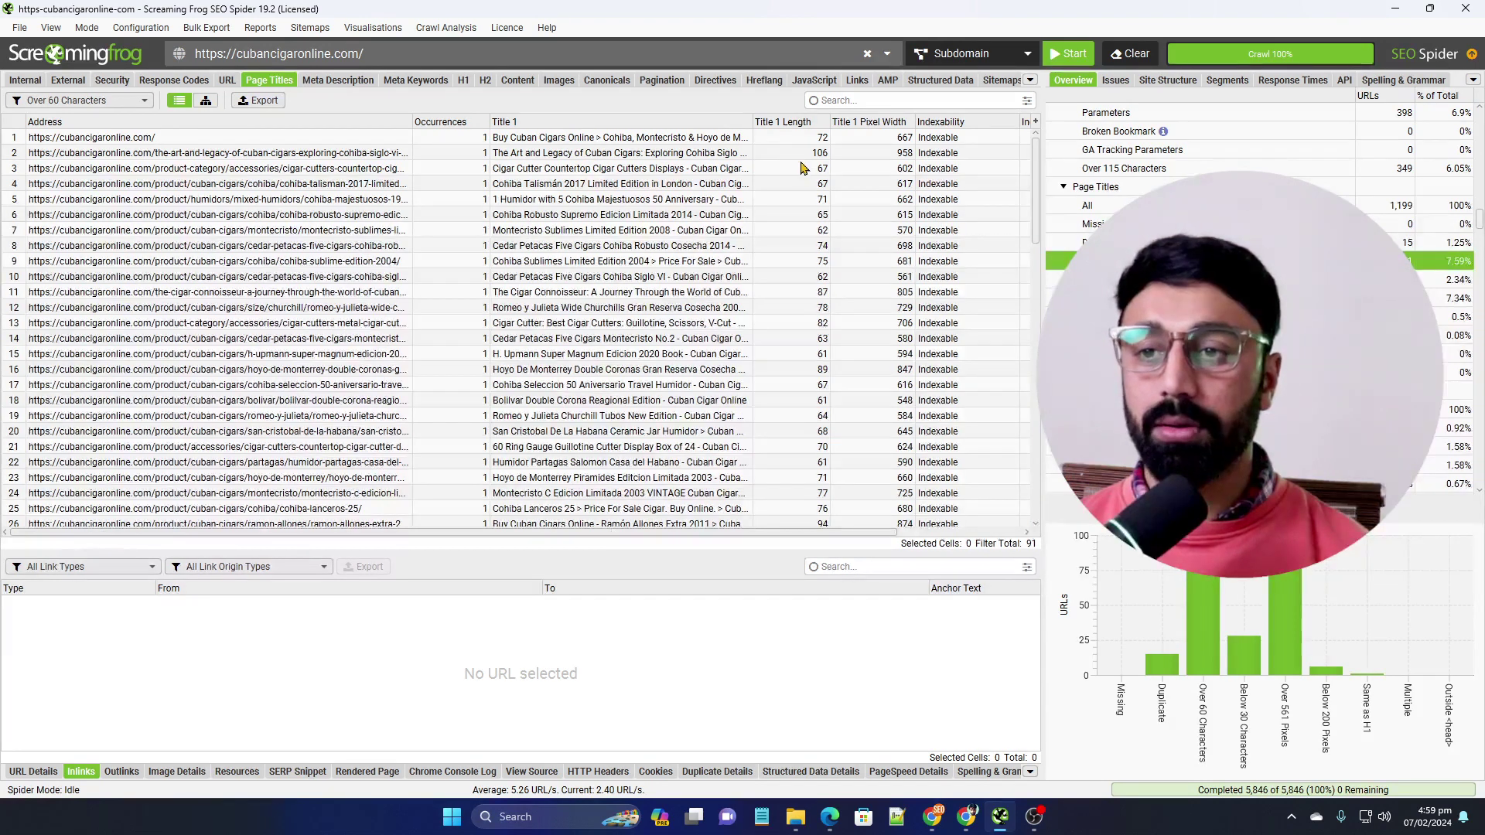
drag(754, 122, 850, 122)
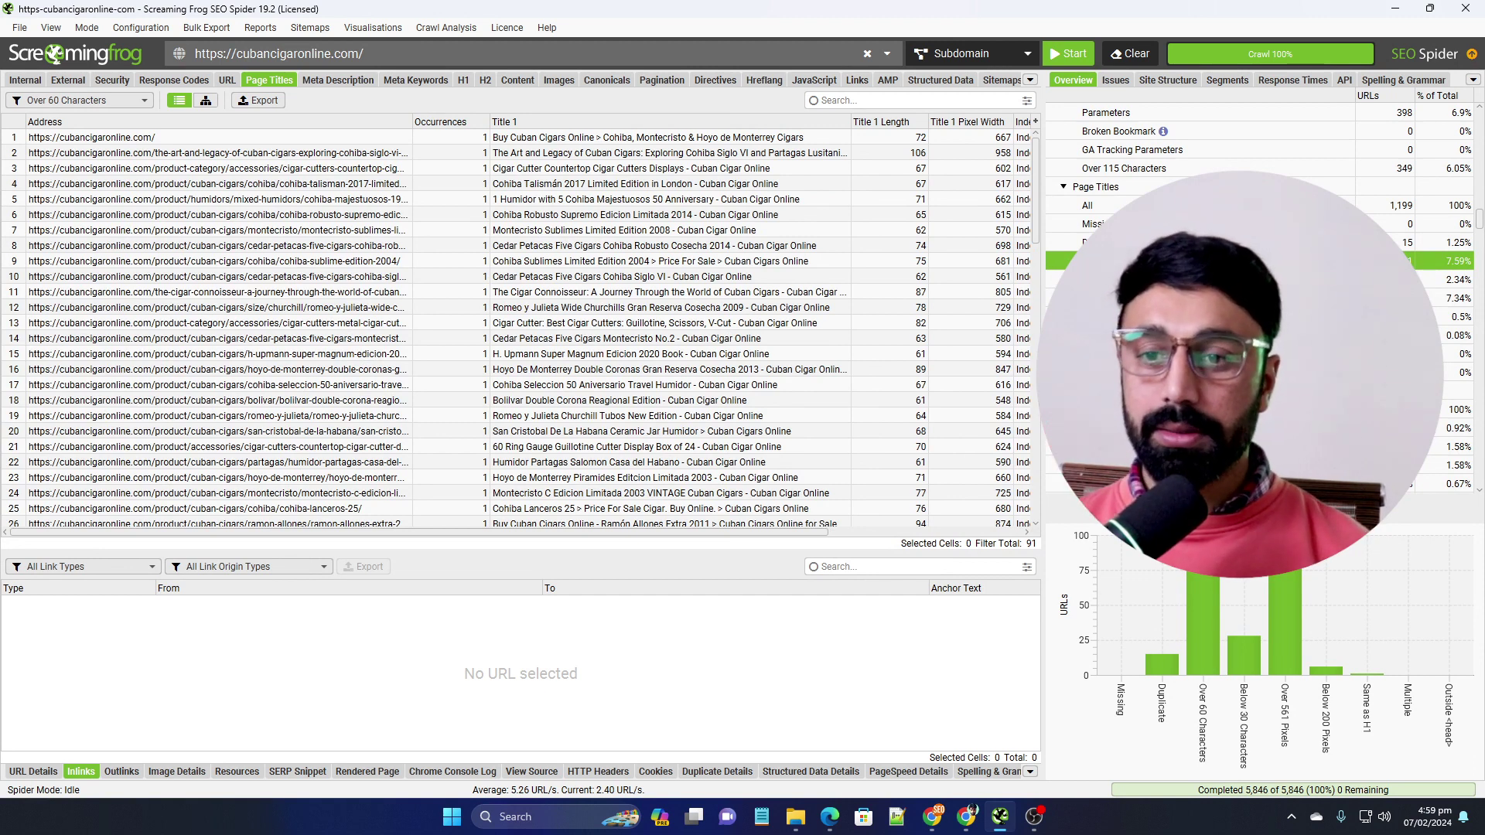
click(1121, 335)
View all meta descriptions, followed by those over 155 characters and those below 70 characters.
scroll(1122, 334, down, 2)
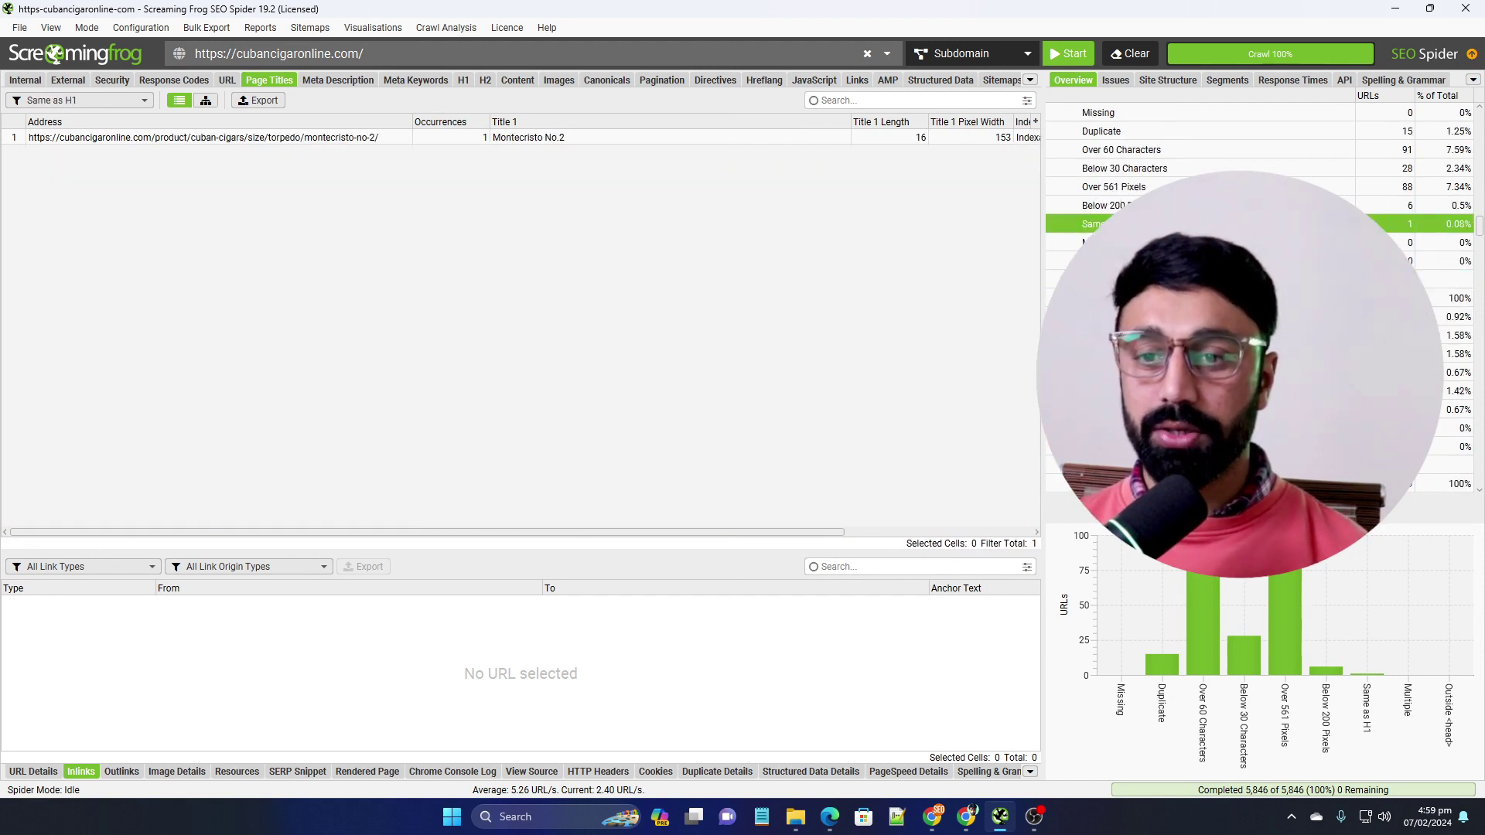
click(1122, 279)
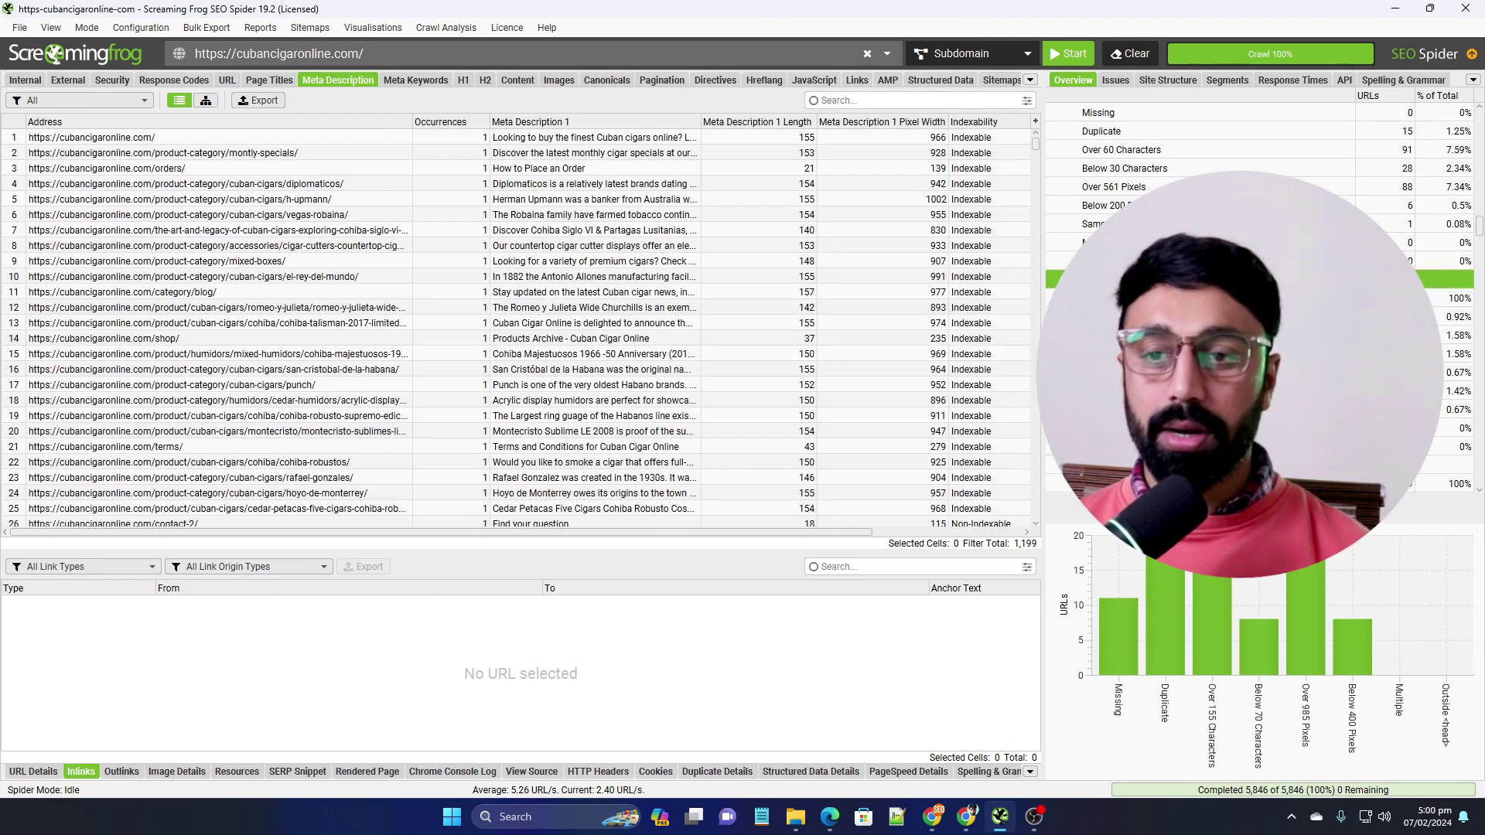
scroll(1121, 279, down, 1)
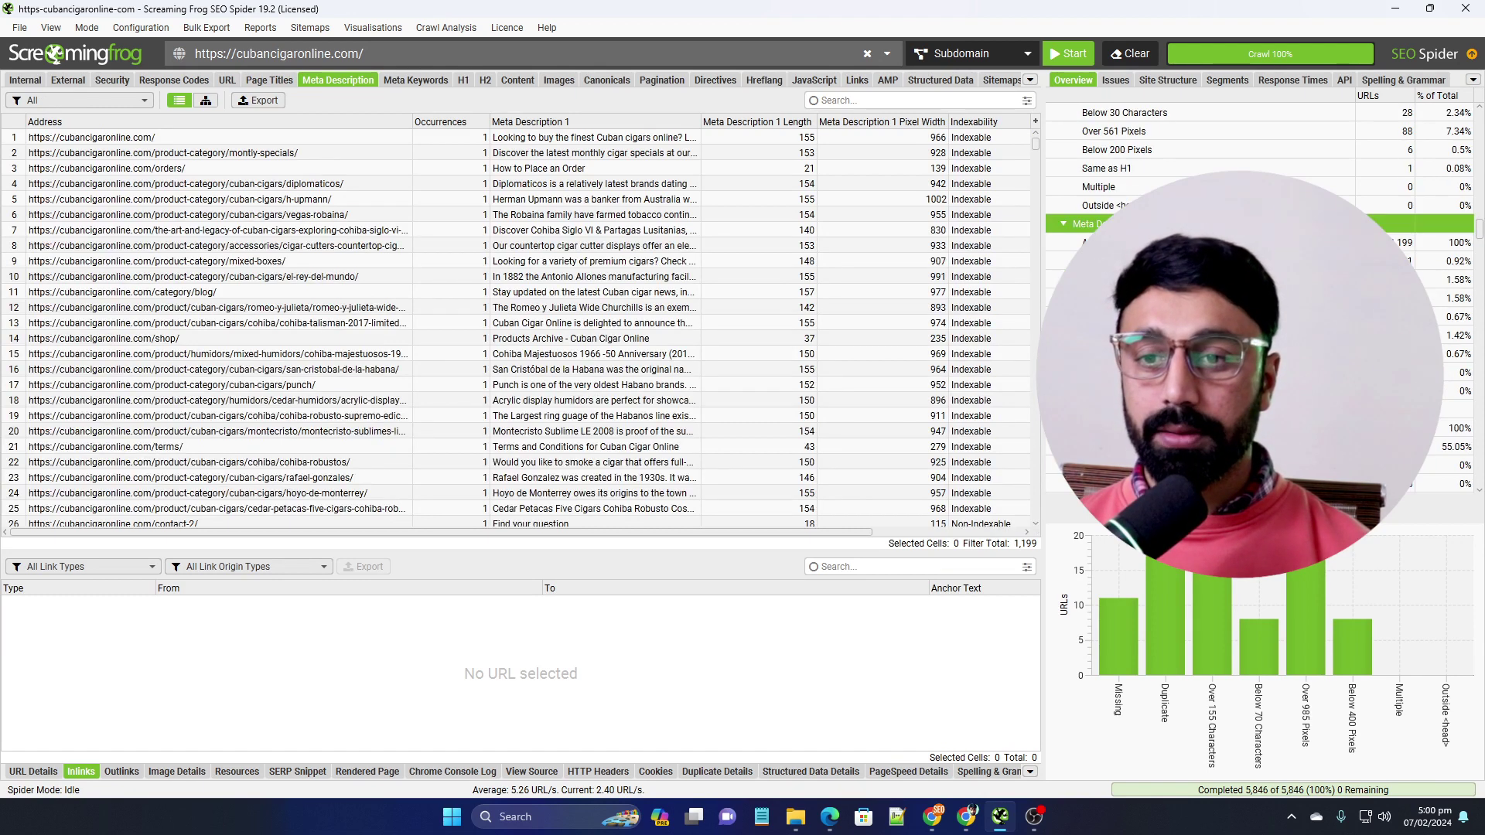
click(1121, 298)
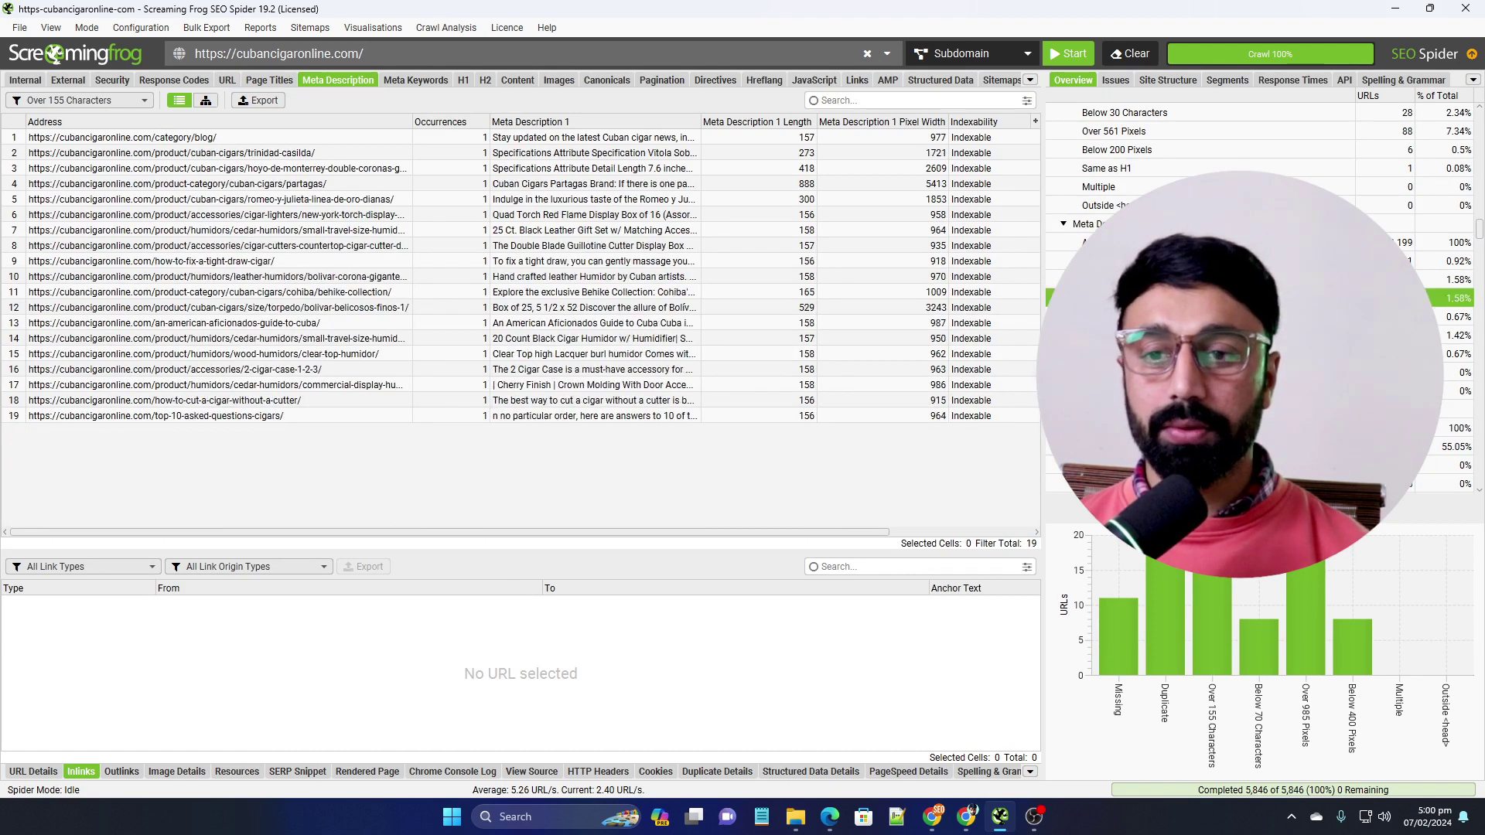
click(1121, 316)
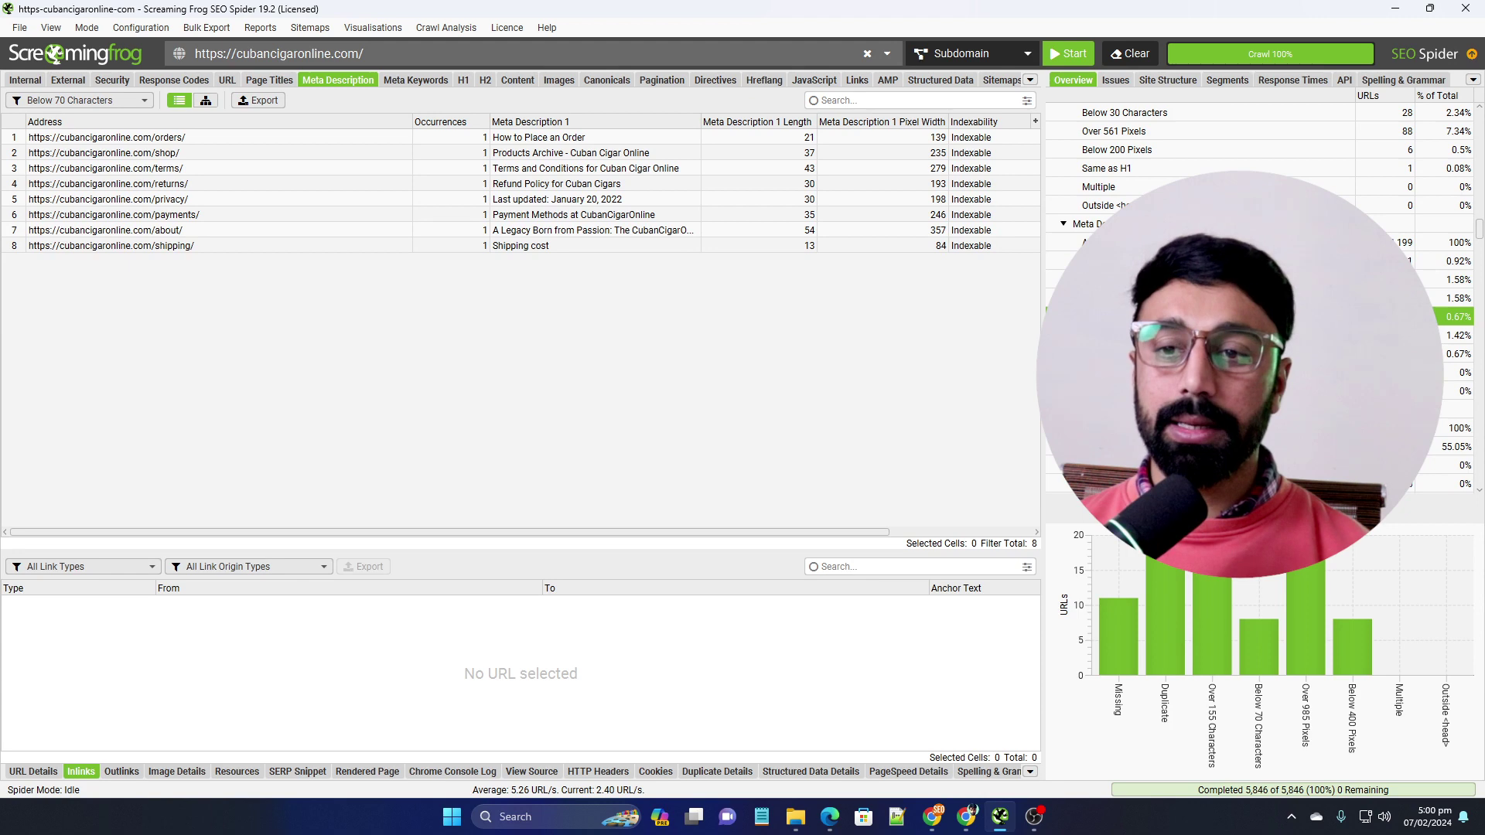
View the H1 and H2 heading data for all crawled pages.
scroll(1121, 316, down, 4)
click(1082, 279)
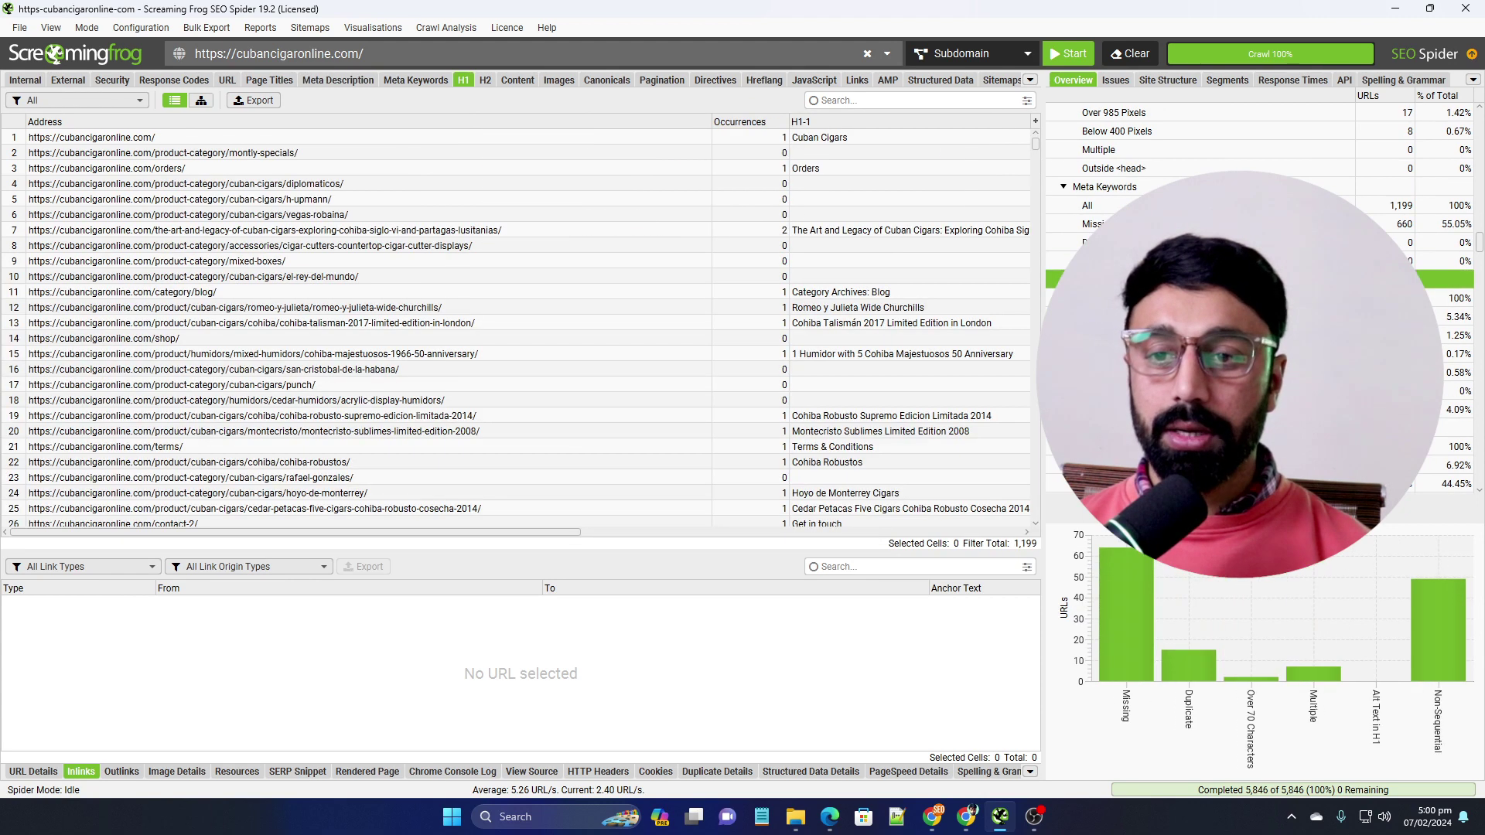
scroll(1083, 223, down, 1)
click(1079, 372)
List the crawled pages that have spelling errors in their content.
scroll(1079, 310, down, 4)
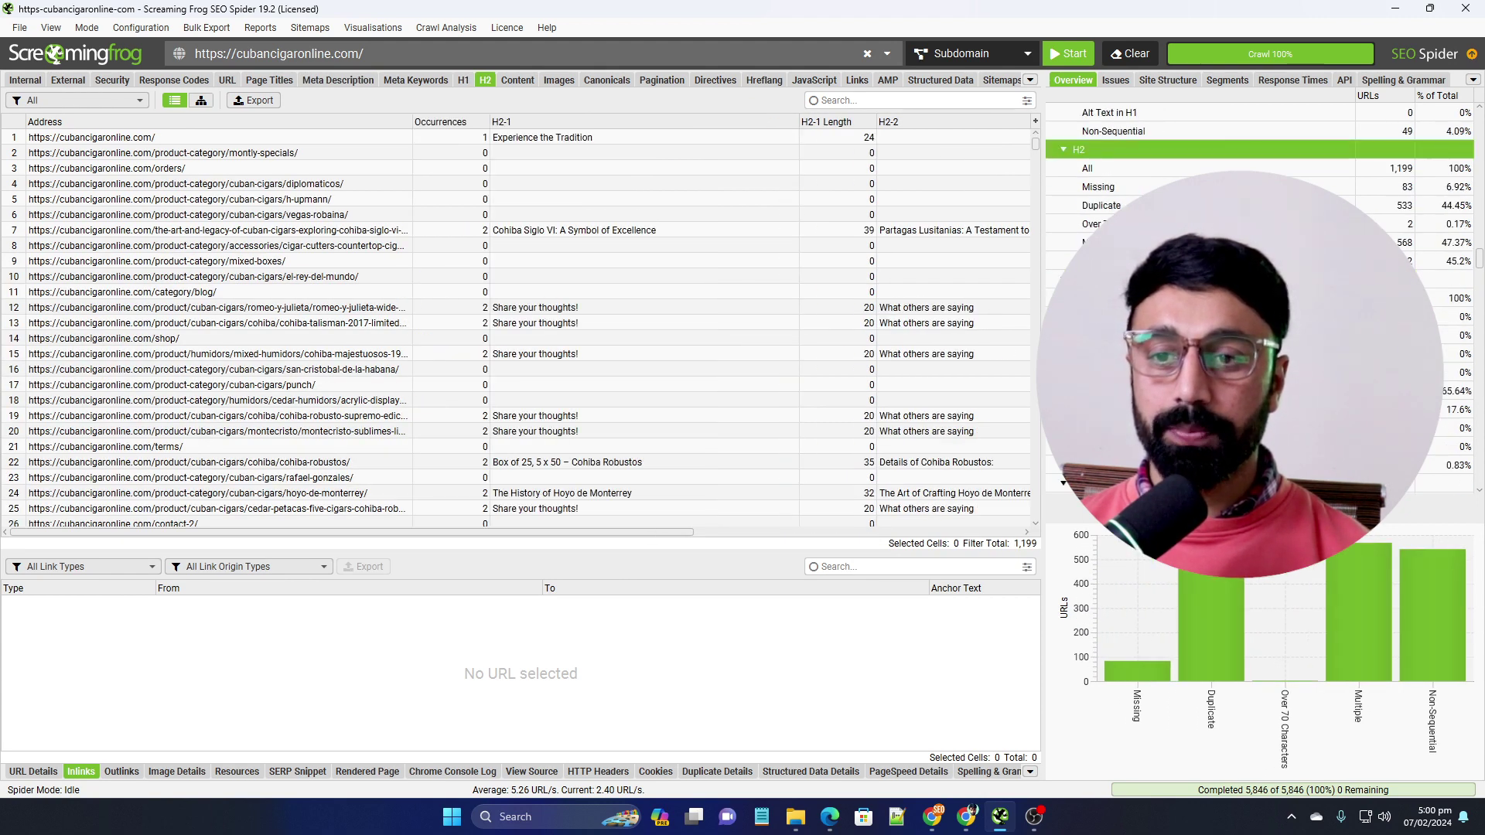
scroll(1078, 309, down, 1)
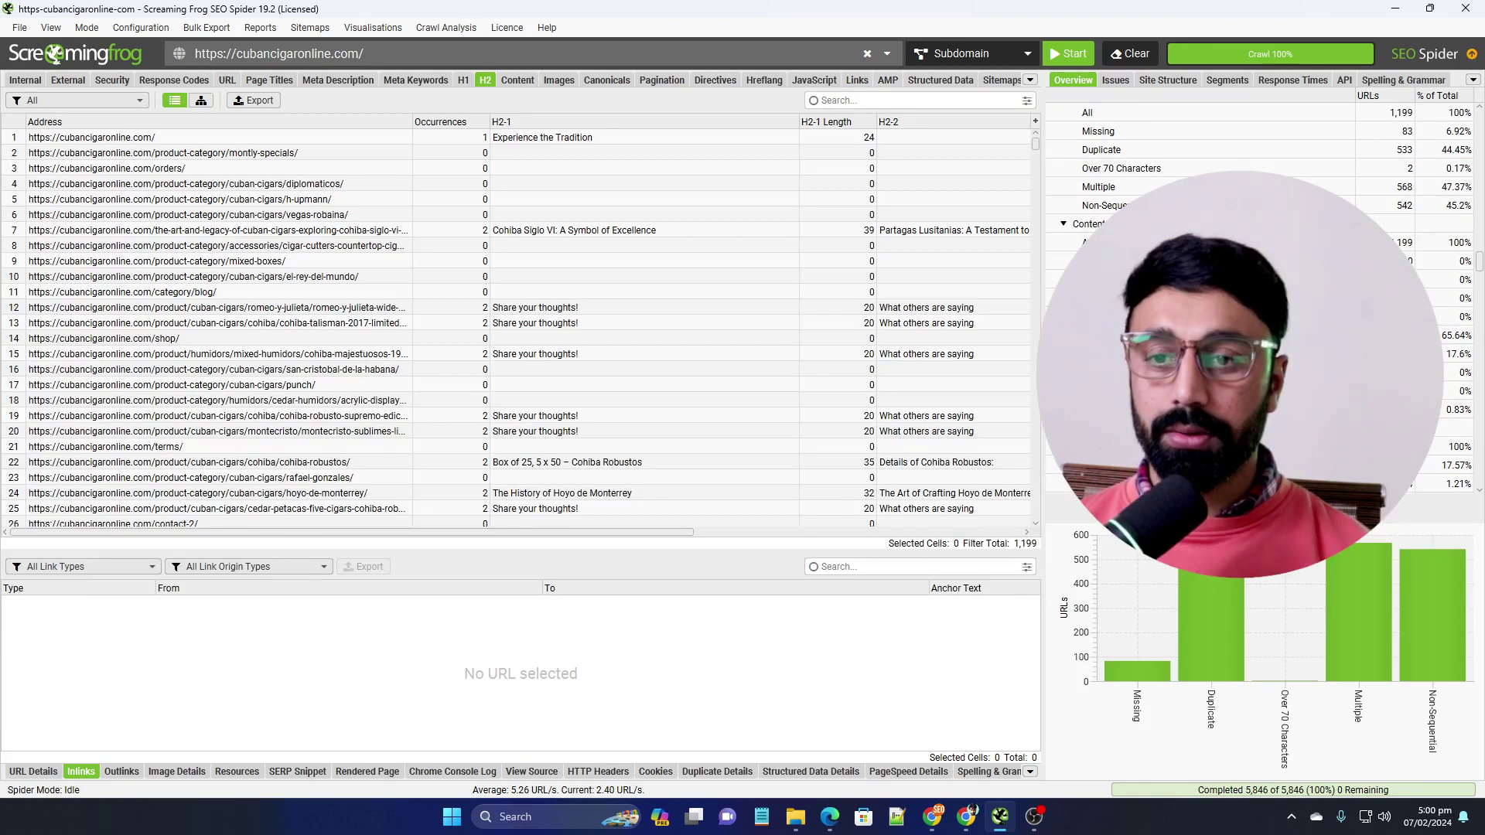
scroll(1083, 261, down, 1)
click(1082, 261)
click(1083, 279)
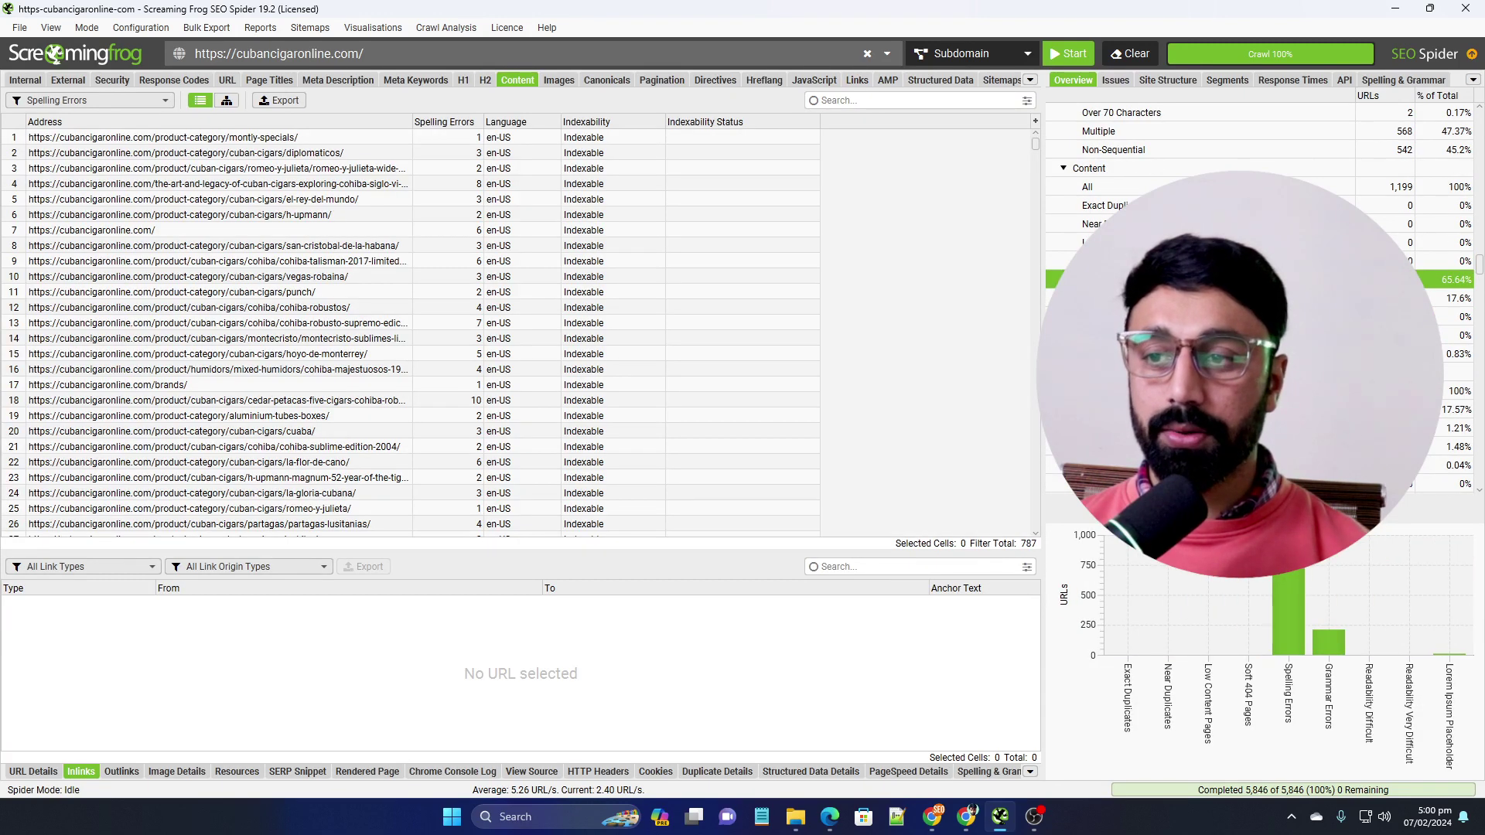
View all crawled images, followed by those over 100 KB and those missing alt text.
scroll(1083, 279, down, 2)
click(1083, 260)
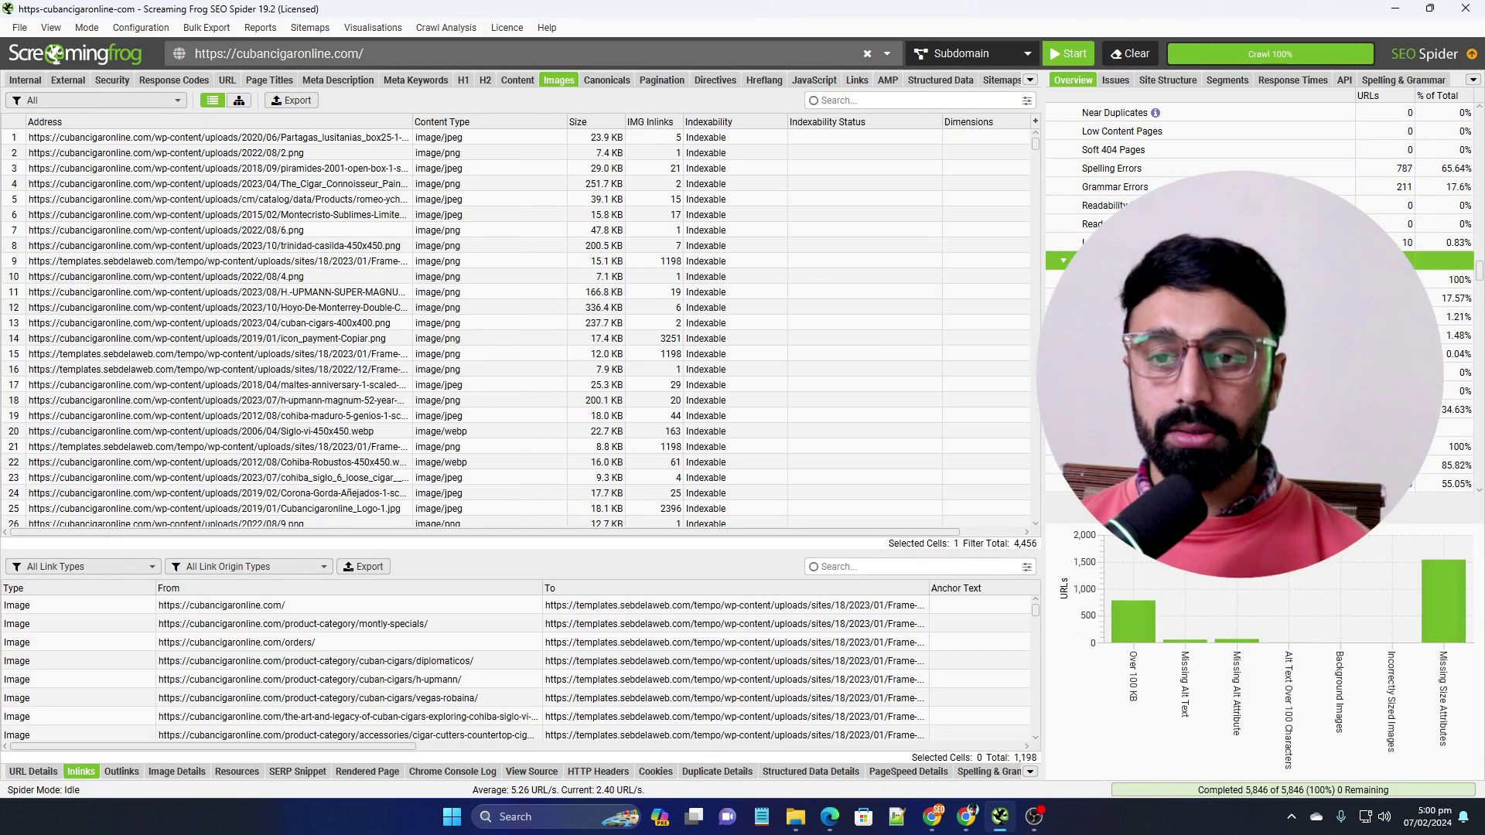
click(1102, 298)
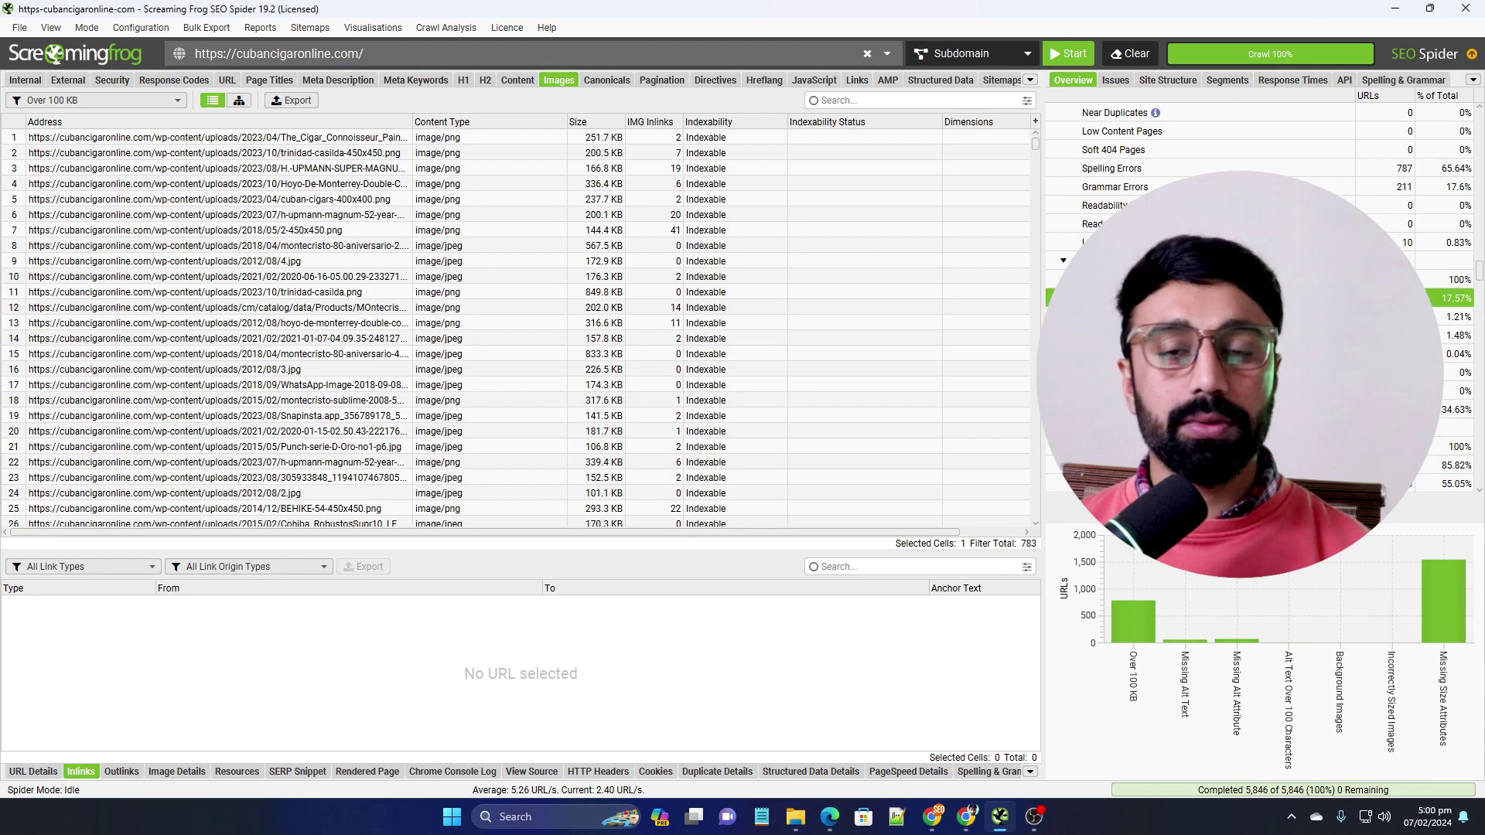
click(1121, 316)
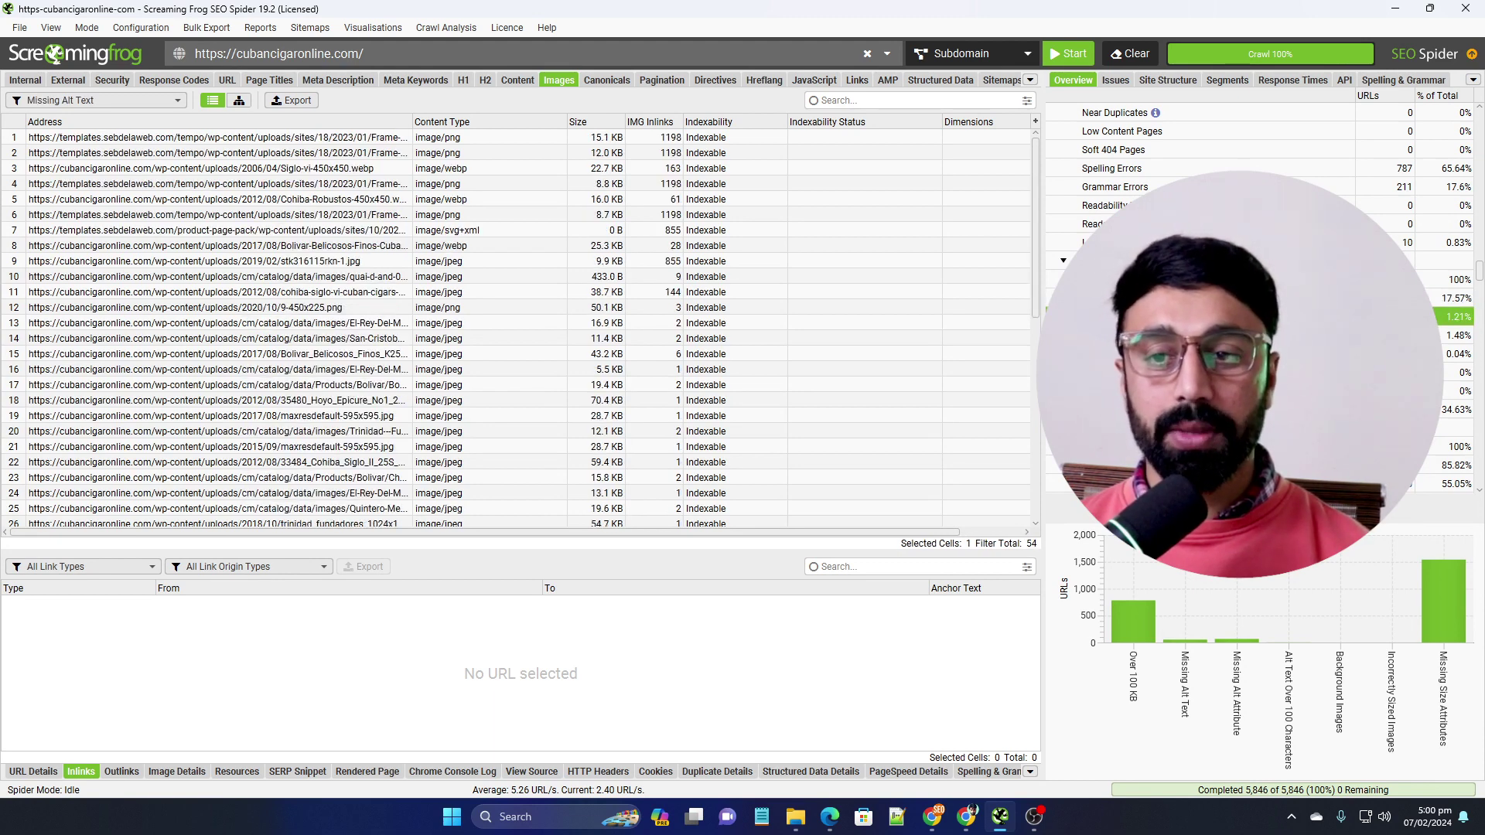
Open the image details for the first image missing alt text and look through the pages that use it.
click(231, 143)
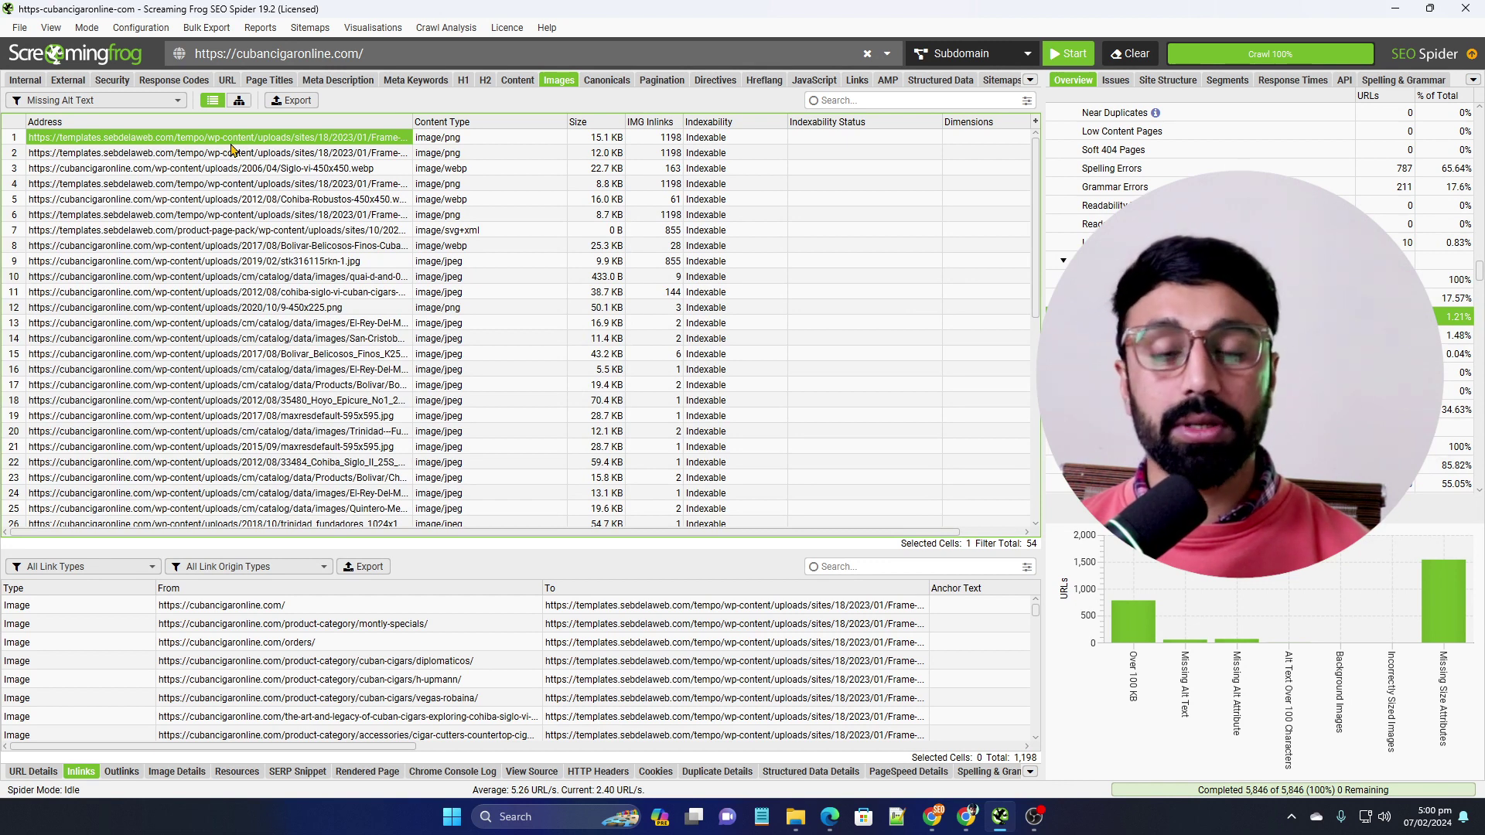
click(37, 773)
click(175, 772)
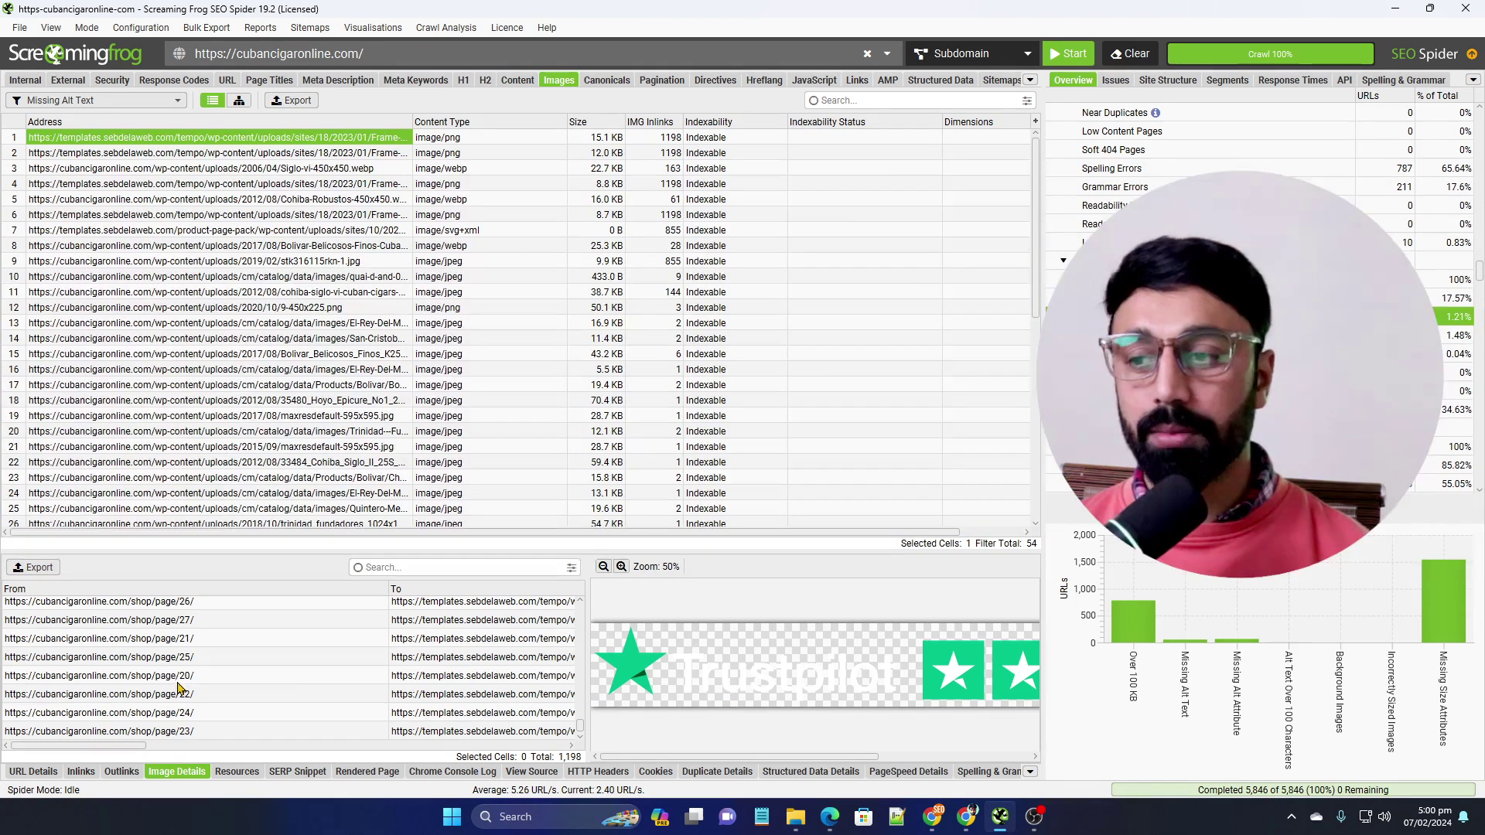
scroll(162, 616, up, 5)
scroll(178, 657, up, 8)
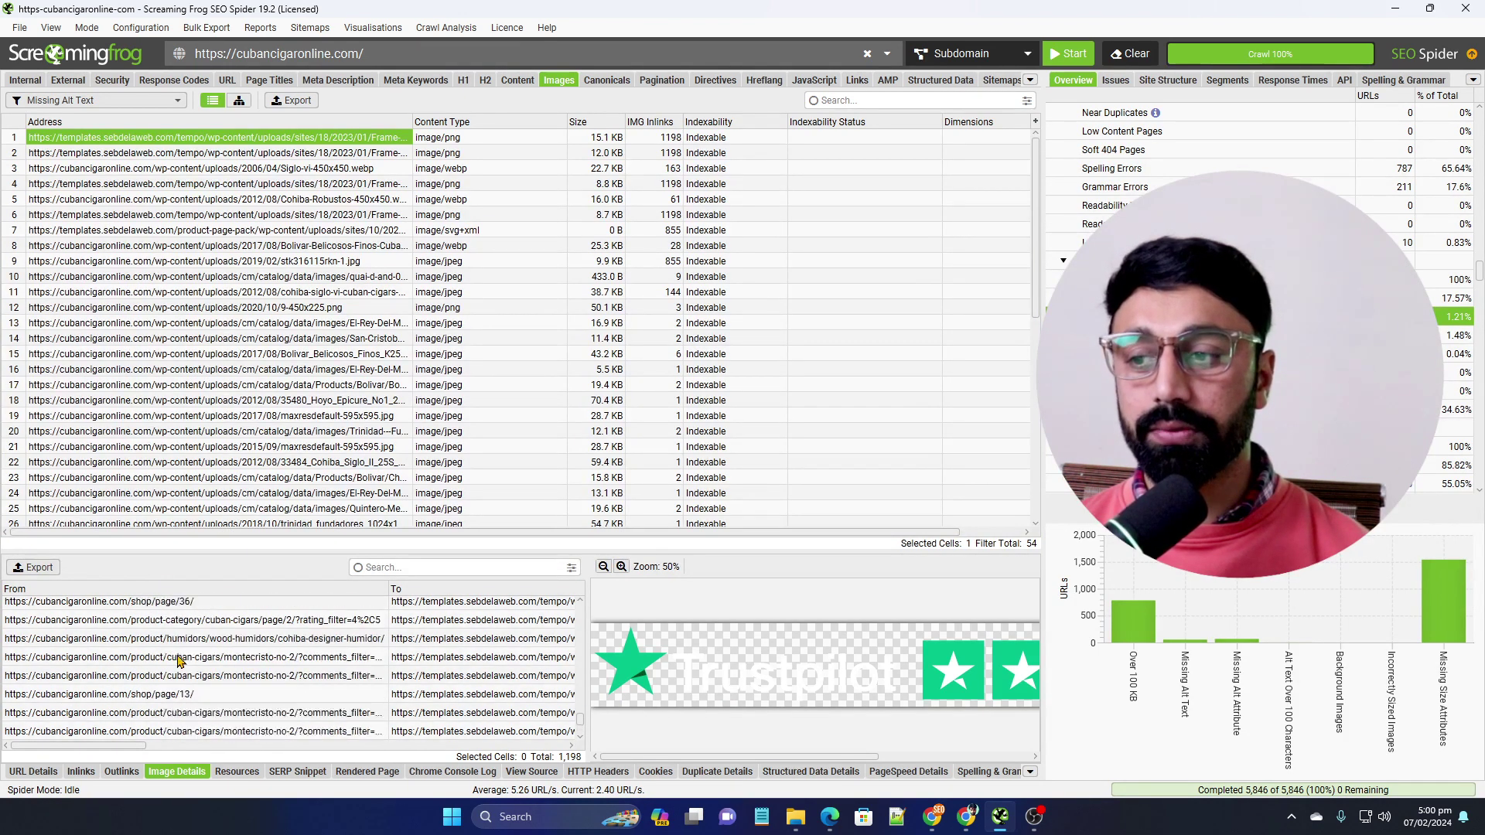
scroll(177, 661, up, 6)
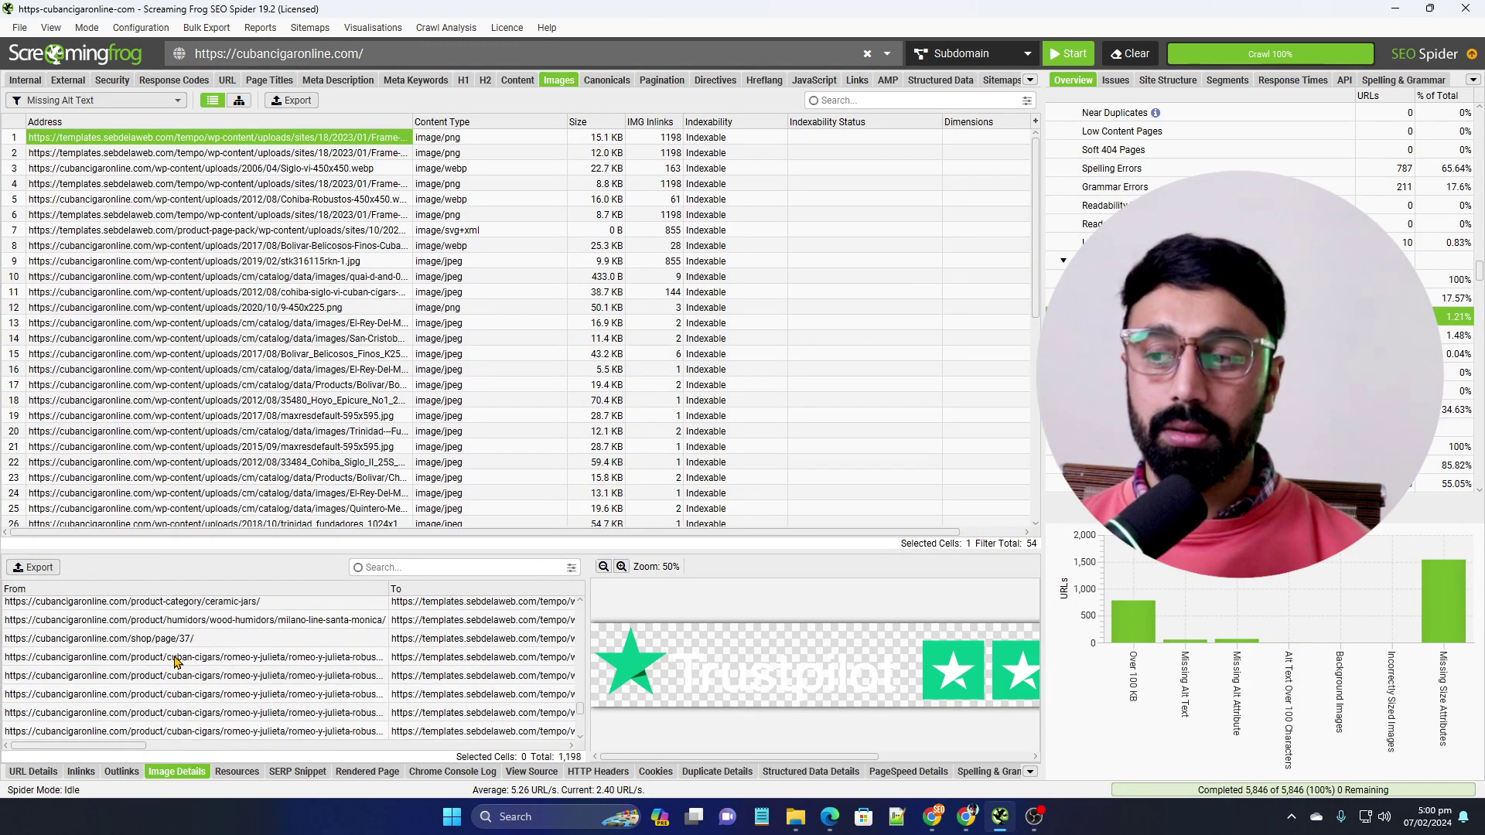
scroll(177, 661, up, 3)
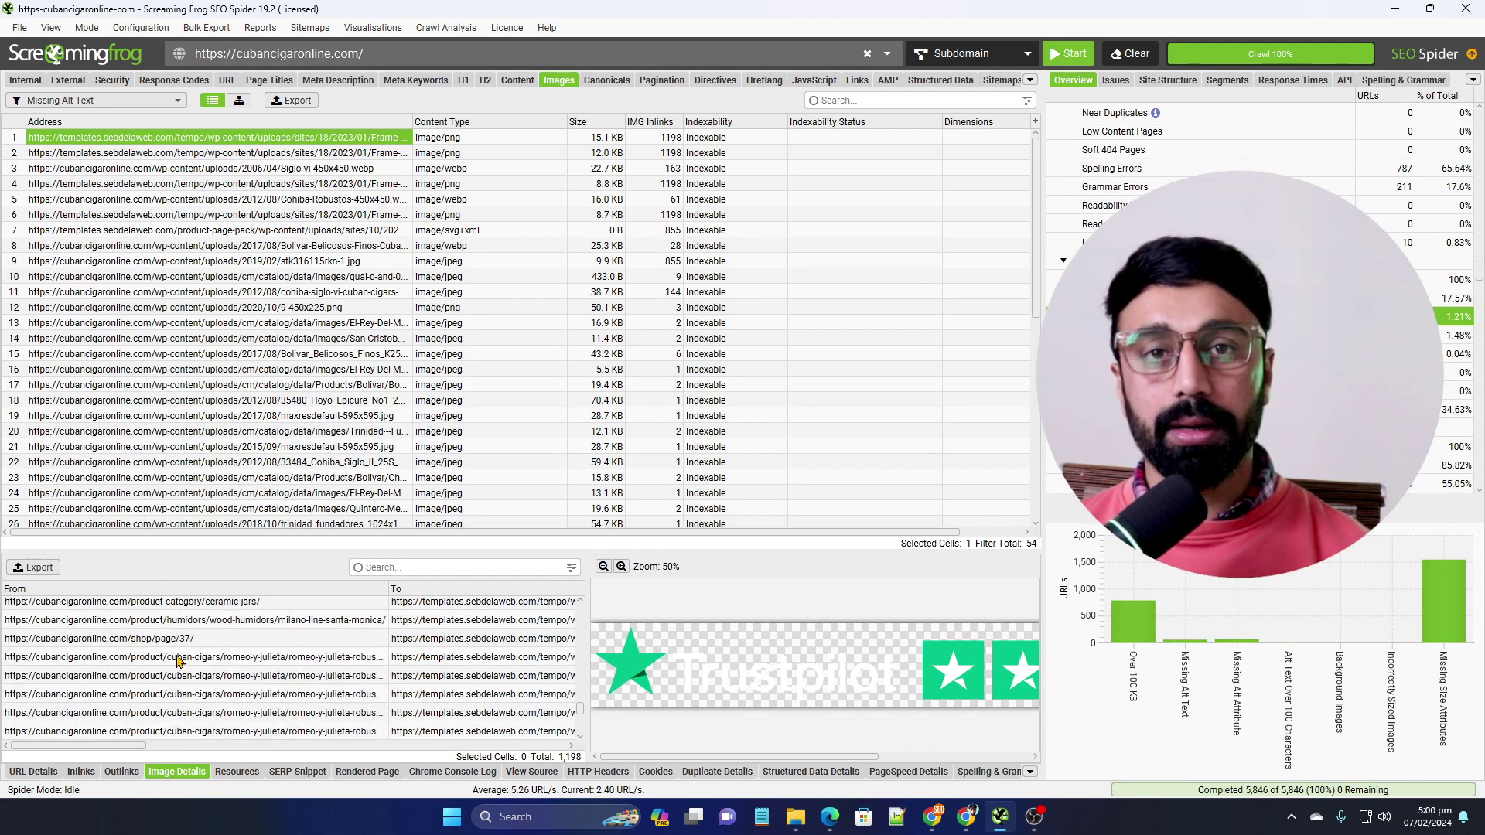
View the canonical data for all crawled pages, followed by their pagination data.
click(177, 657)
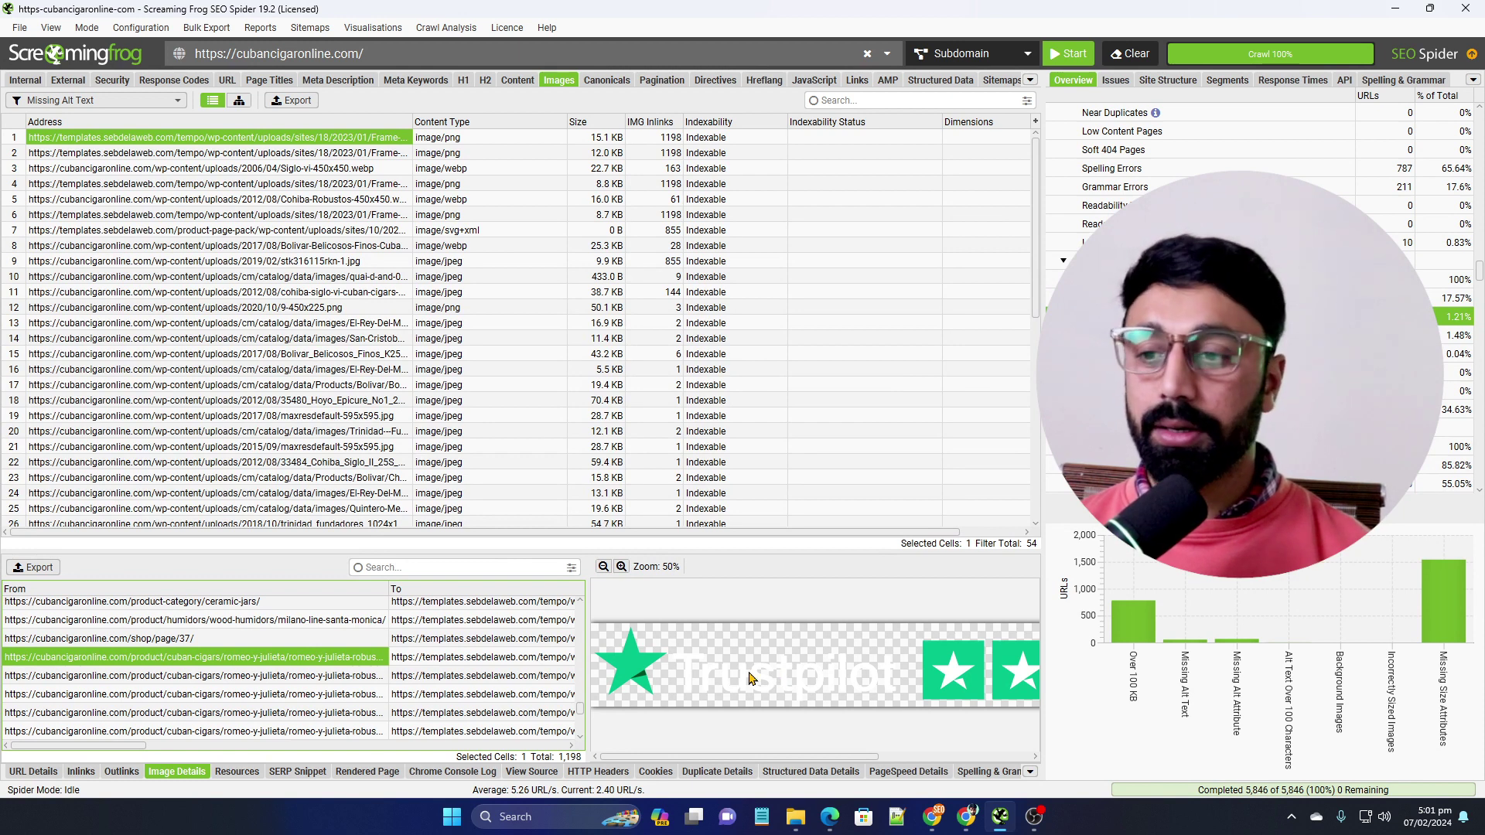
scroll(1260, 298, down, 2)
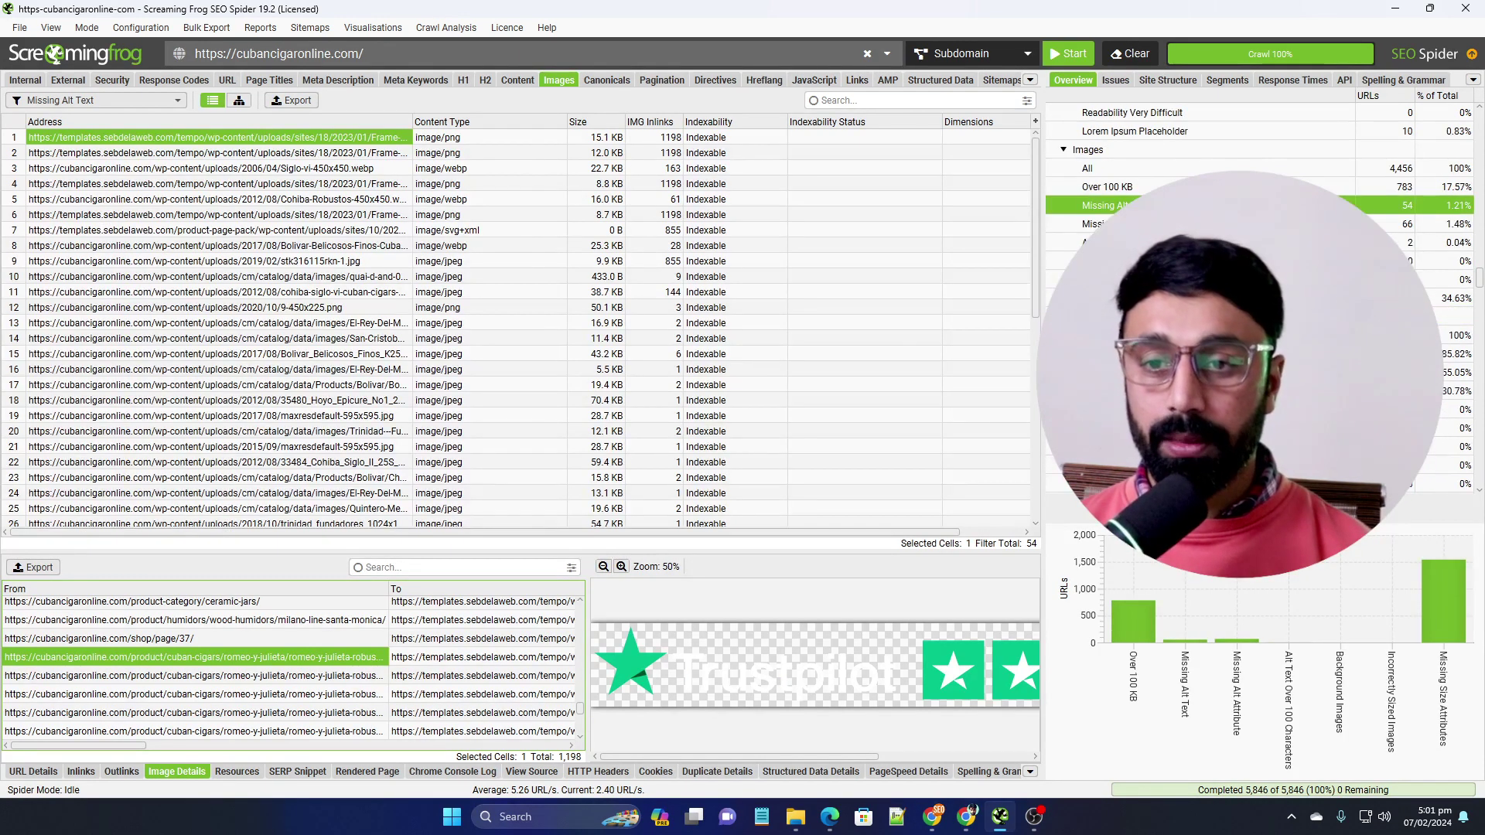
click(607, 80)
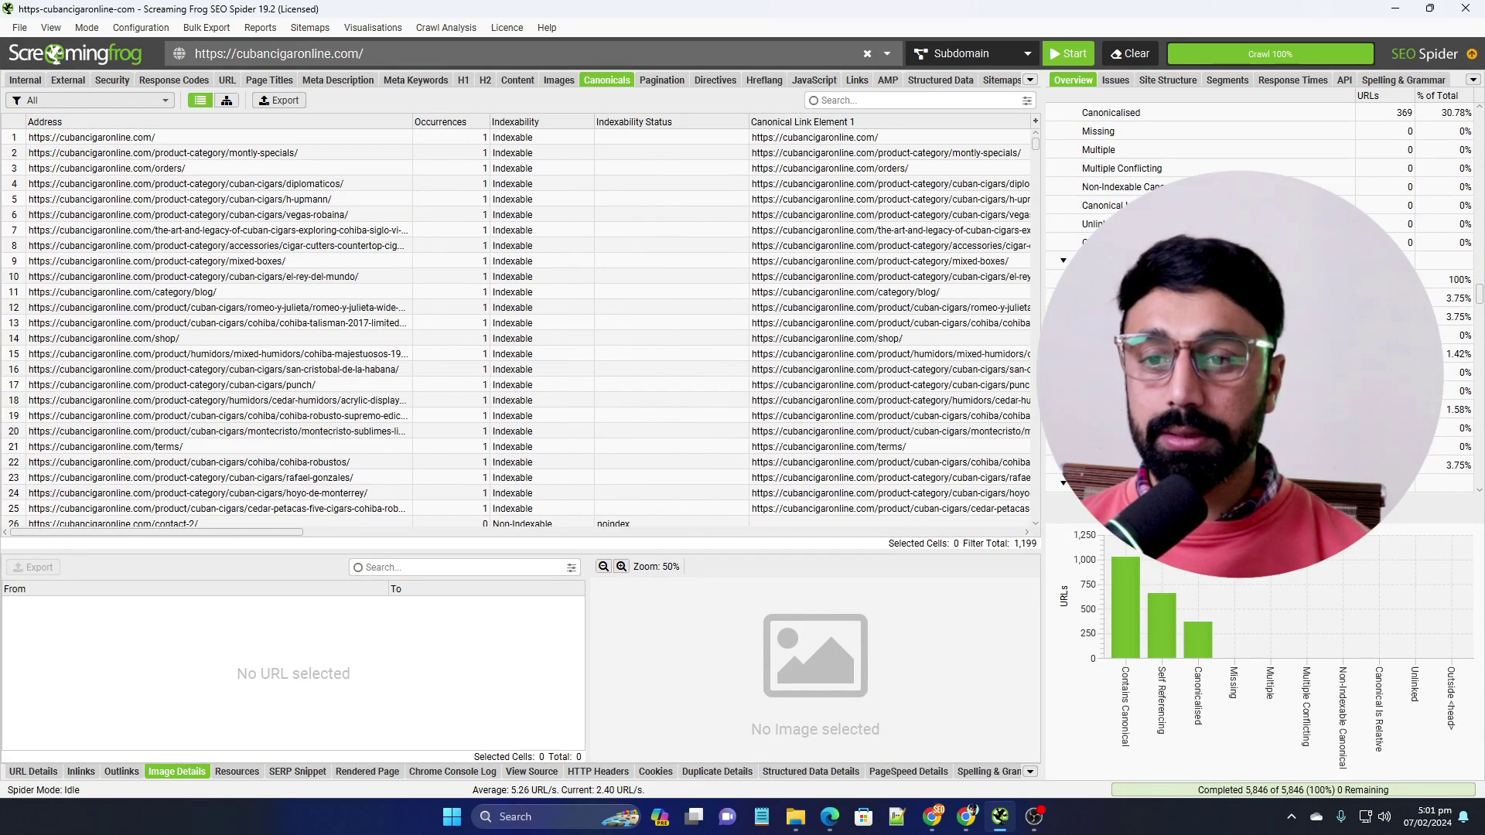
click(662, 80)
Look through the remaining overview categories, including structured data, sitemaps, PageSpeed and Search Console, and return to the crawl summary.
scroll(1261, 298, down, 8)
scroll(1261, 297, down, 6)
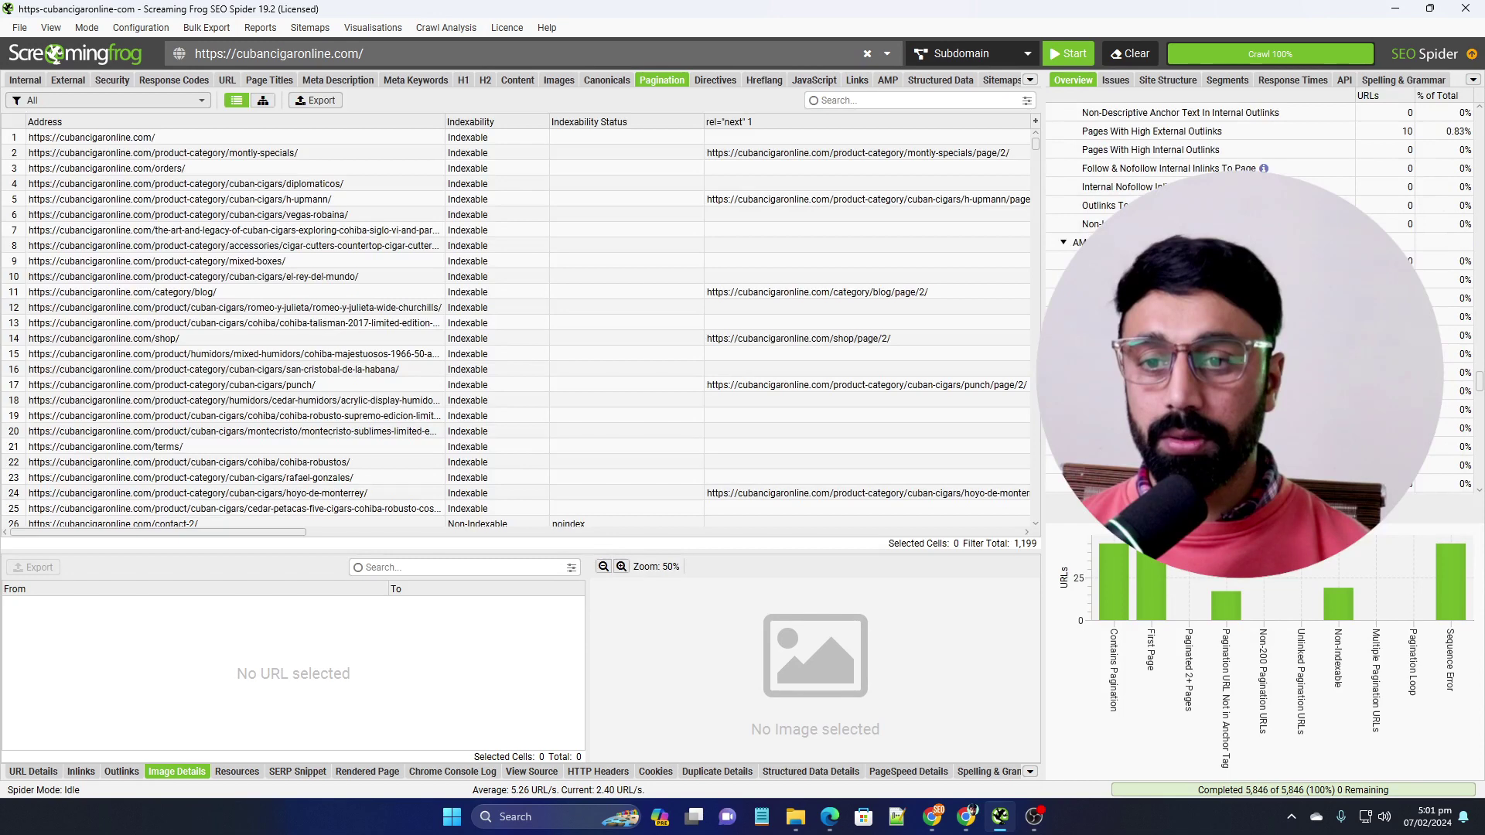
scroll(1260, 297, down, 5)
scroll(1260, 297, down, 4)
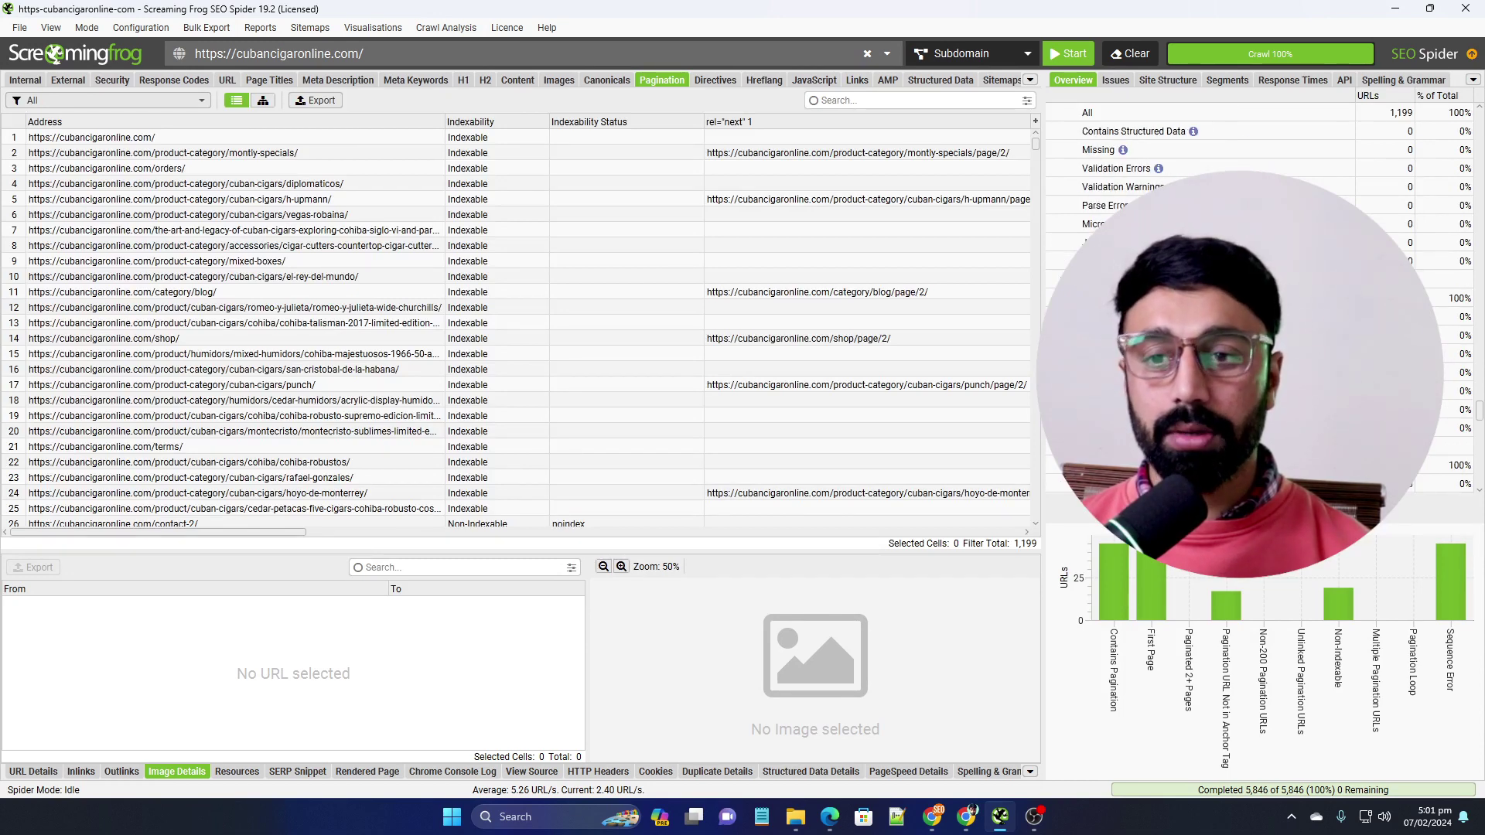
scroll(1261, 298, down, 2)
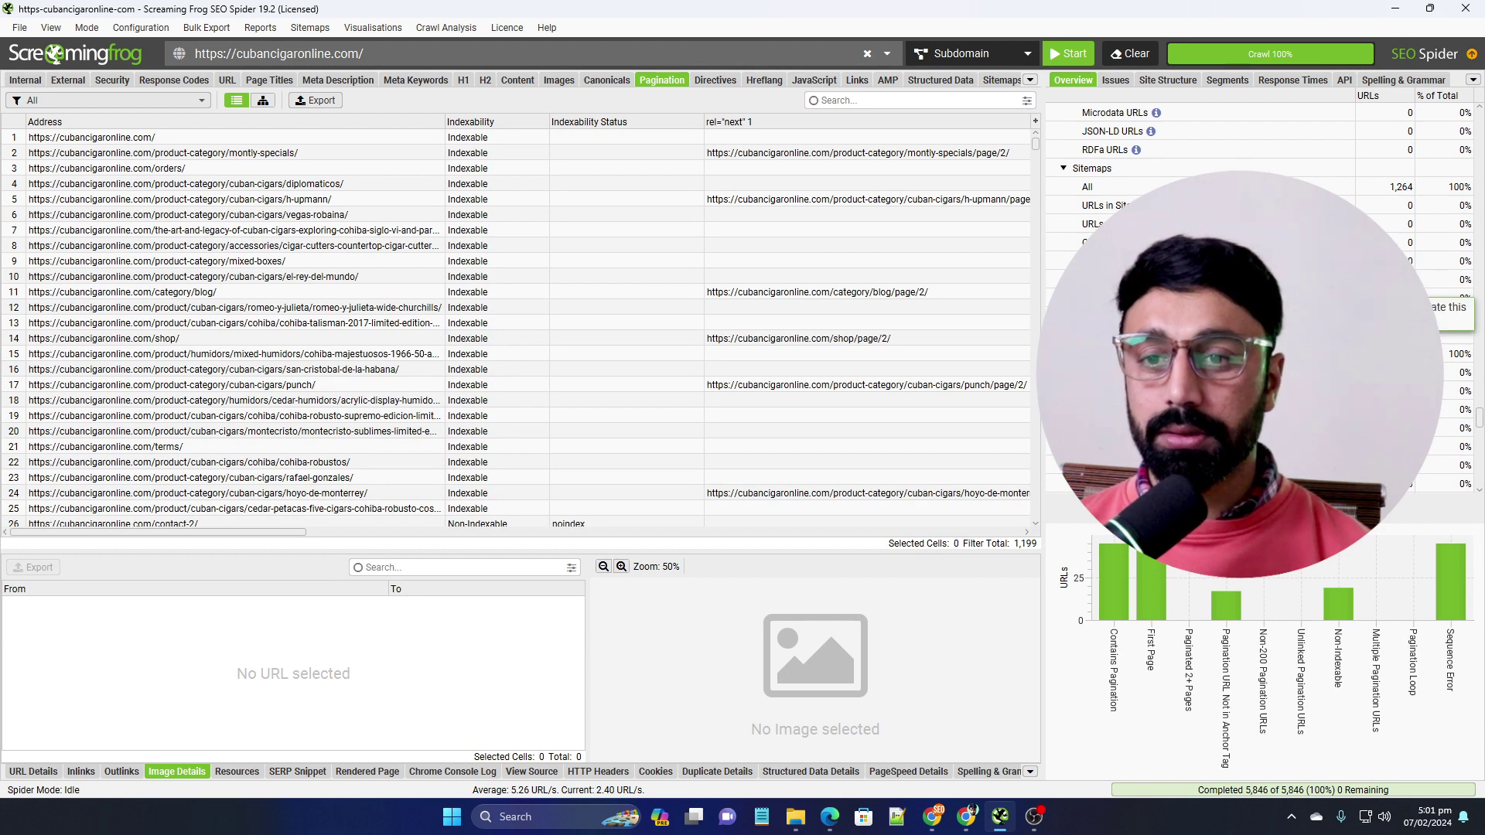
scroll(1260, 298, down, 2)
scroll(1260, 298, down, 10)
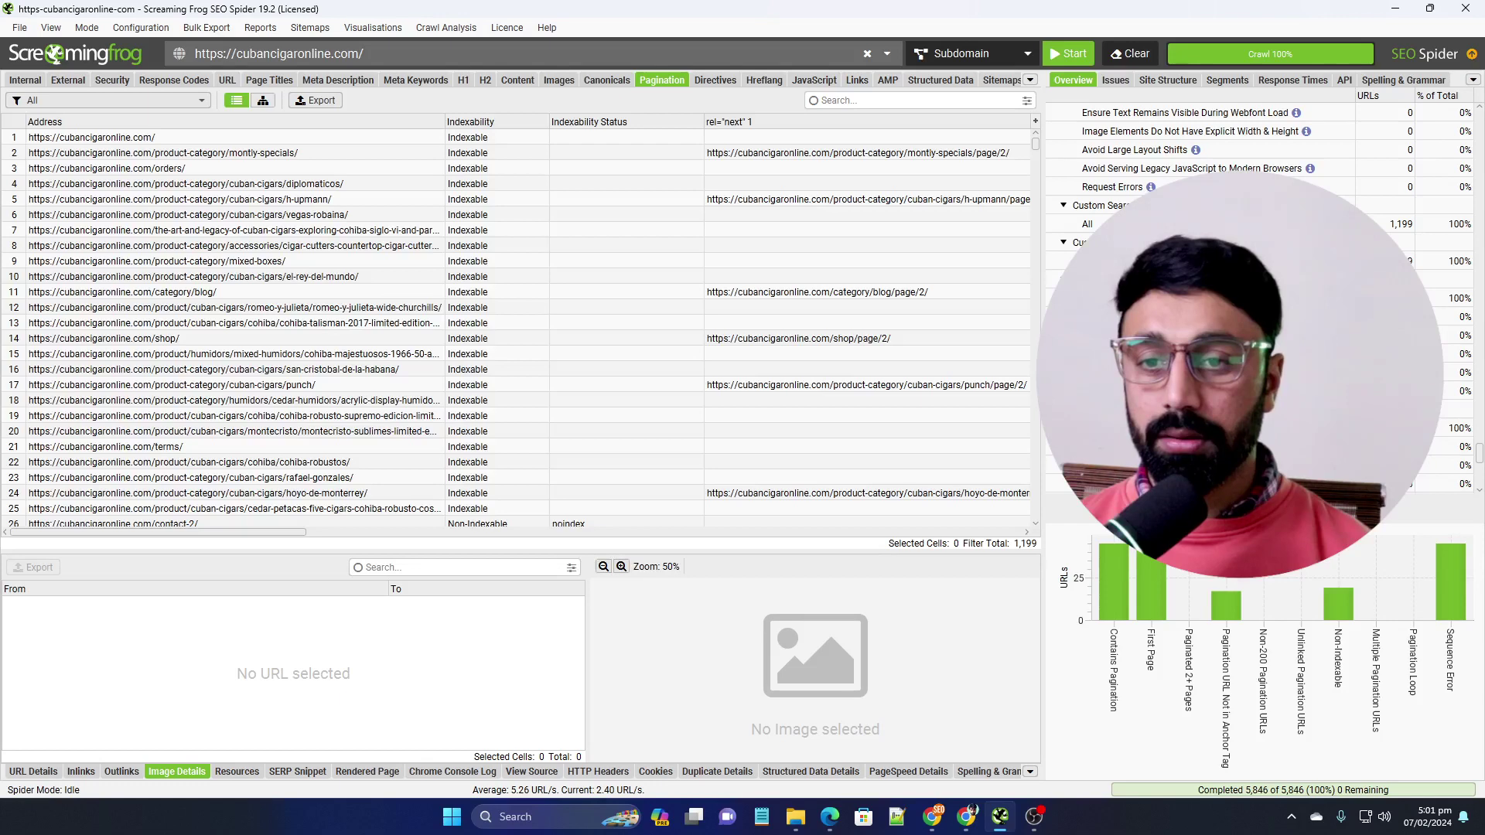
scroll(1260, 298, down, 6)
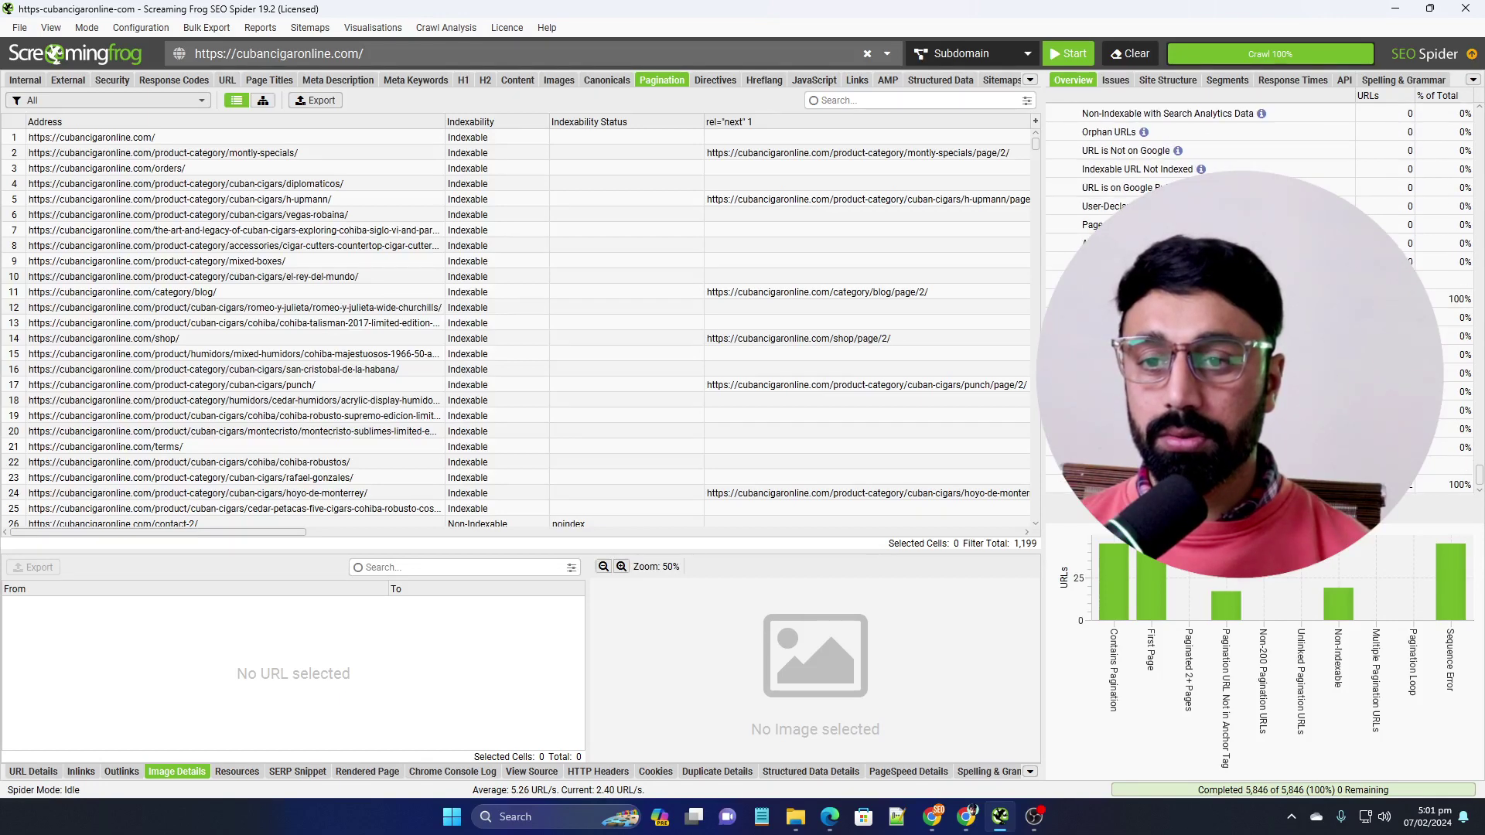
scroll(1461, 456, up, 5)
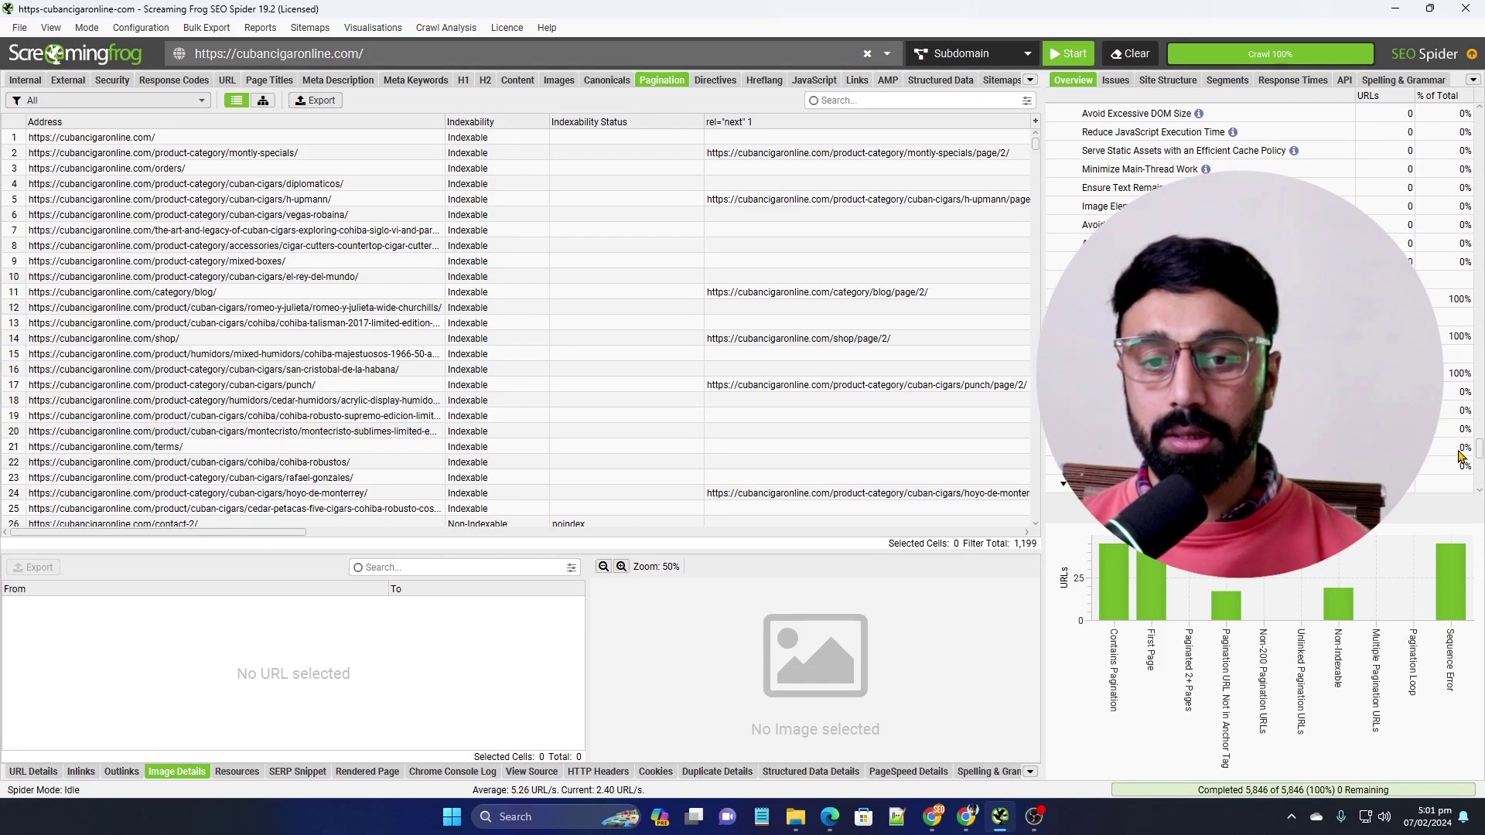
drag(1478, 456, 1466, 128)
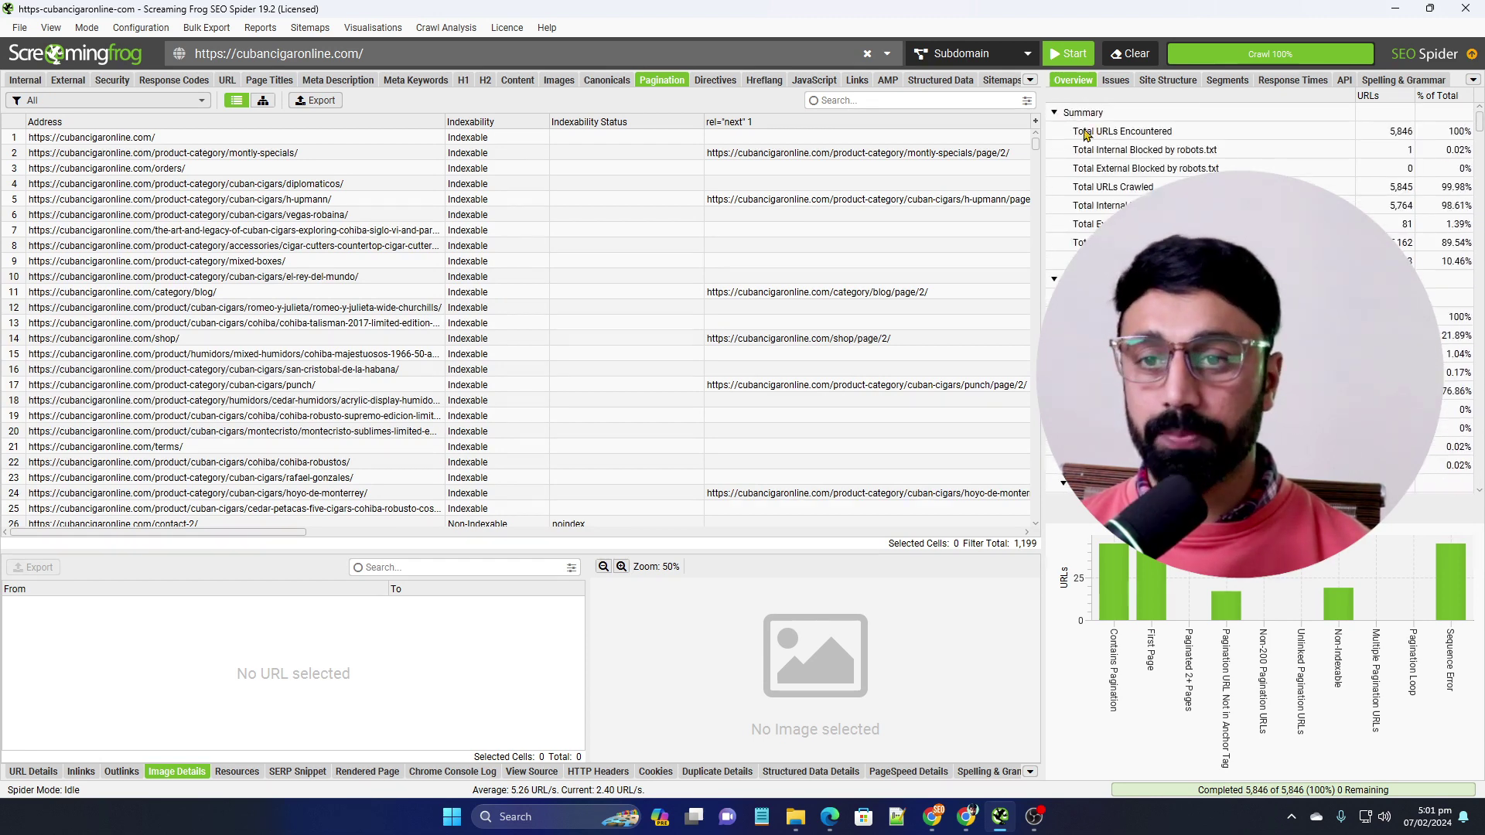
Review the crawl's prioritised issues list, followed by the folder breakdown of the site structure.
click(1115, 80)
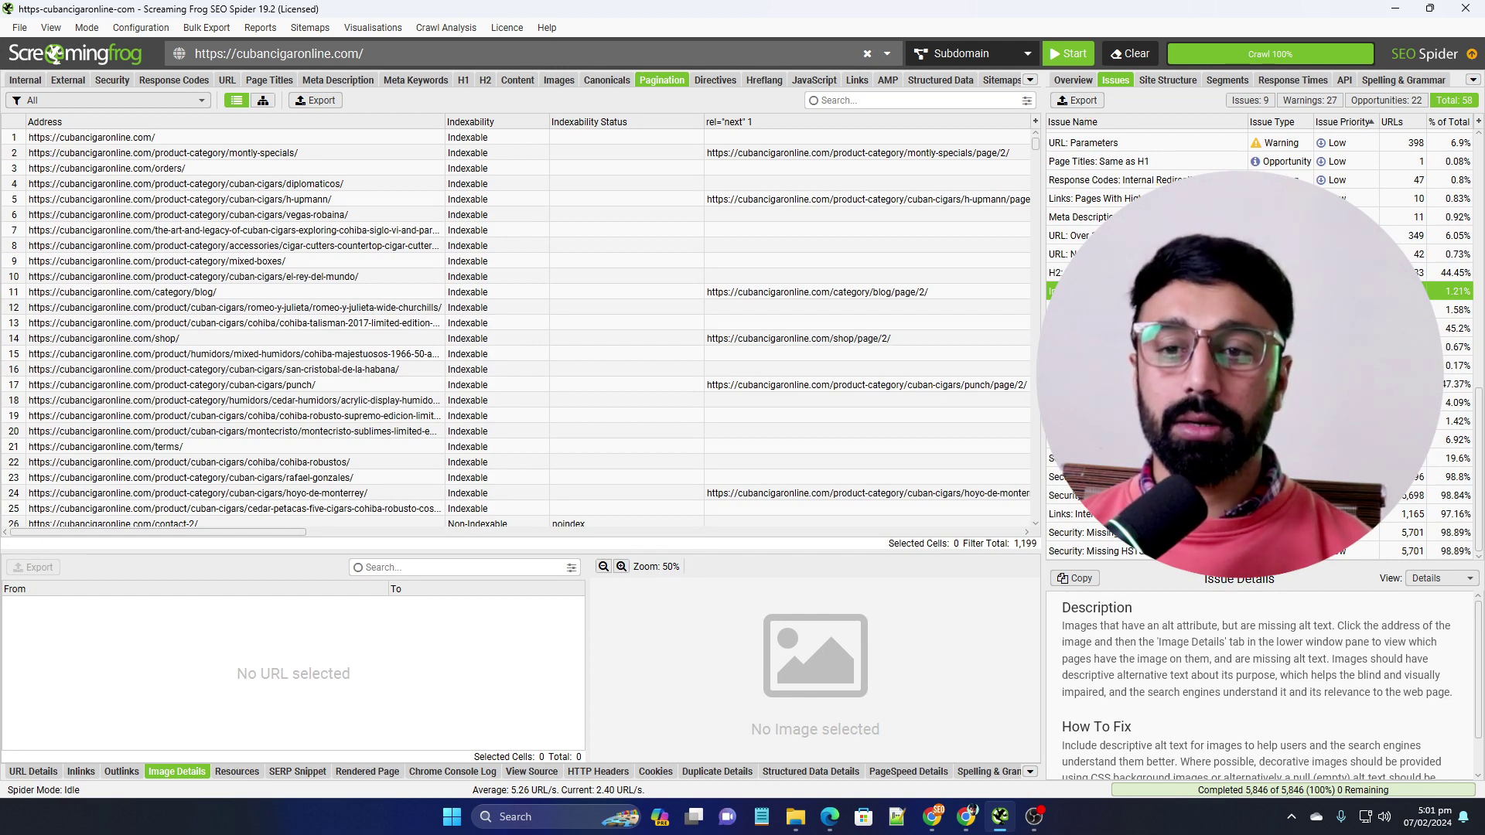
scroll(1122, 180, up, 5)
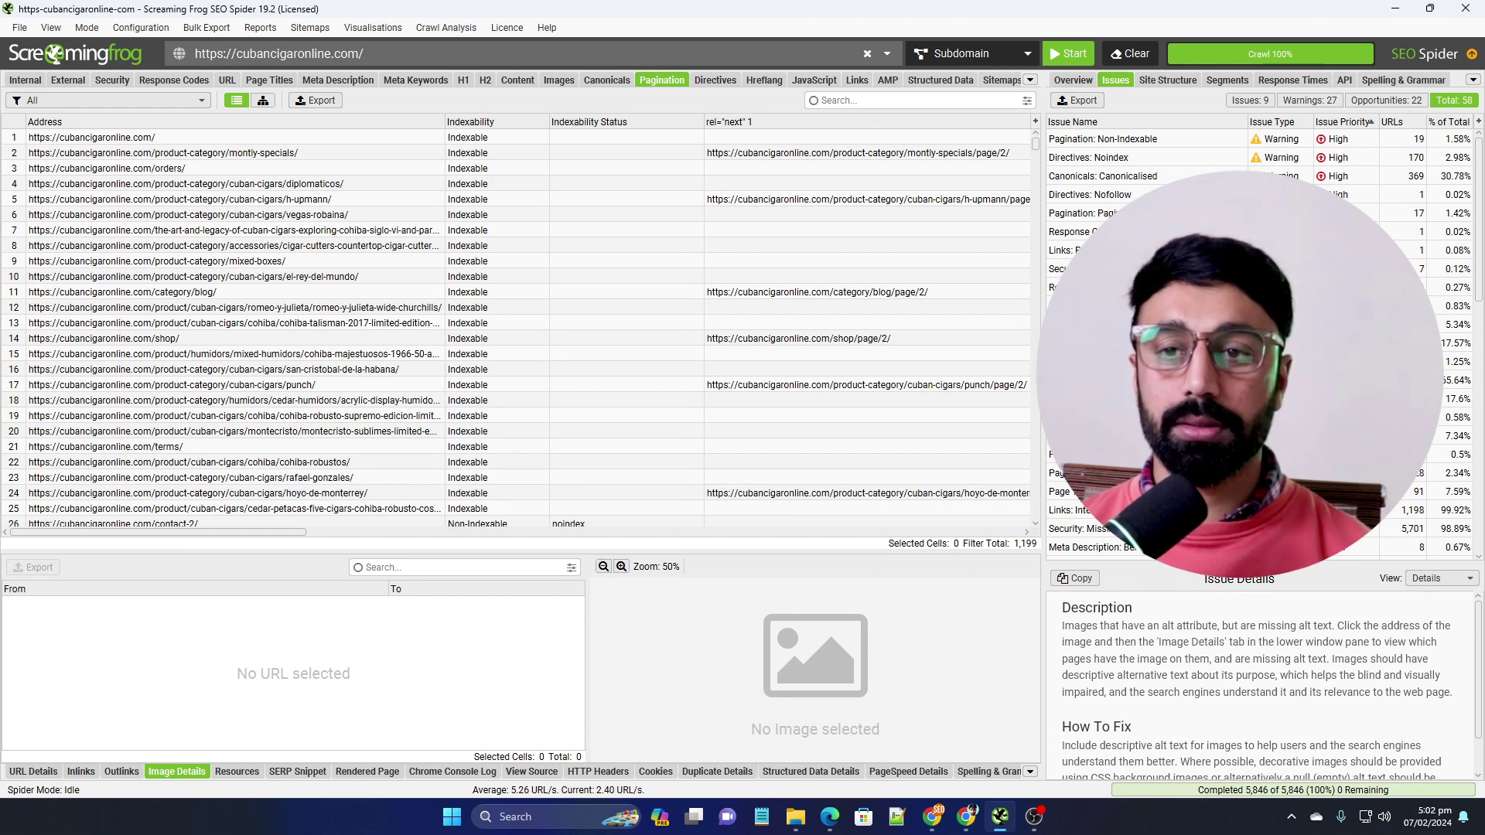
click(1146, 82)
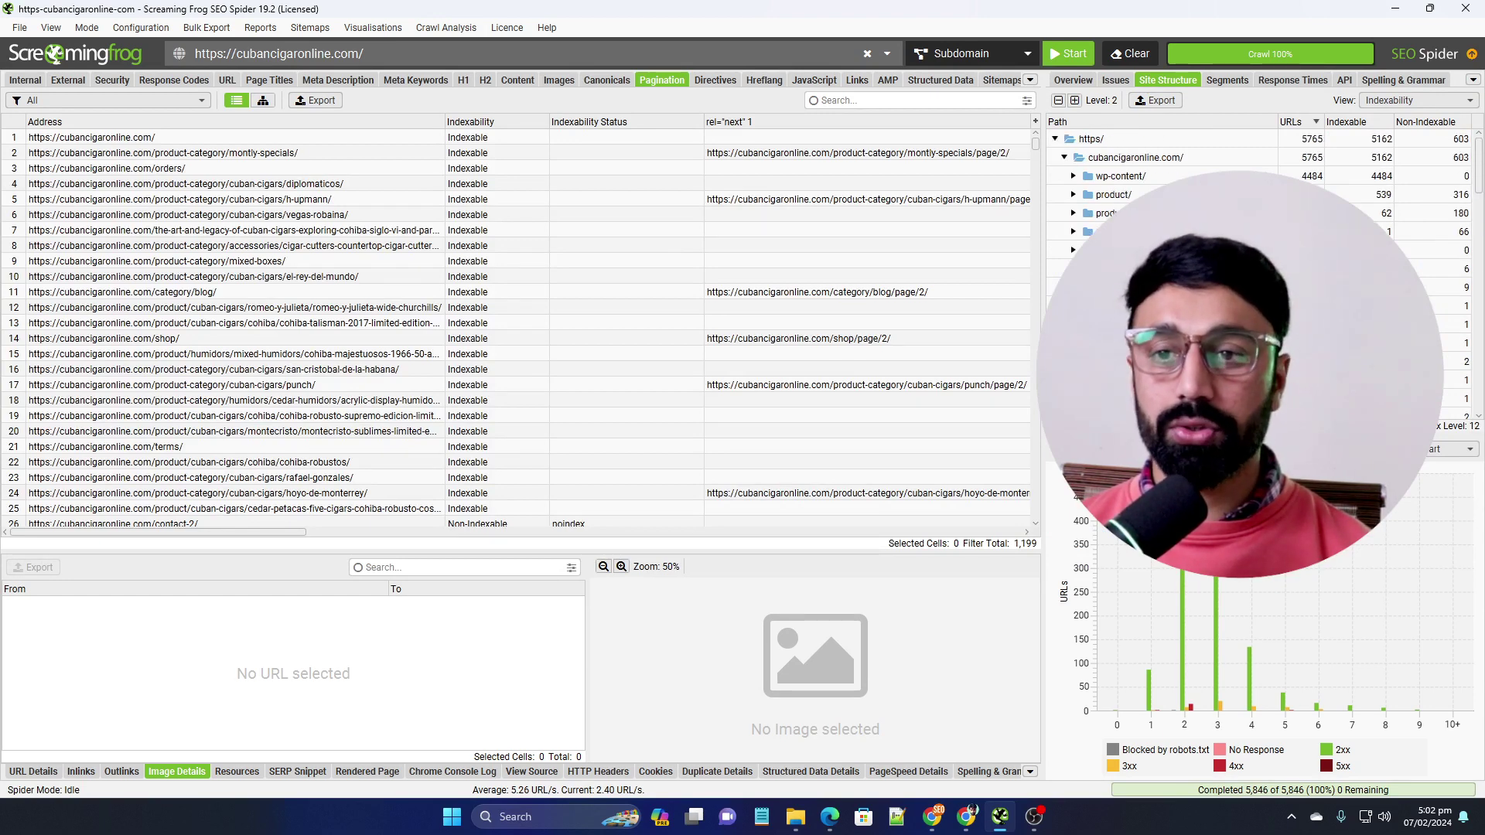
scroll(1261, 271, down, 1)
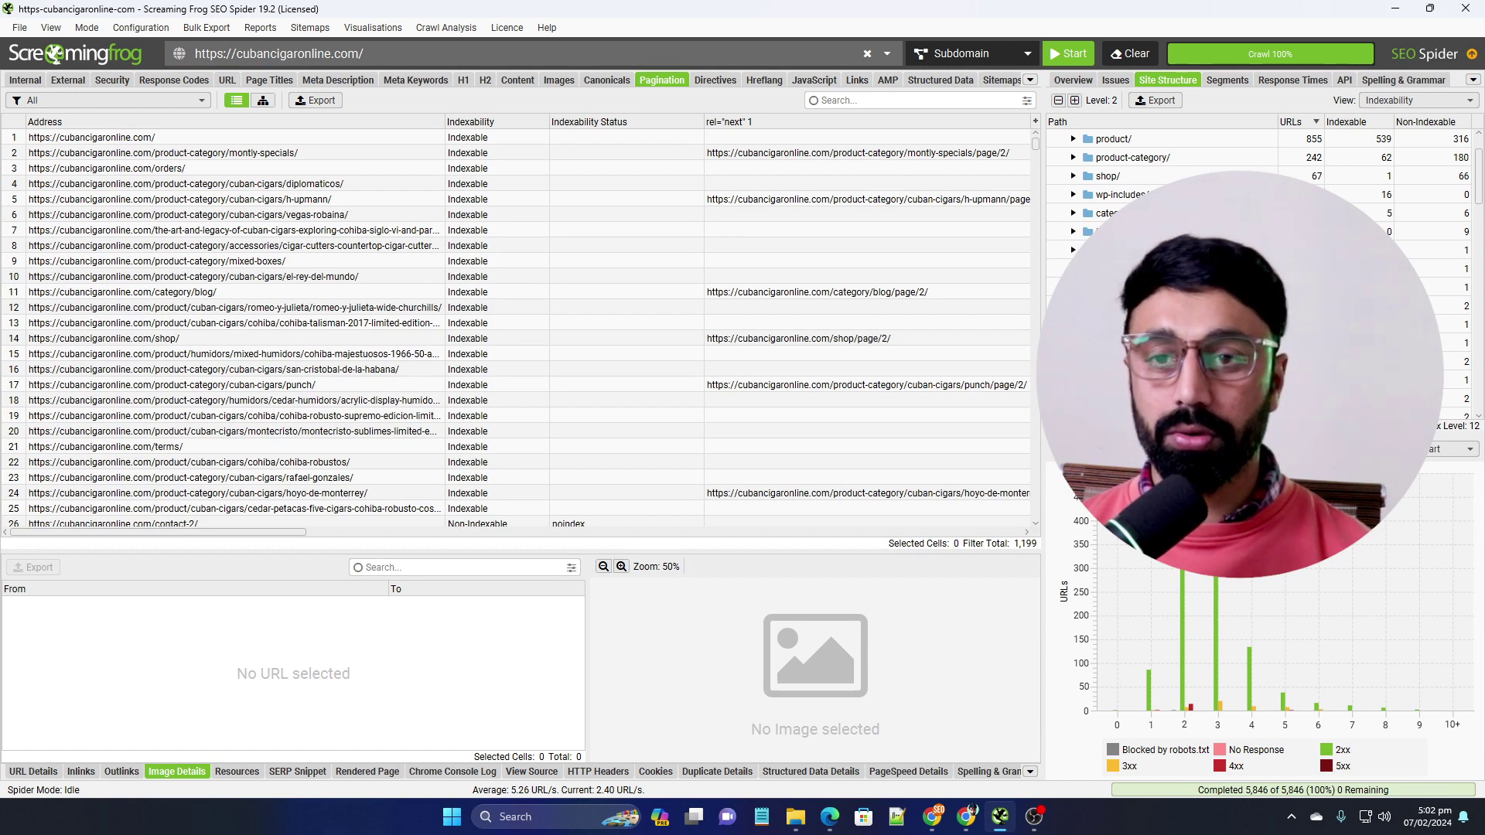
View the crawl's segments, followed by the breakdown of URLs by response time.
click(1229, 82)
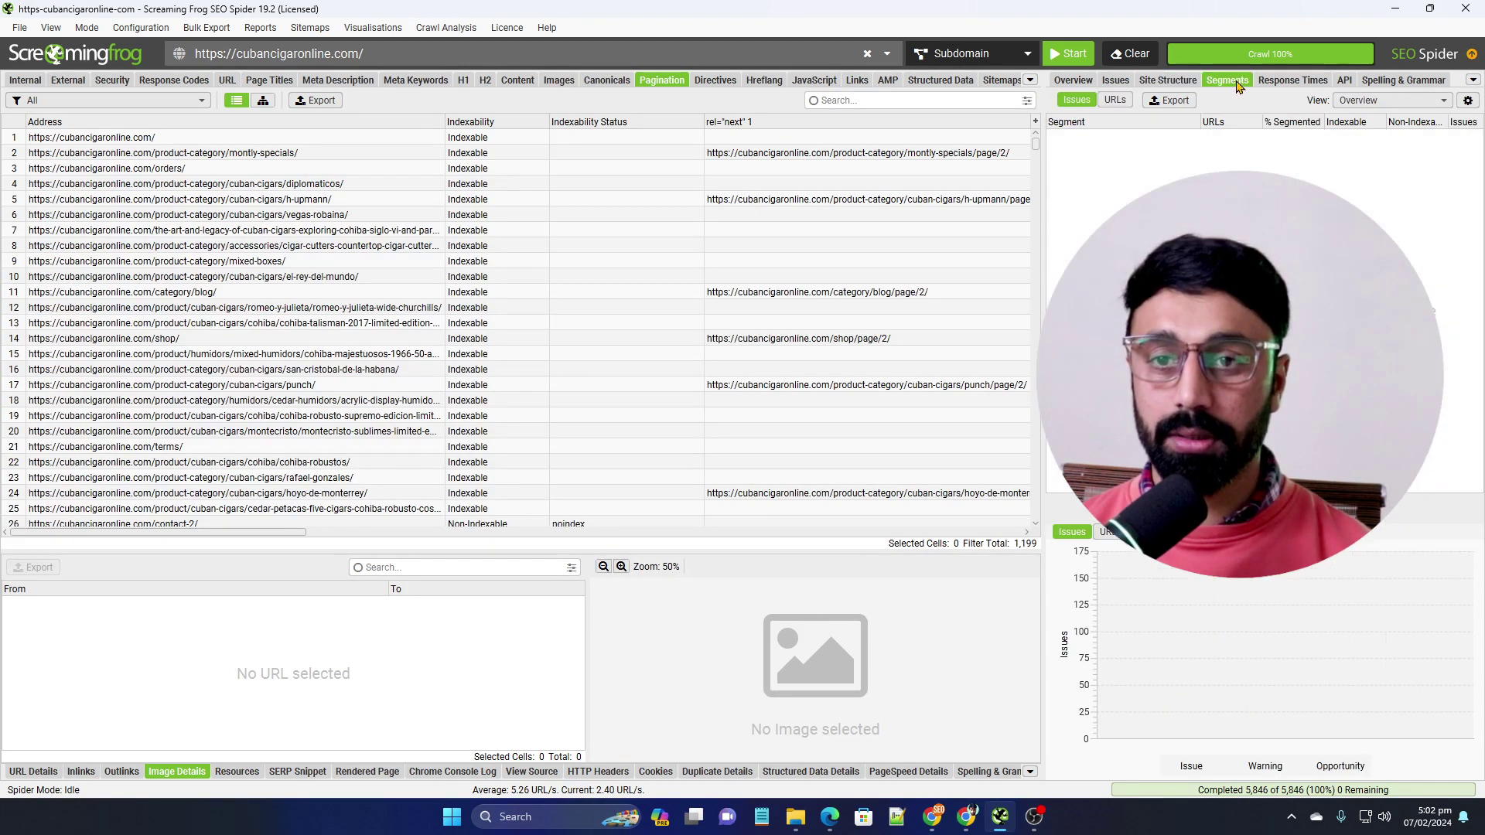
click(1272, 82)
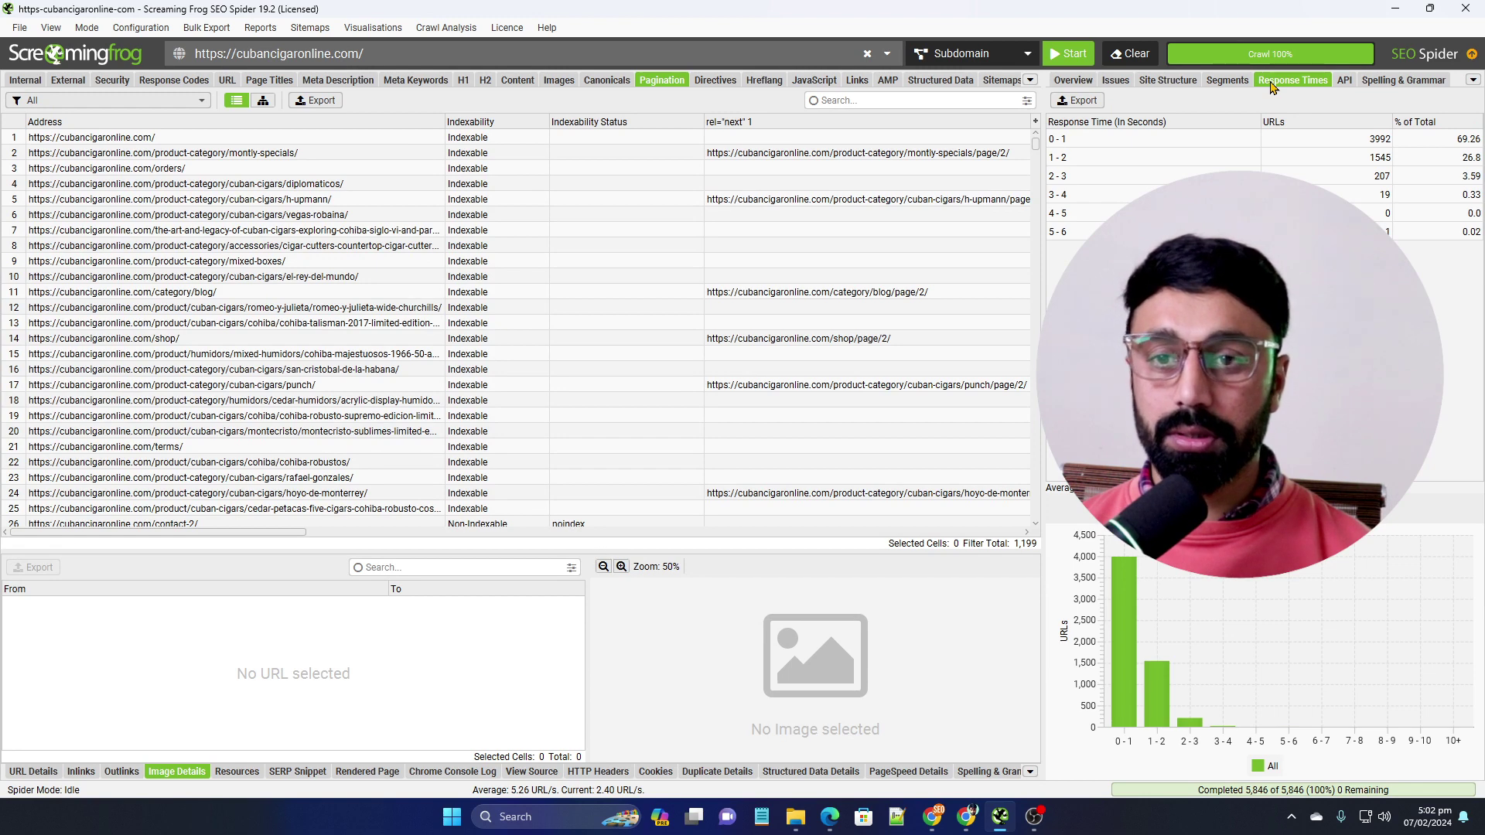
View the API connections and inspect the Google Search Console account settings, closing them without signing in.
click(1345, 81)
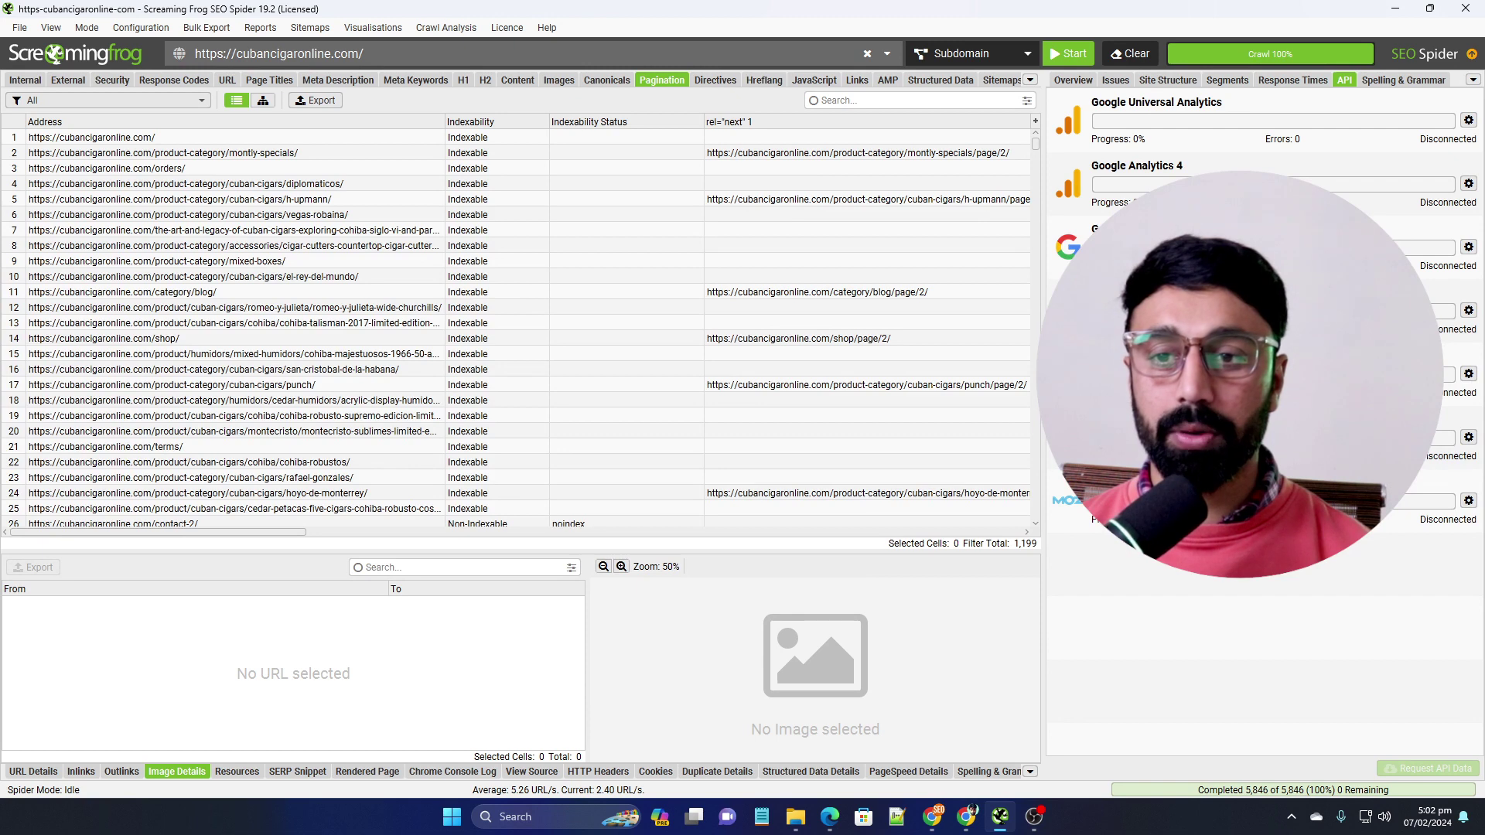
click(1468, 248)
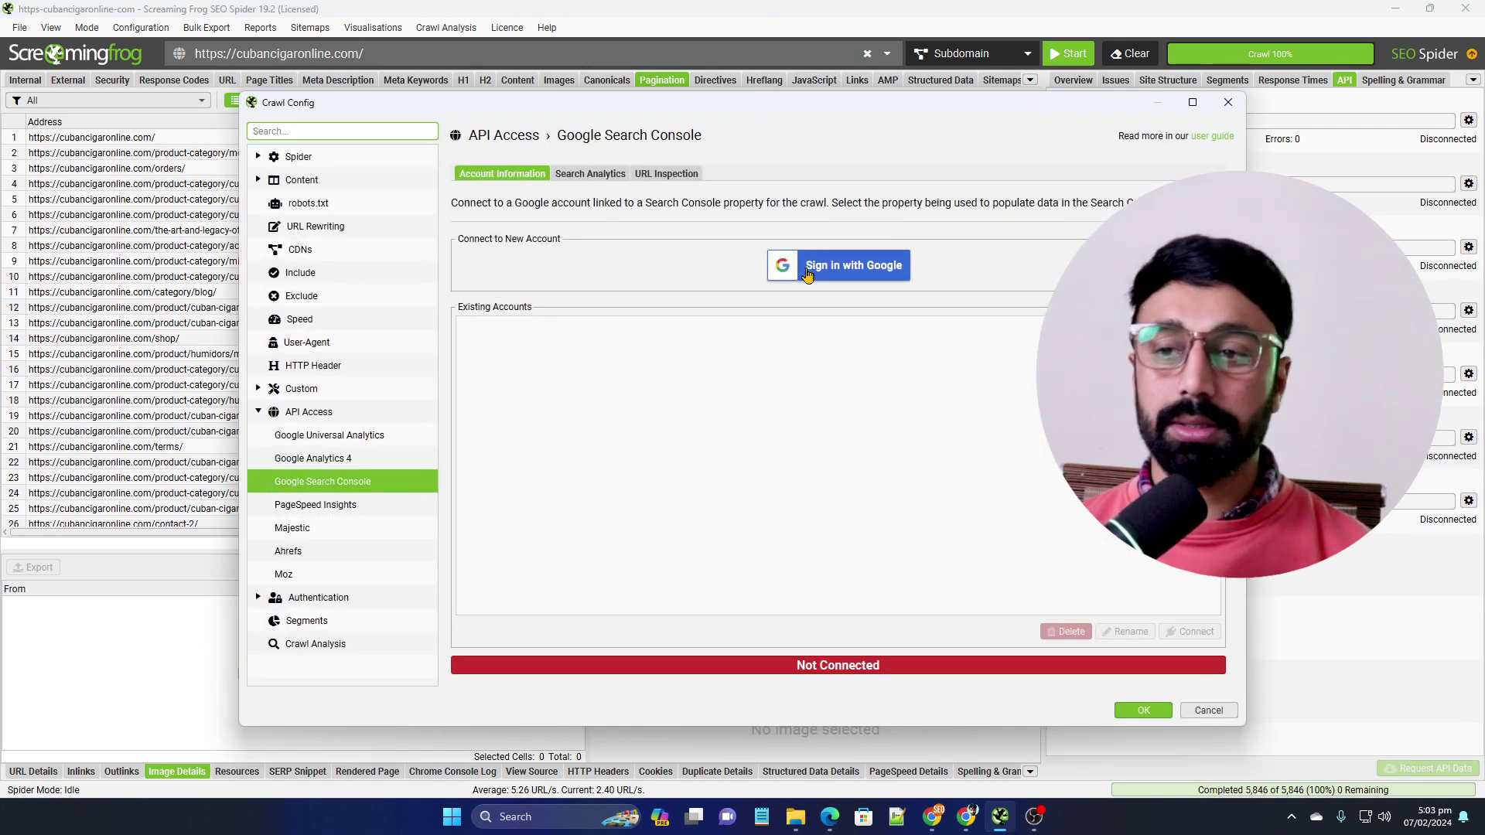
click(1222, 108)
List the spelling and grammar errors and inspect the details for "Cohiba" and "Limitada".
click(1377, 82)
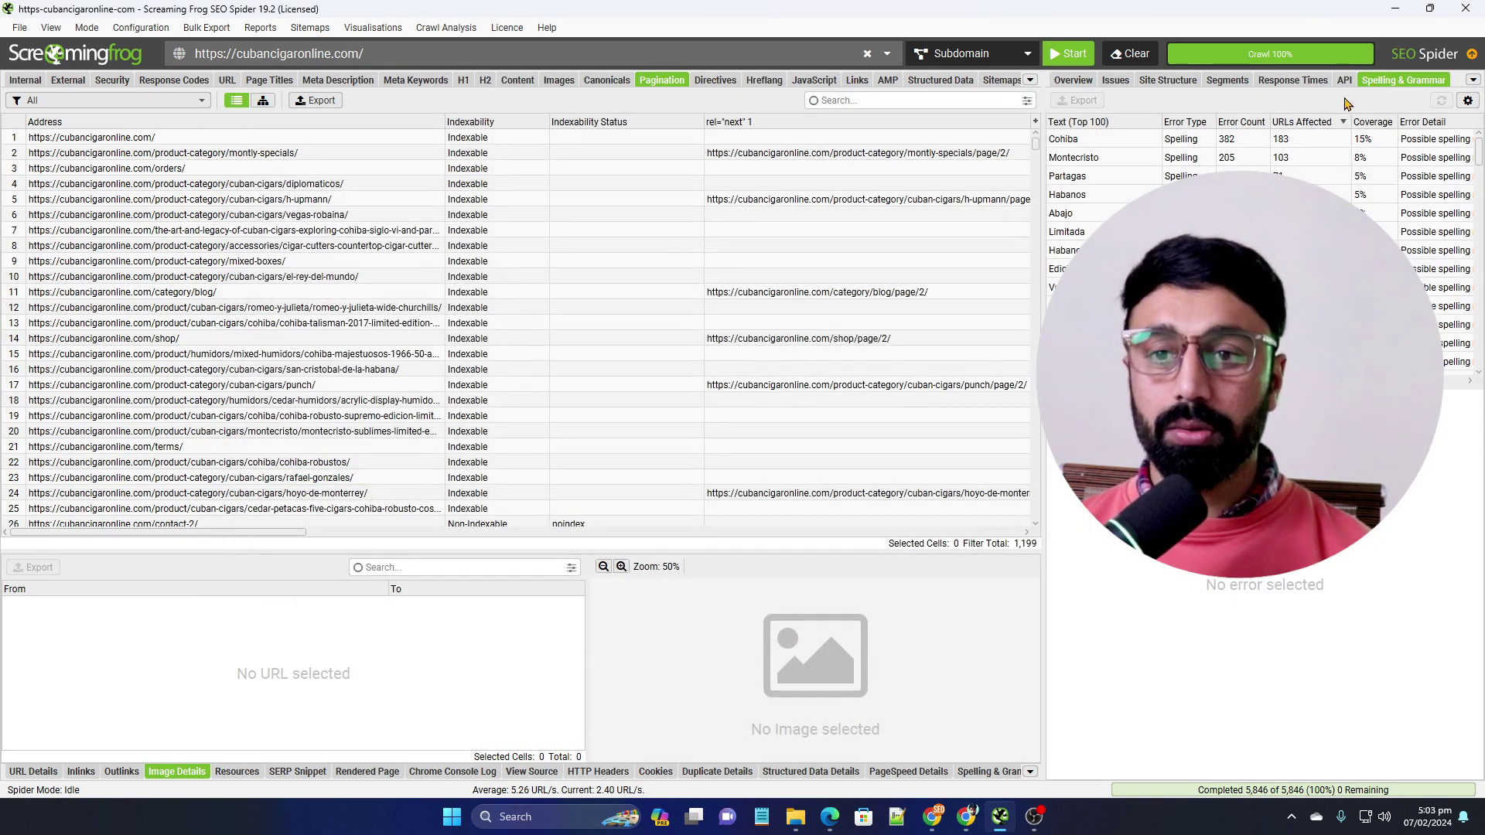
click(1237, 142)
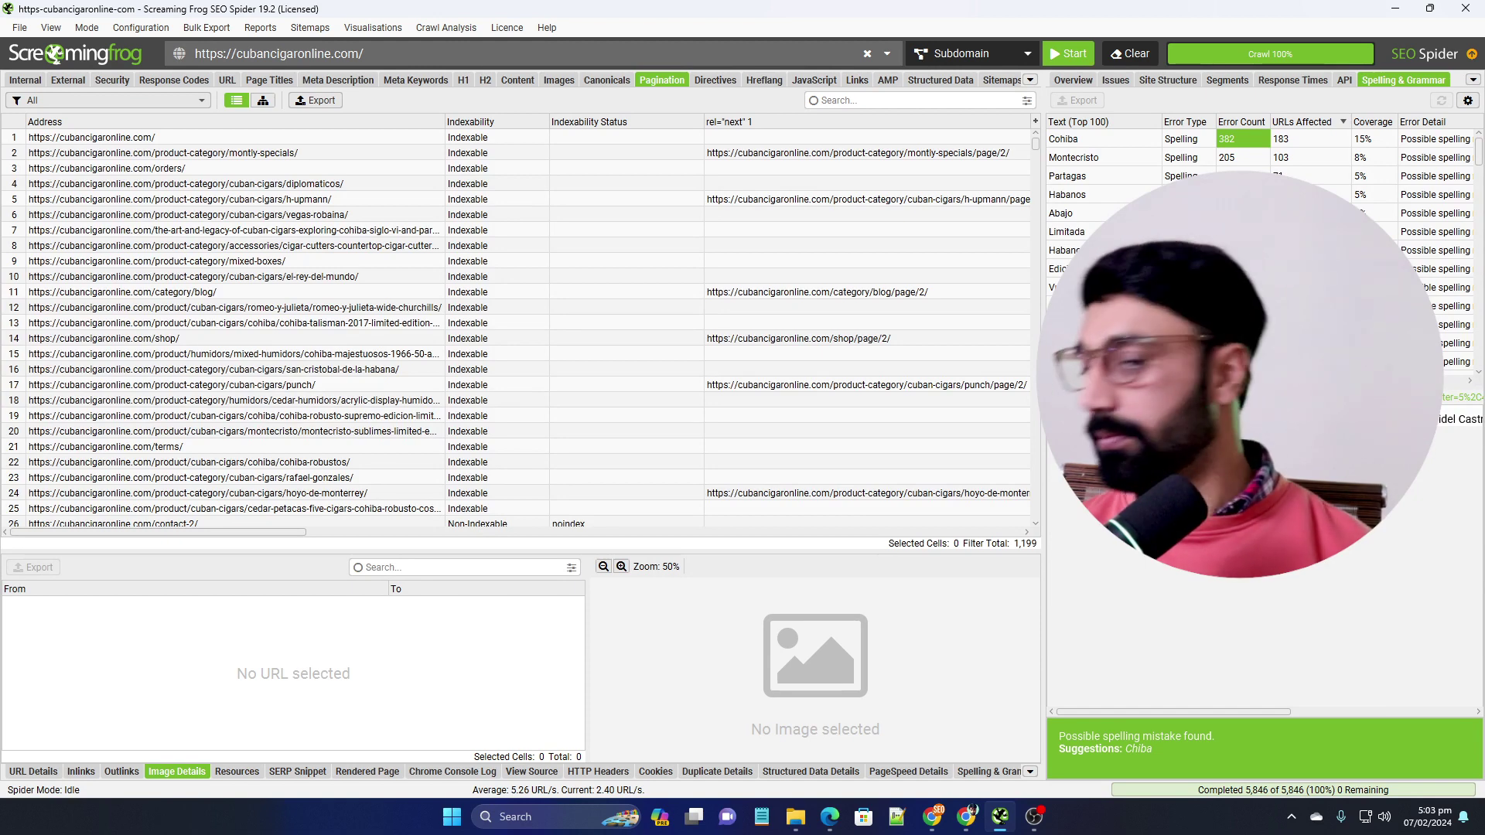
click(1237, 231)
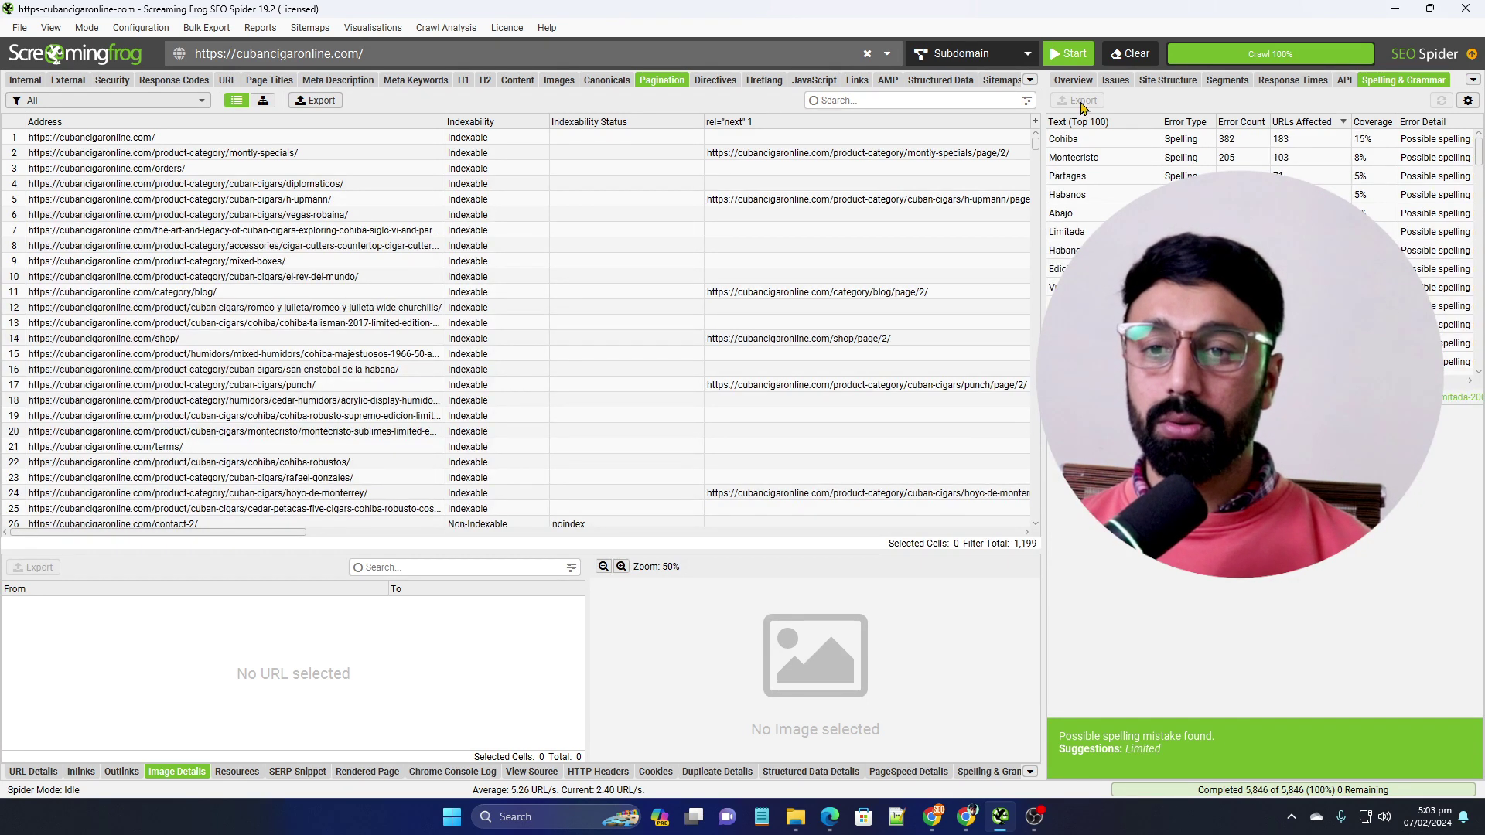
Return to the crawl overview and list the internal URLs of all content types.
click(1073, 80)
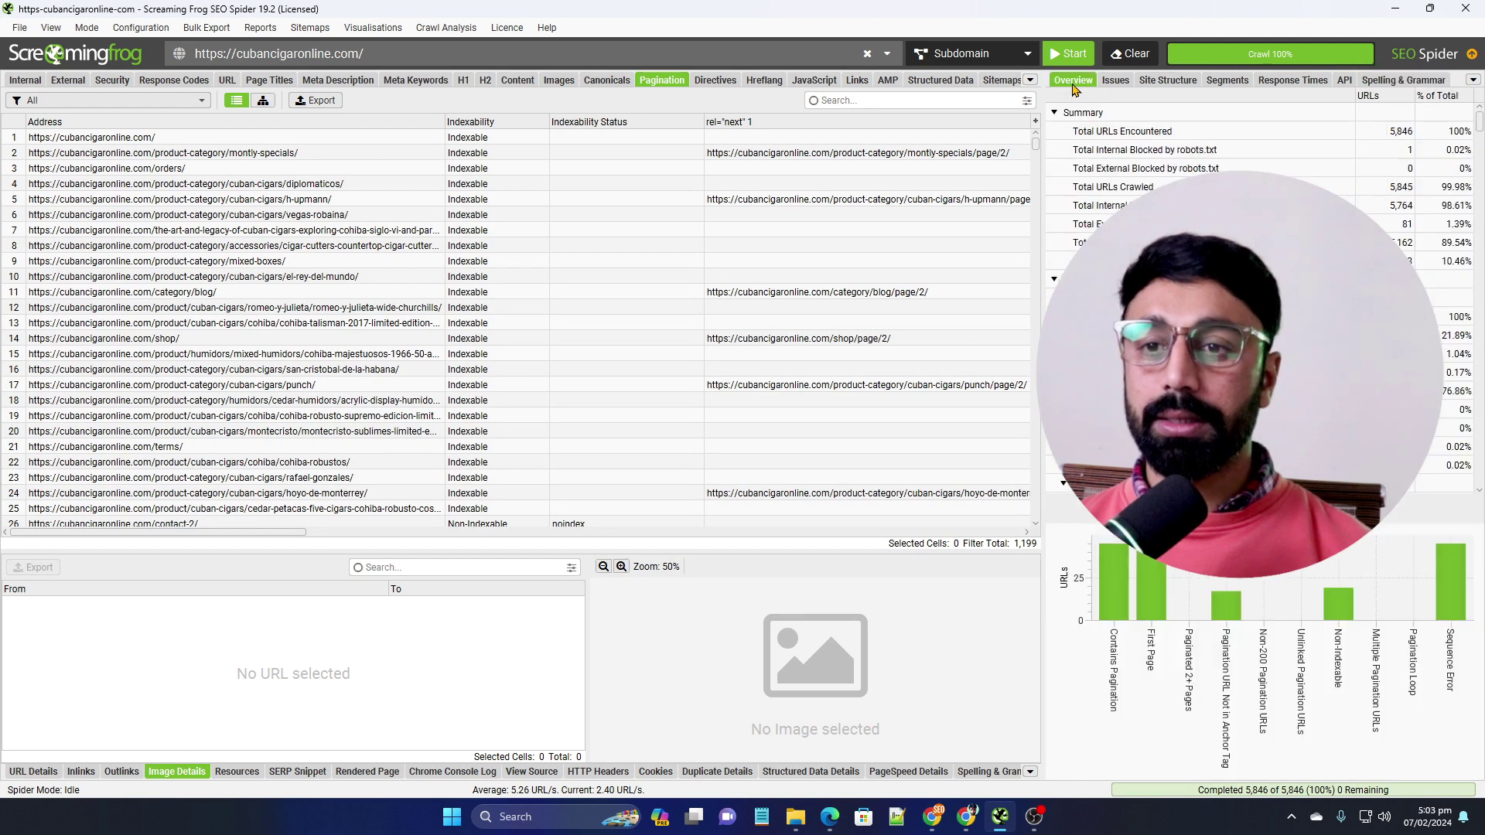
click(24, 82)
scroll(91, 145, down, 5)
scroll(92, 145, up, 5)
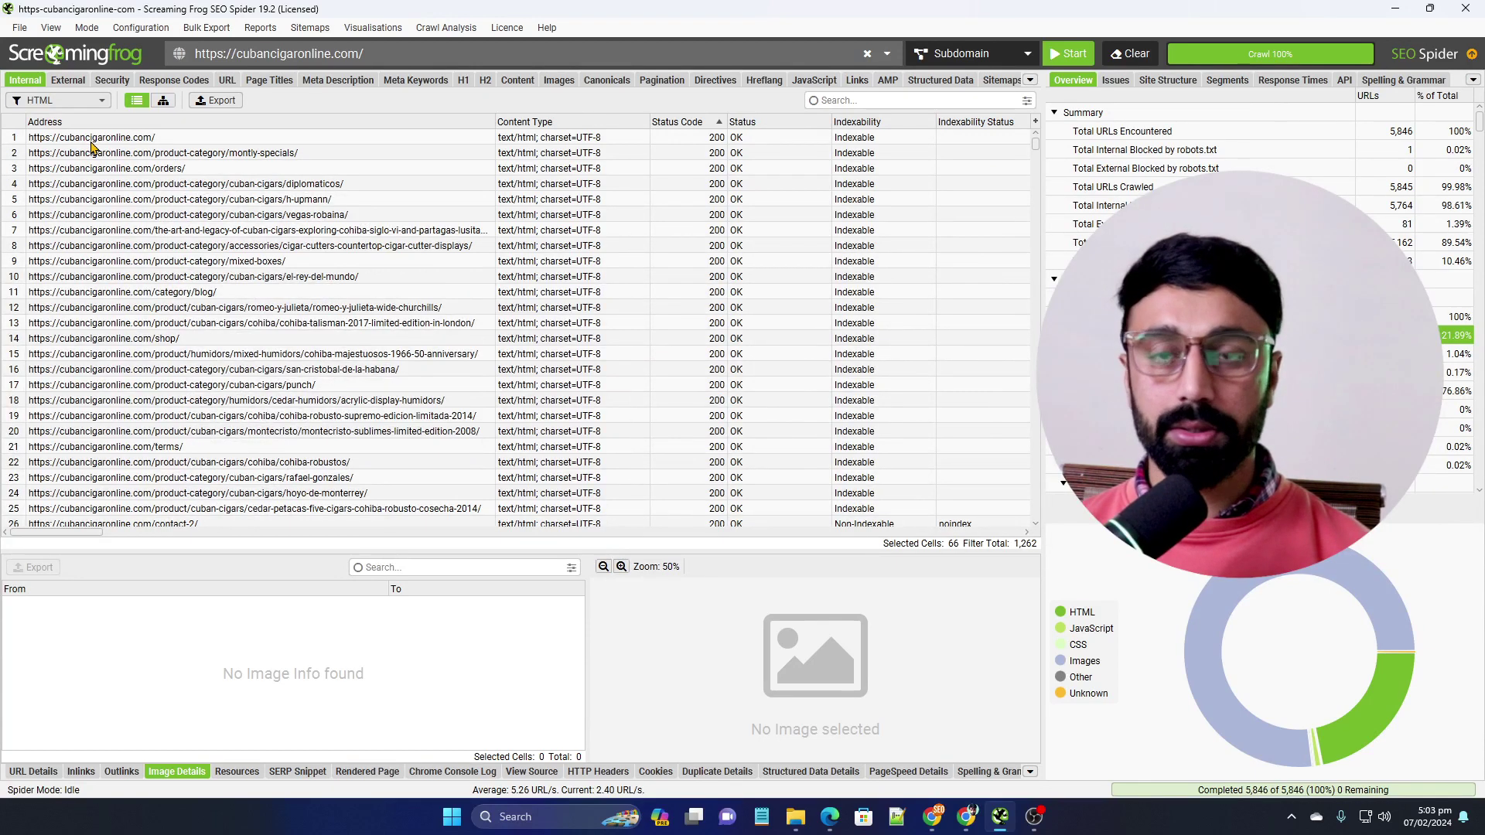
click(62, 100)
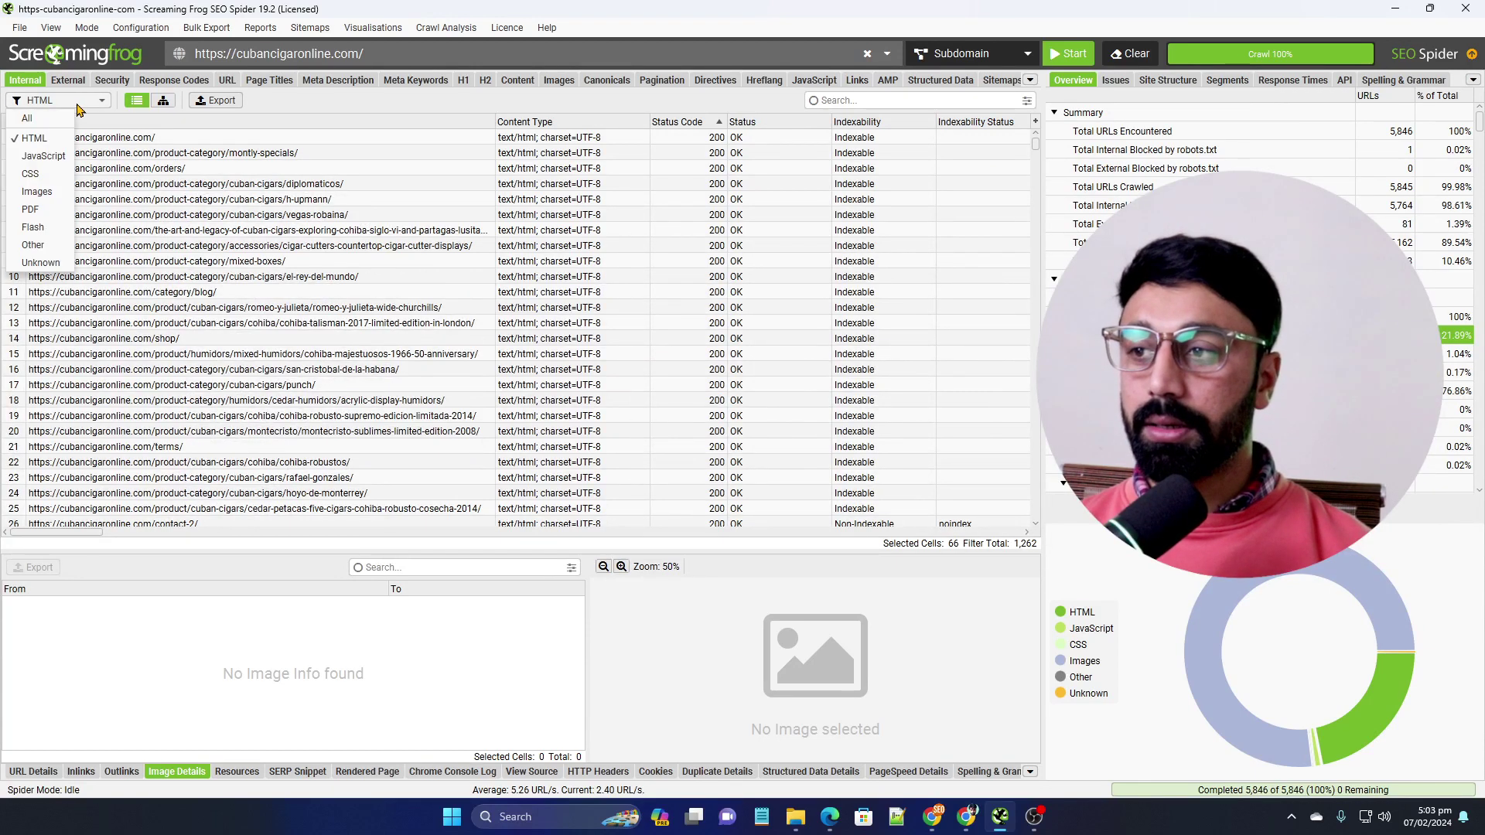
click(60, 119)
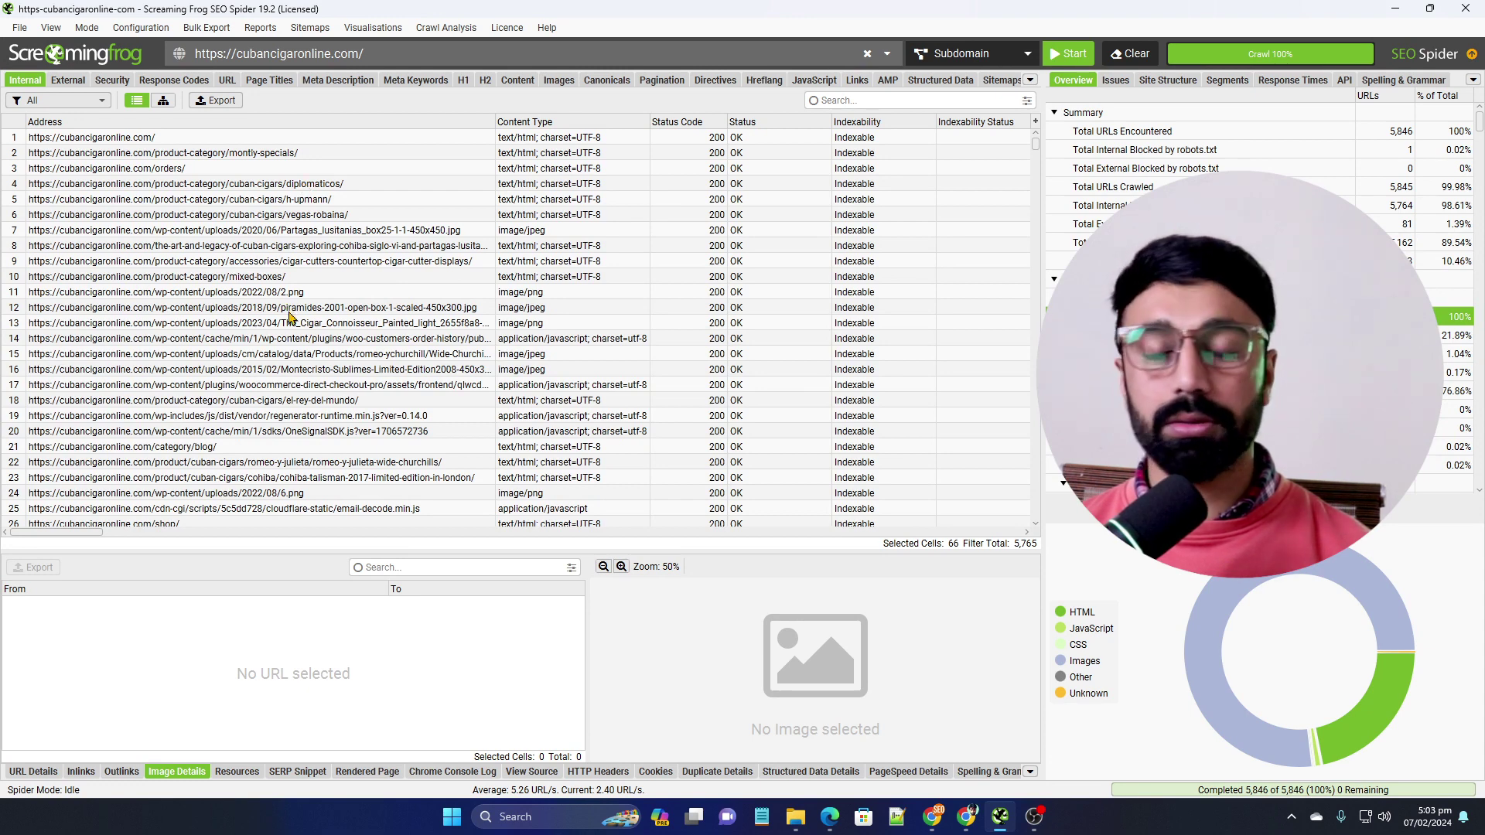
Filter the internal URLs to HTML and look through the listed pages.
click(61, 101)
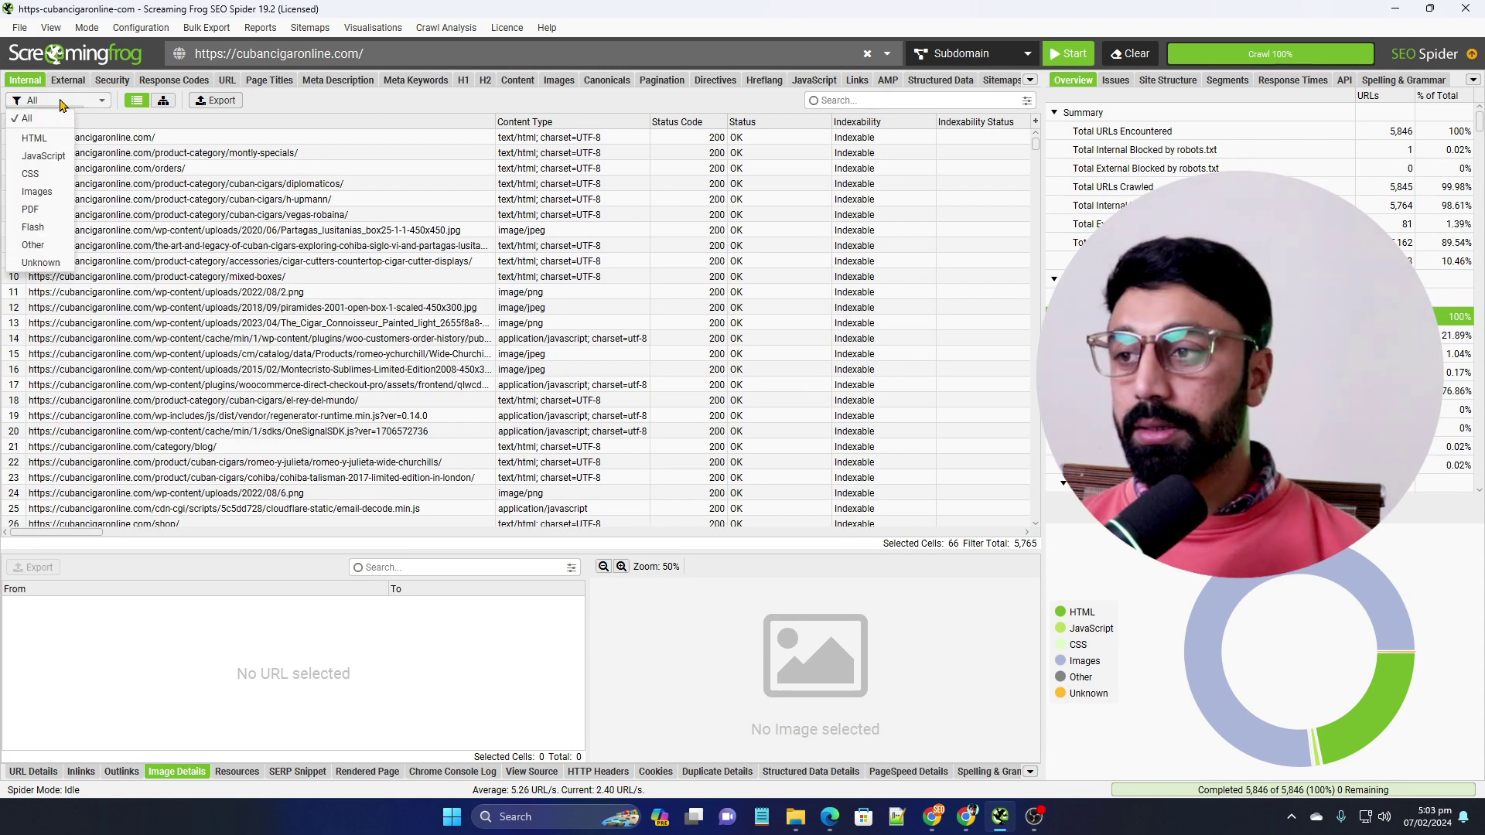
click(62, 138)
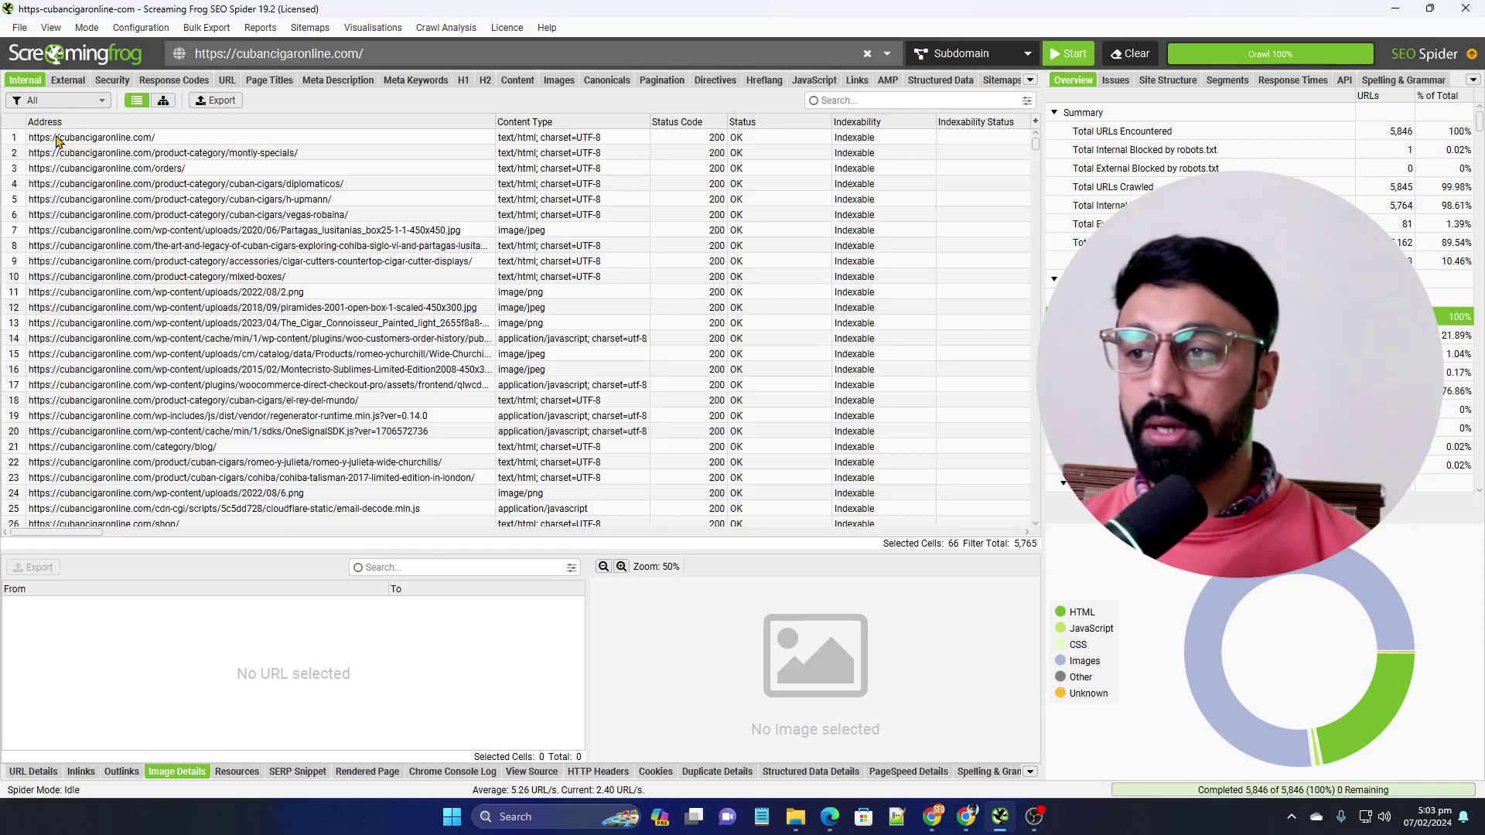
scroll(217, 232, down, 17)
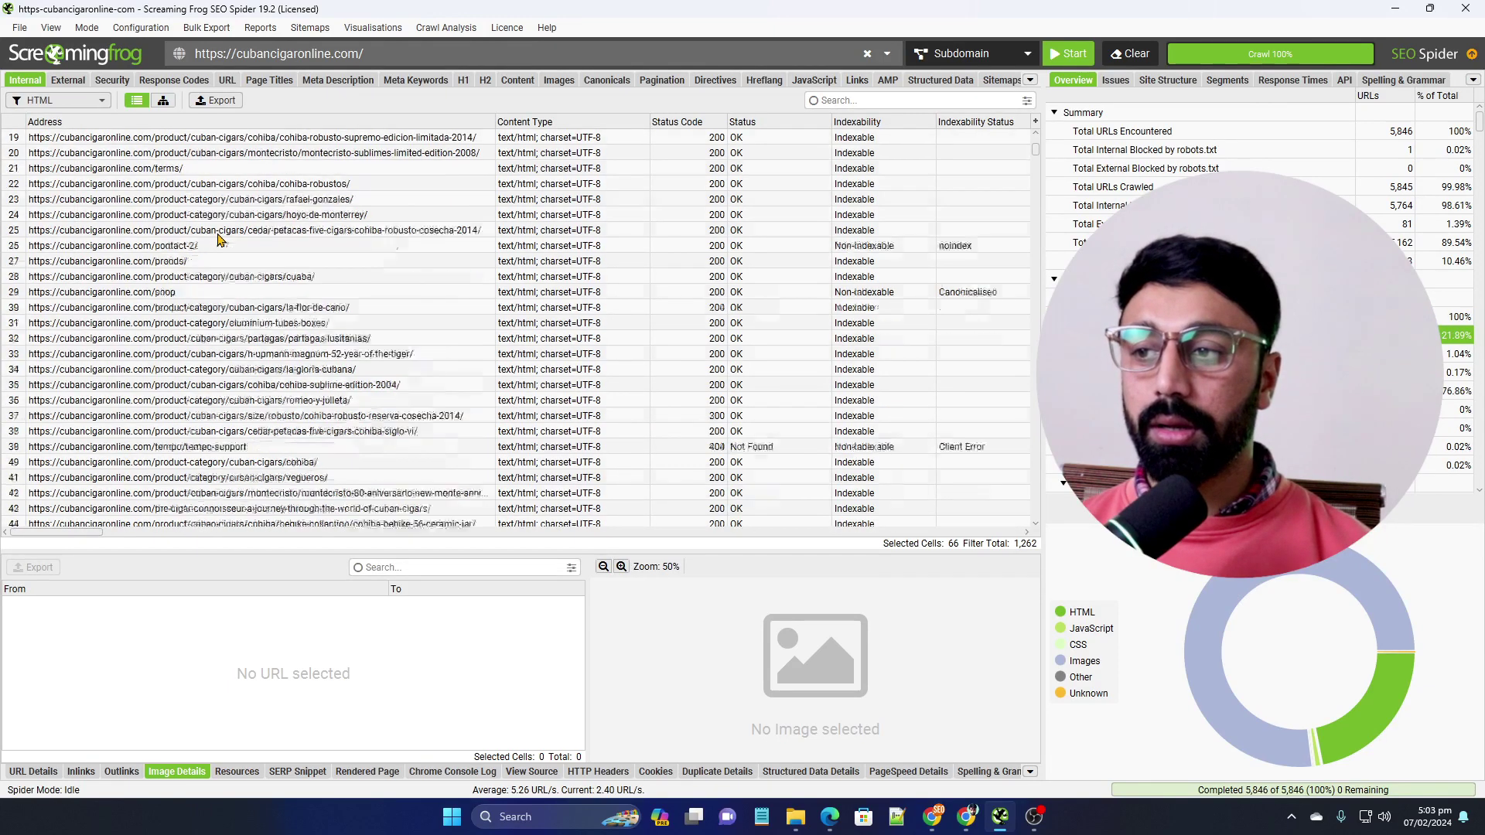
scroll(219, 246, down, 17)
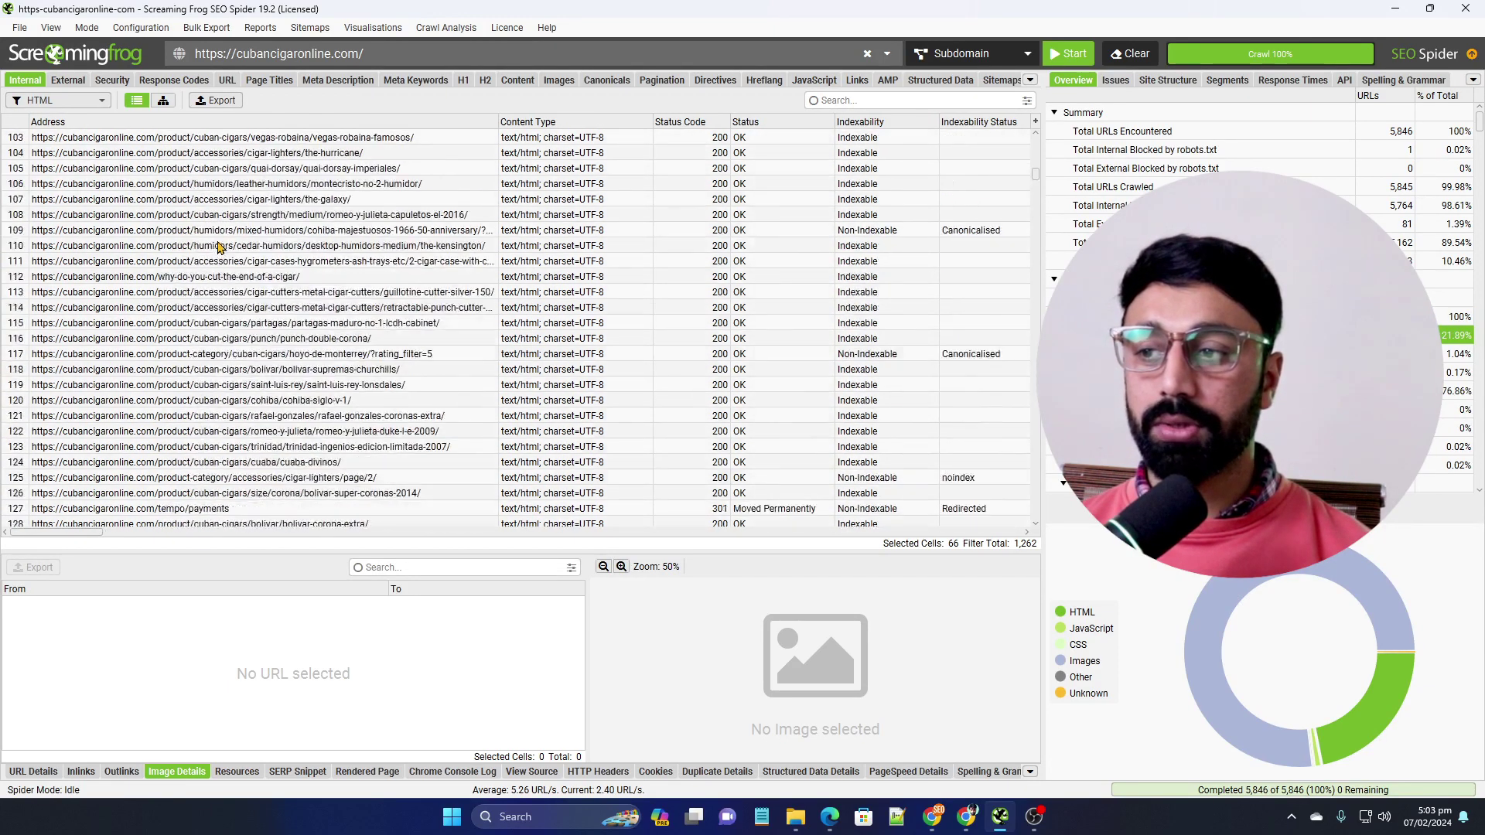
scroll(219, 246, down, 16)
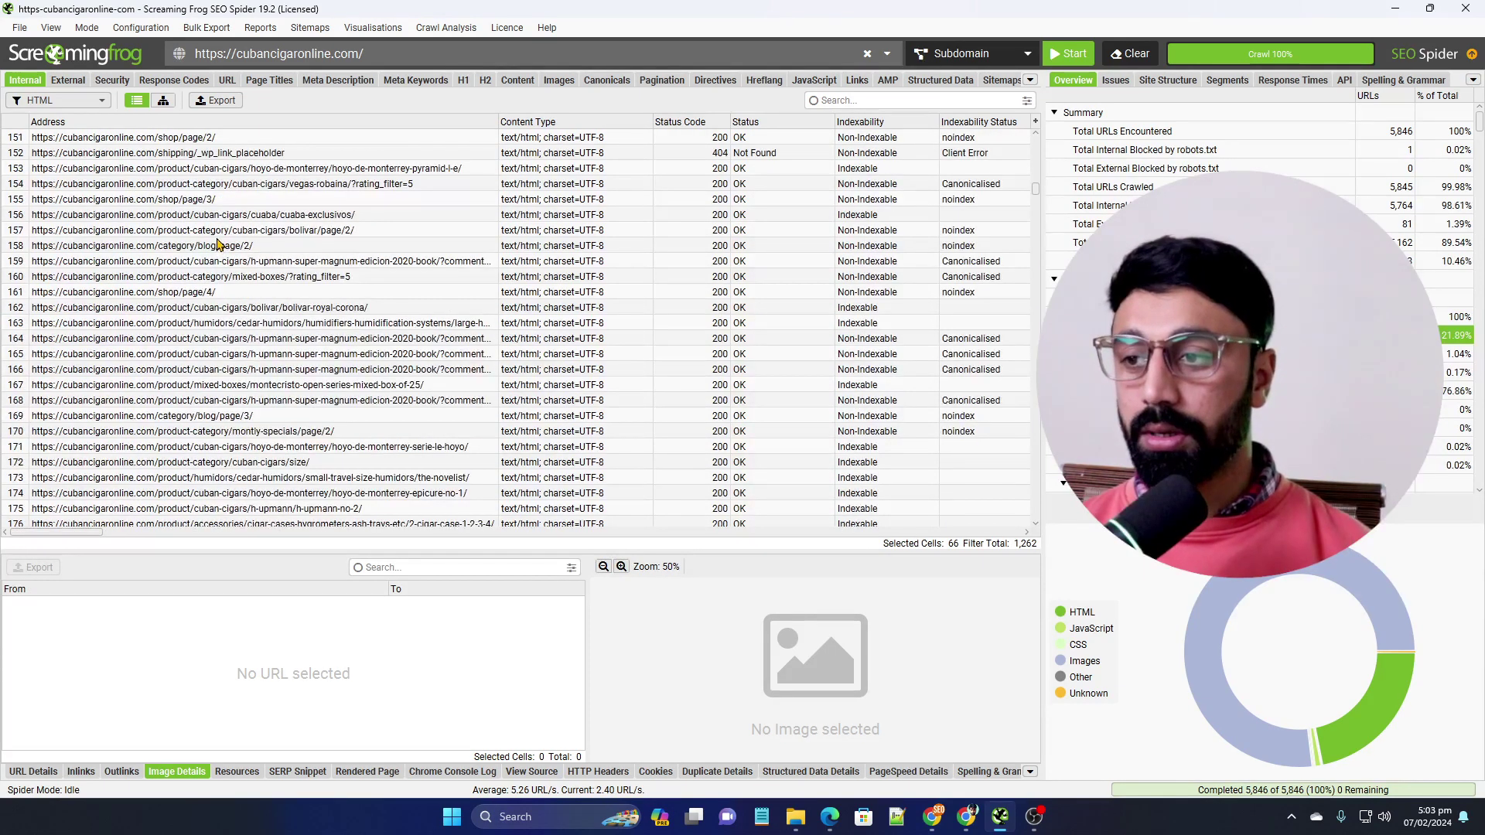
scroll(219, 246, up, 19)
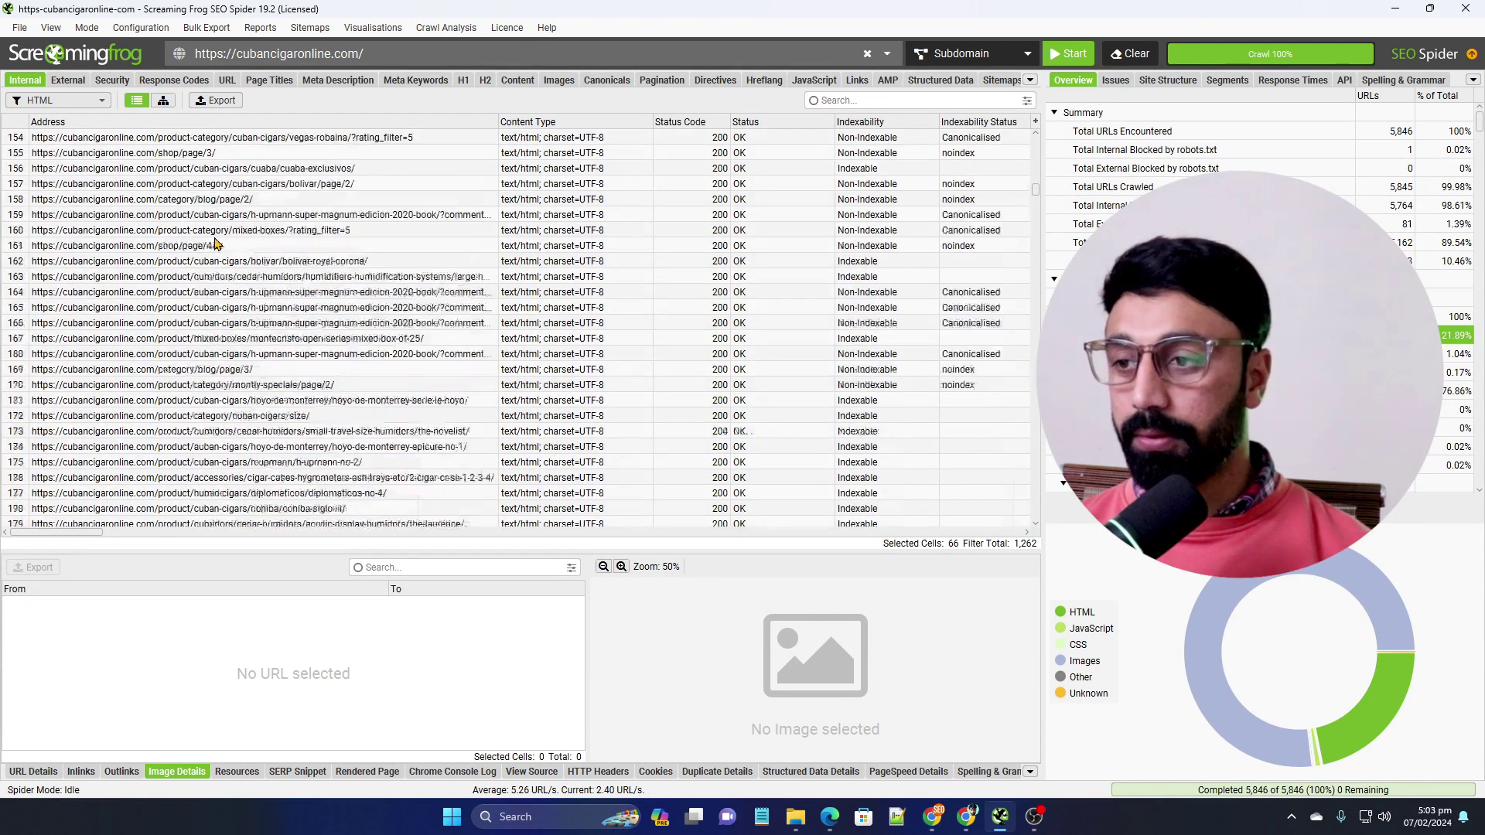
scroll(216, 238, up, 20)
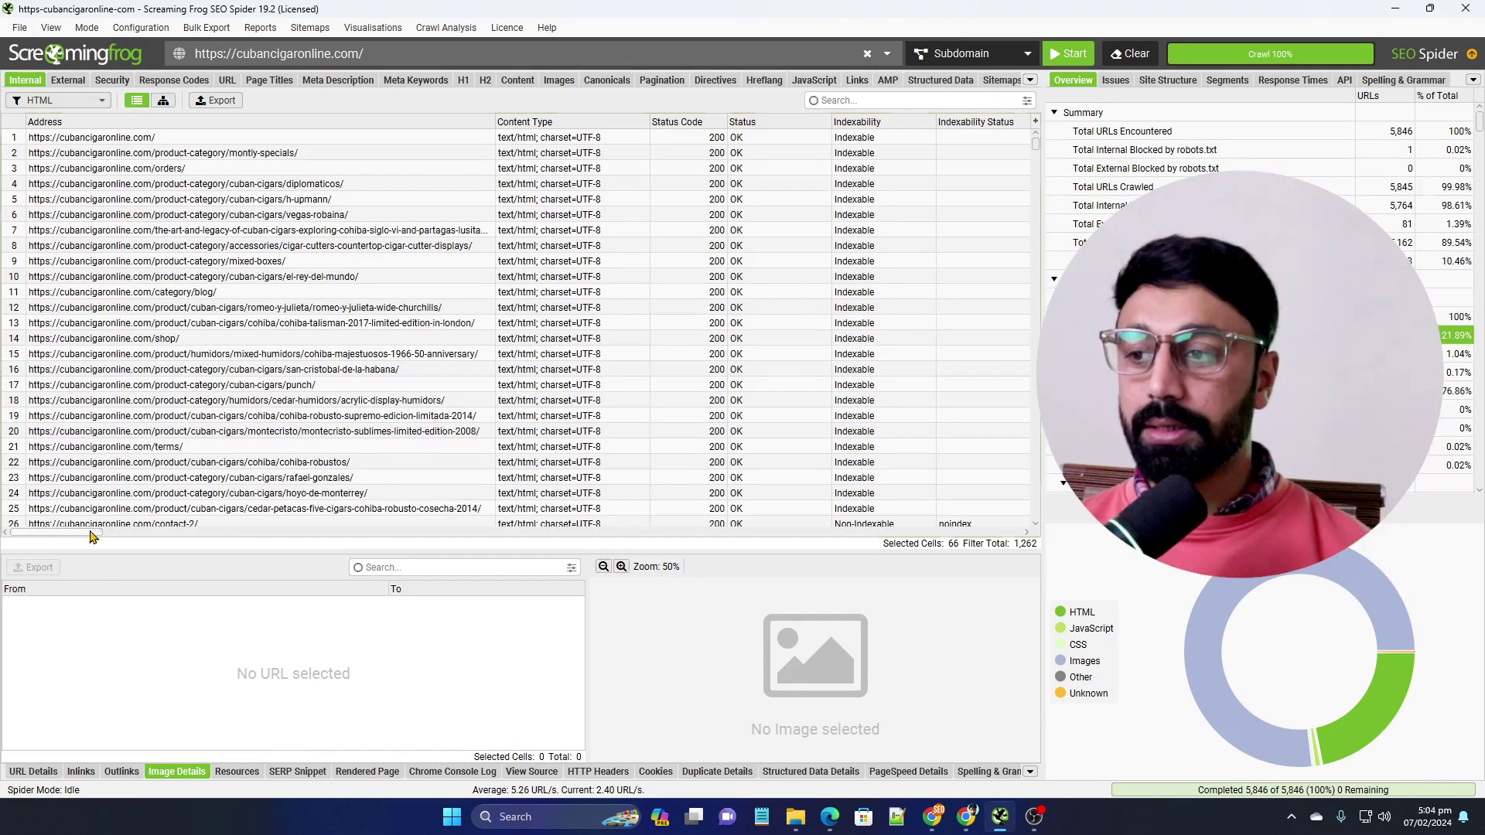
Select the homepage row and examine the title and meta description columns for the internal HTML pages.
drag(101, 533, 106, 533)
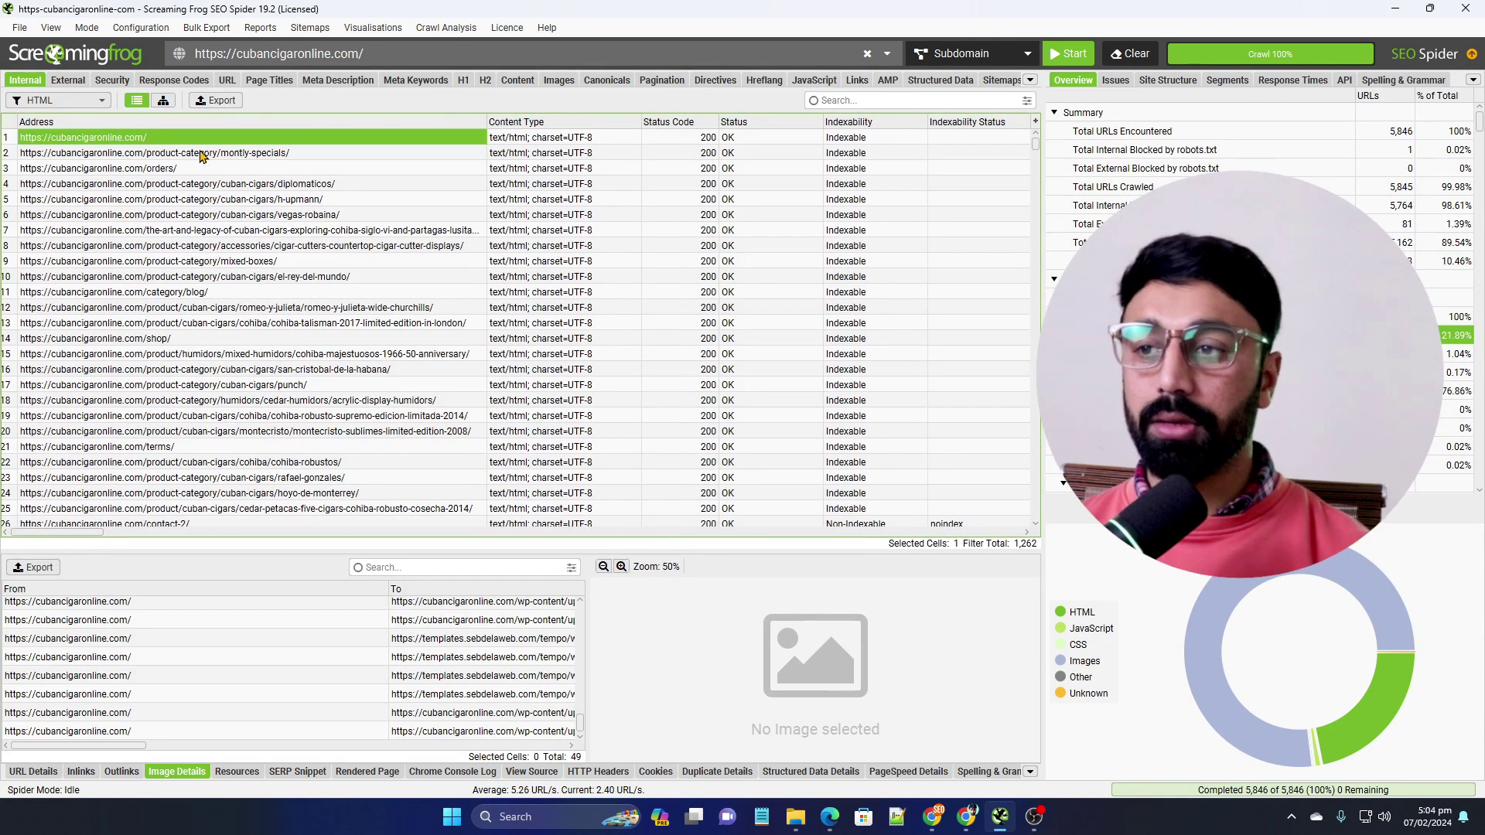
key(Right)
key(Right)
key(Right)
key(Right)
key(Right)
key(Right)
key(Right)
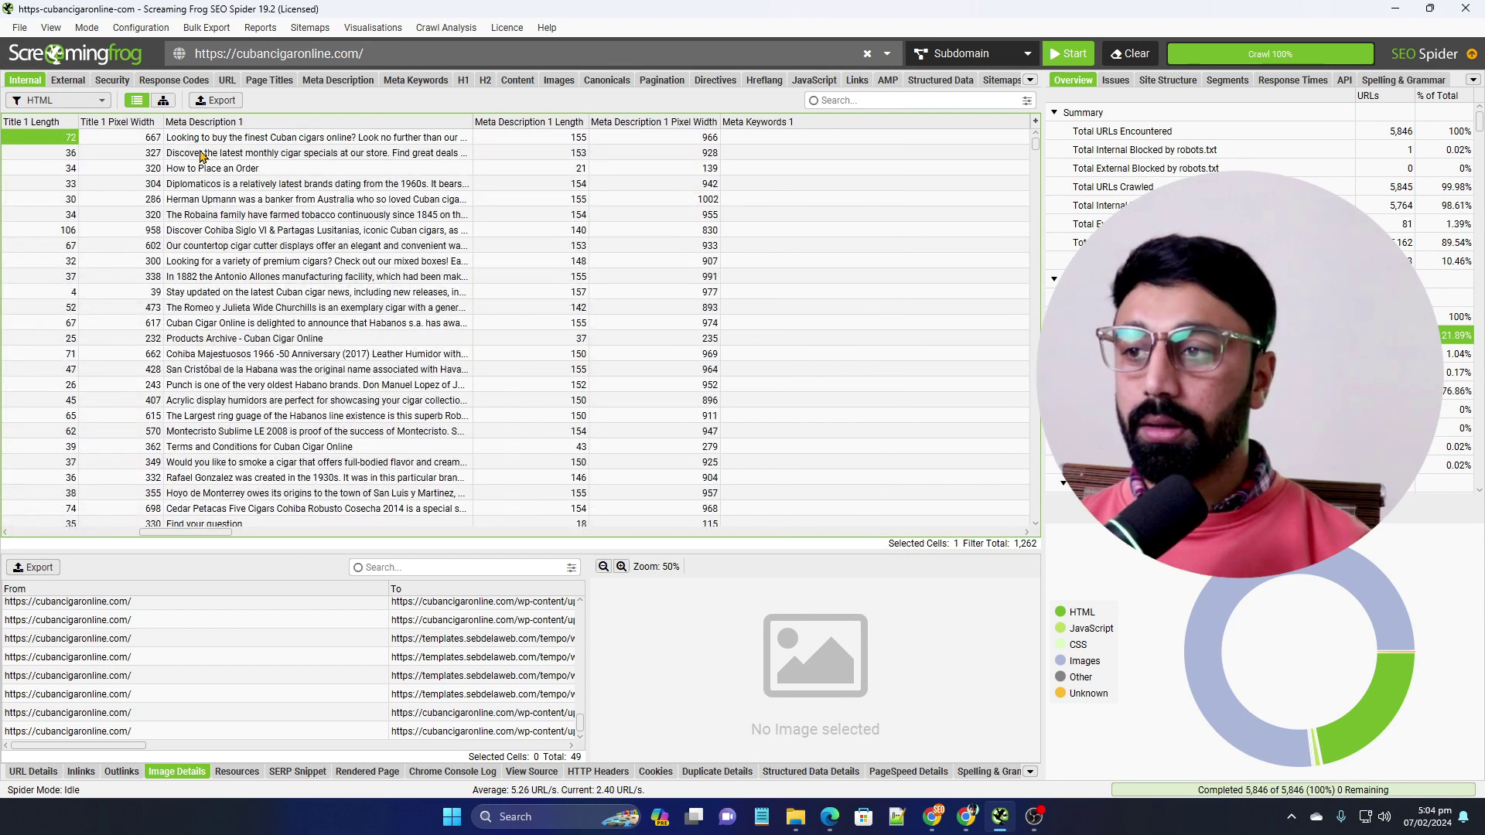
key(Right)
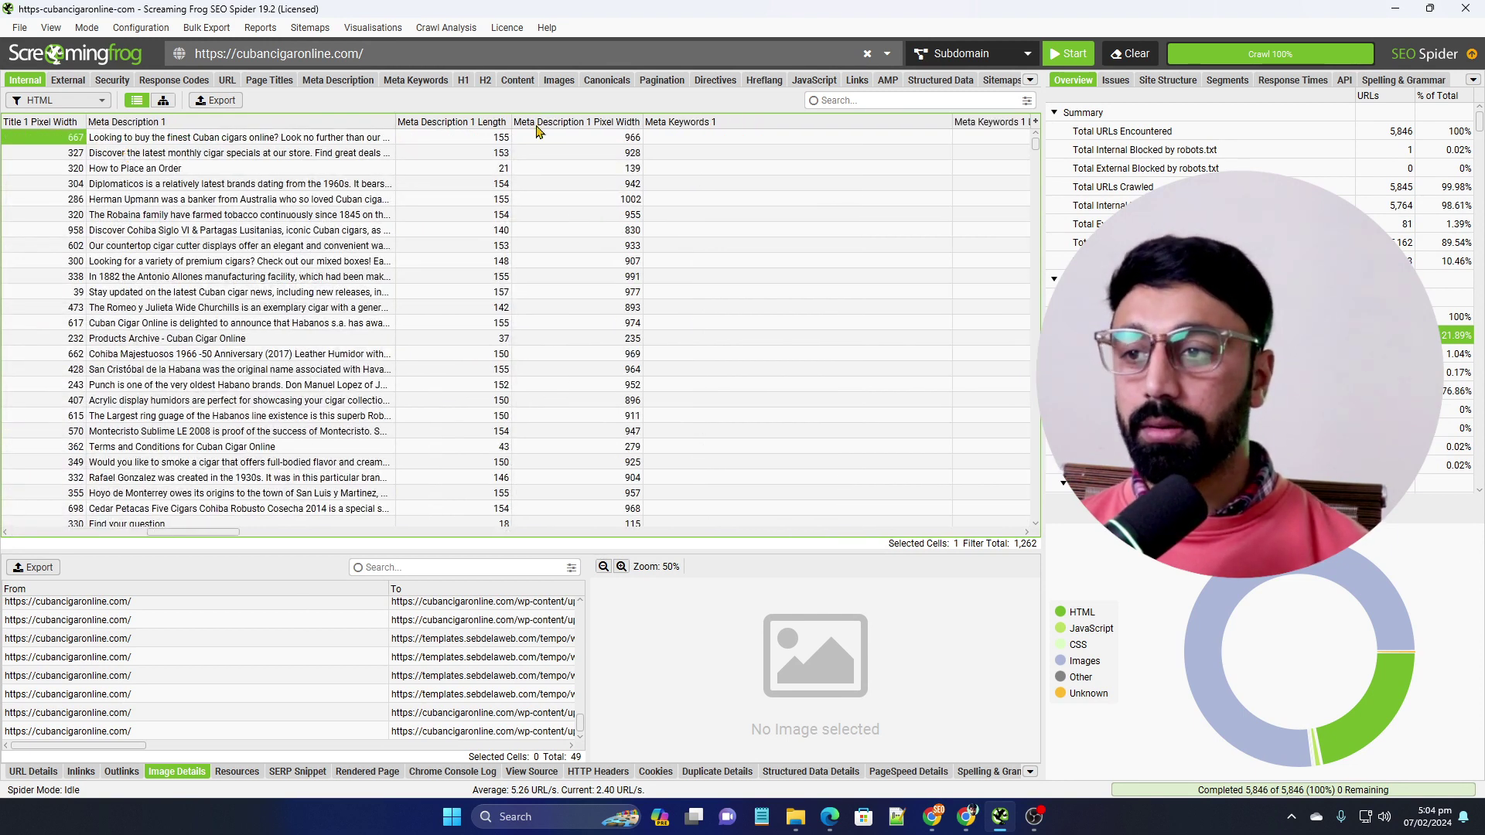
Examine the meta description pixel width, meta keywords, H1, H2 and meta robots columns for the homepage row.
click(559, 137)
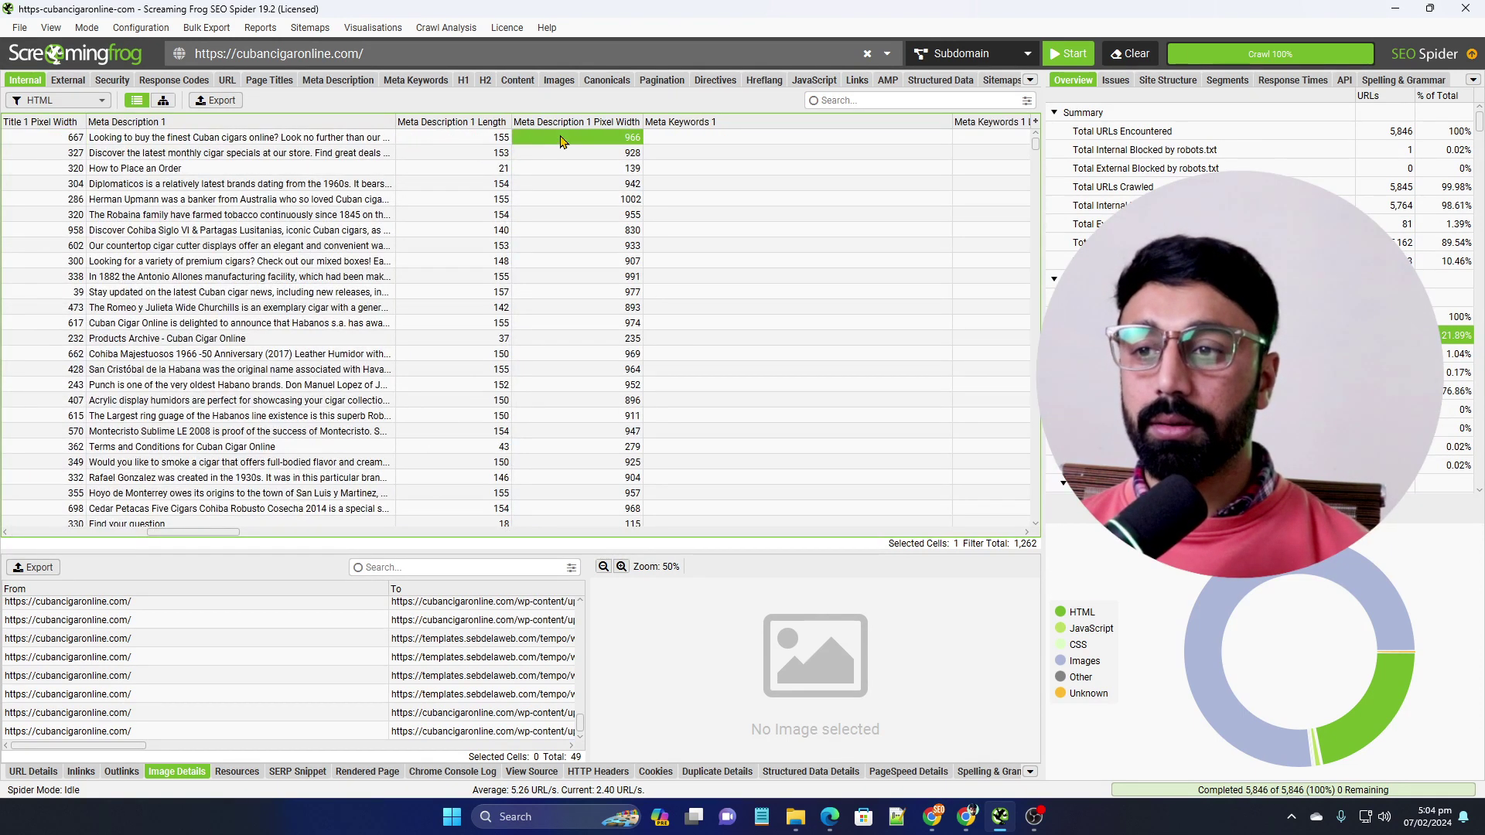
key(Right)
key(Right)
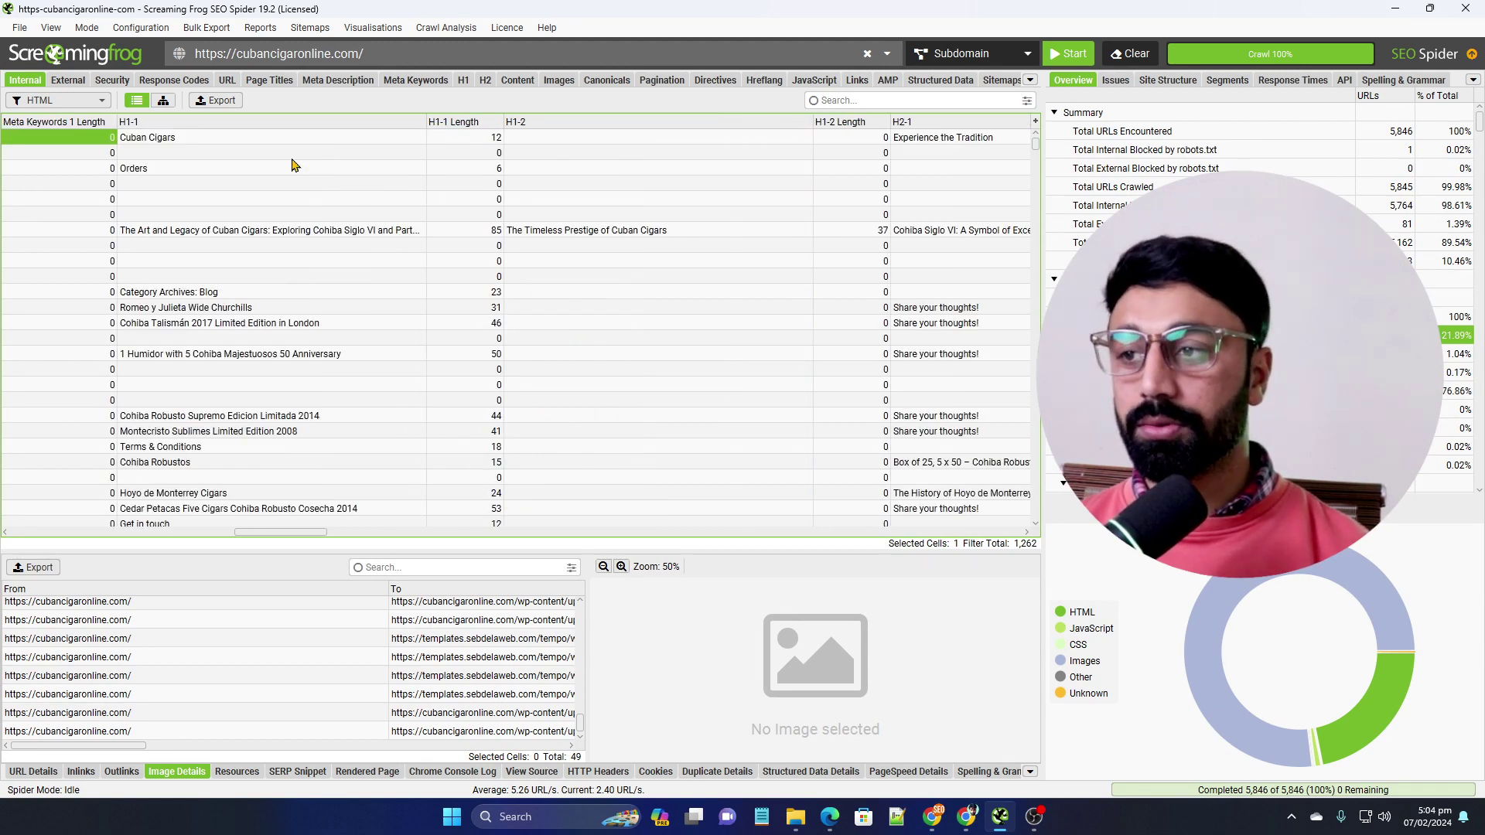
click(261, 142)
click(508, 142)
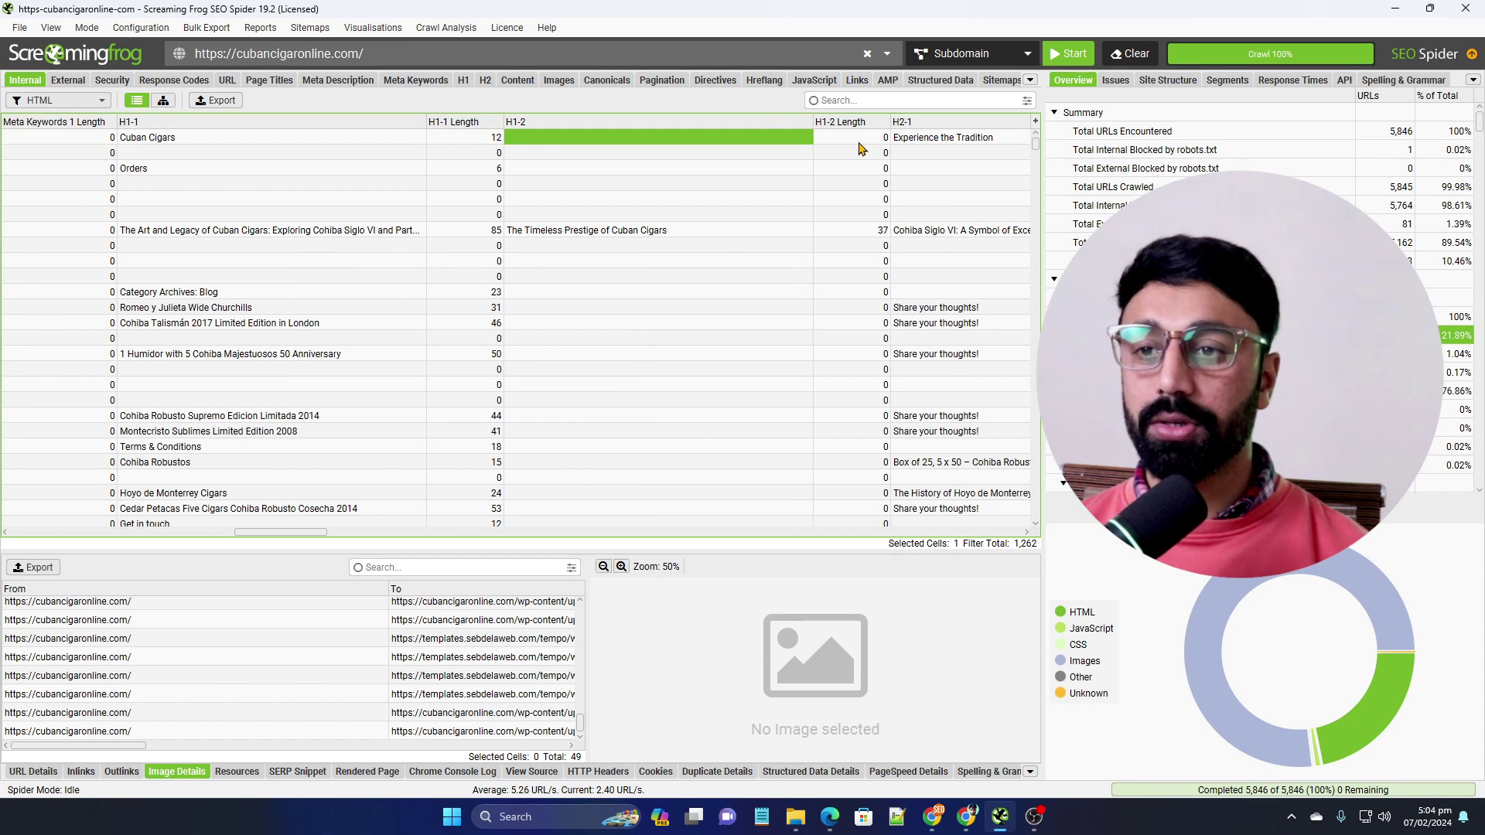
key(Right)
key(Right)
key(Right)
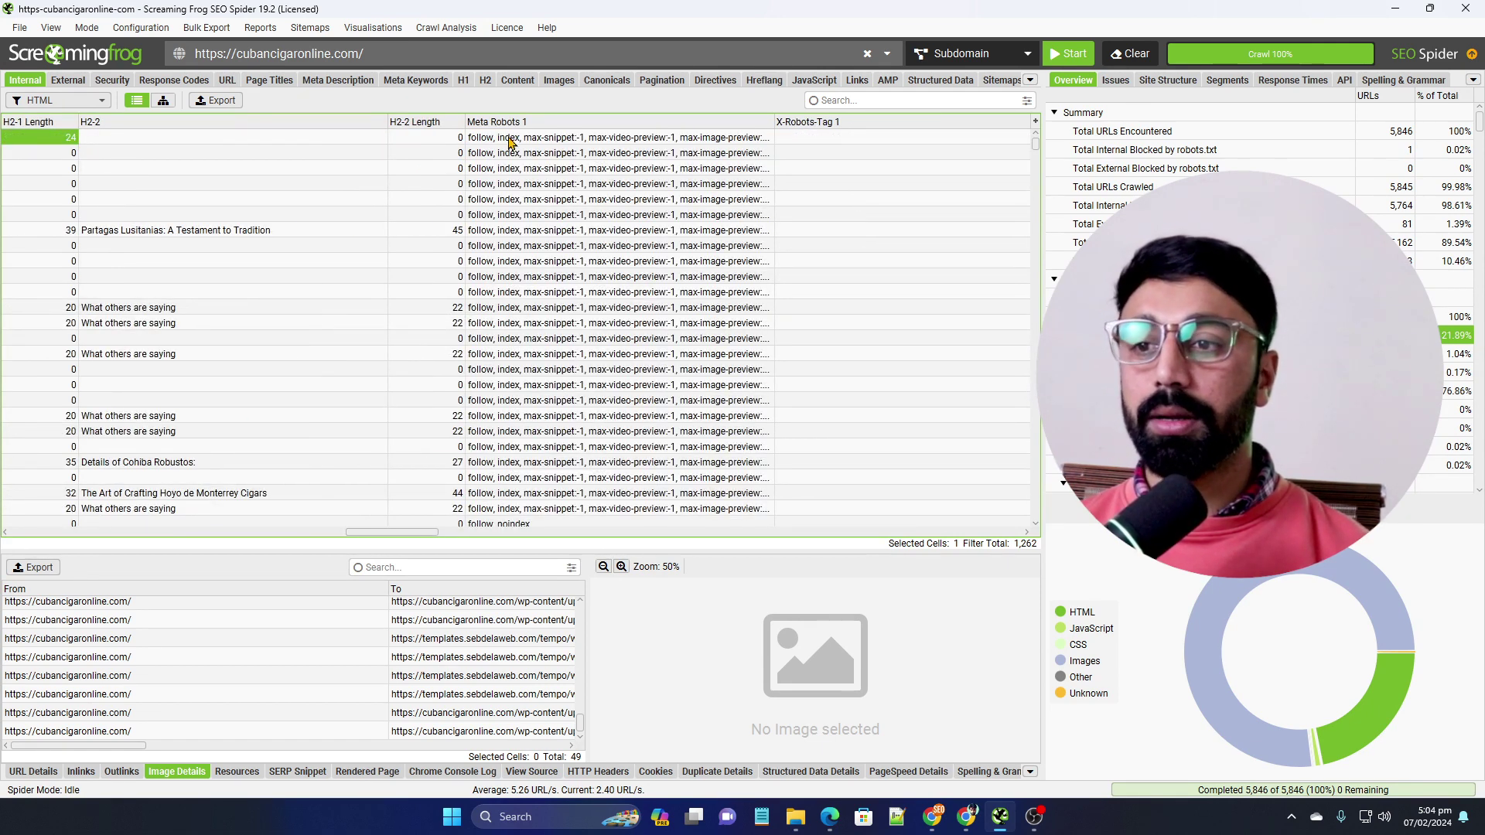
click(747, 144)
key(Right)
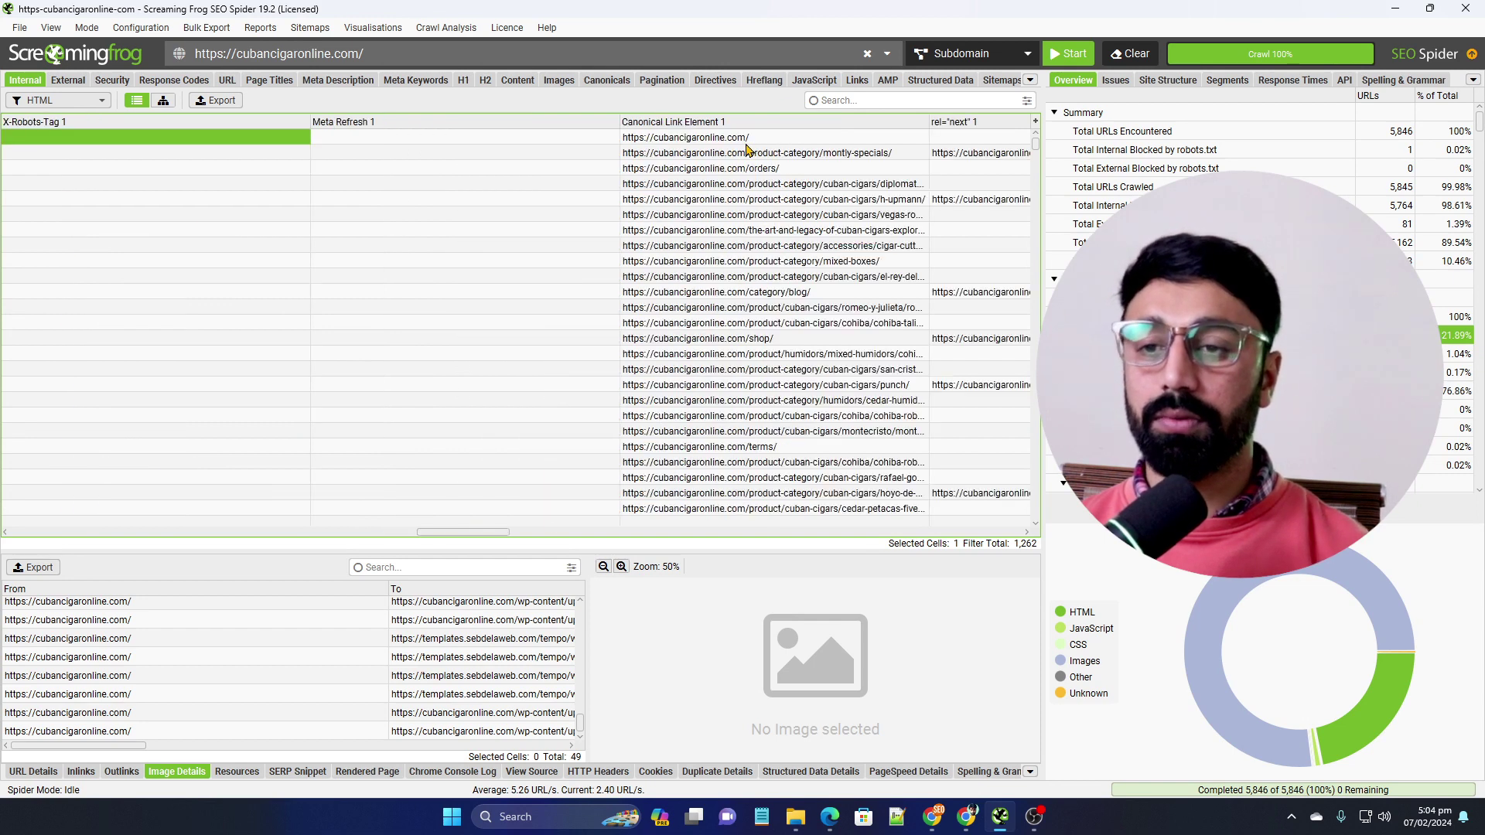
Examine the canonical link, size, word count, readability, crawl depth and inlinks columns of the internal HTML pages.
key(Right)
key(Right)
key(Right)
key(Right)
key(Right)
key(Right)
key(Right)
key(Right)
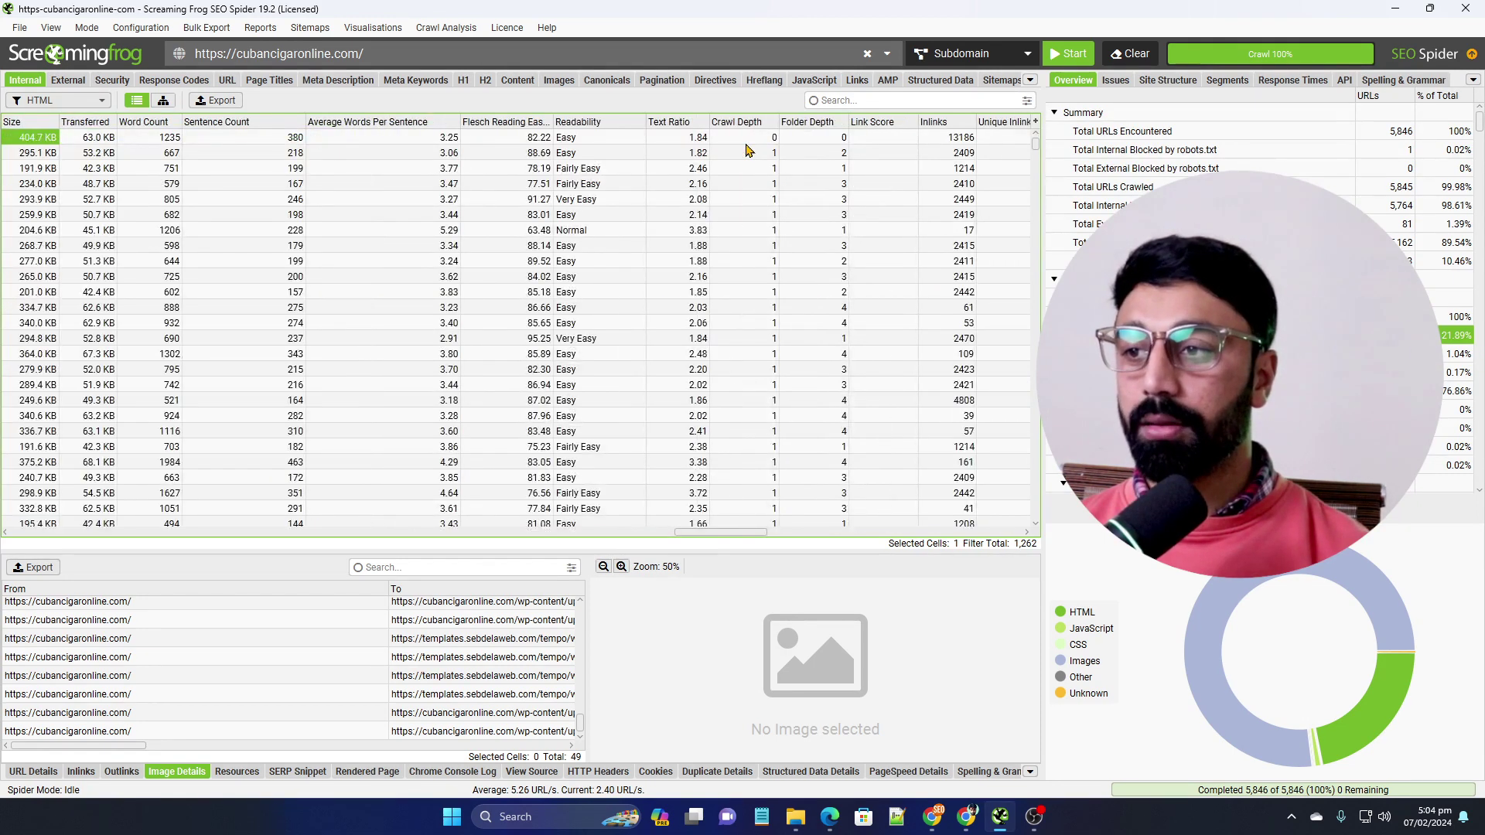
key(Right)
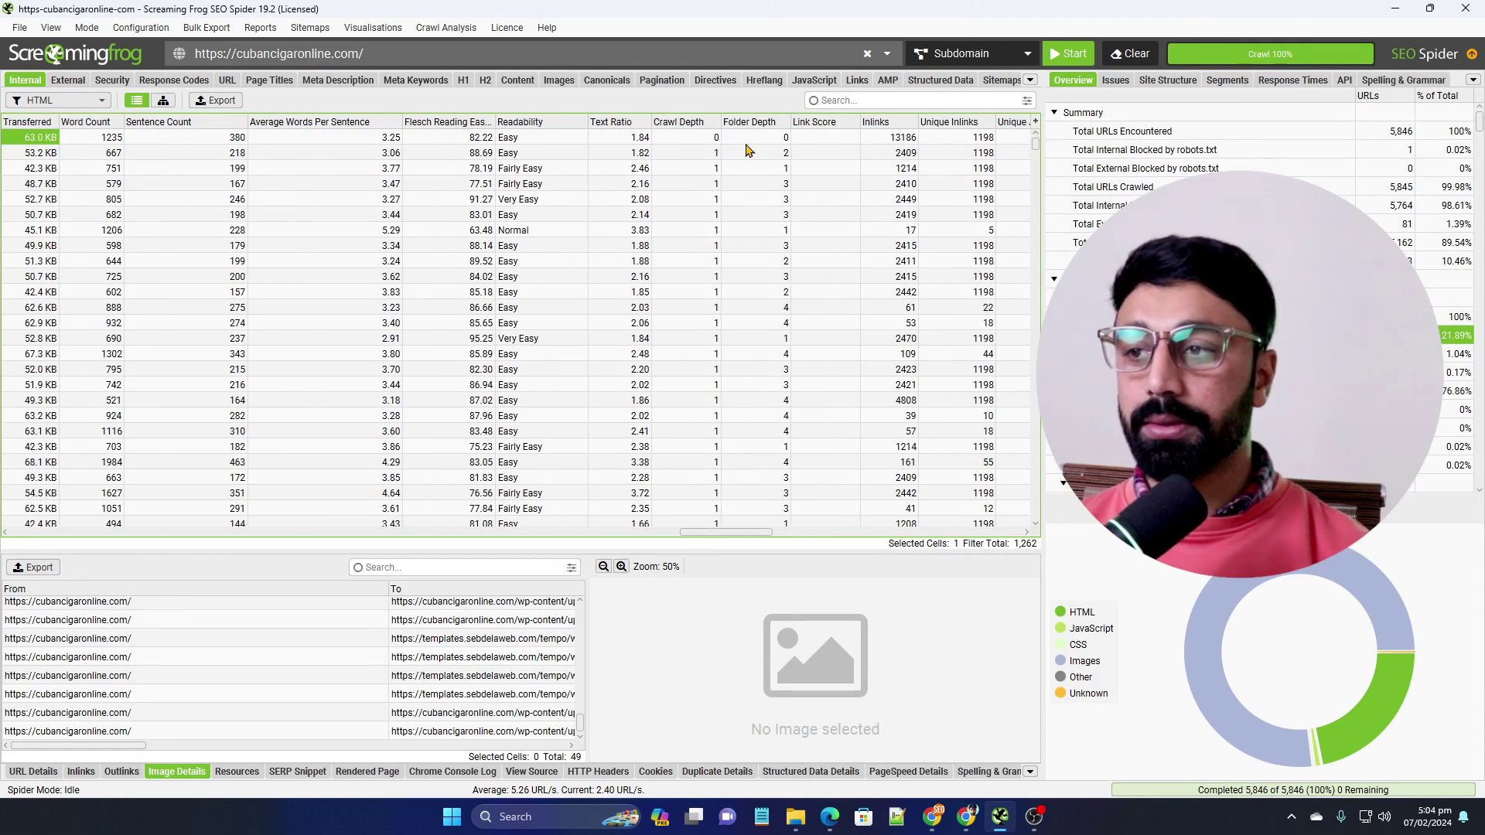
key(Right)
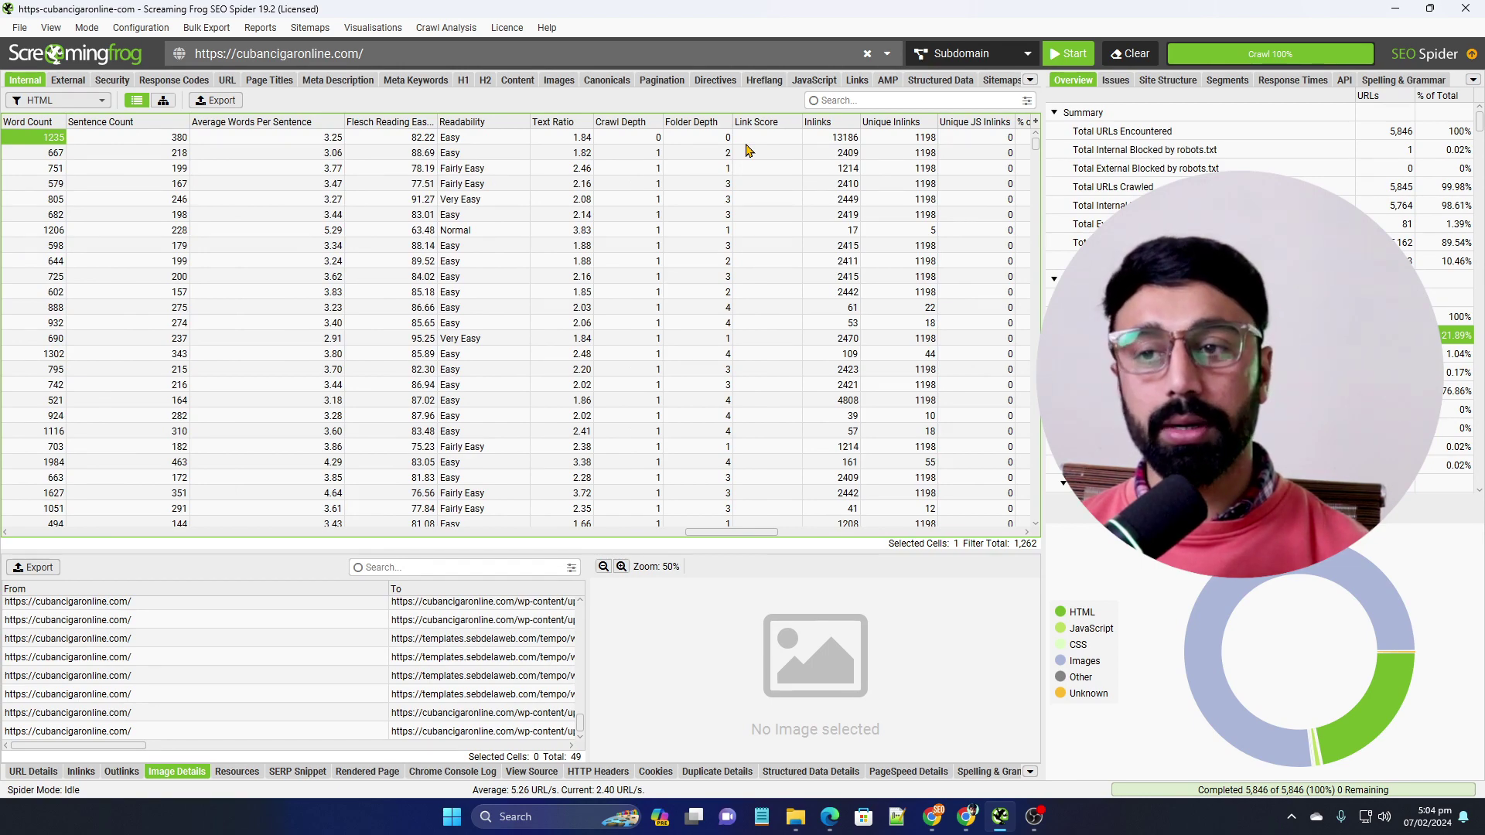
Return to the address, content type and status code columns of the internal HTML pages.
key(Left)
key(Left)
key(Left)
key(Left)
key(Left)
key(Left)
key(Left)
key(Left)
key(Left)
key(Left)
key(Left)
key(Left)
key(Left)
key(Left)
key(Left)
key(Left)
key(Left)
key(Left)
key(Left)
key(Left)
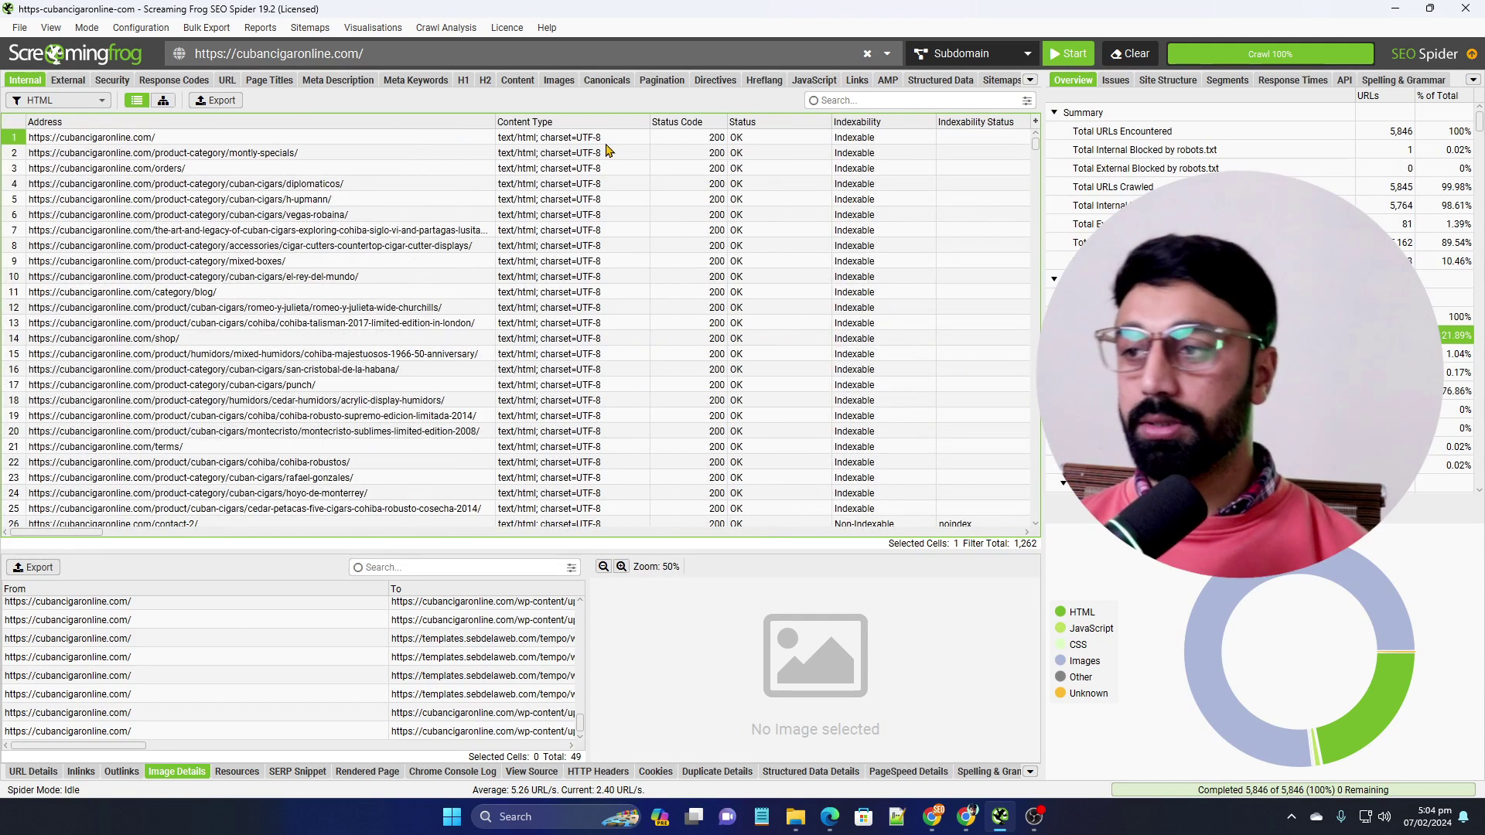
click(73, 82)
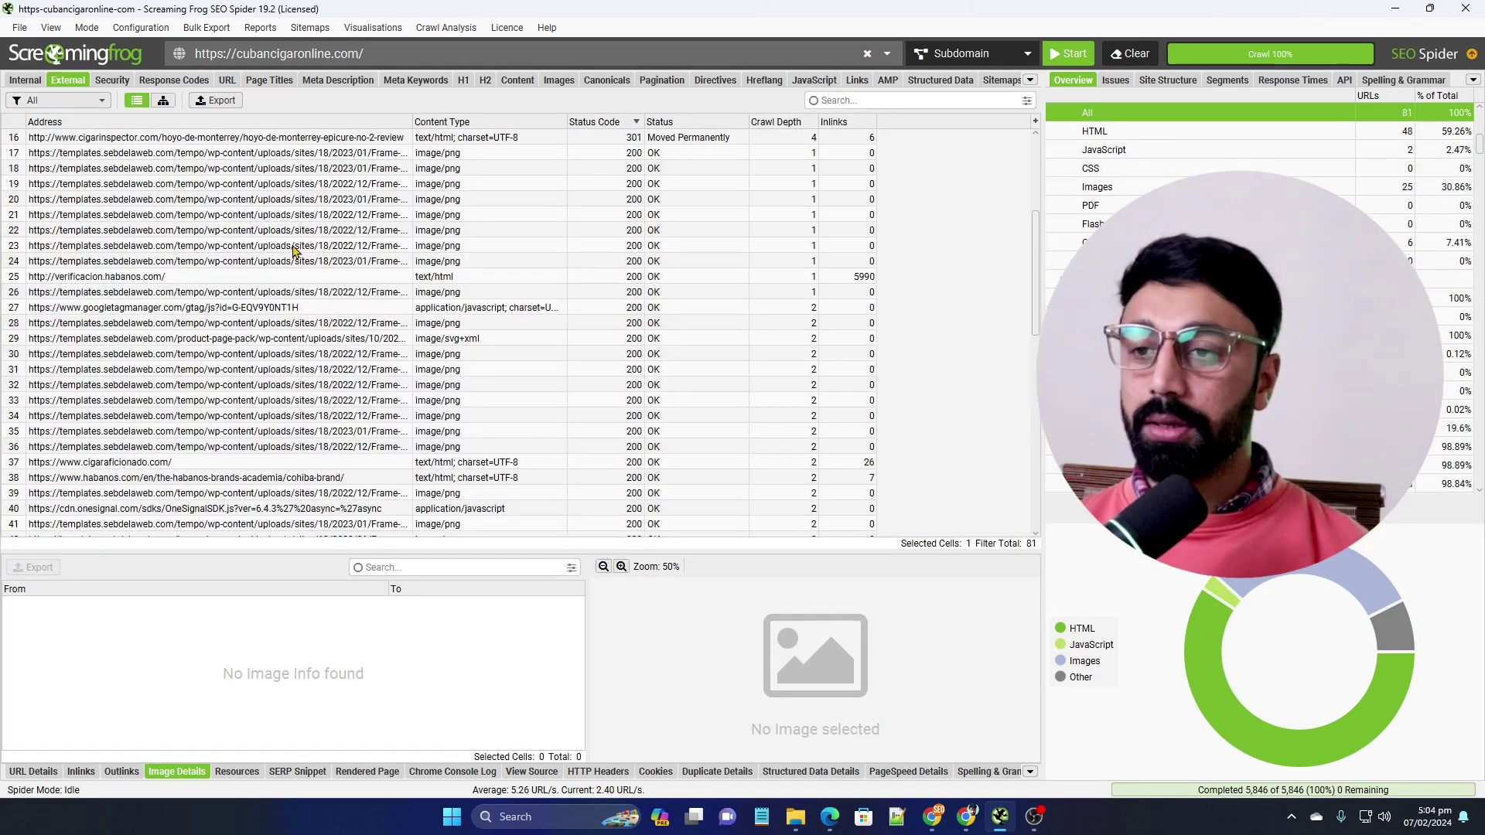
scroll(294, 252, up, 5)
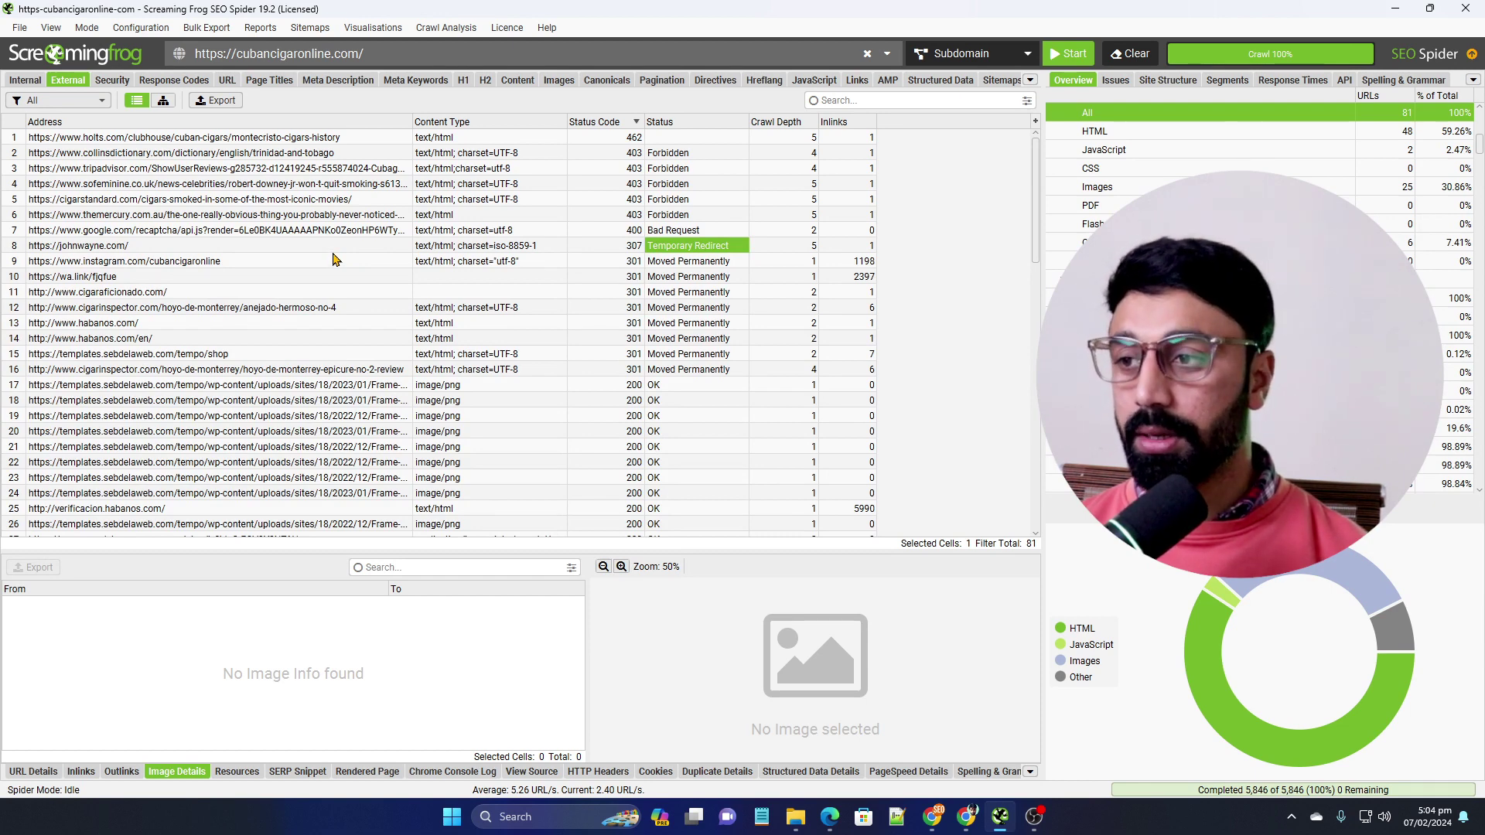
click(236, 263)
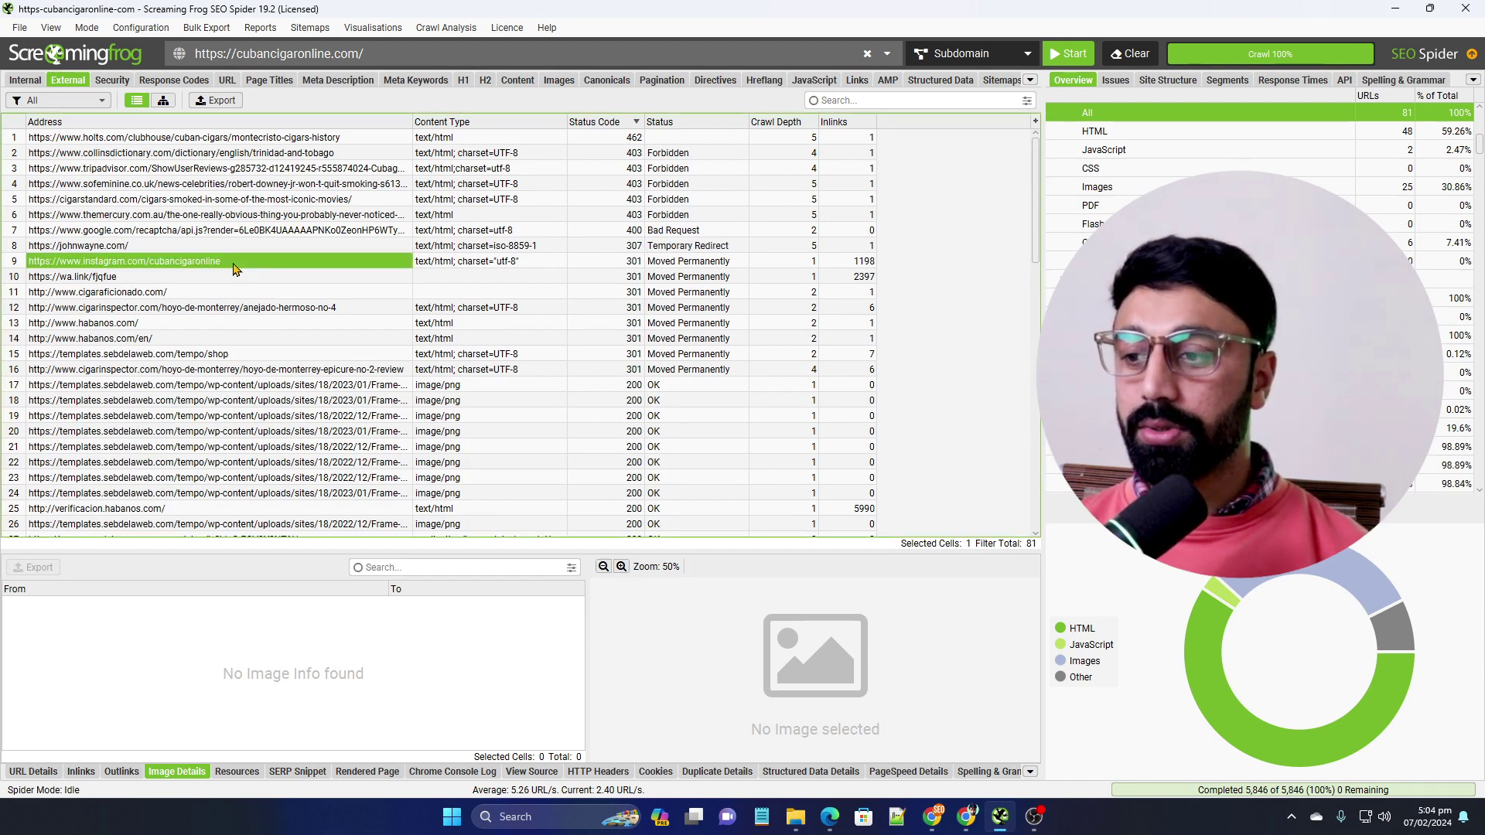
click(46, 773)
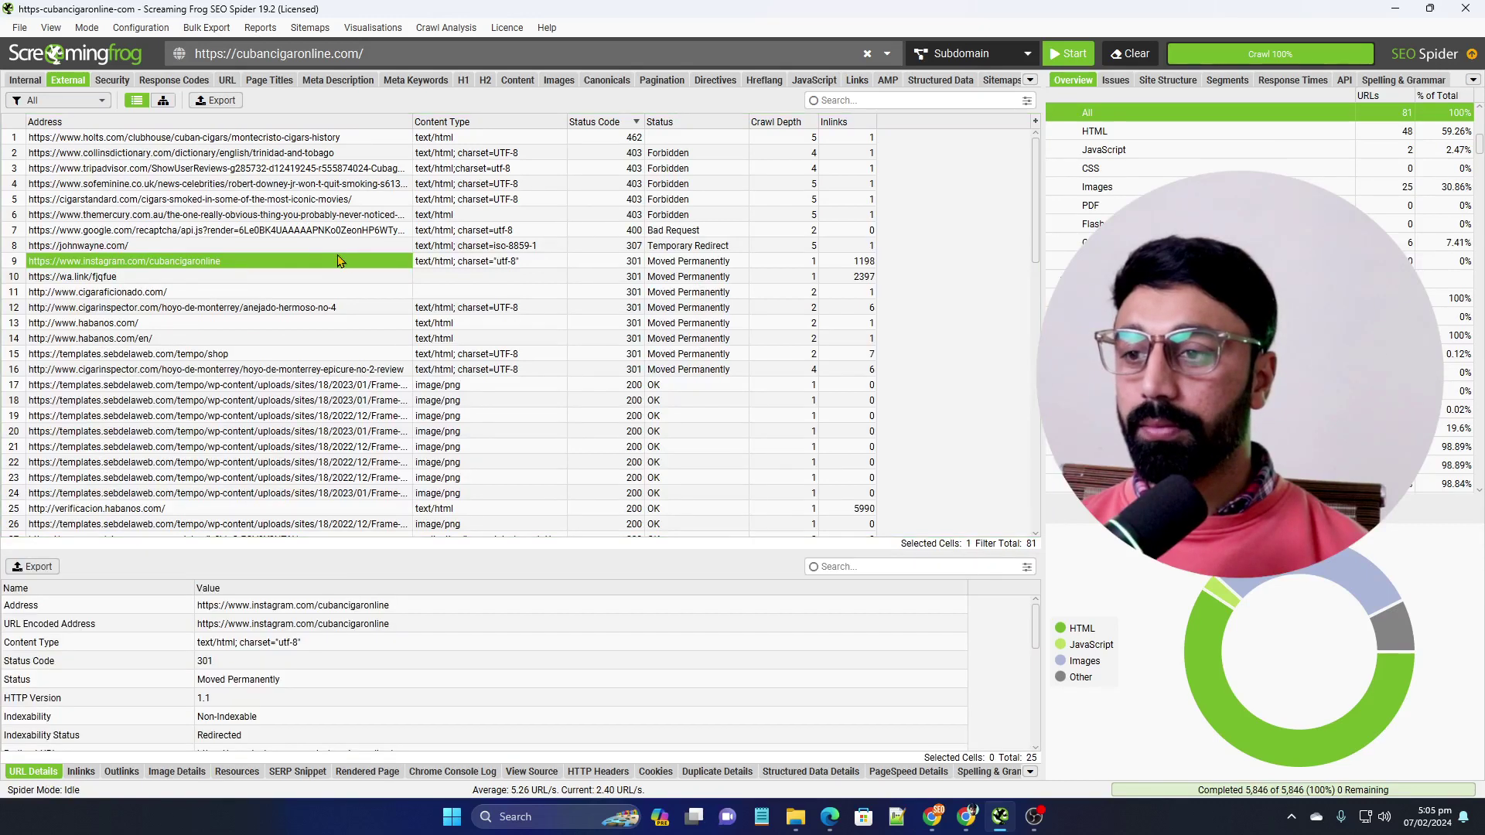
Select the status cells from the Instagram URL down through the redirected external URLs and look over the list.
drag(706, 263, 723, 407)
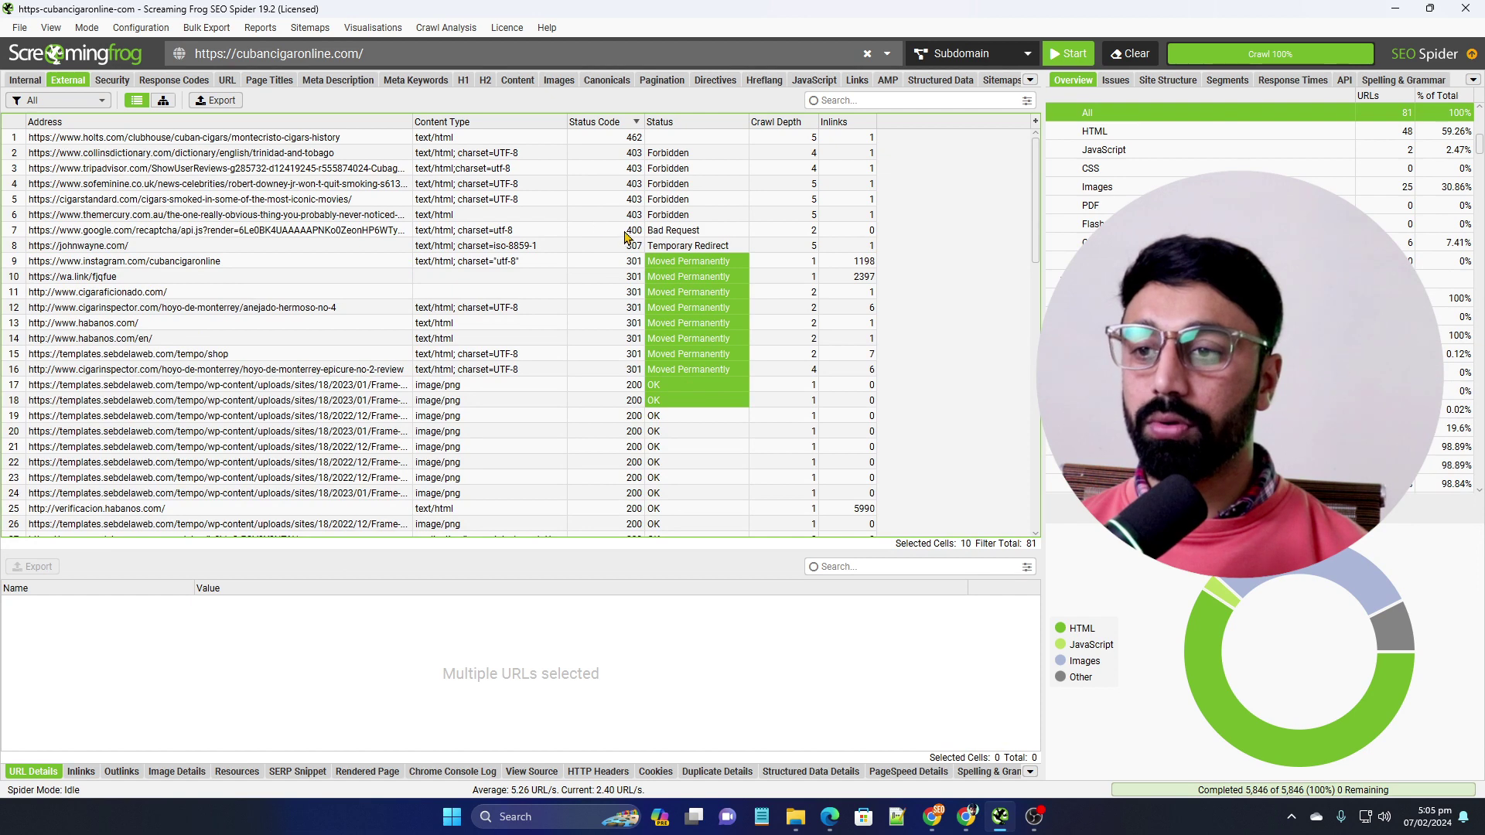
scroll(627, 236, down, 5)
scroll(628, 248, up, 5)
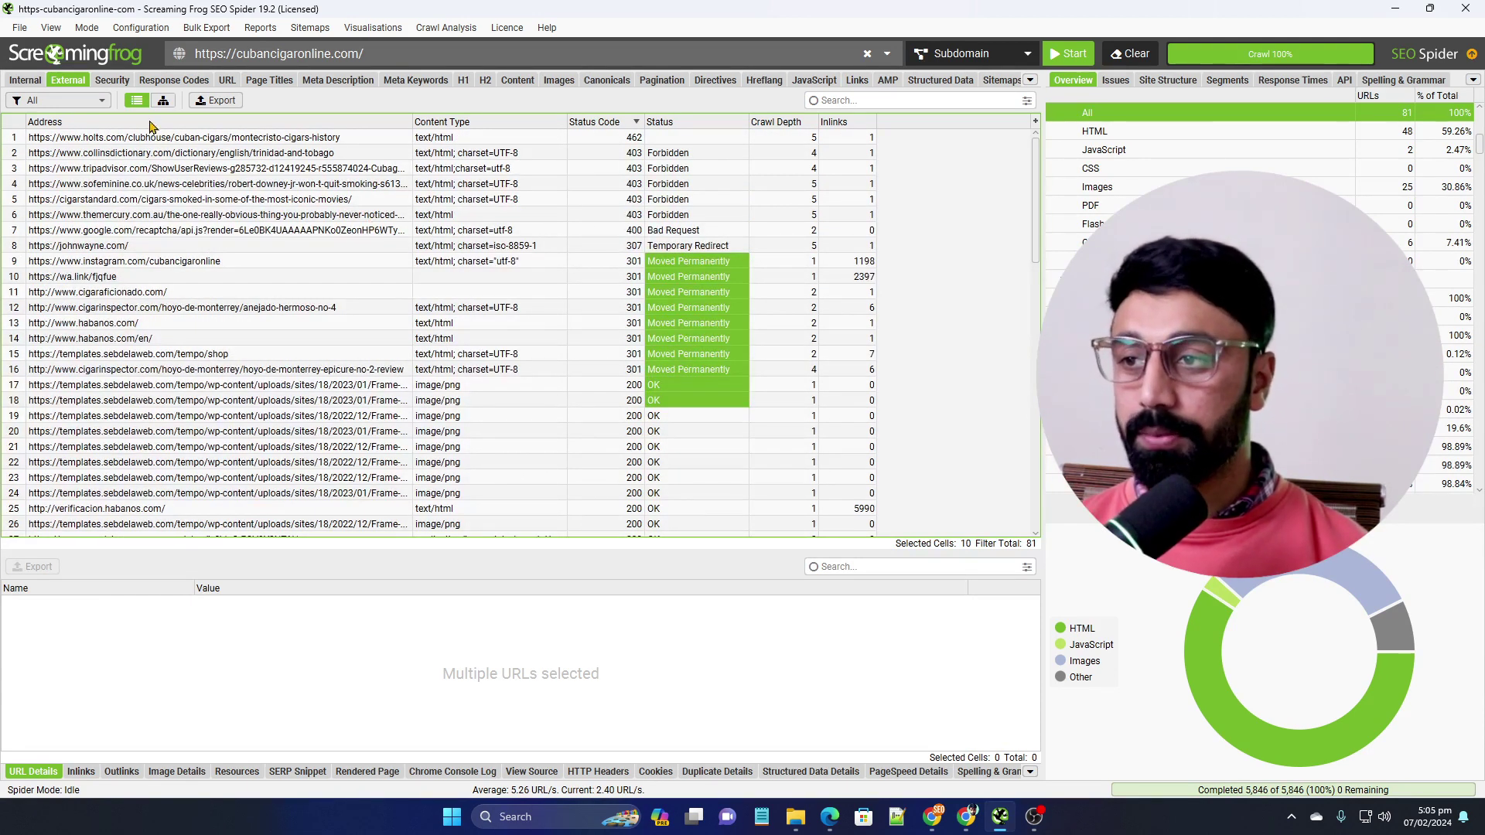
Filter the response codes to Redirection (3xx), look through the URLs, and set the filter back to Client Error (4xx).
click(113, 84)
click(157, 82)
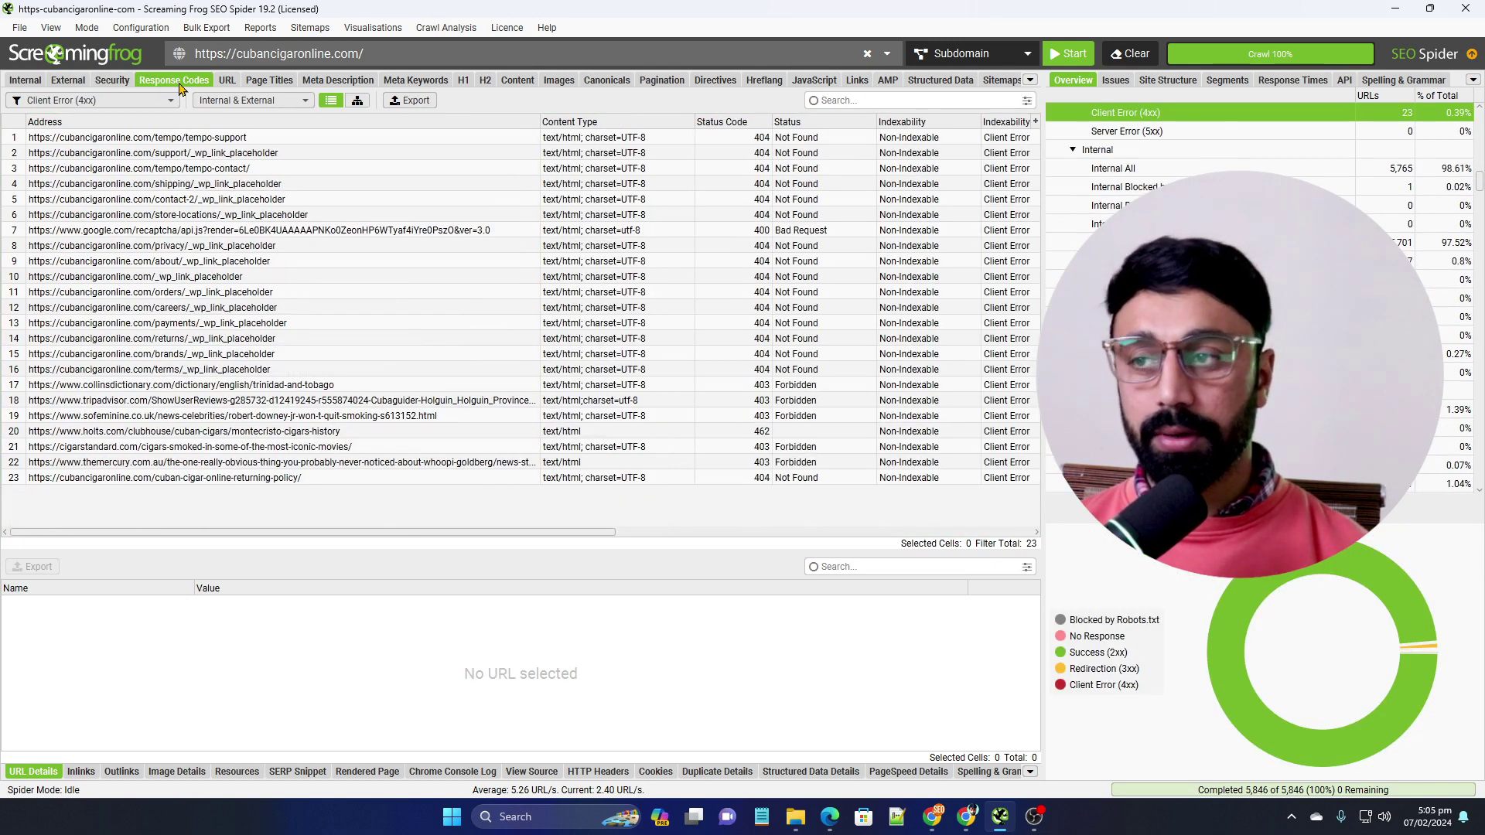
click(174, 99)
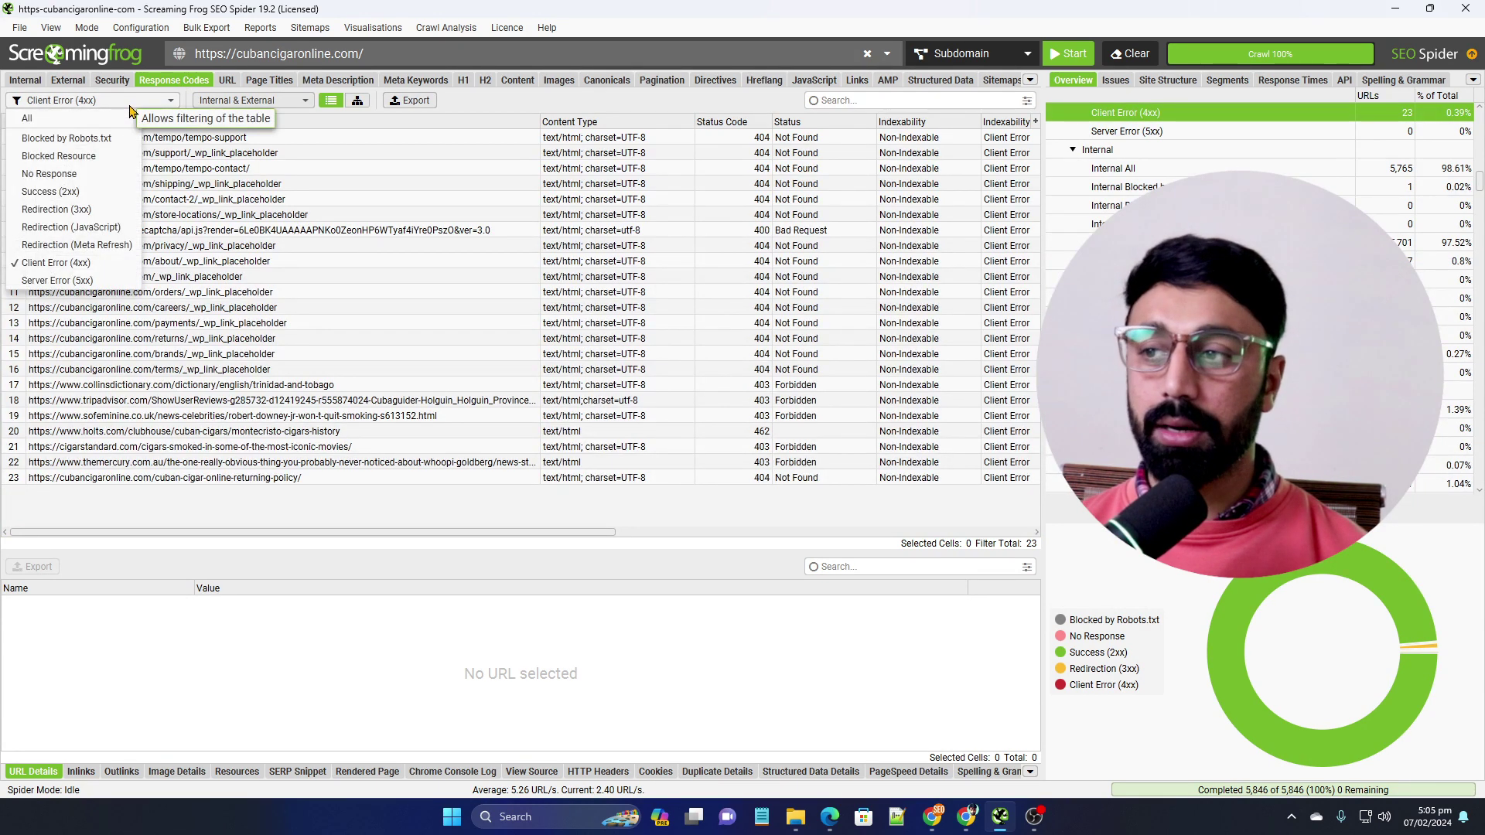
click(68, 216)
scroll(464, 271, down, 10)
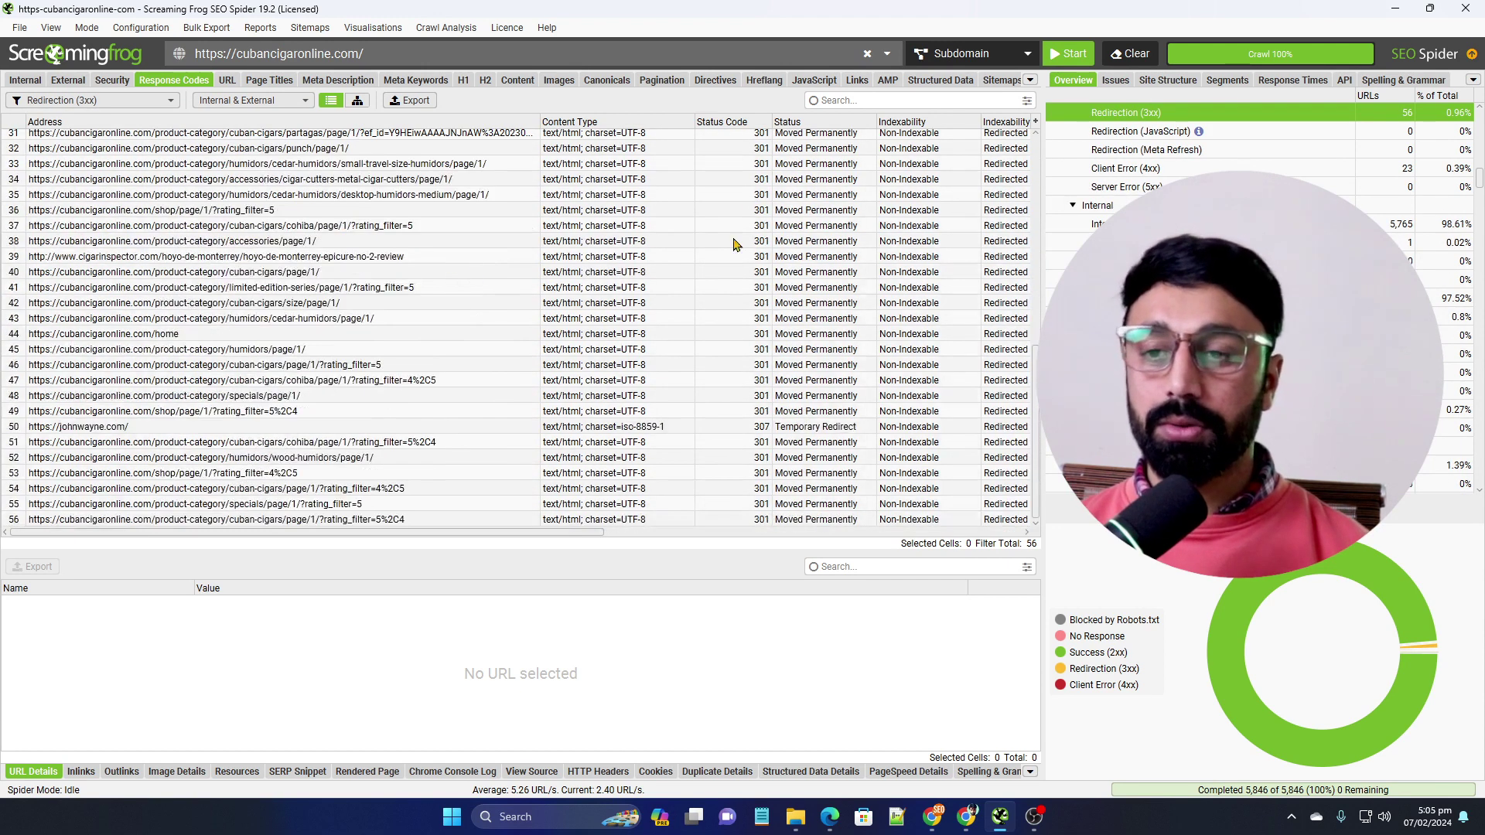
scroll(754, 274, up, 10)
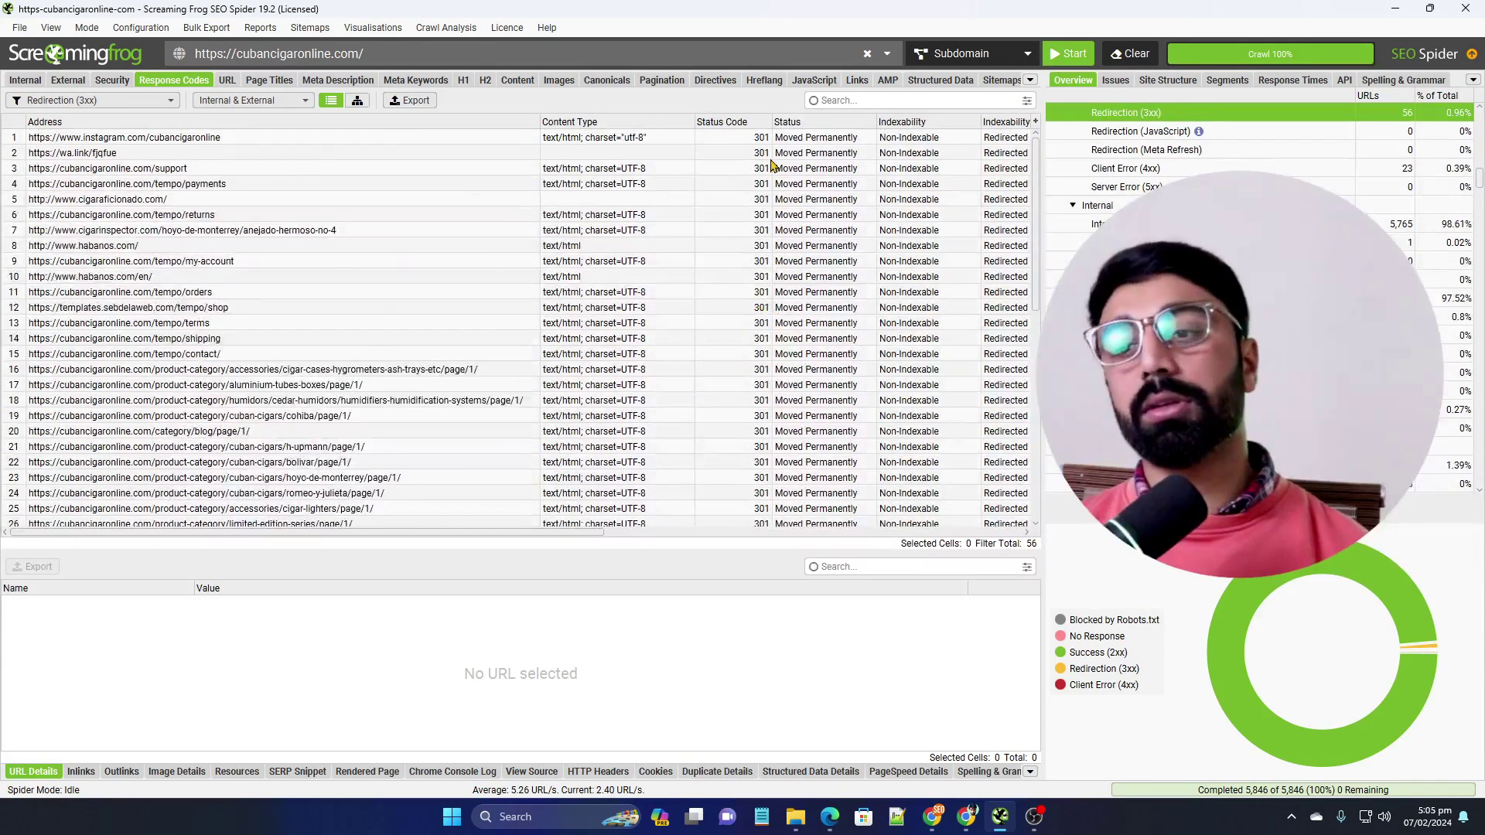
click(140, 102)
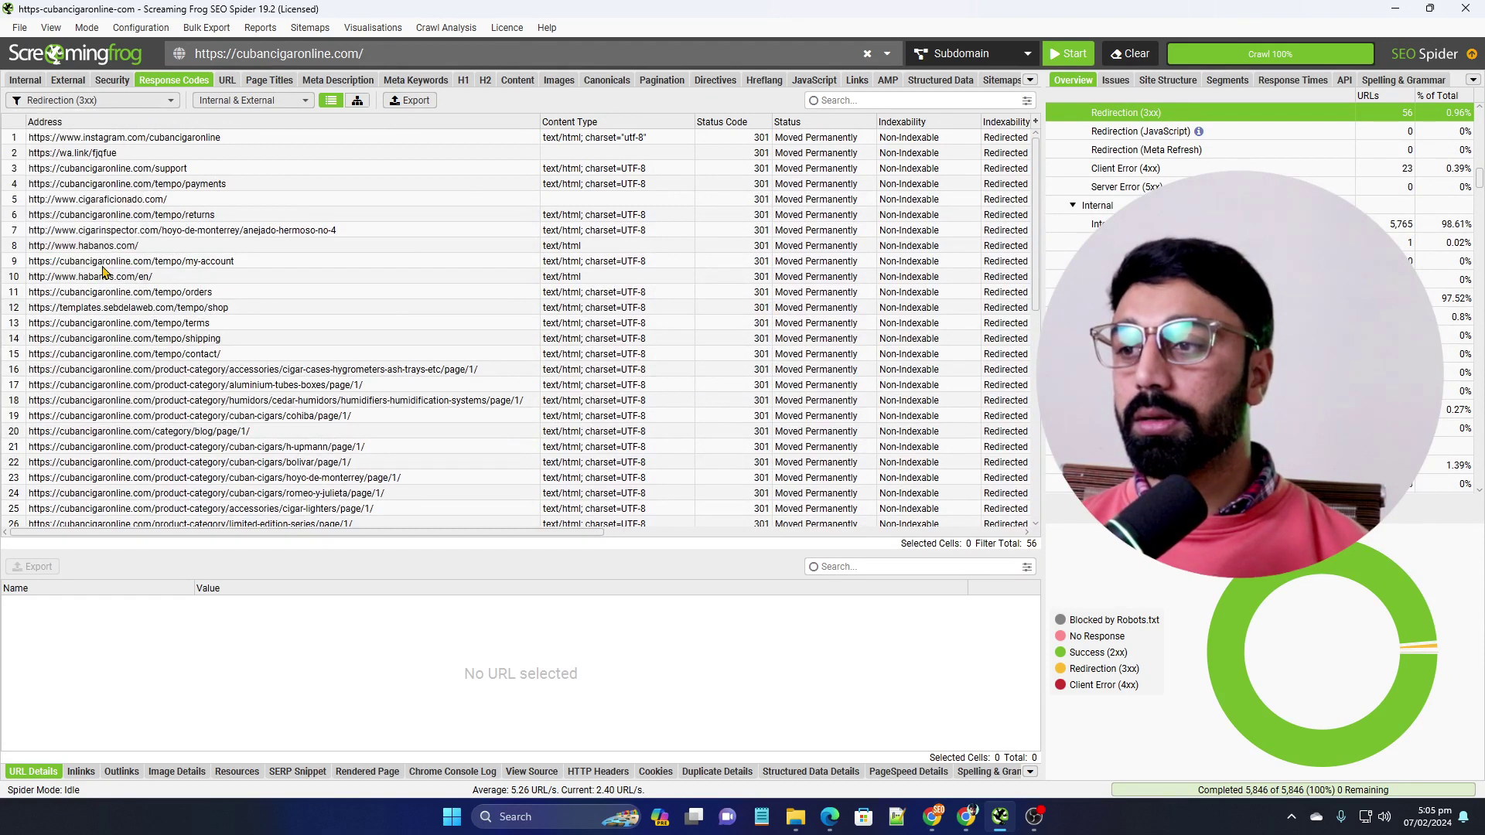
click(103, 267)
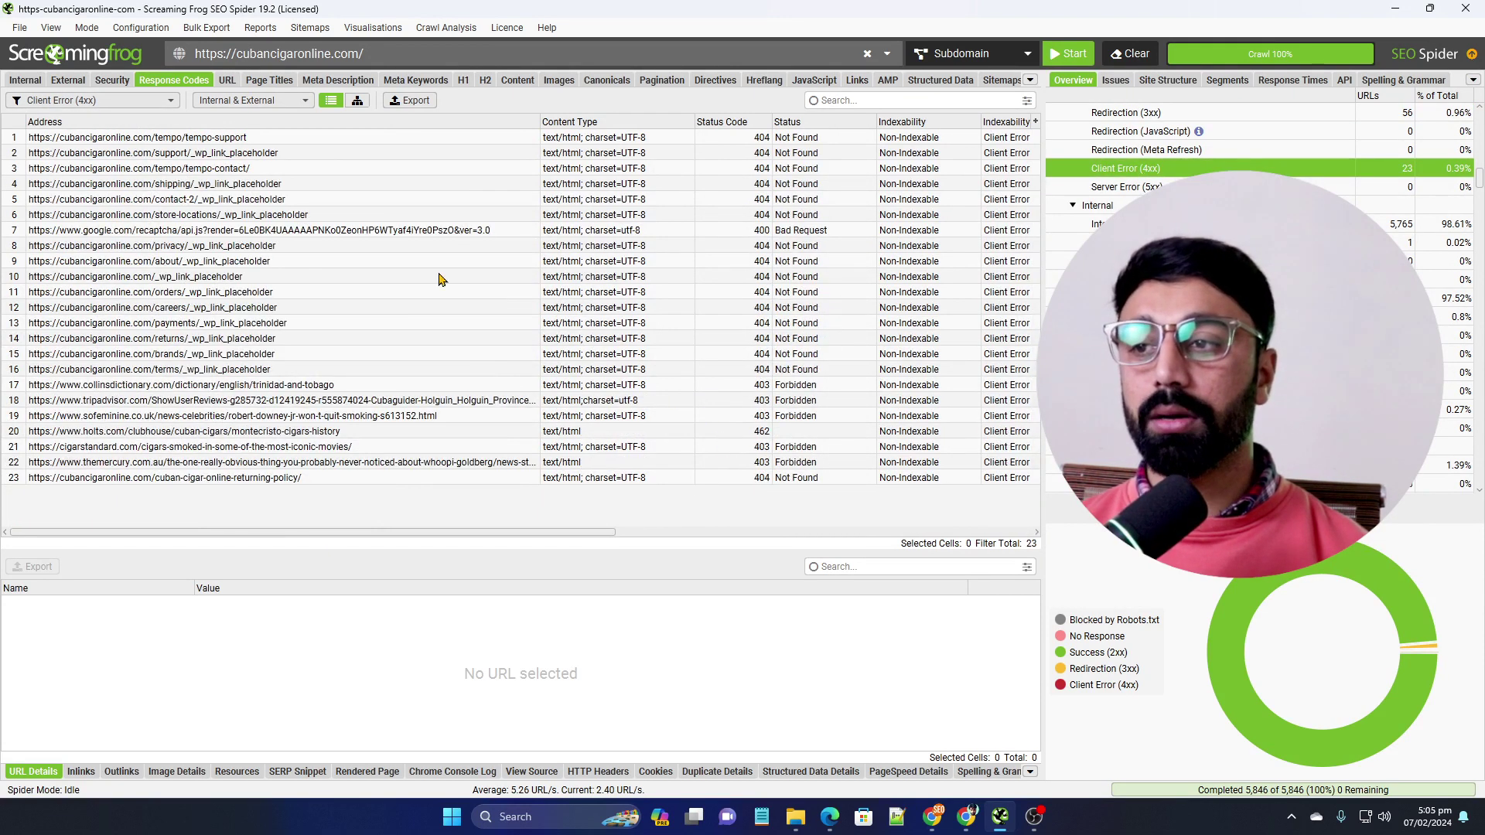
Look through the URL, page title and meta description data and the matching sections of the crawl overview.
click(226, 80)
click(269, 80)
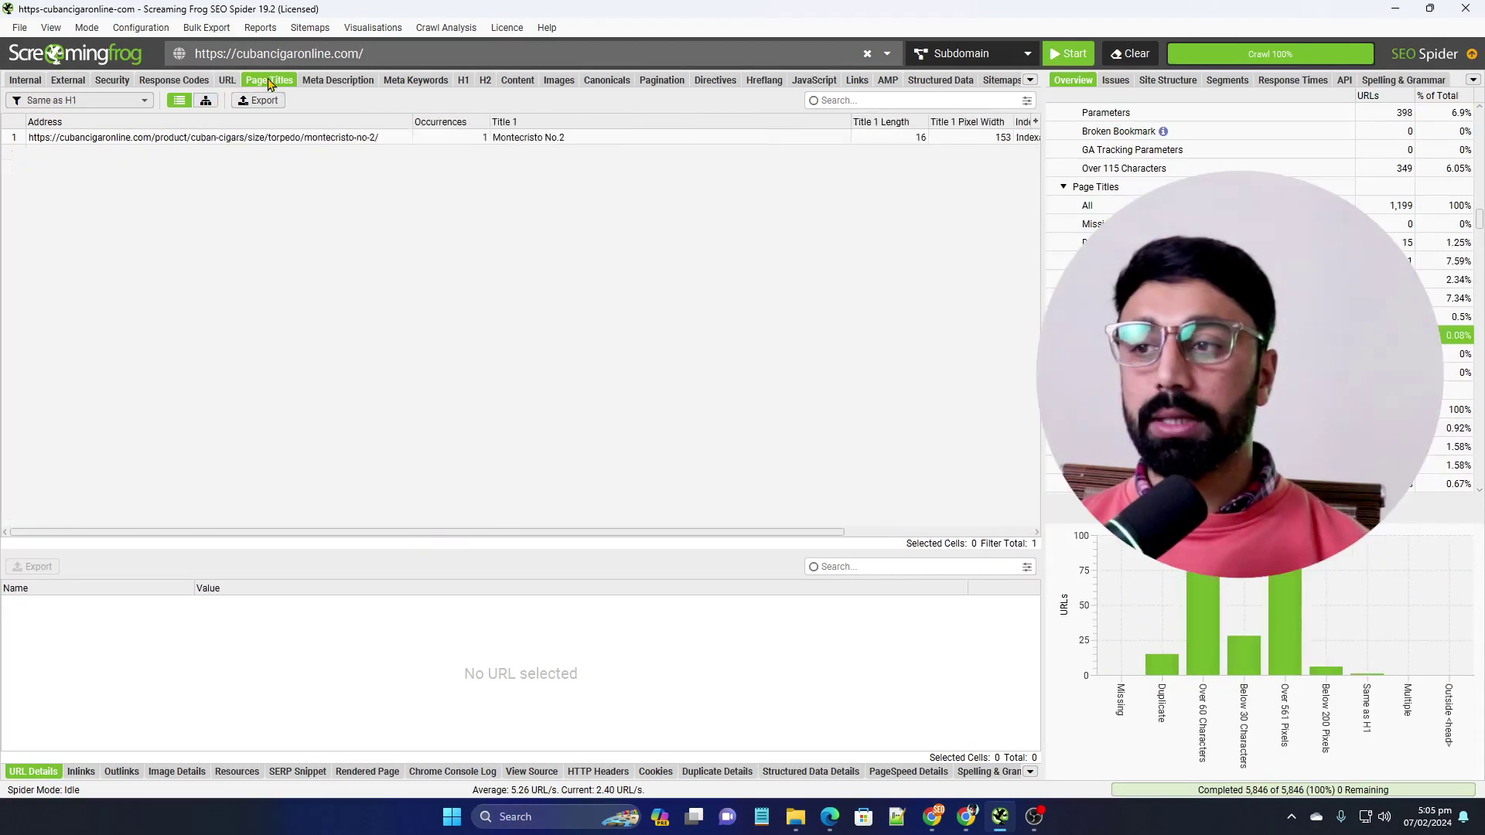
click(338, 80)
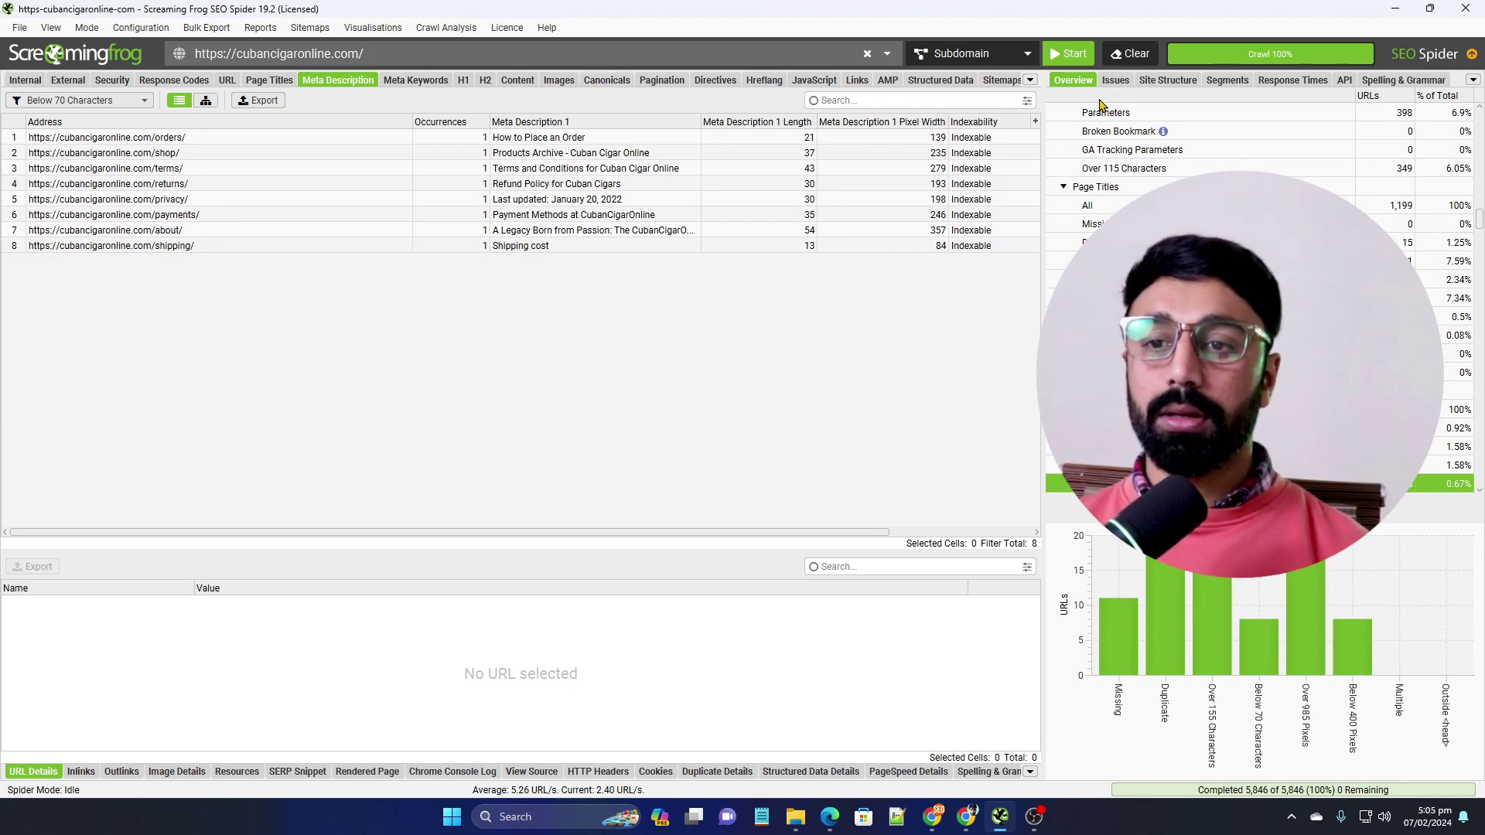
scroll(1098, 155, down, 3)
scroll(1098, 193, down, 6)
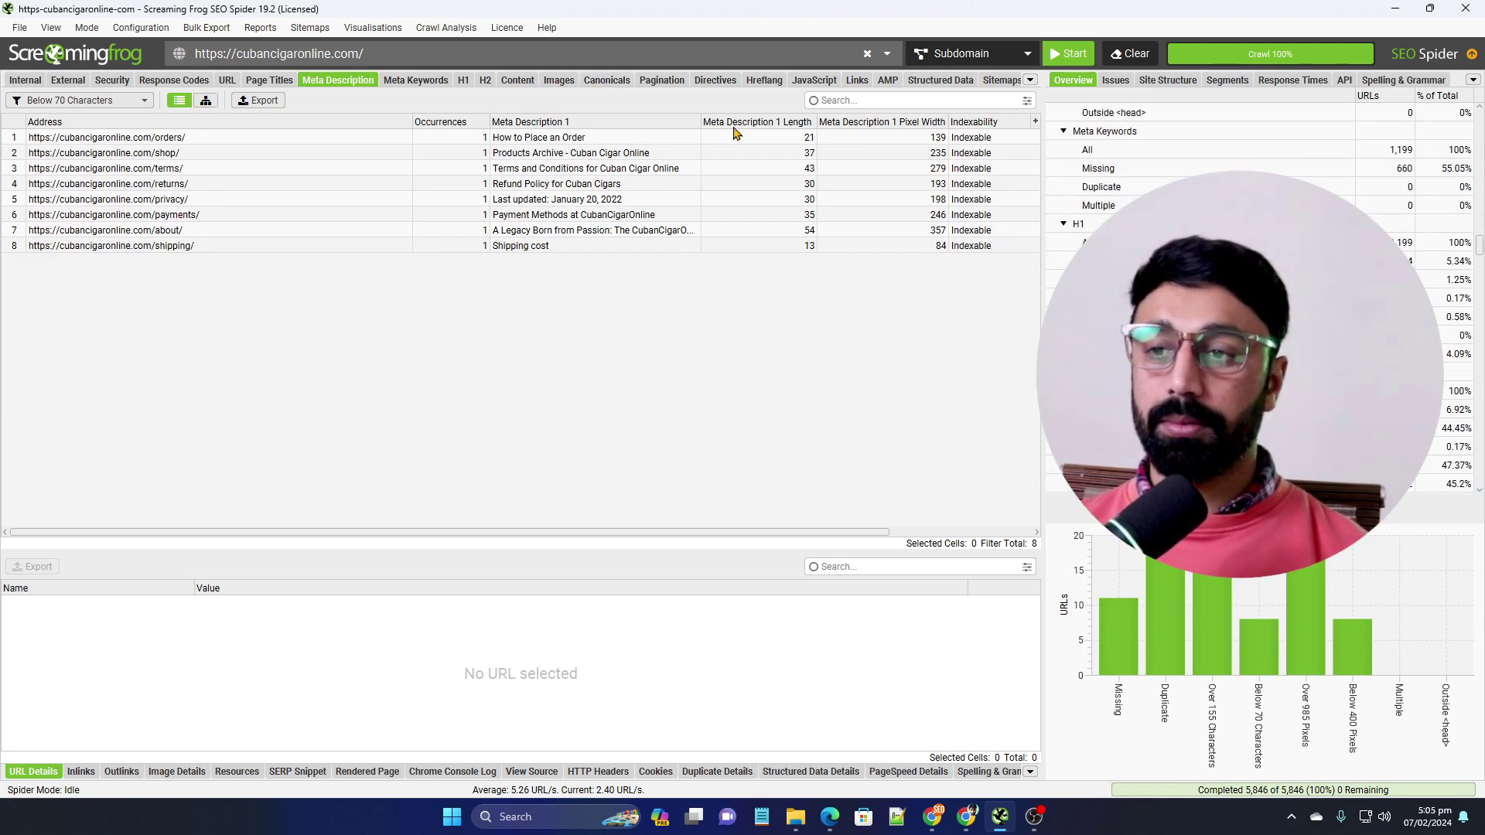
scroll(1098, 194, up, 15)
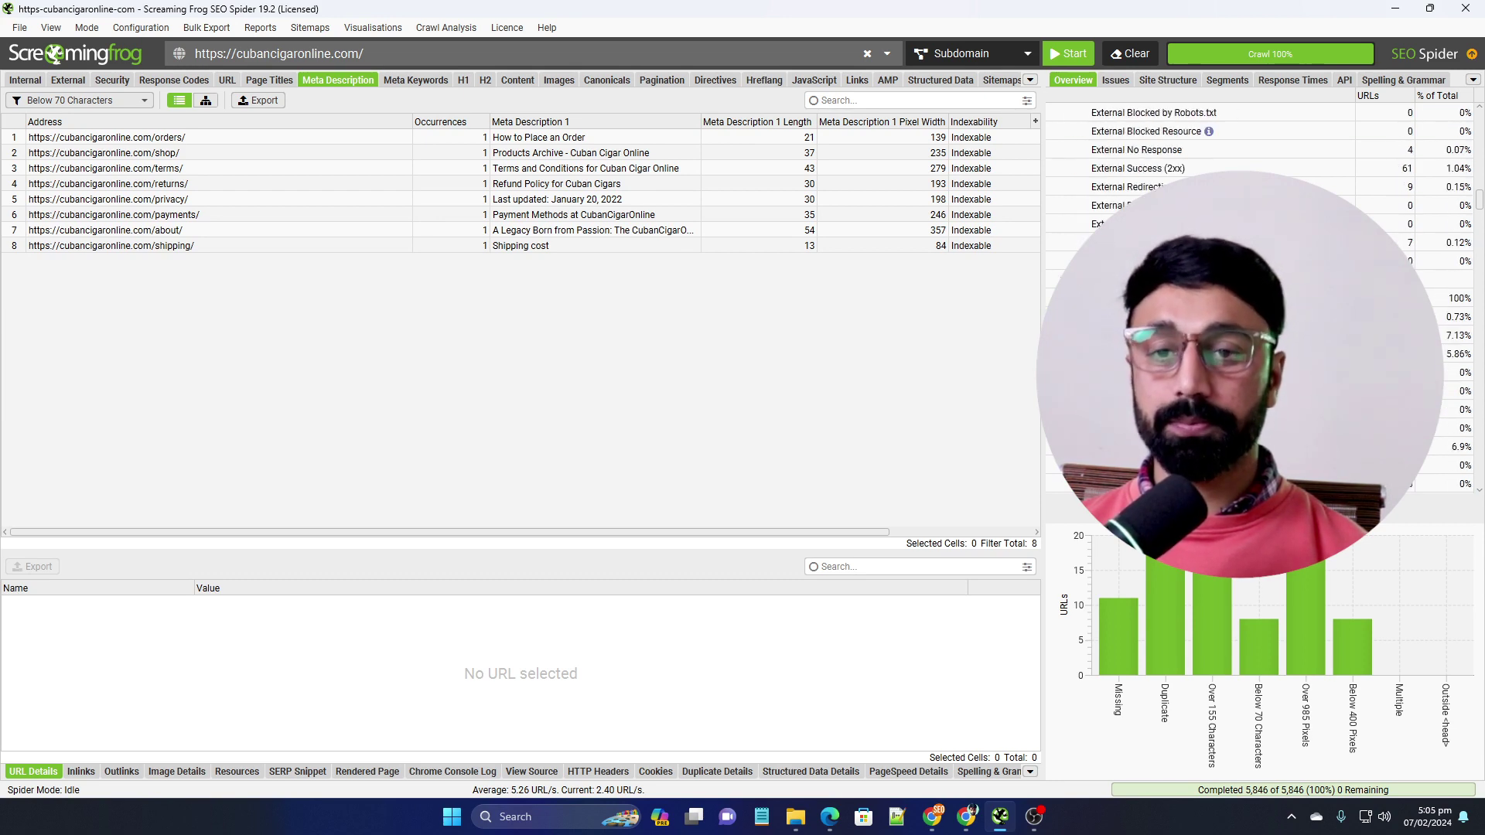
scroll(1259, 298, up, 8)
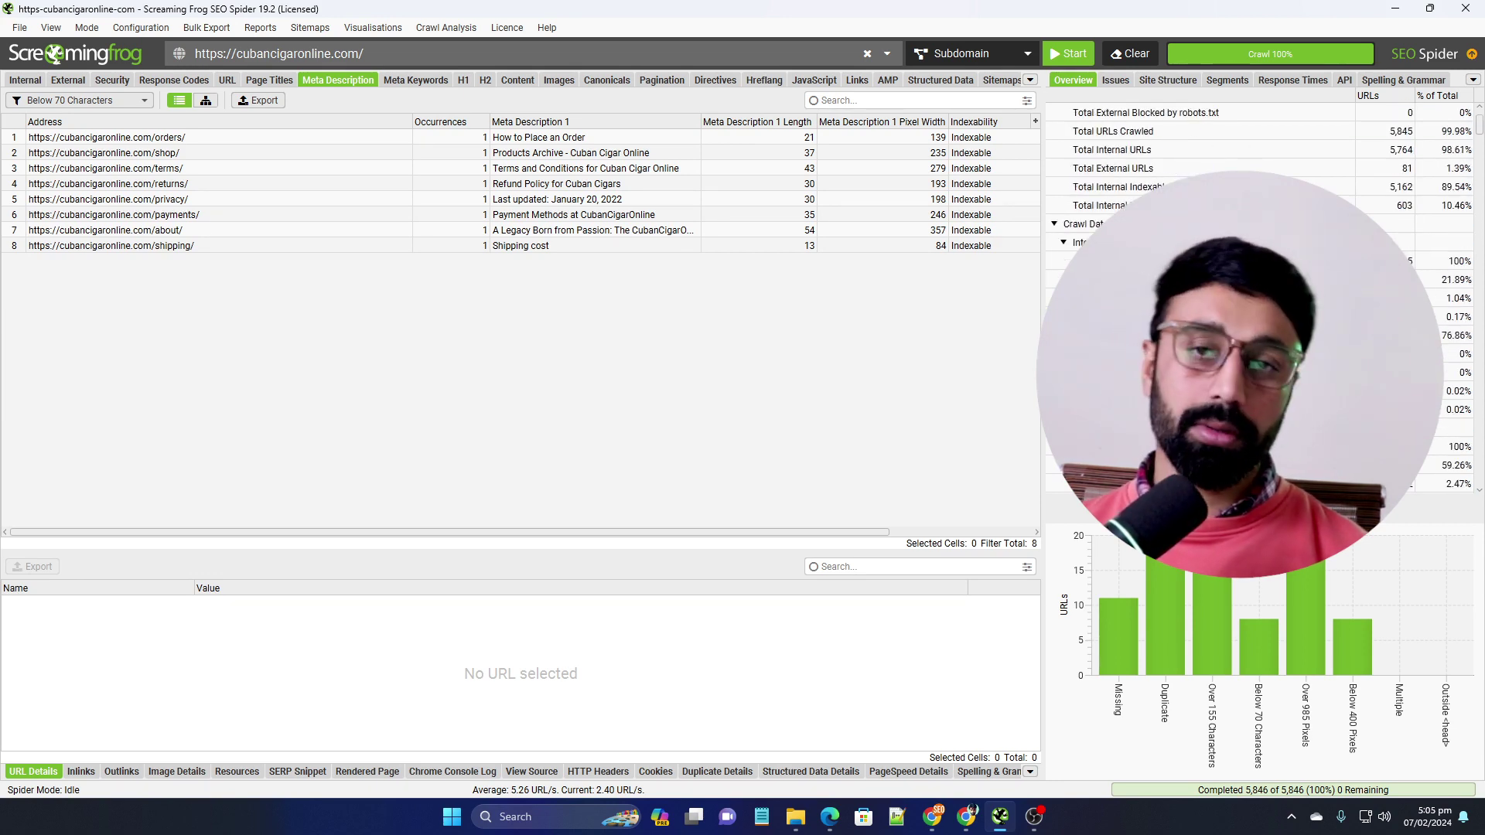
Return to the internal HTML pages and sort them by status code in descending order.
click(24, 80)
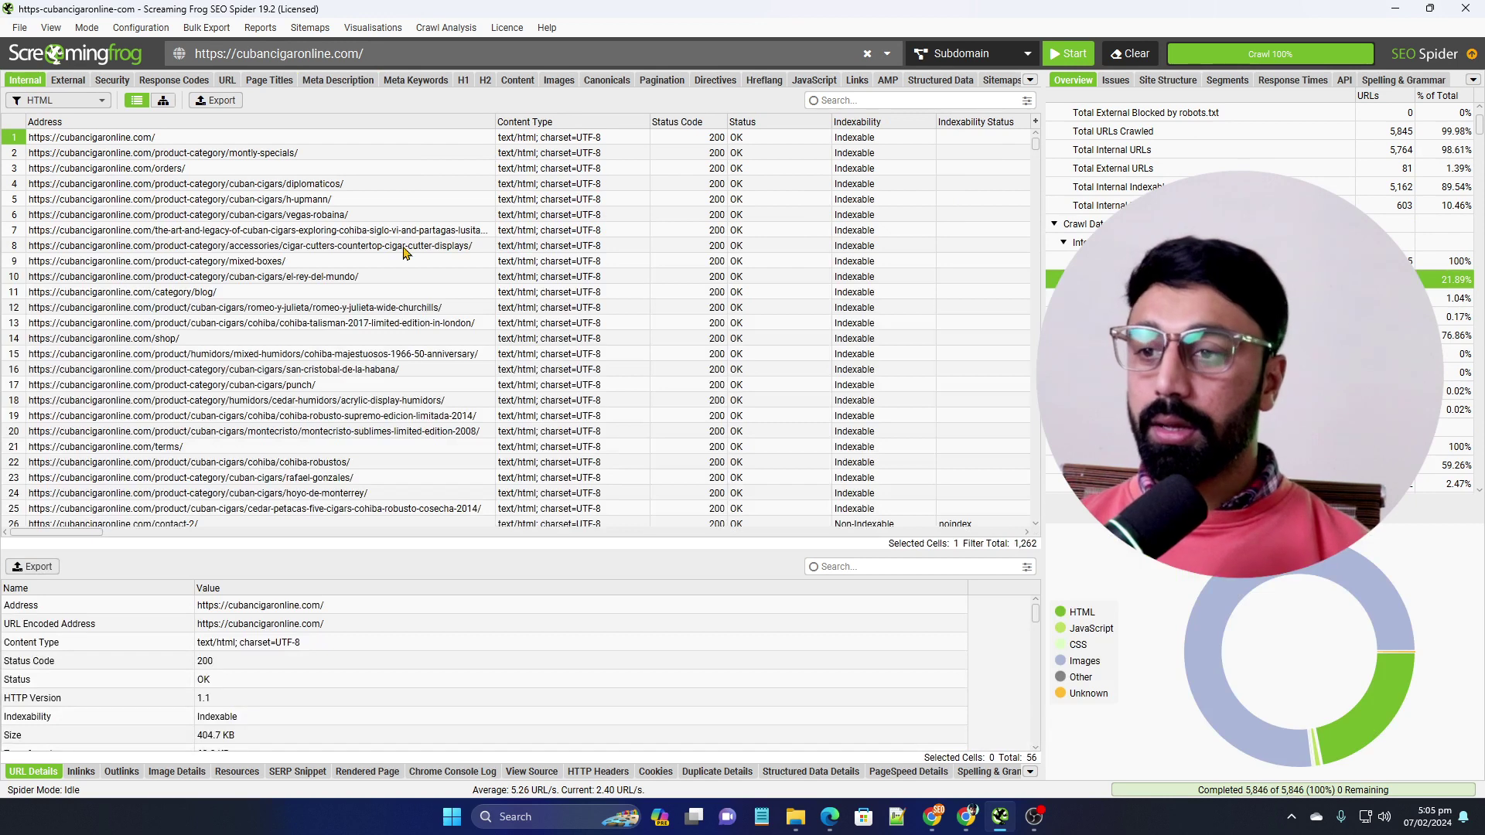
click(694, 122)
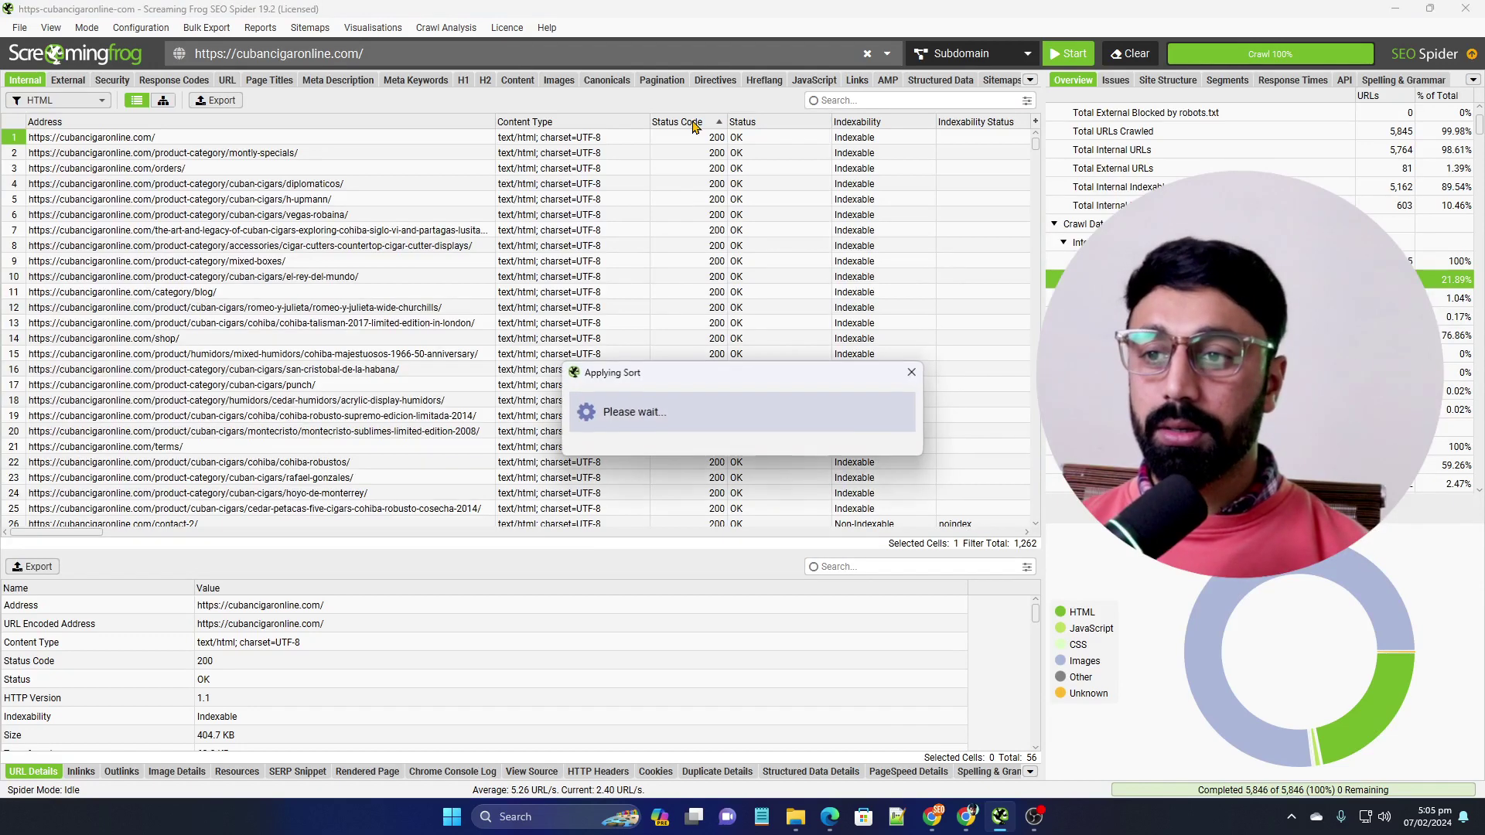
click(694, 124)
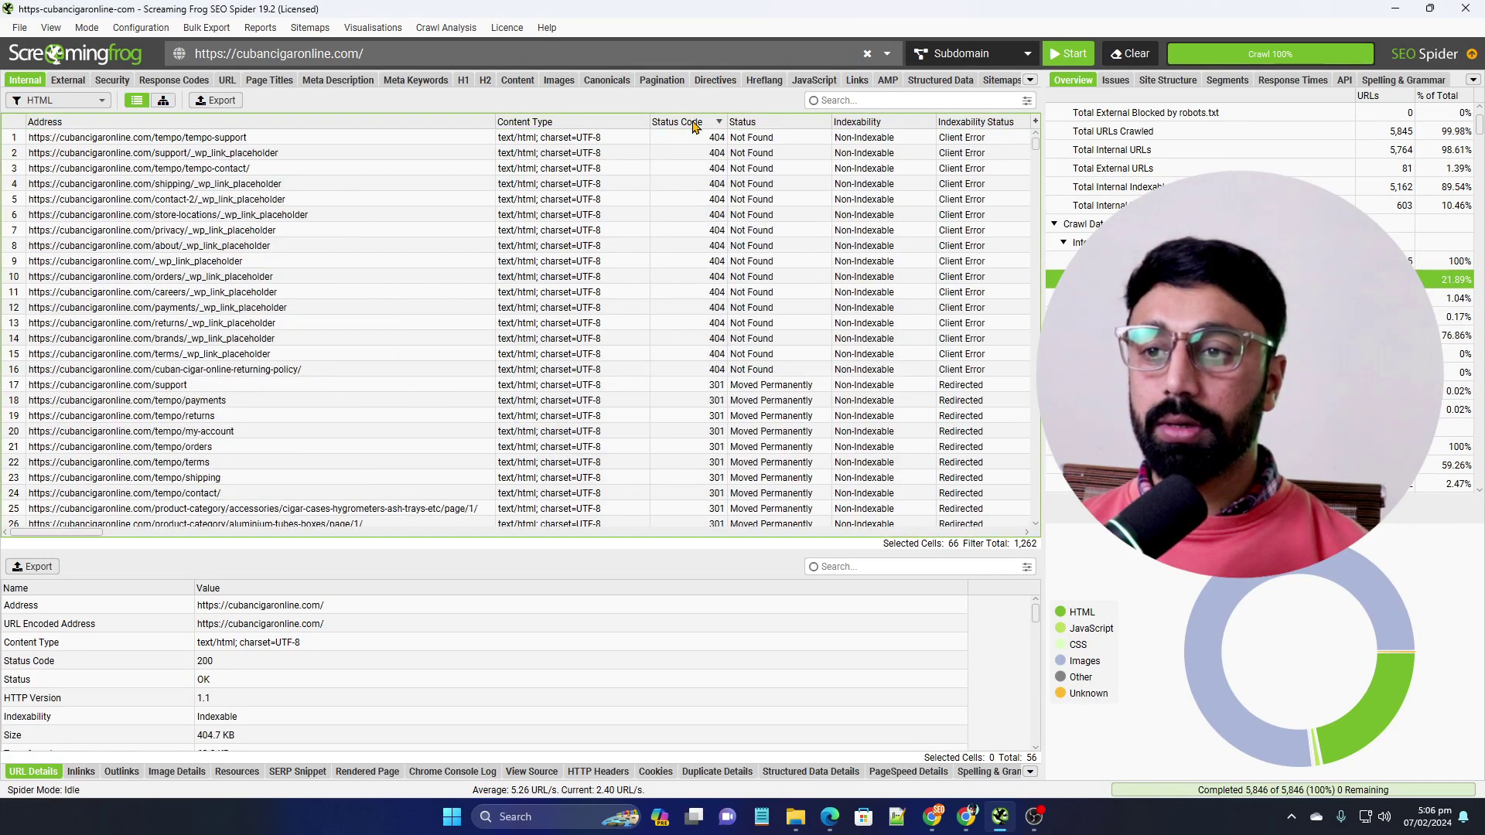
Select the 404 page /tempo/tempo-support and list its inlinks.
click(696, 144)
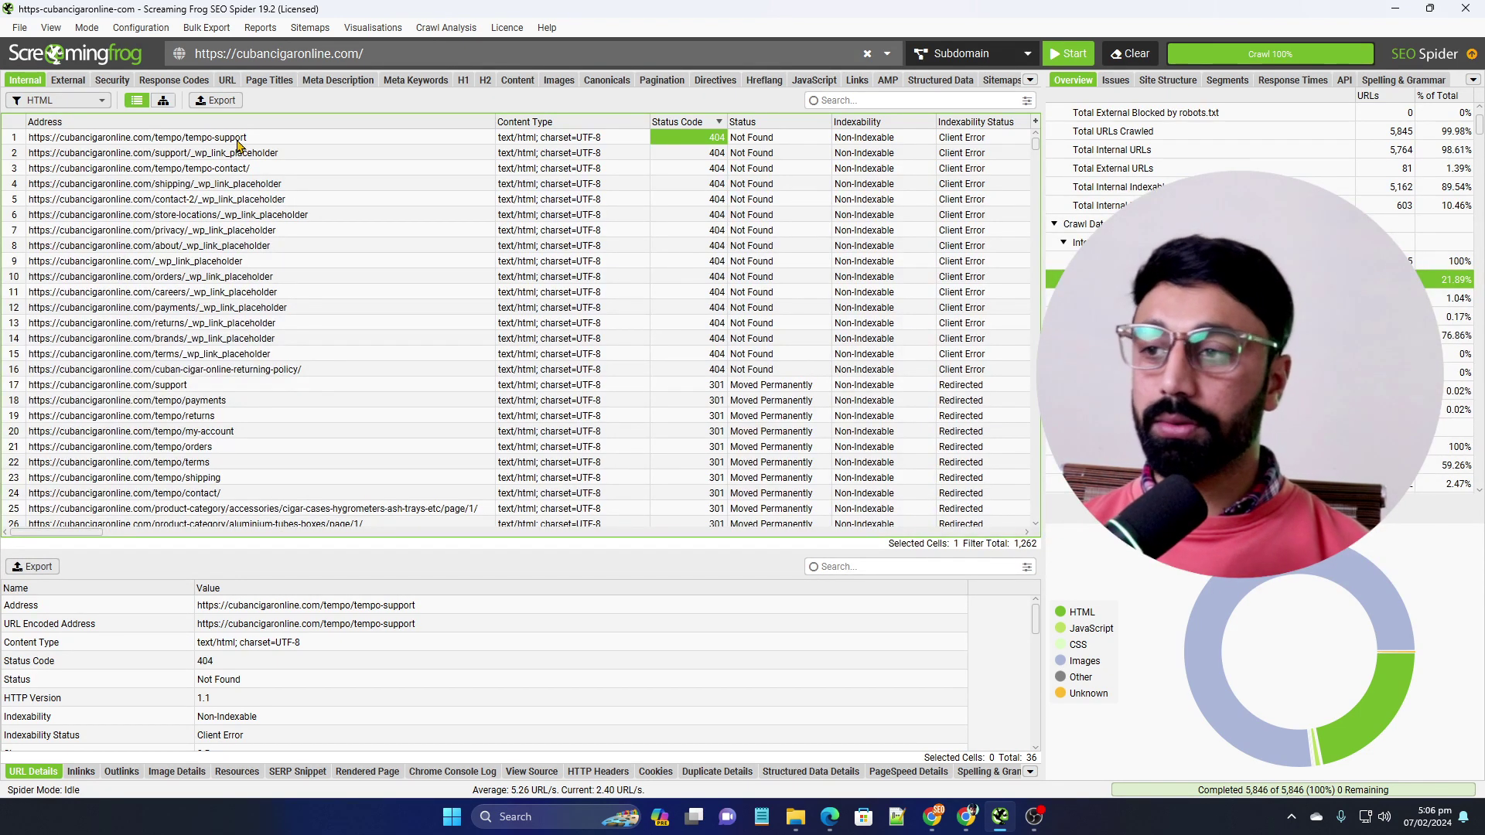
click(188, 144)
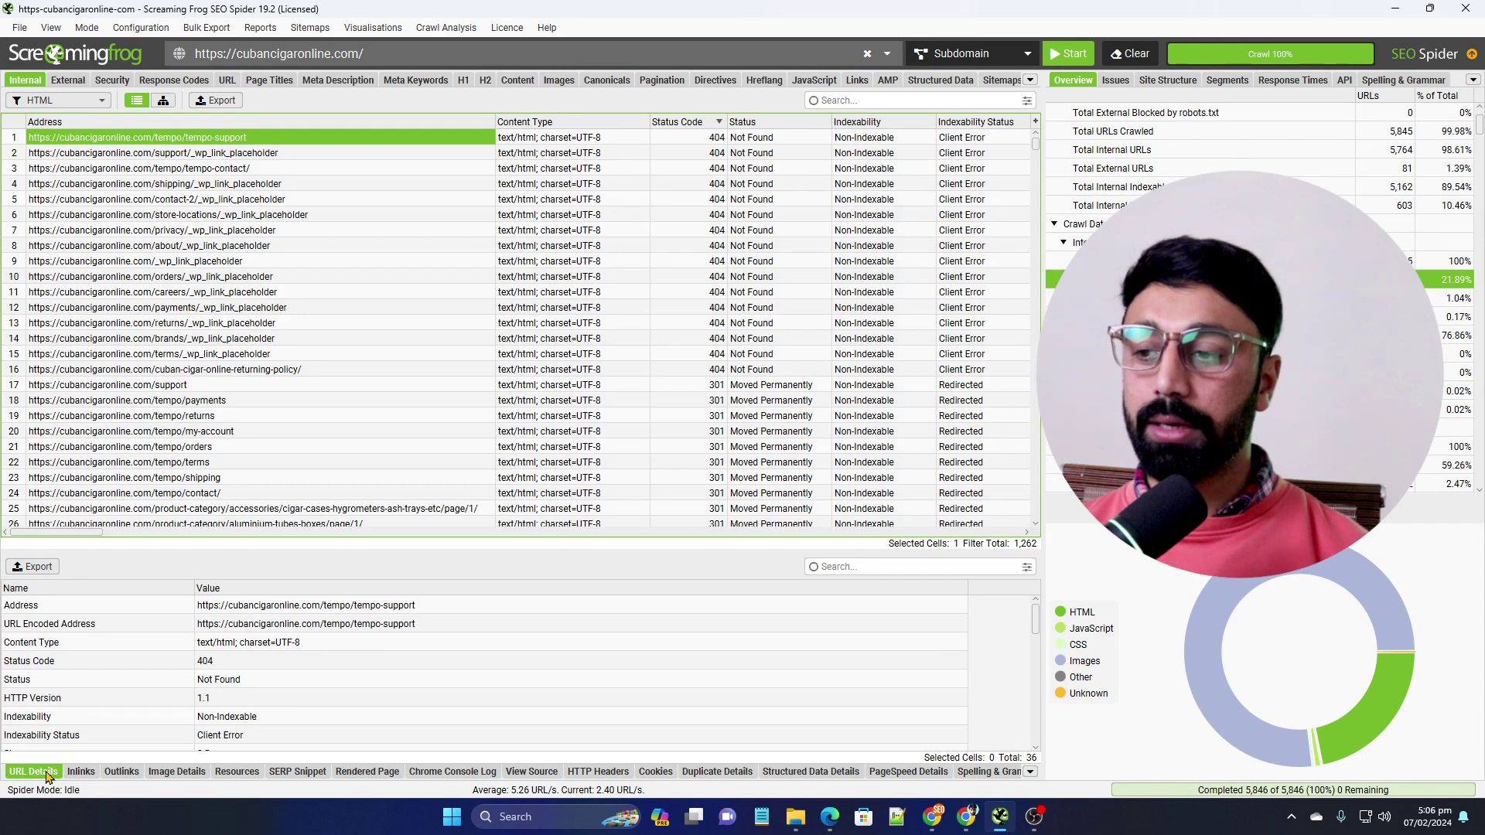
click(81, 772)
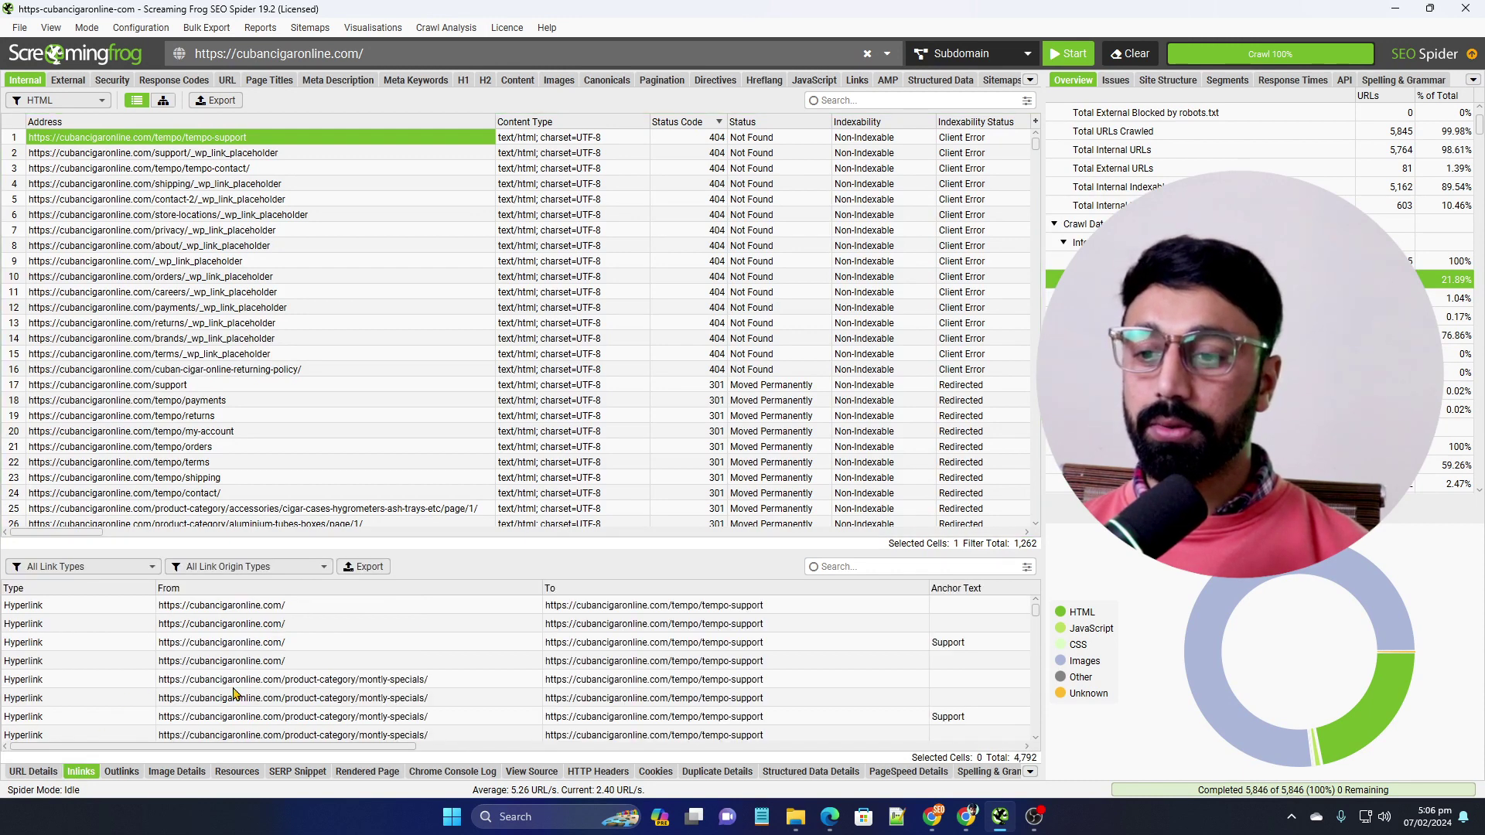
Examine the source pages and target addresses of the inlinks to /tempo/tempo-support, selecting a run of target cells.
click(206, 650)
click(565, 650)
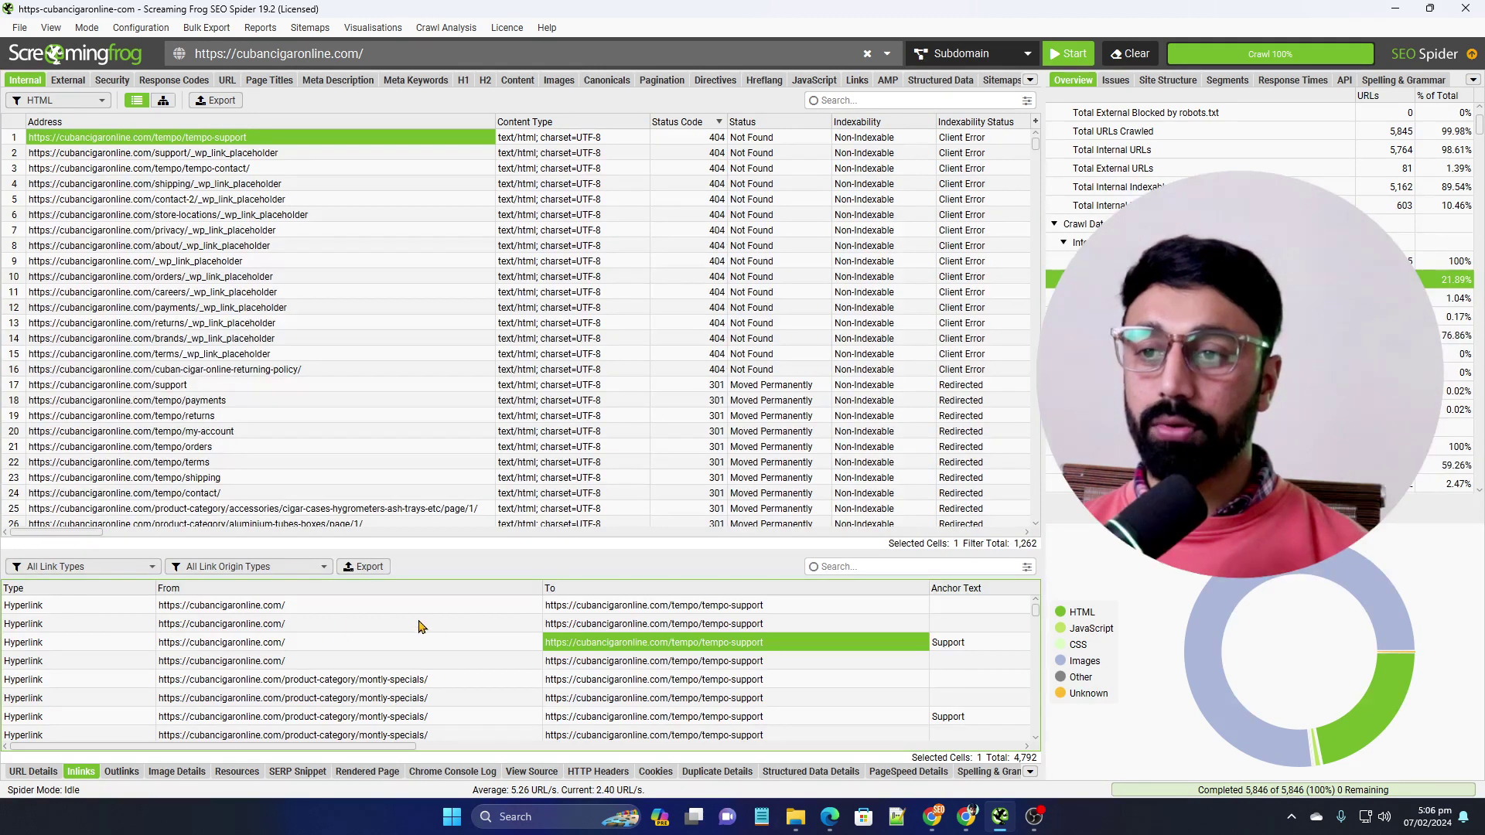
scroll(464, 626, down, 5)
scroll(480, 625, up, 5)
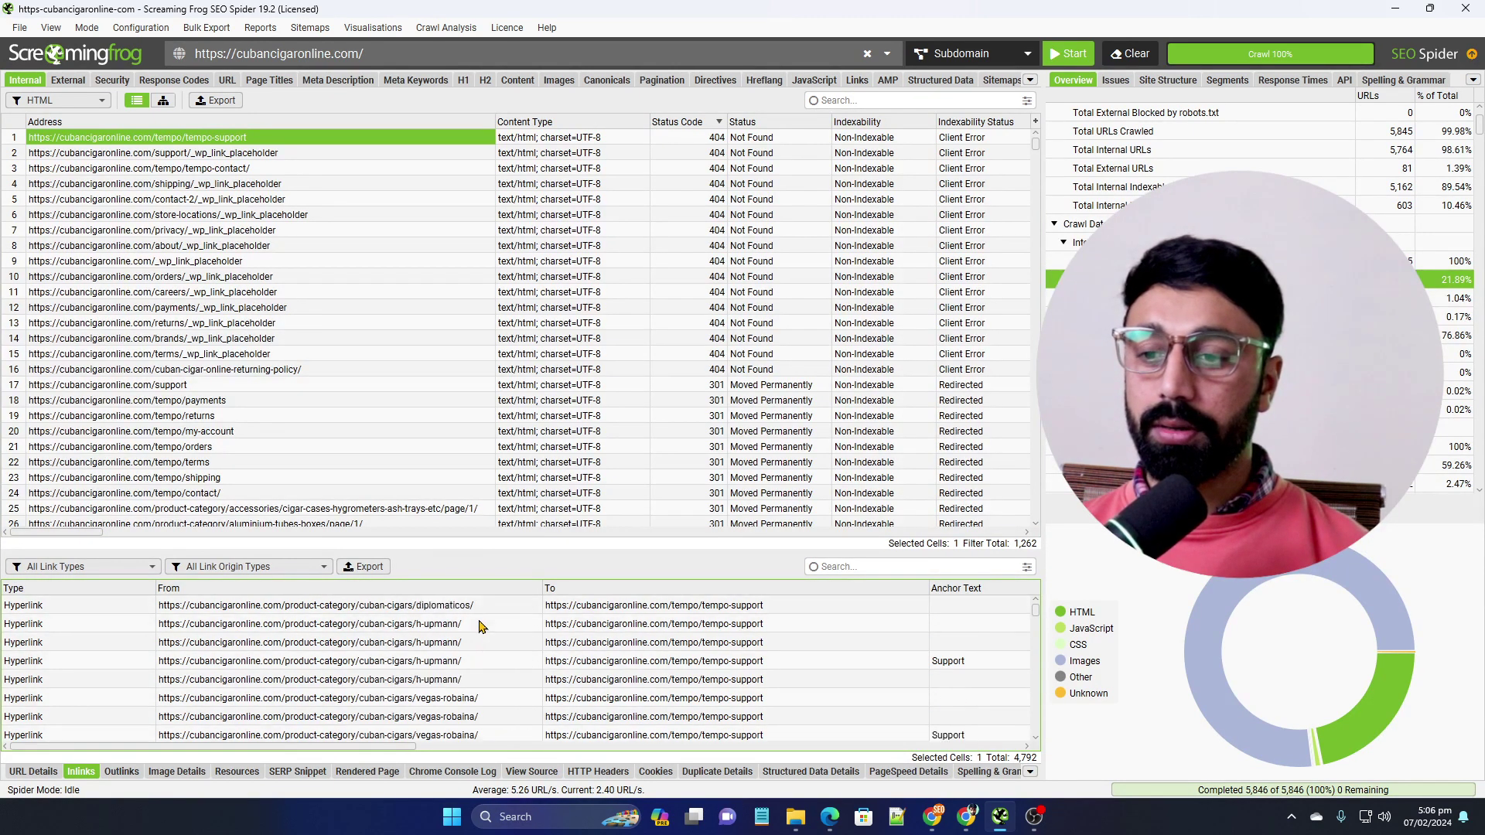
drag(578, 612, 604, 777)
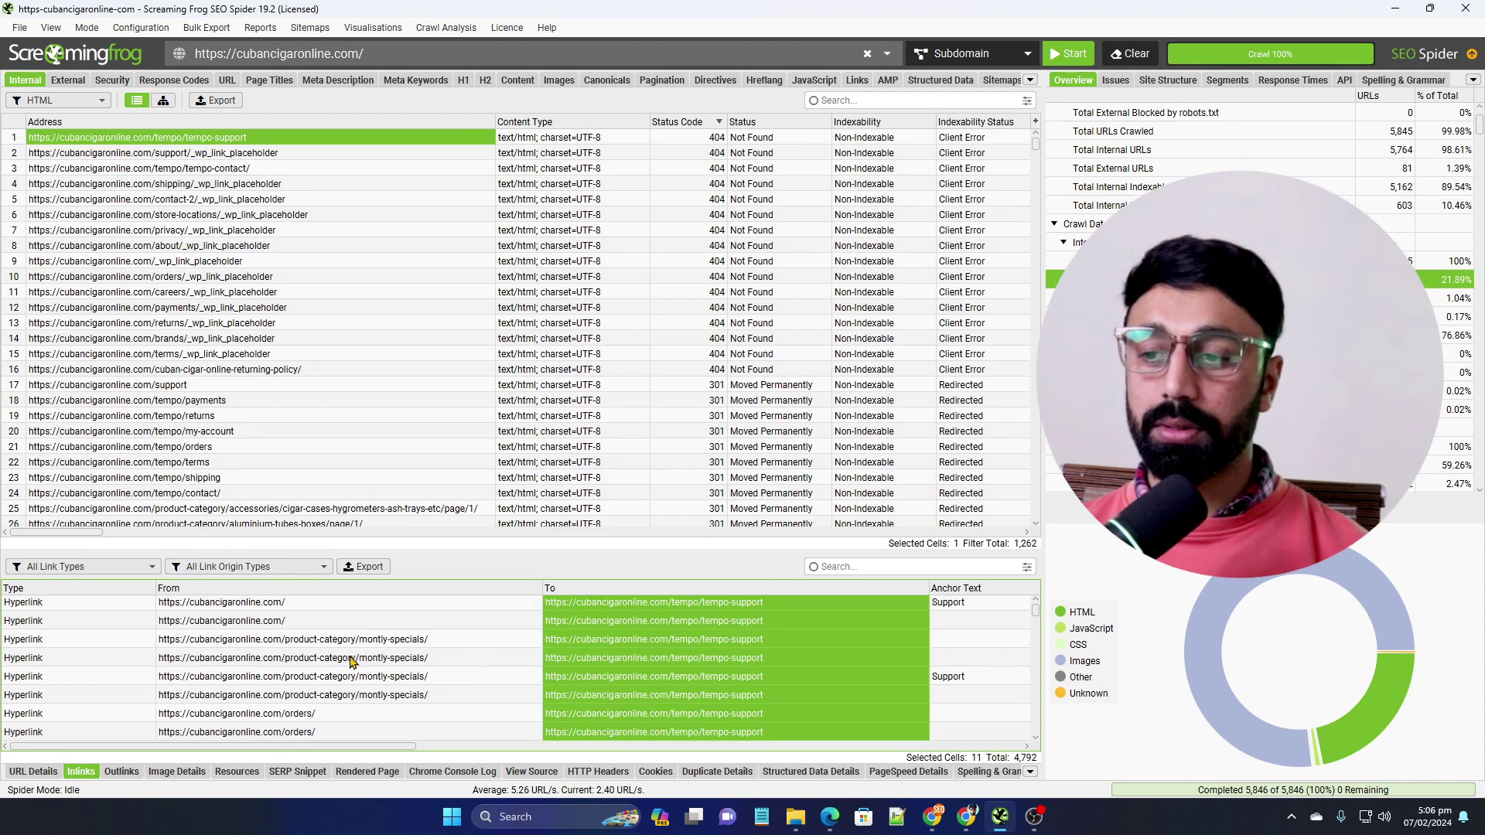
Check the homepage source of the "Support" inlink and the inlinks of several _wp_link_placeholder 404 pages, including /contact-2, /about and /orders.
scroll(352, 658, up, 1)
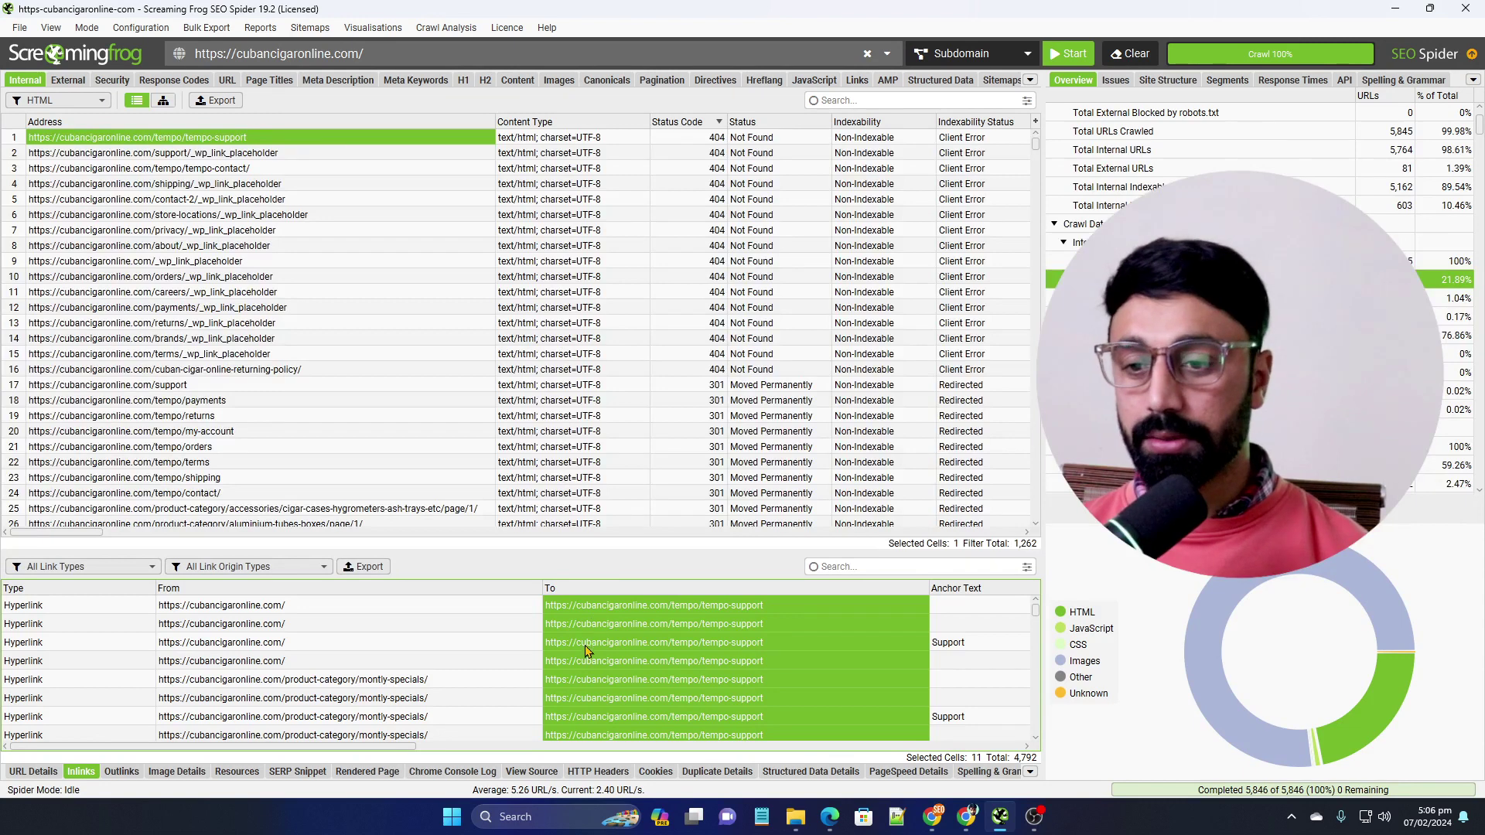
click(363, 642)
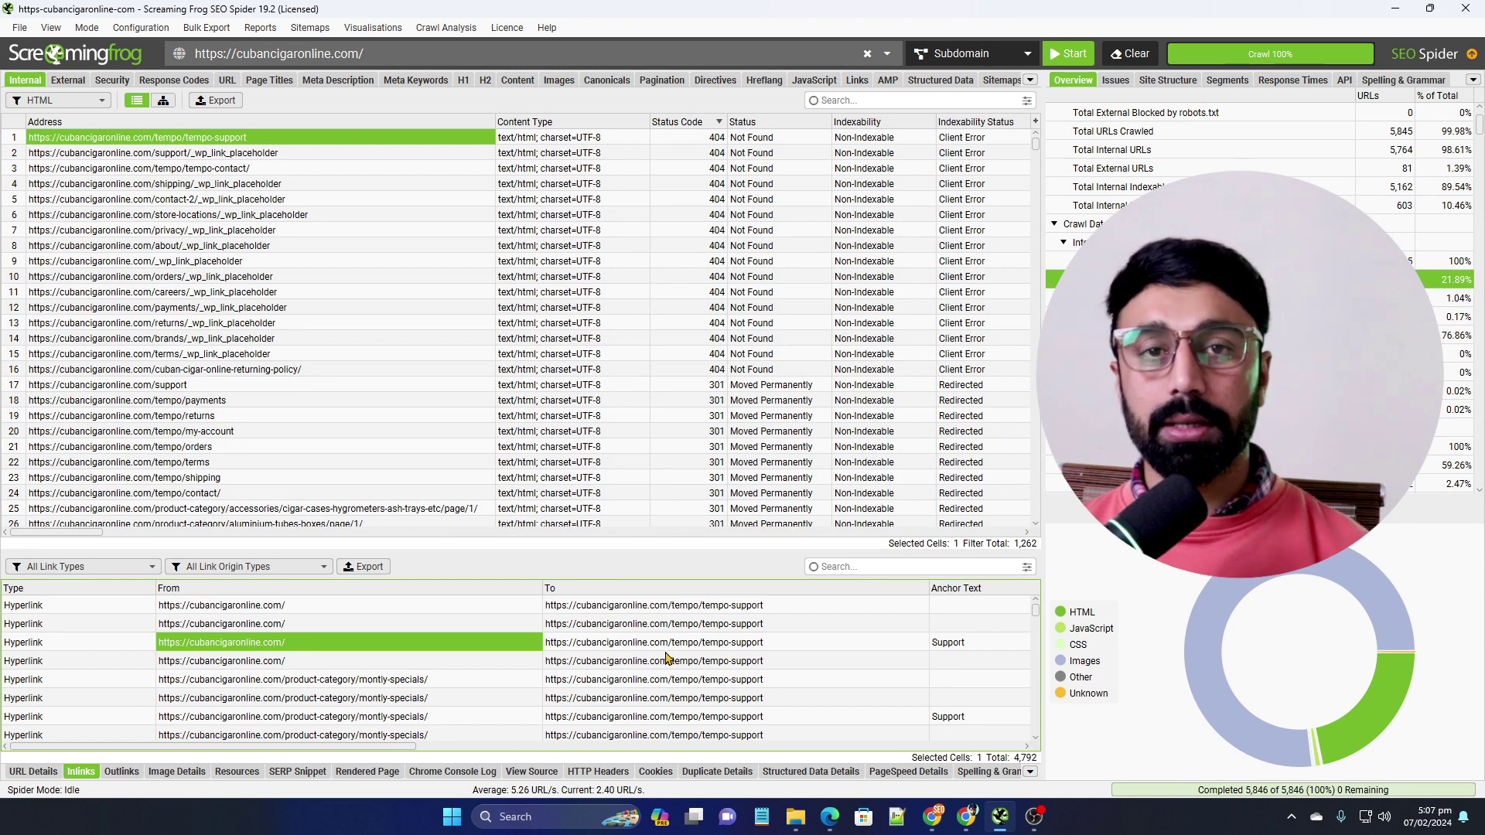
click(228, 158)
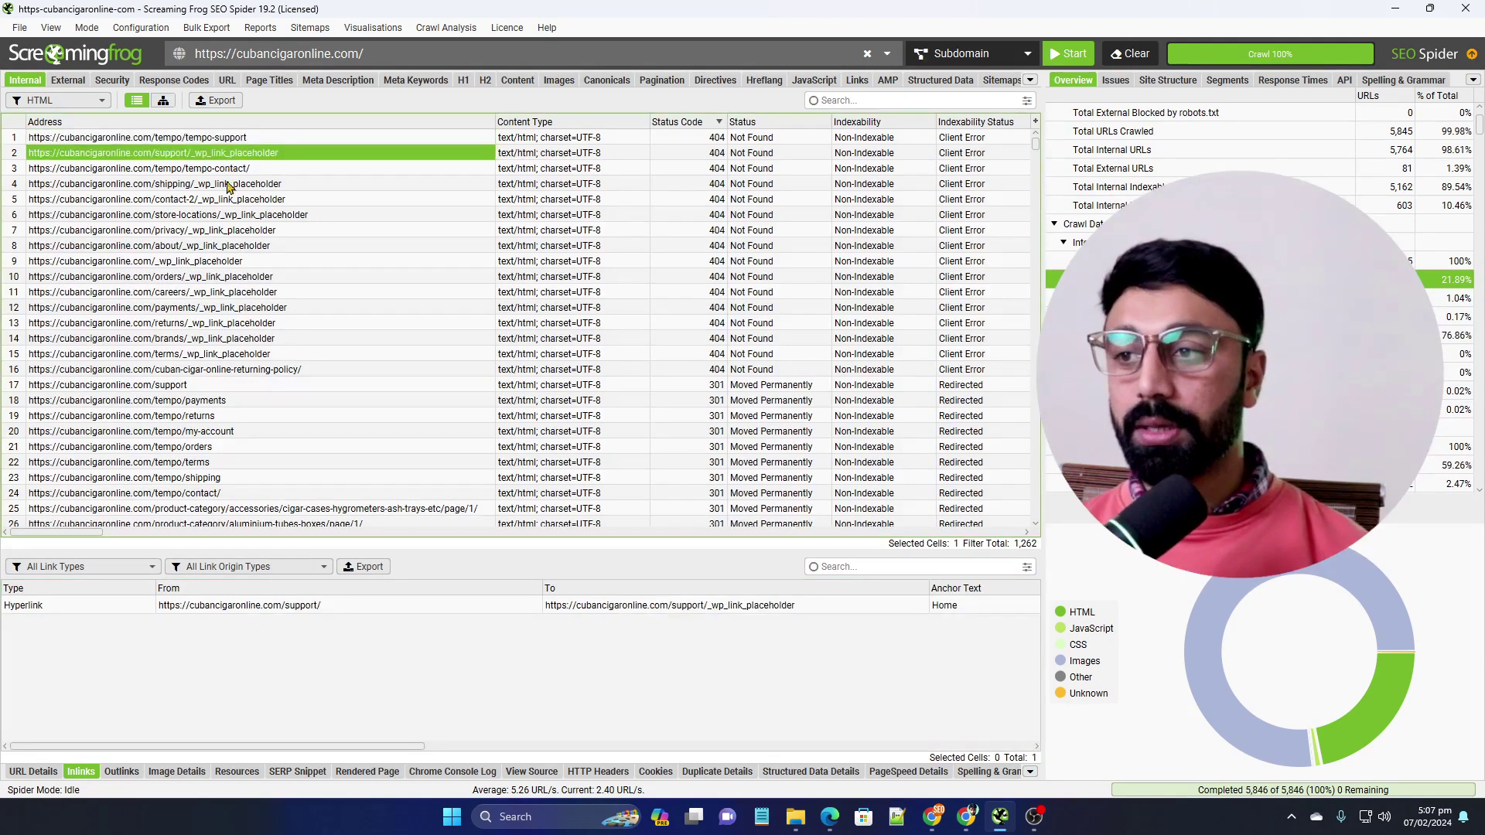
click(240, 204)
click(219, 246)
click(224, 277)
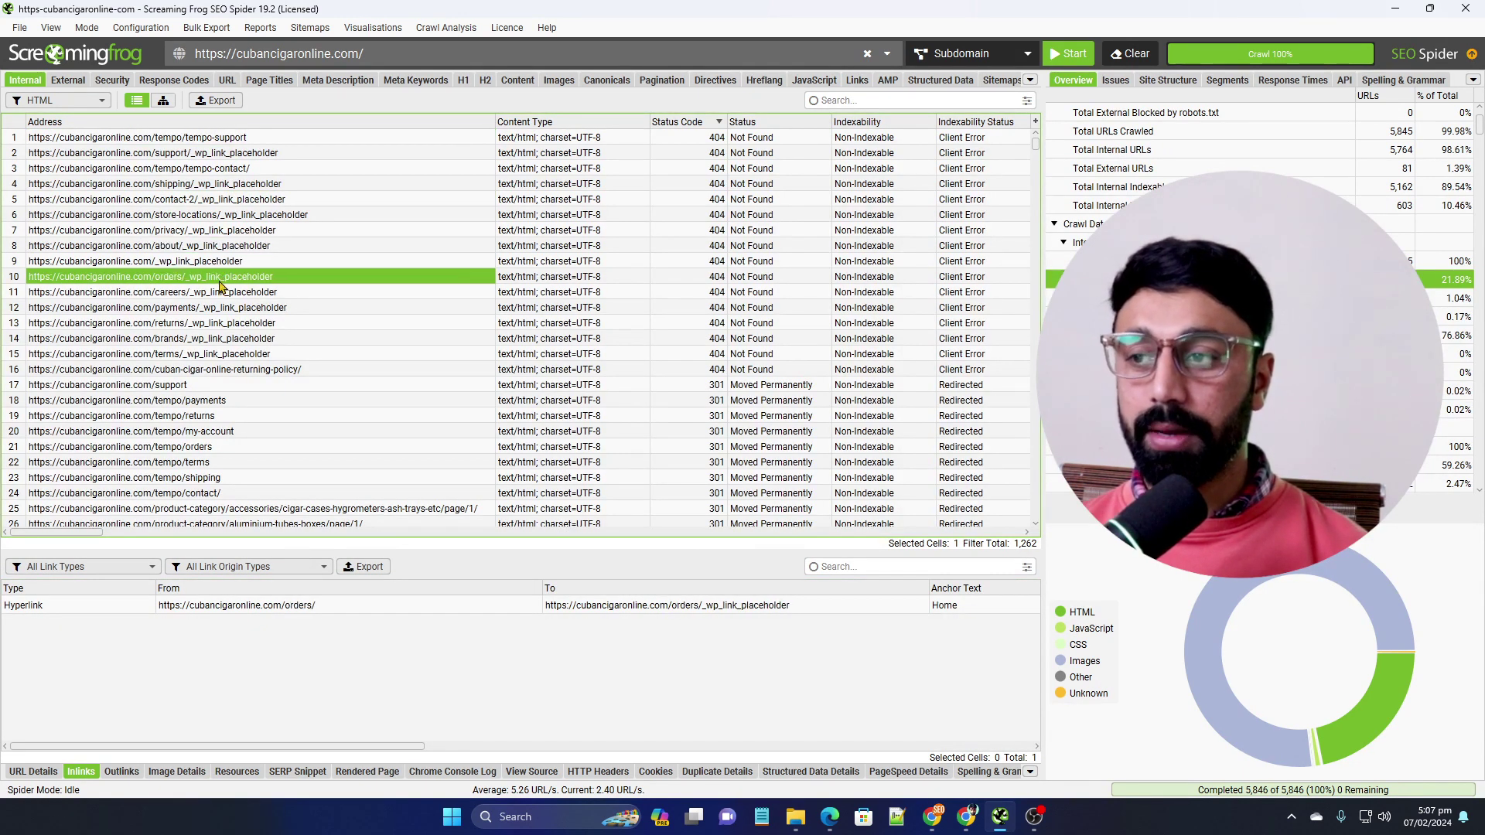
Examine the inlinks of several 301 pages, including /tempo/my-account, /tempo/terms and the /page/1/ addresses of product categories such as montecristo and punch.
scroll(281, 353, down, 2)
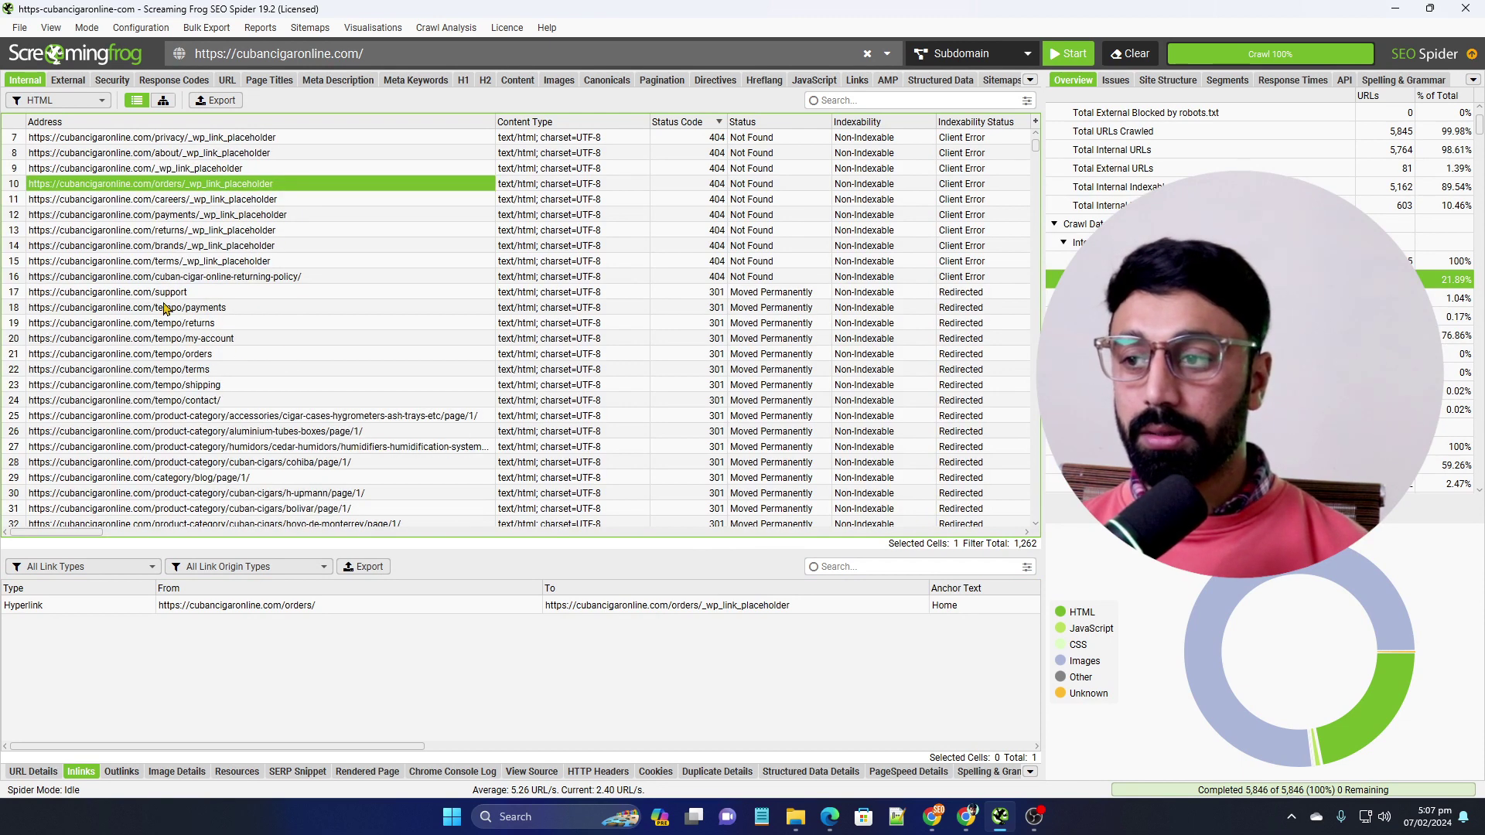
click(223, 341)
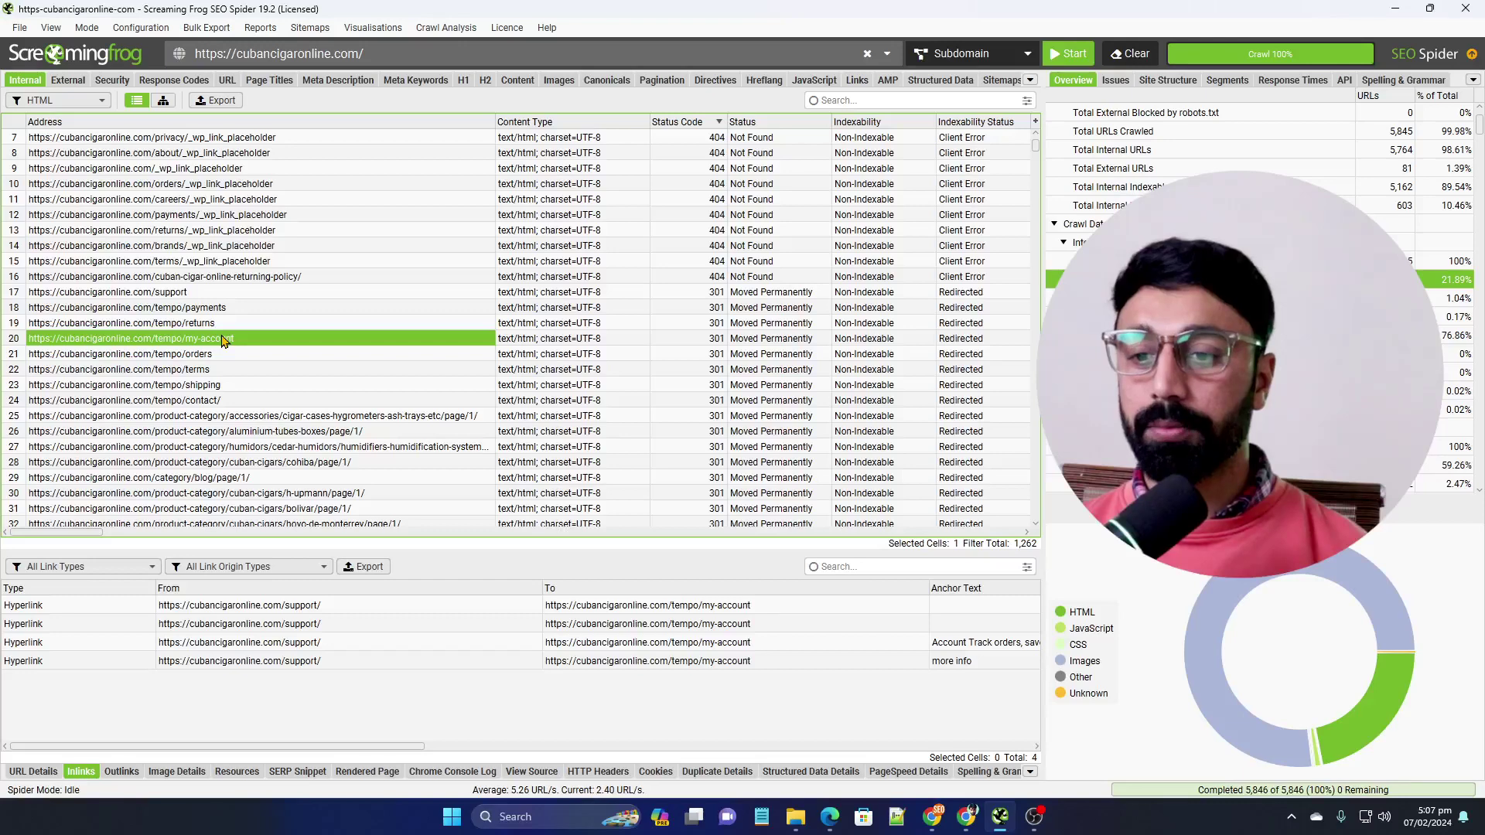
click(209, 371)
click(227, 416)
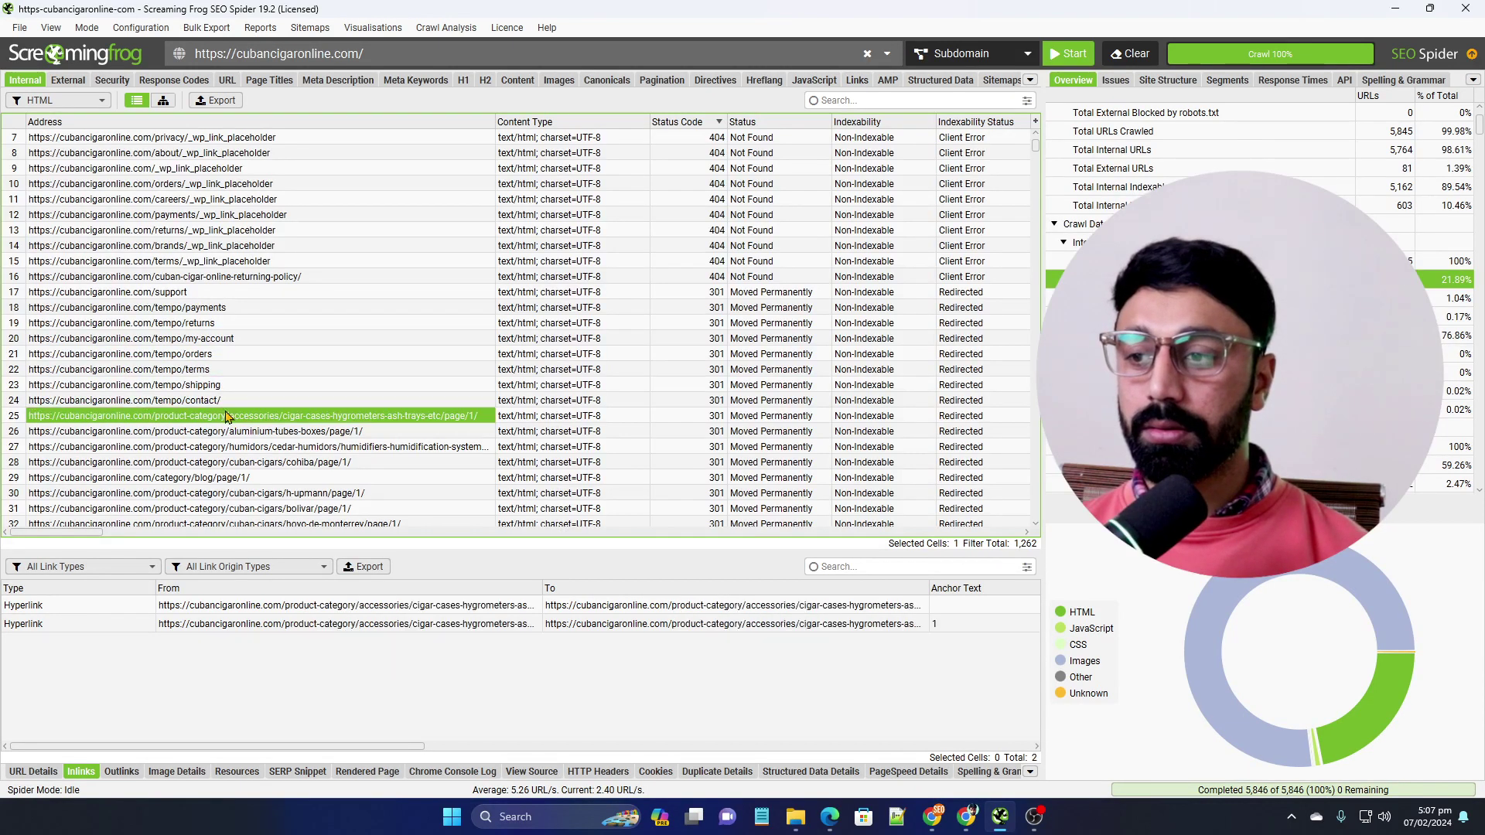
scroll(282, 464, down, 5)
click(249, 356)
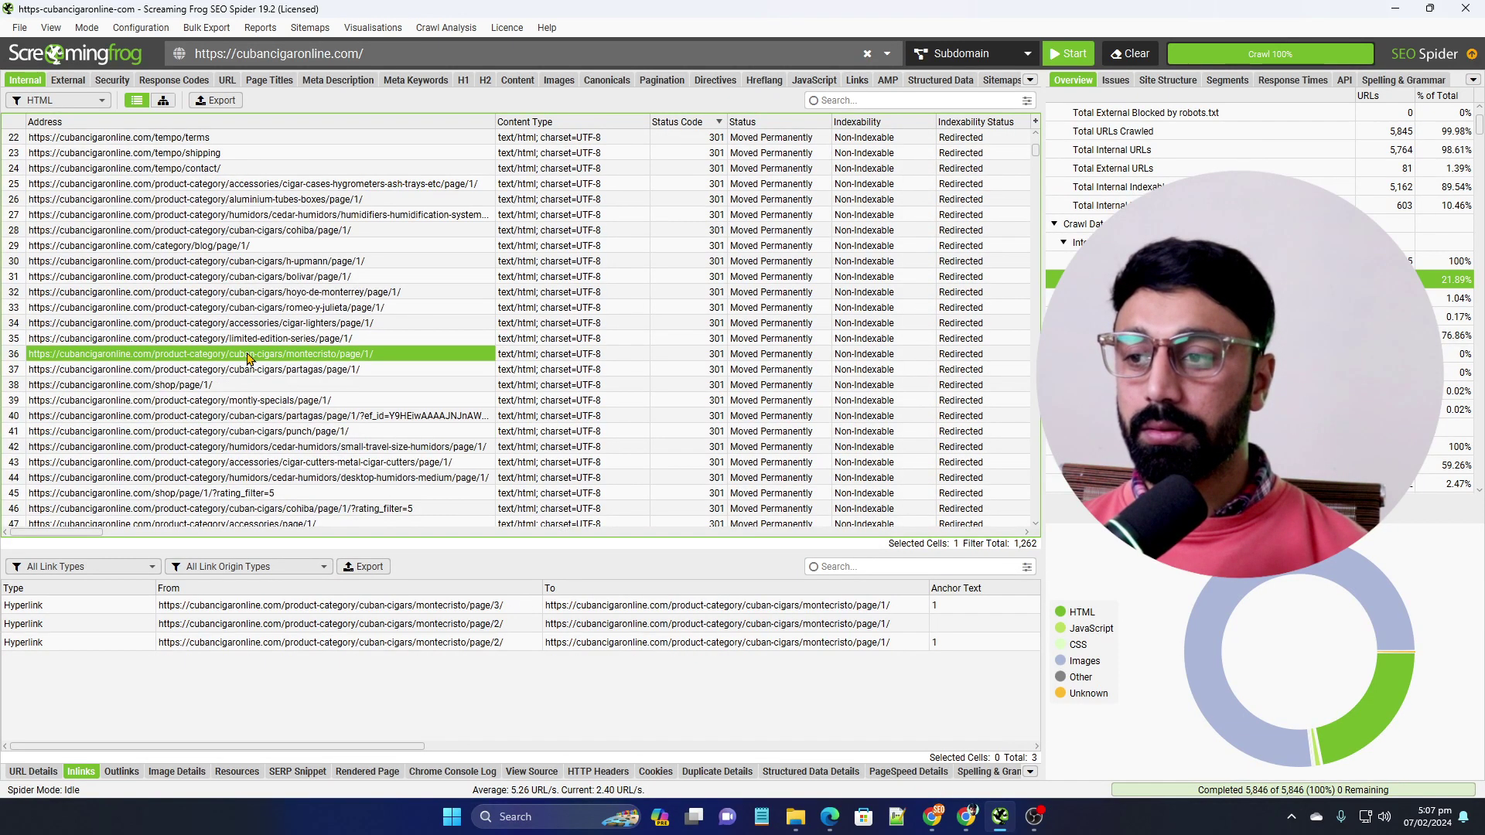
click(260, 399)
click(236, 434)
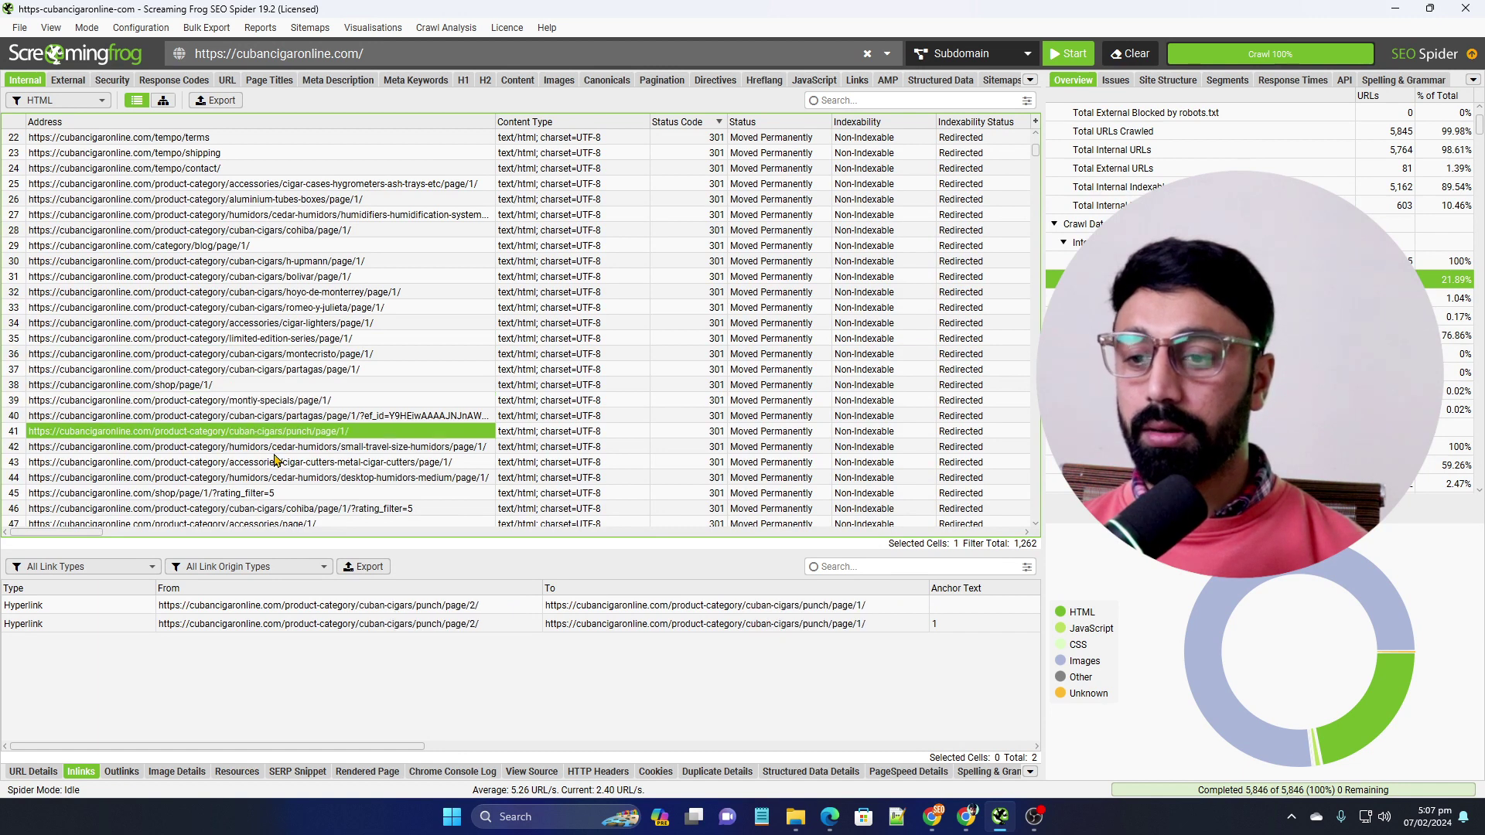
Select the redirected page /support and examine the source, target address and anchor text of its homepage inlink.
scroll(275, 460, up, 7)
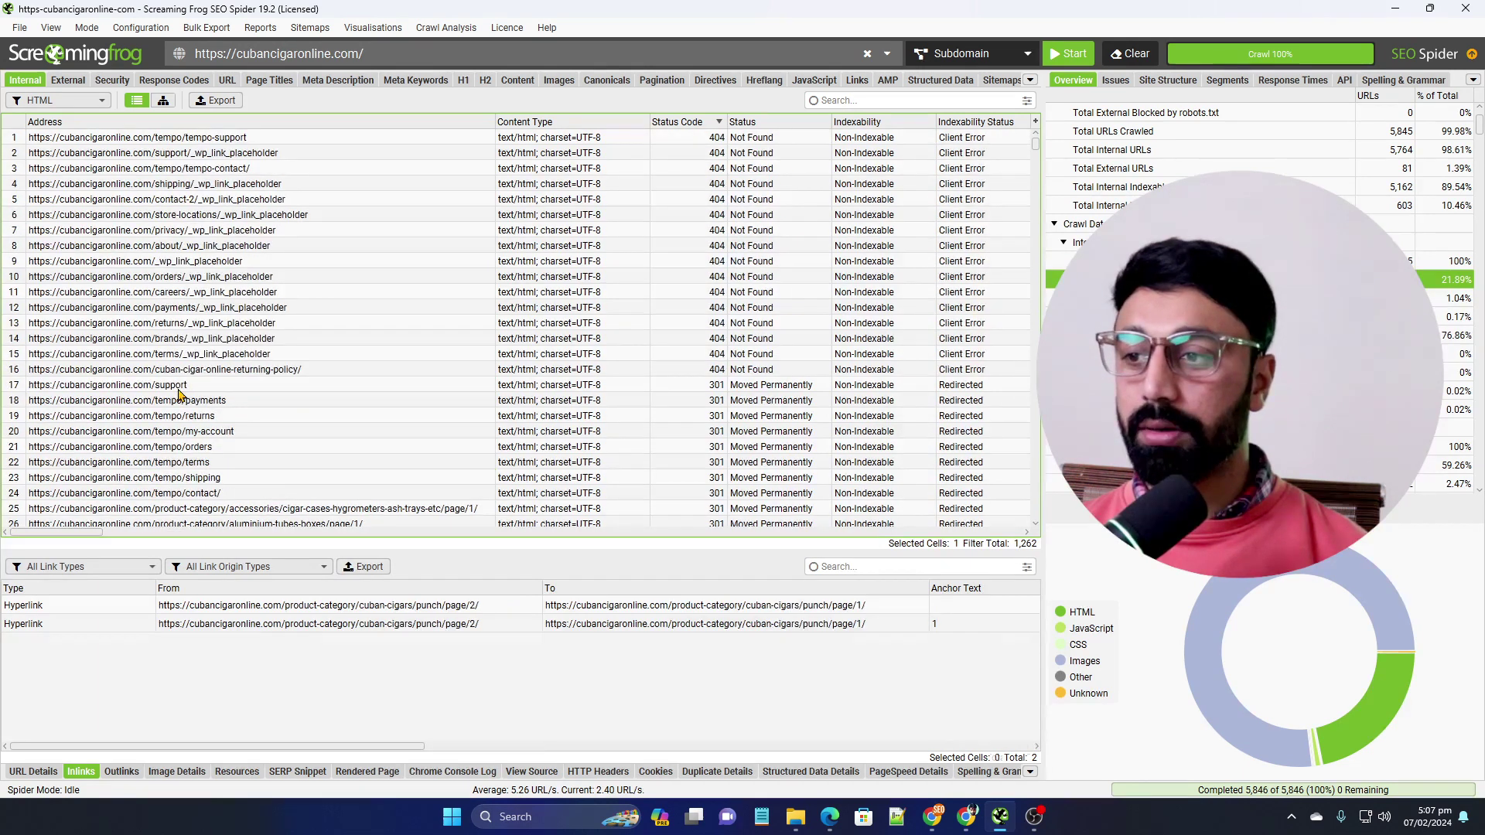
click(178, 390)
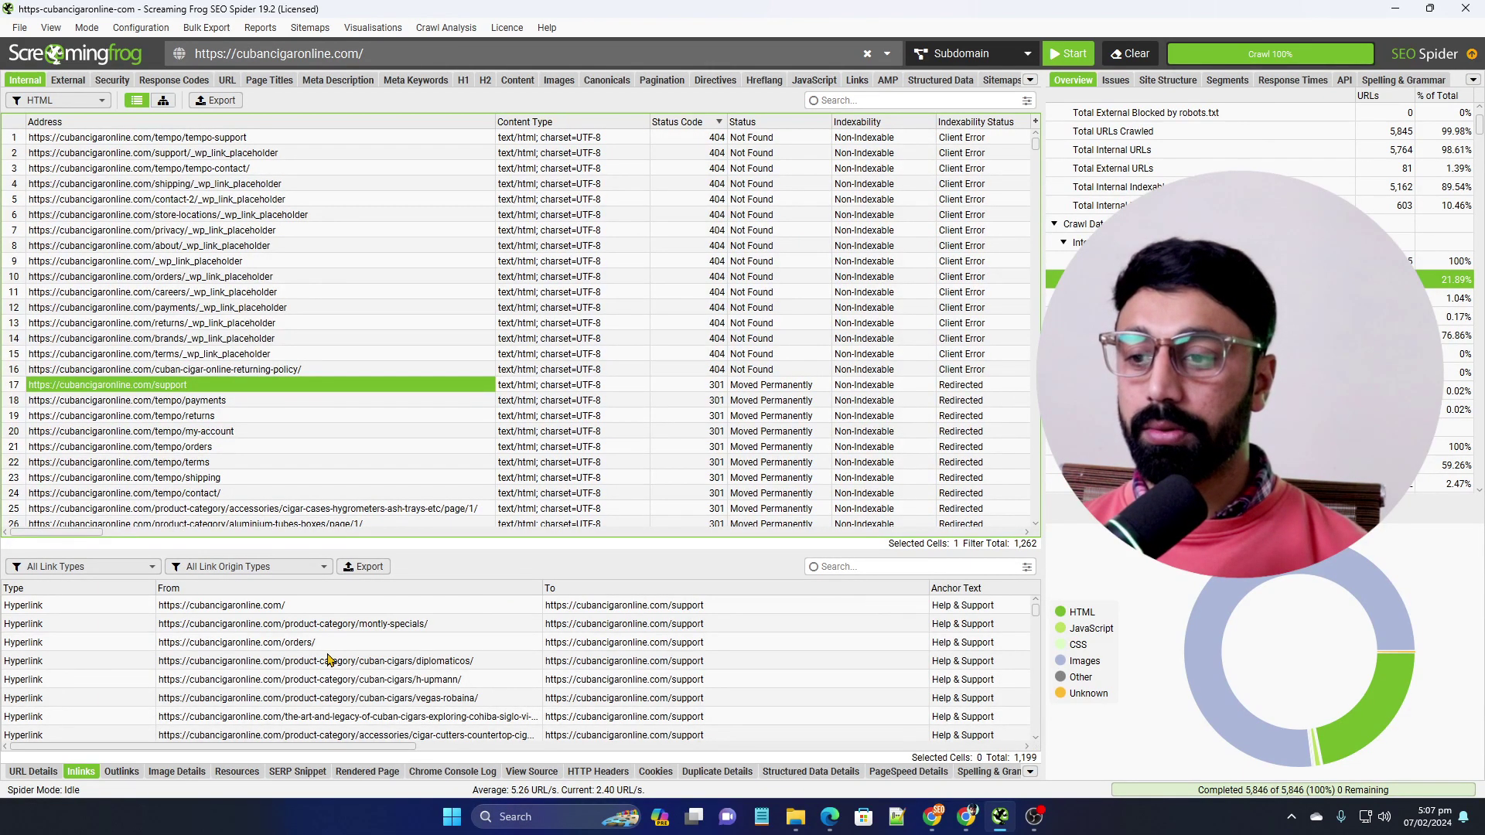
click(237, 609)
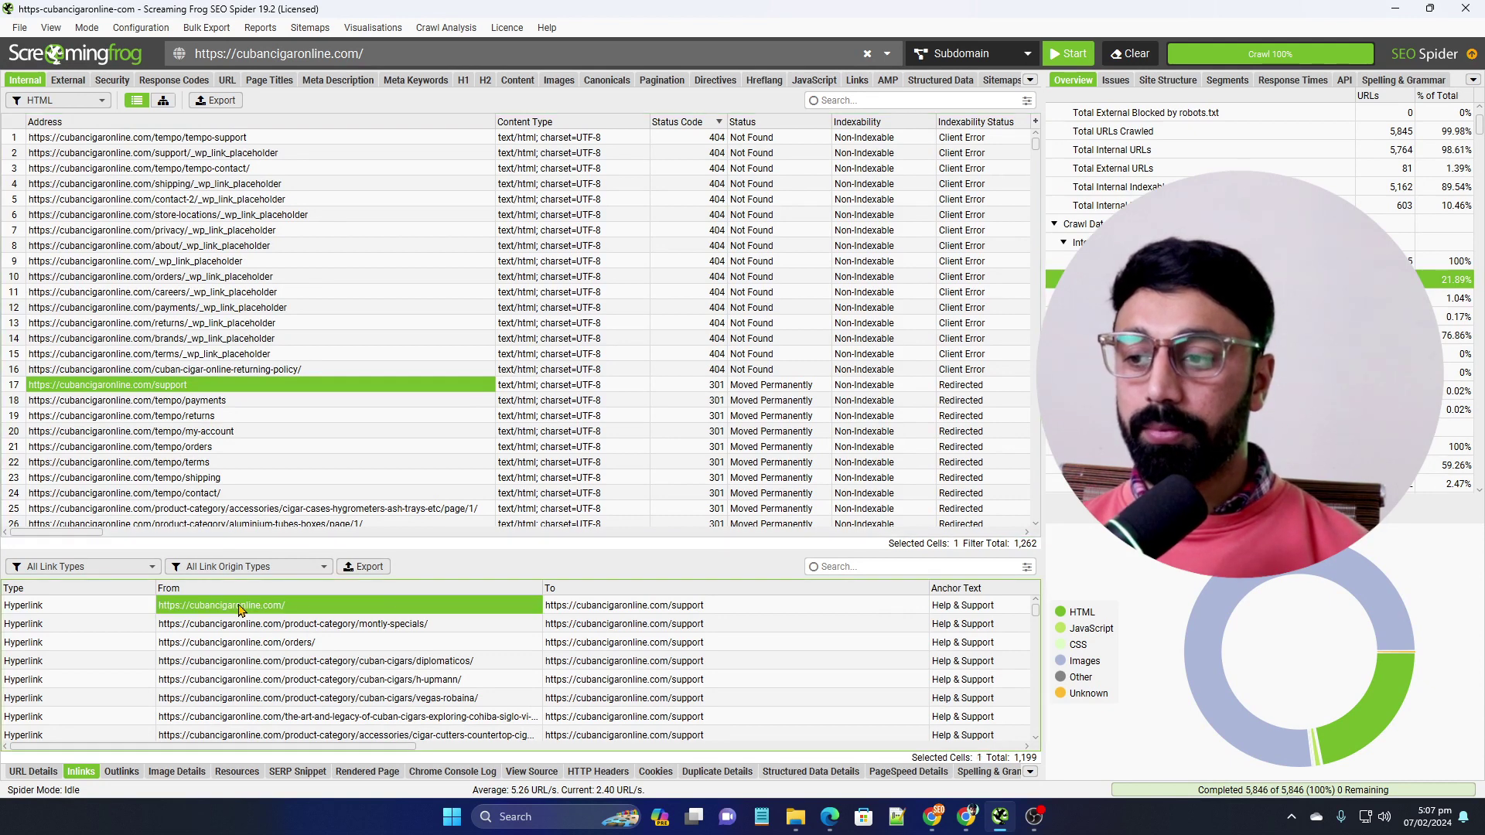
click(600, 611)
click(326, 612)
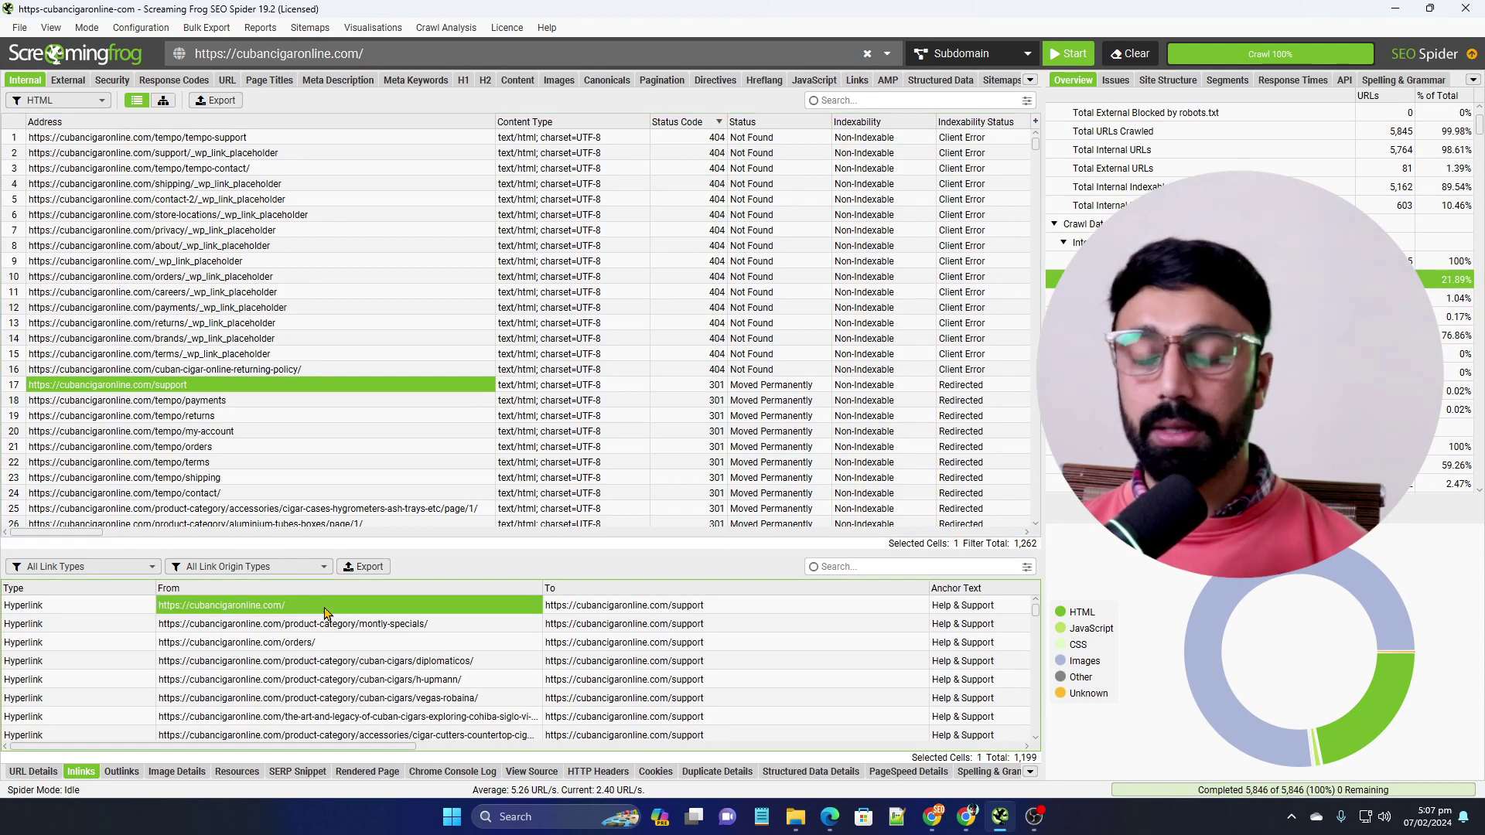
click(614, 610)
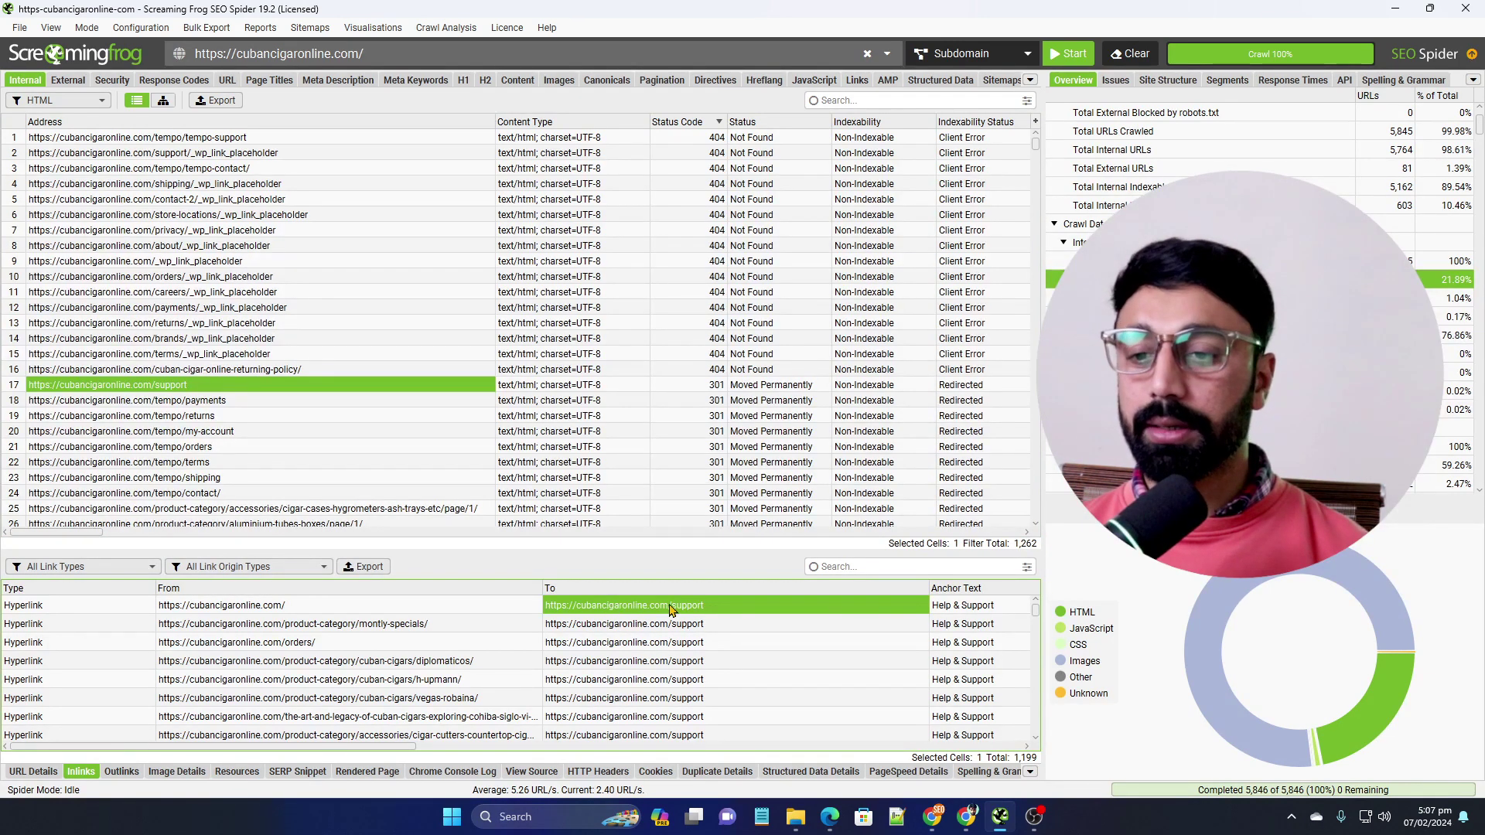
click(983, 613)
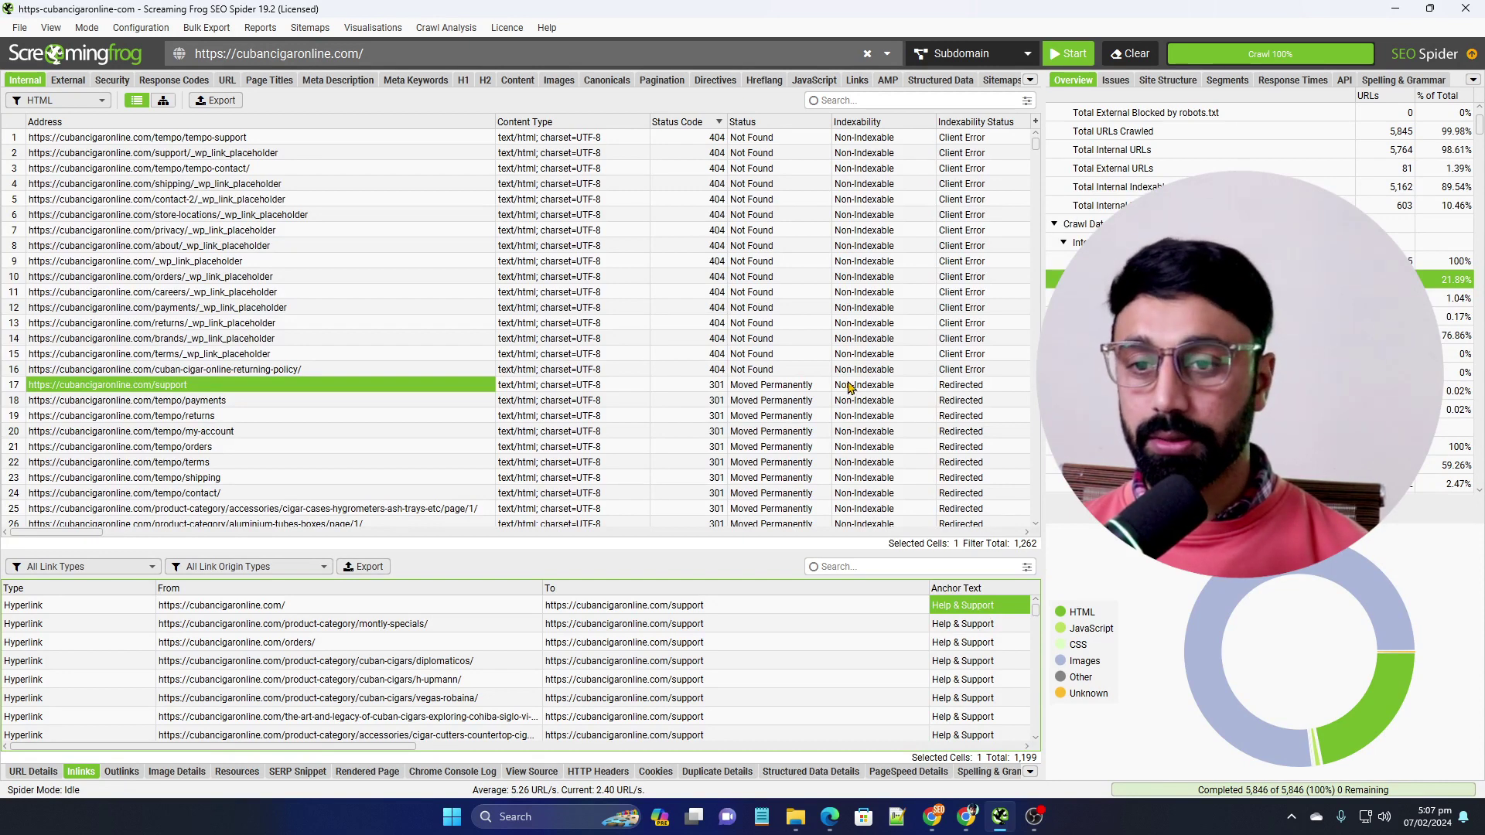
scroll(312, 298, down, 13)
scroll(312, 301, up, 13)
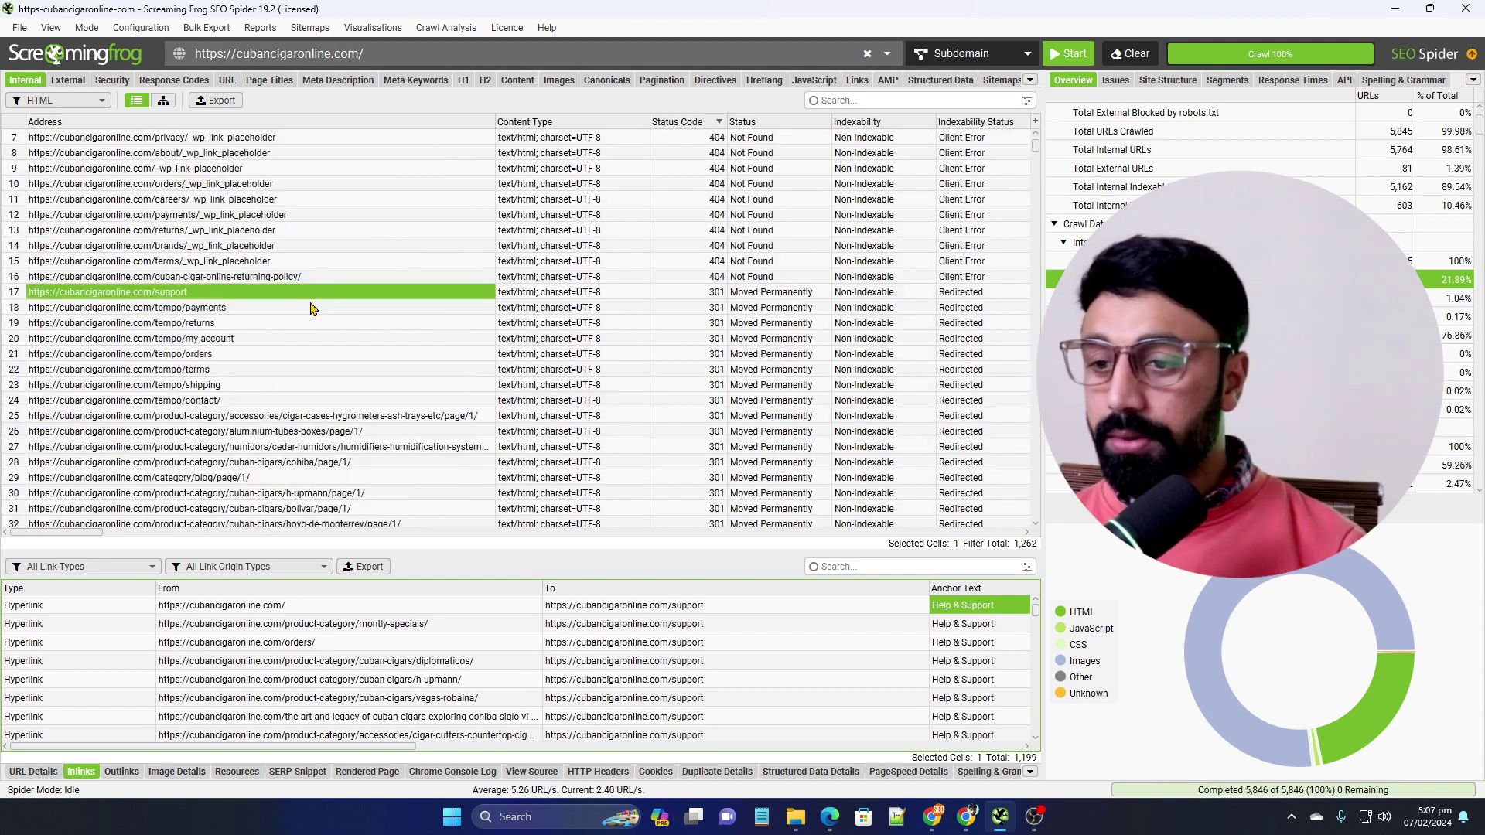
Look through the /support page's outlinks, resources, SERP snippet, URL details, inlinks and image details.
click(170, 772)
click(257, 774)
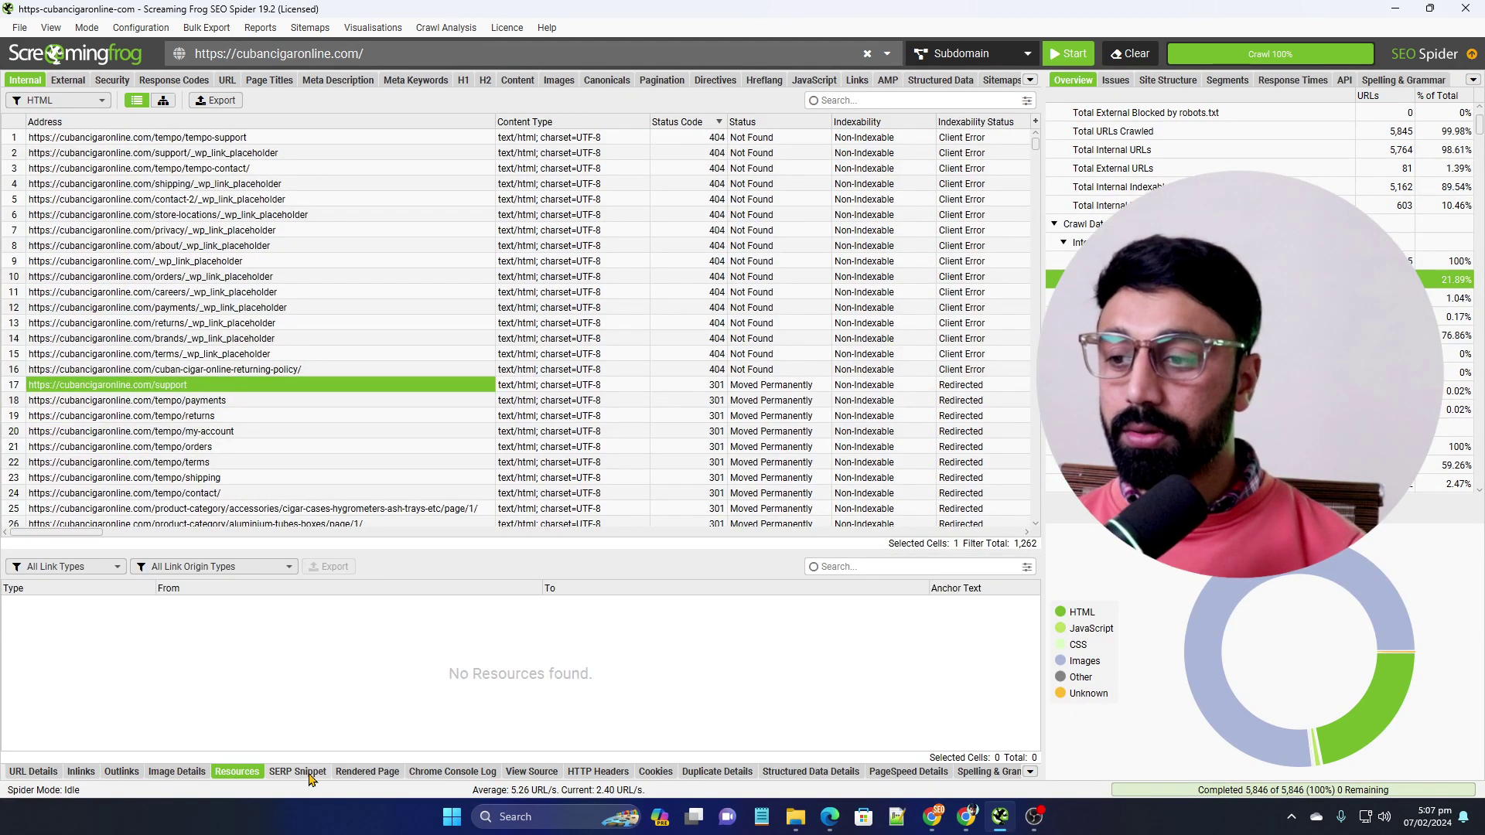
click(298, 772)
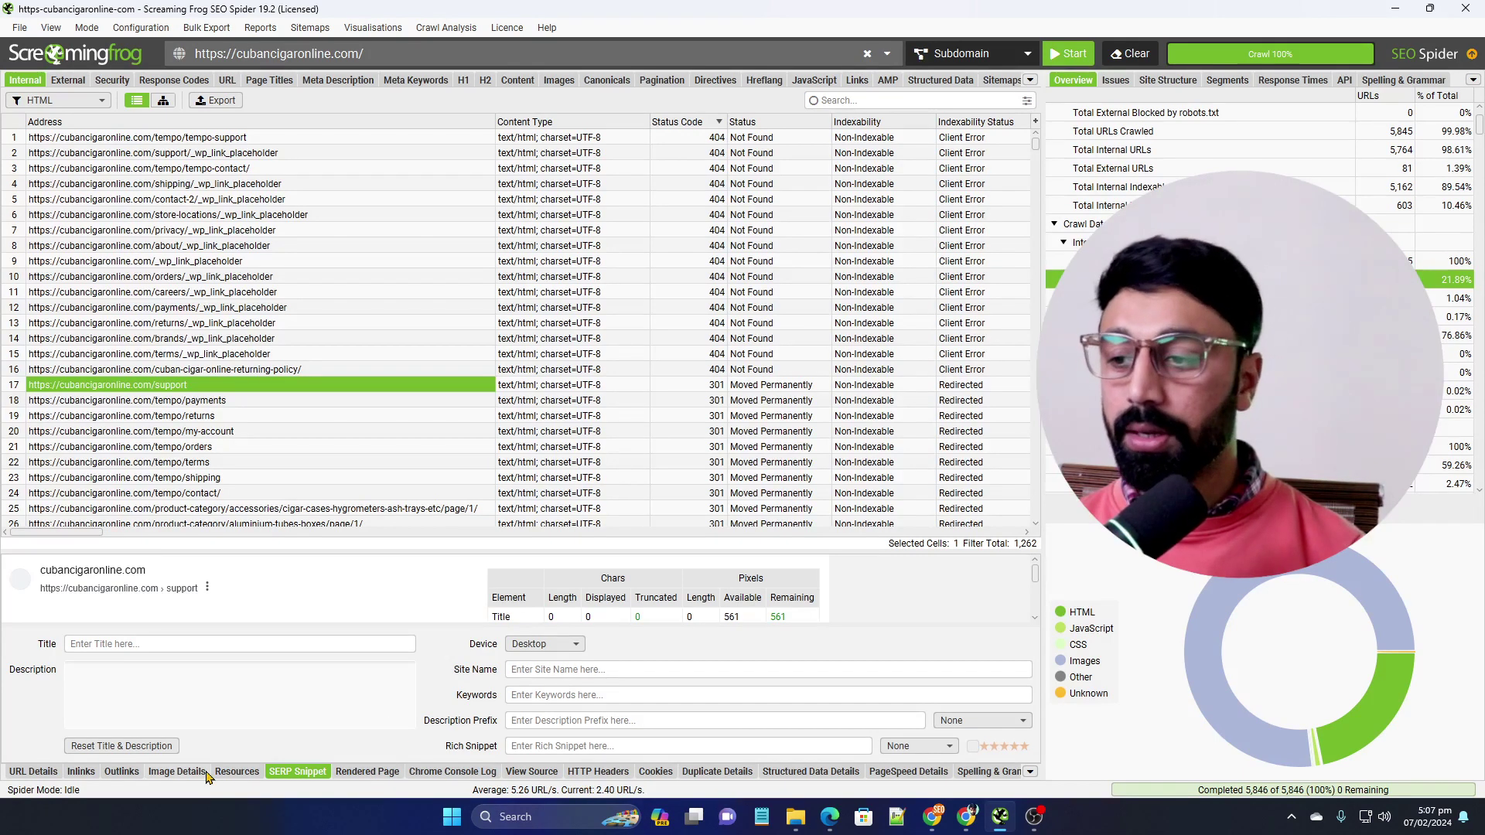
click(37, 772)
click(80, 772)
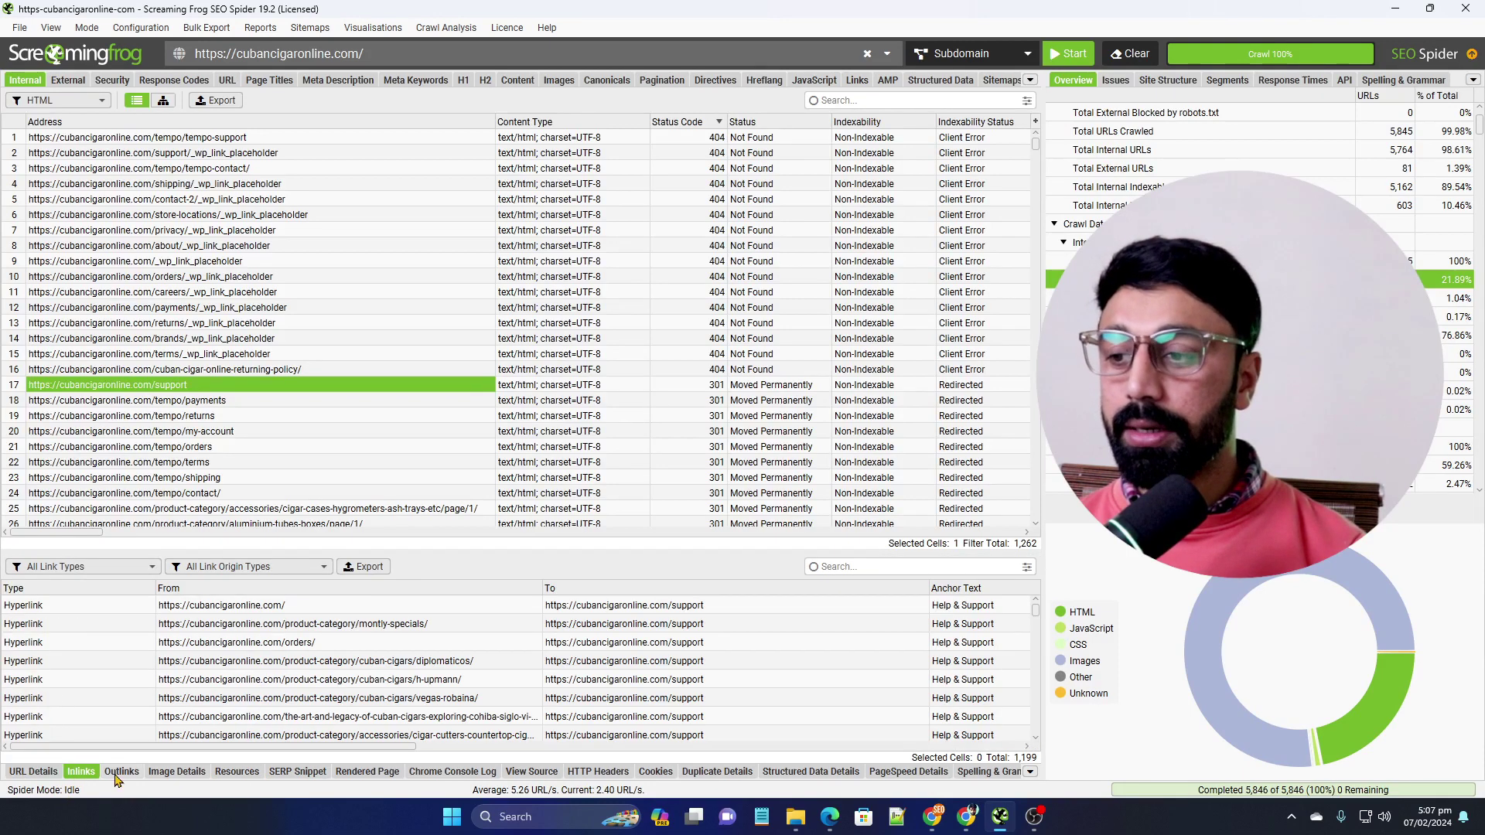
click(165, 774)
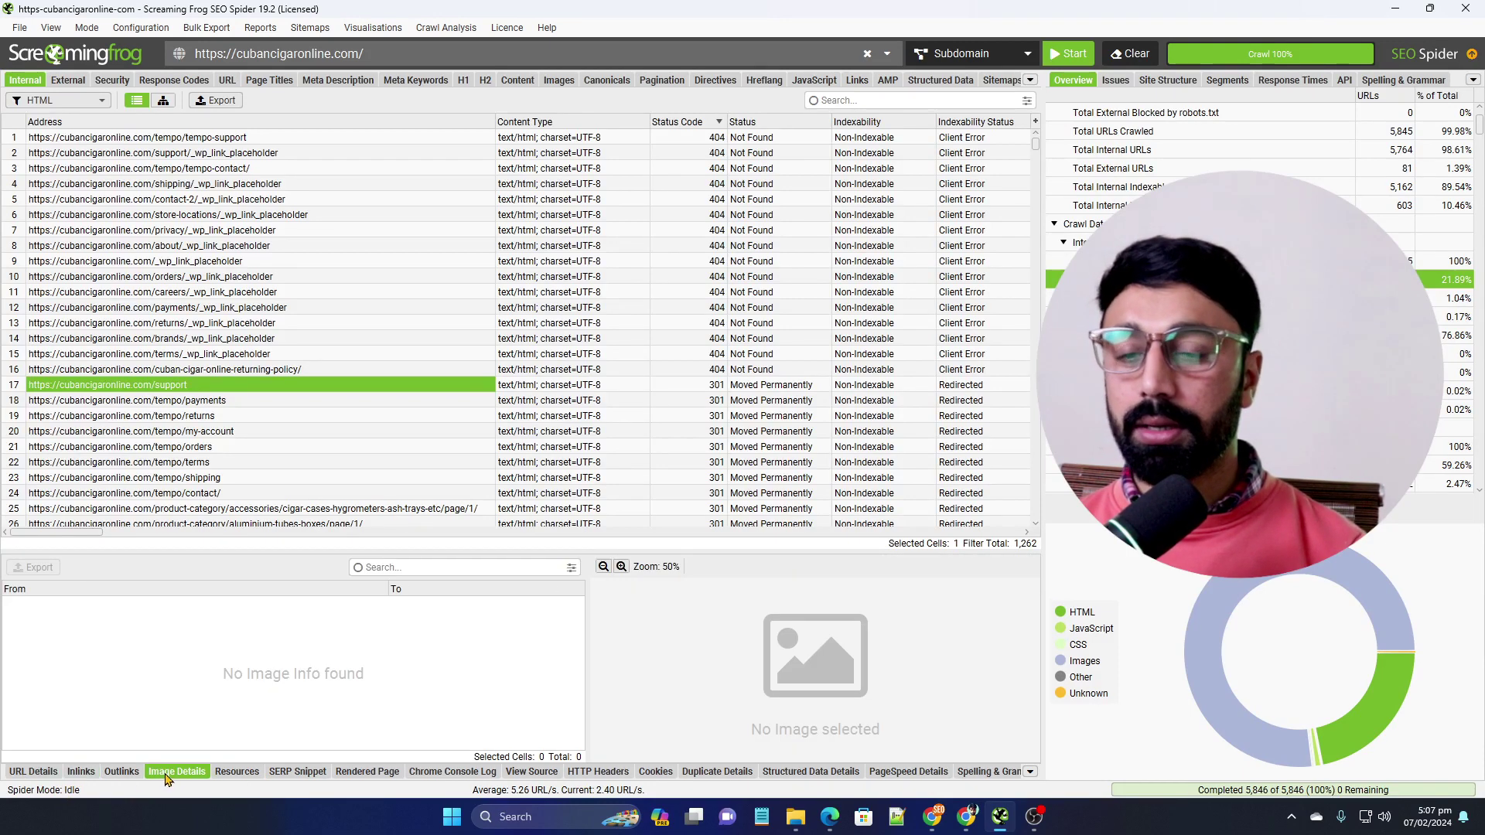
scroll(1237, 309, down, 10)
scroll(1237, 309, up, 6)
scroll(1261, 302, down, 15)
drag(1480, 224, 1477, 120)
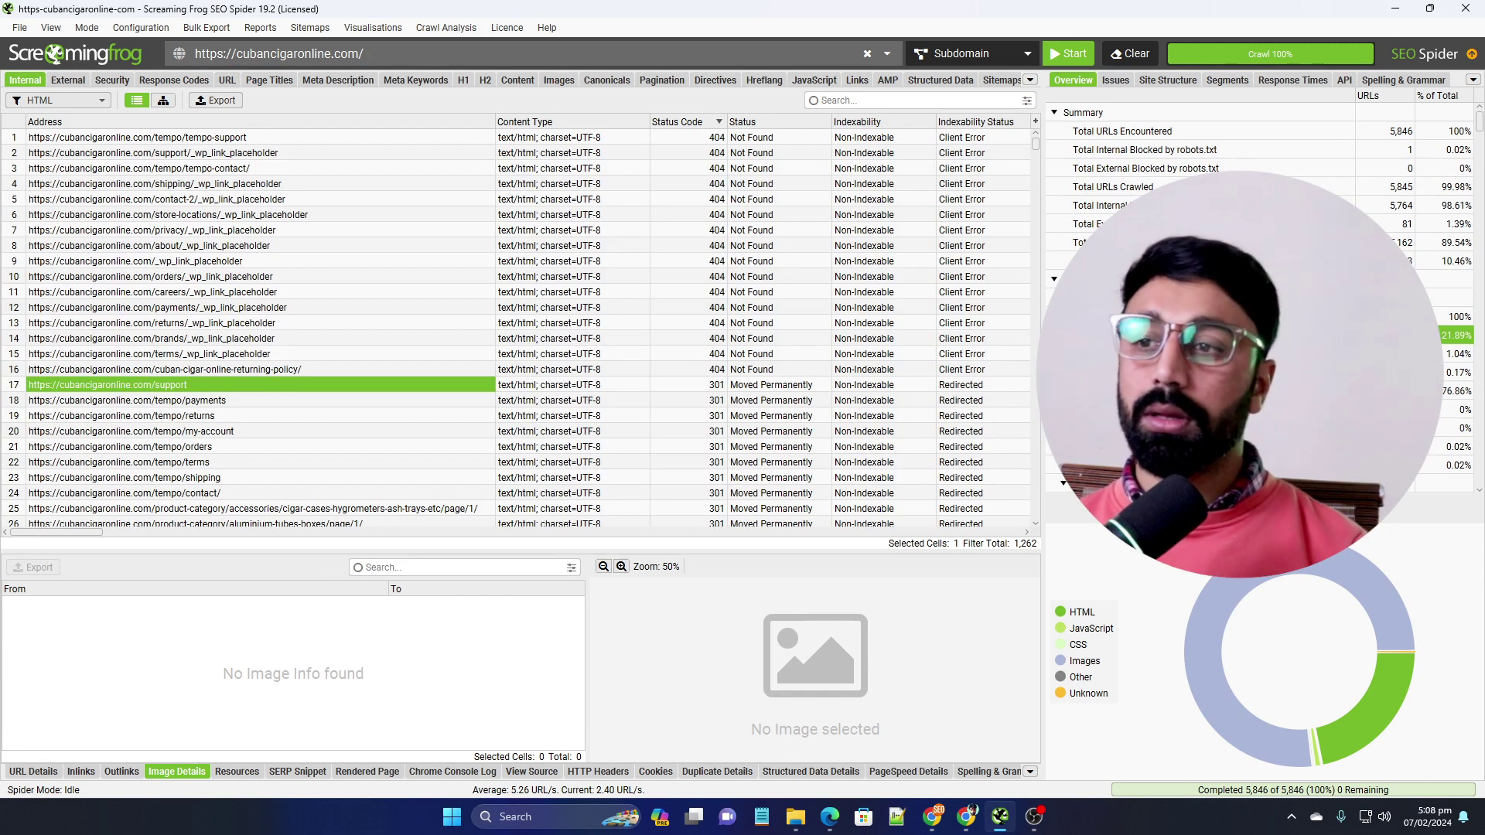
click(309, 28)
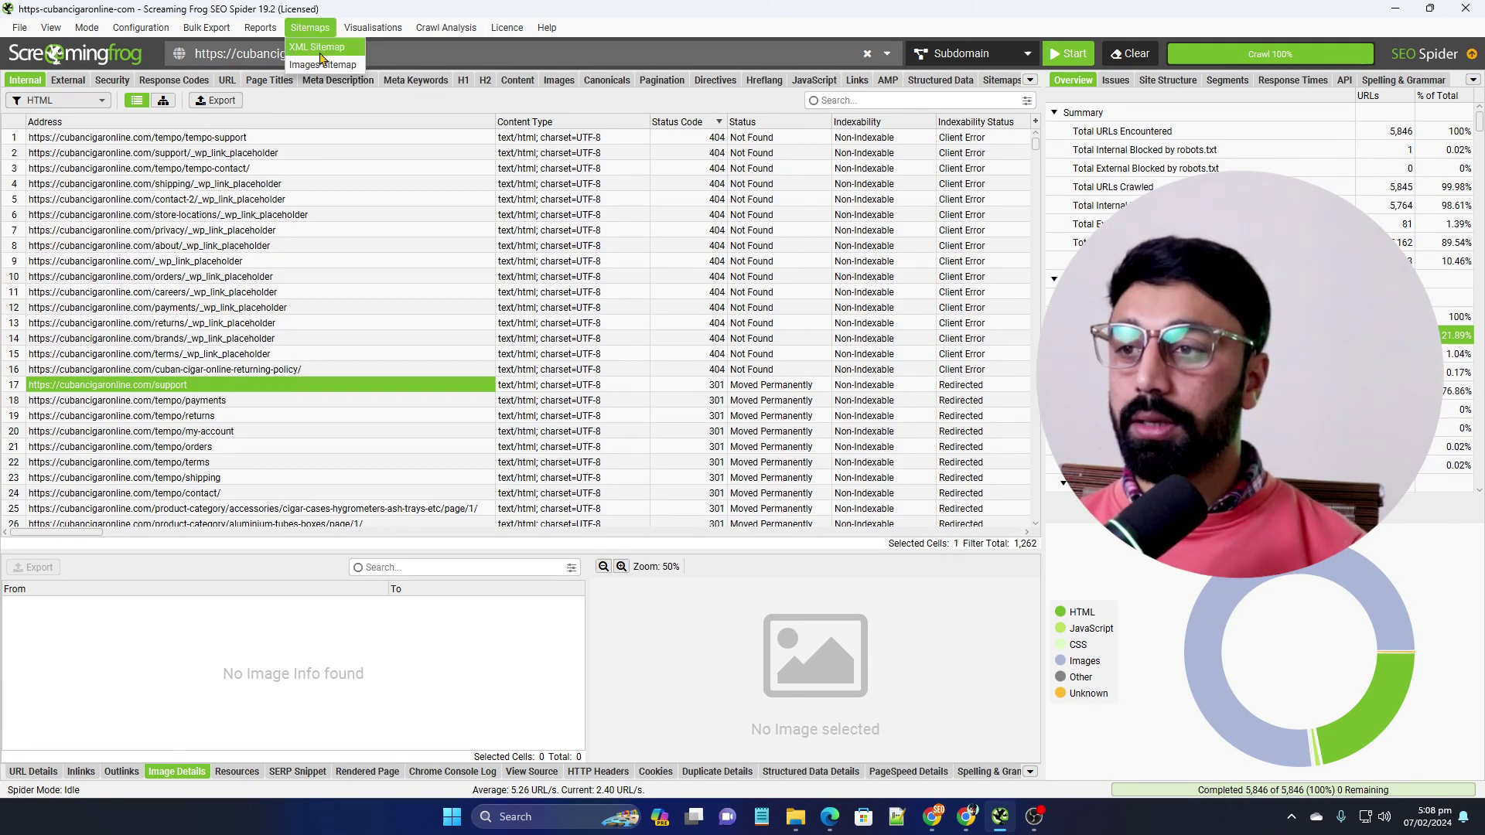
mouse_move(509, 29)
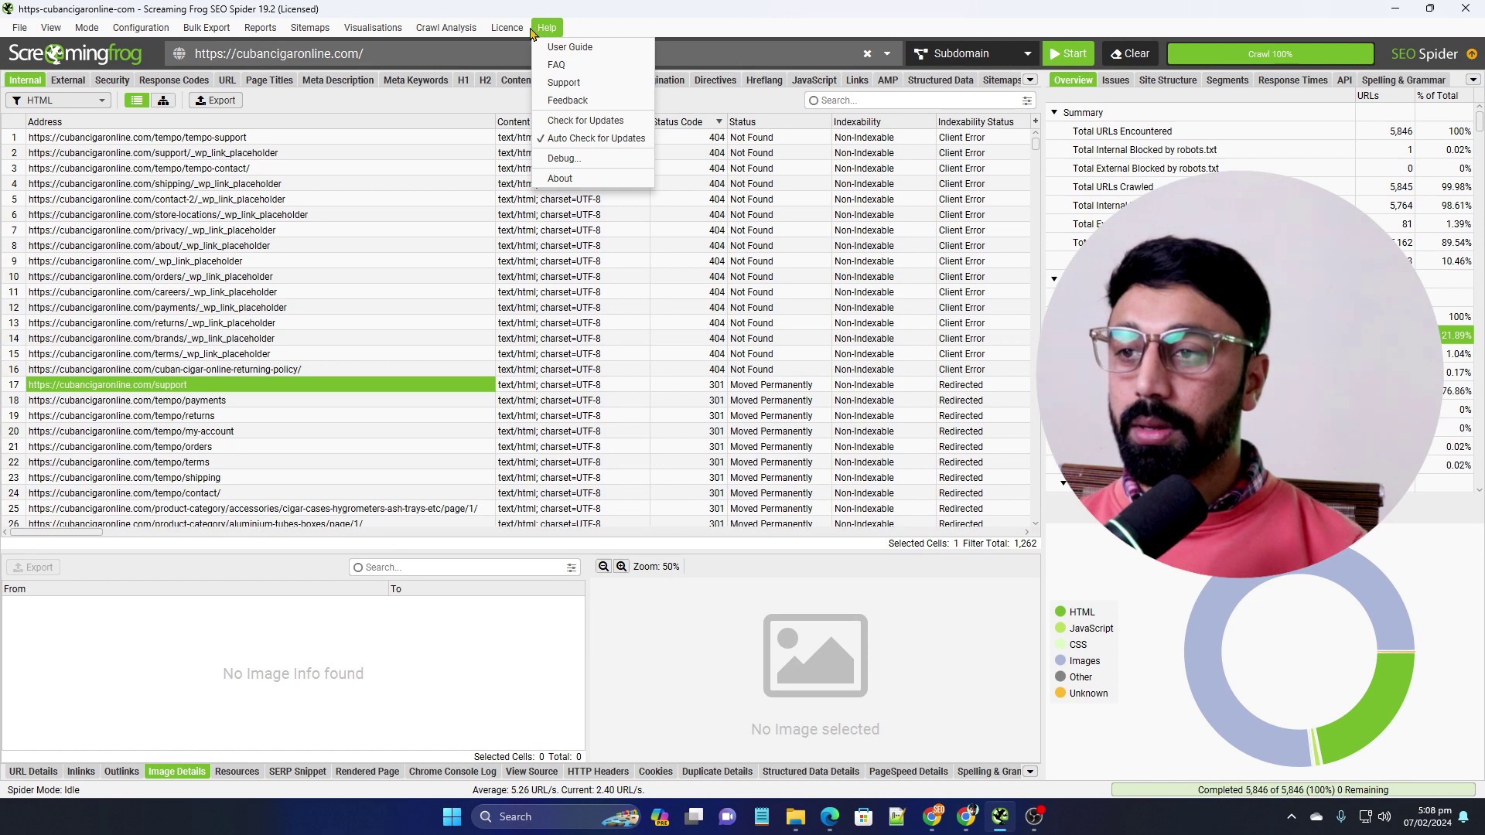
mouse_move(383, 38)
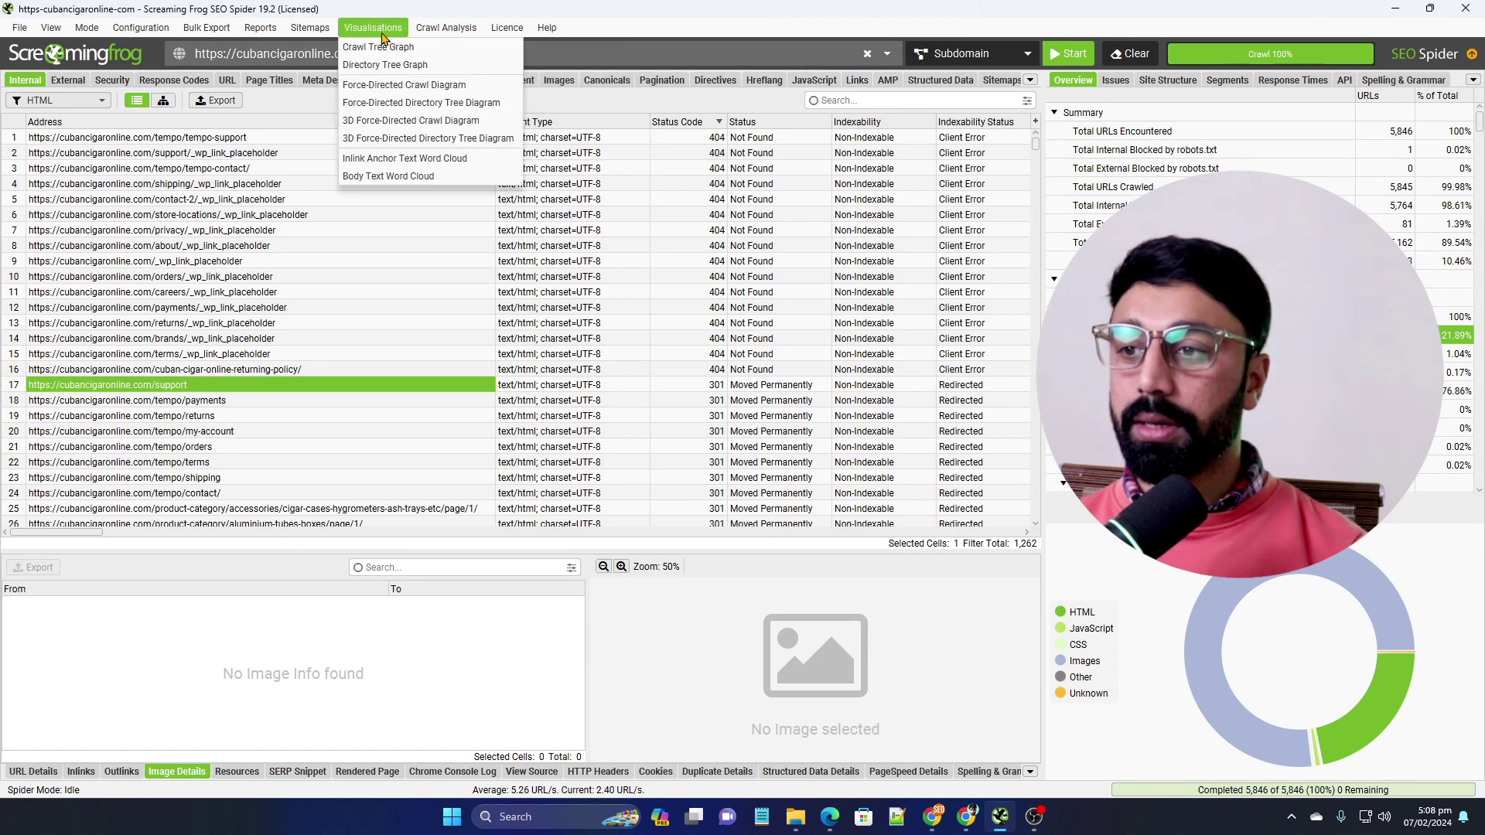
mouse_move(260, 34)
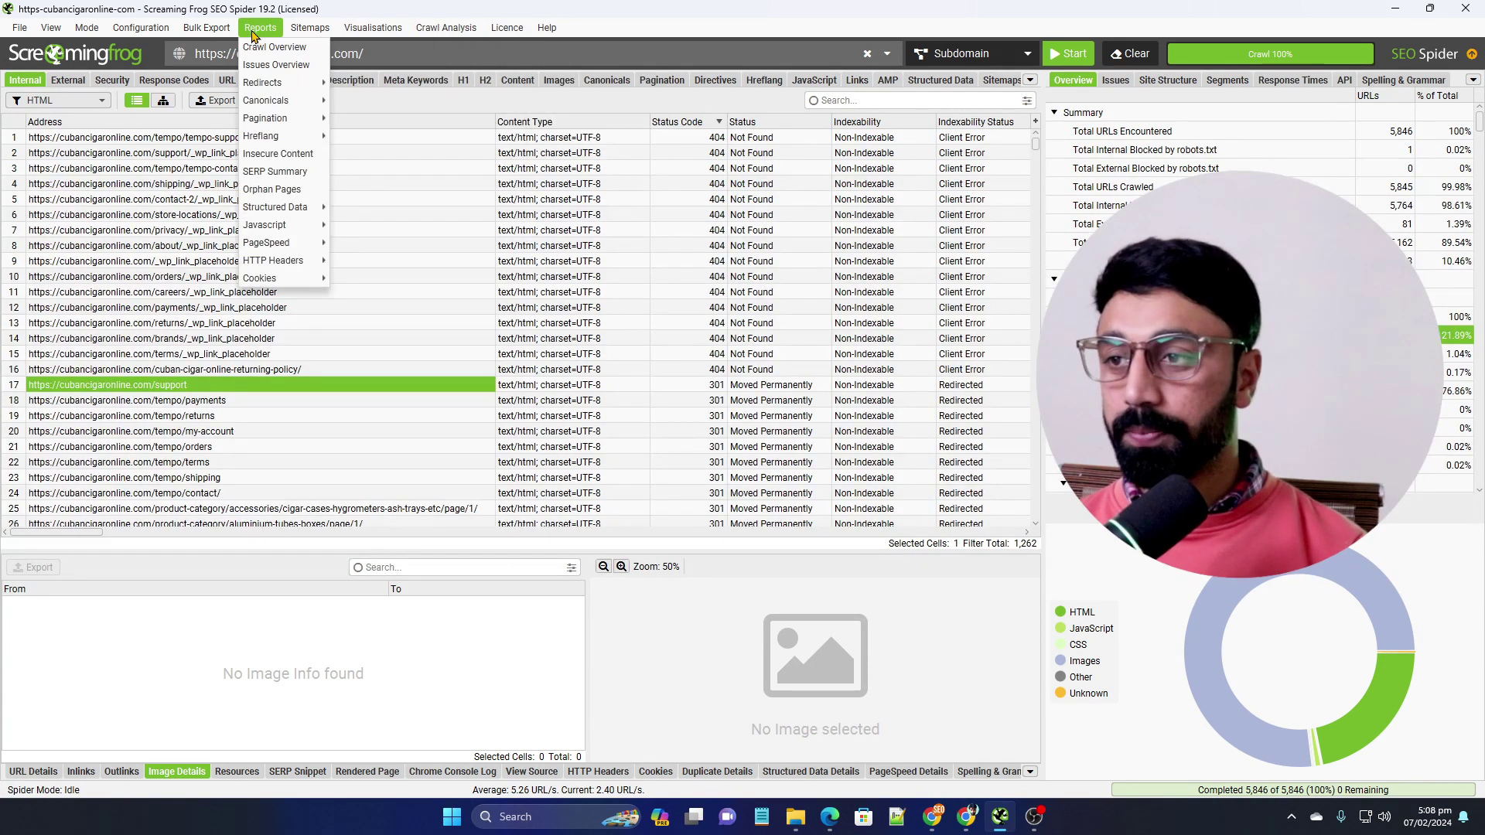
mouse_move(171, 35)
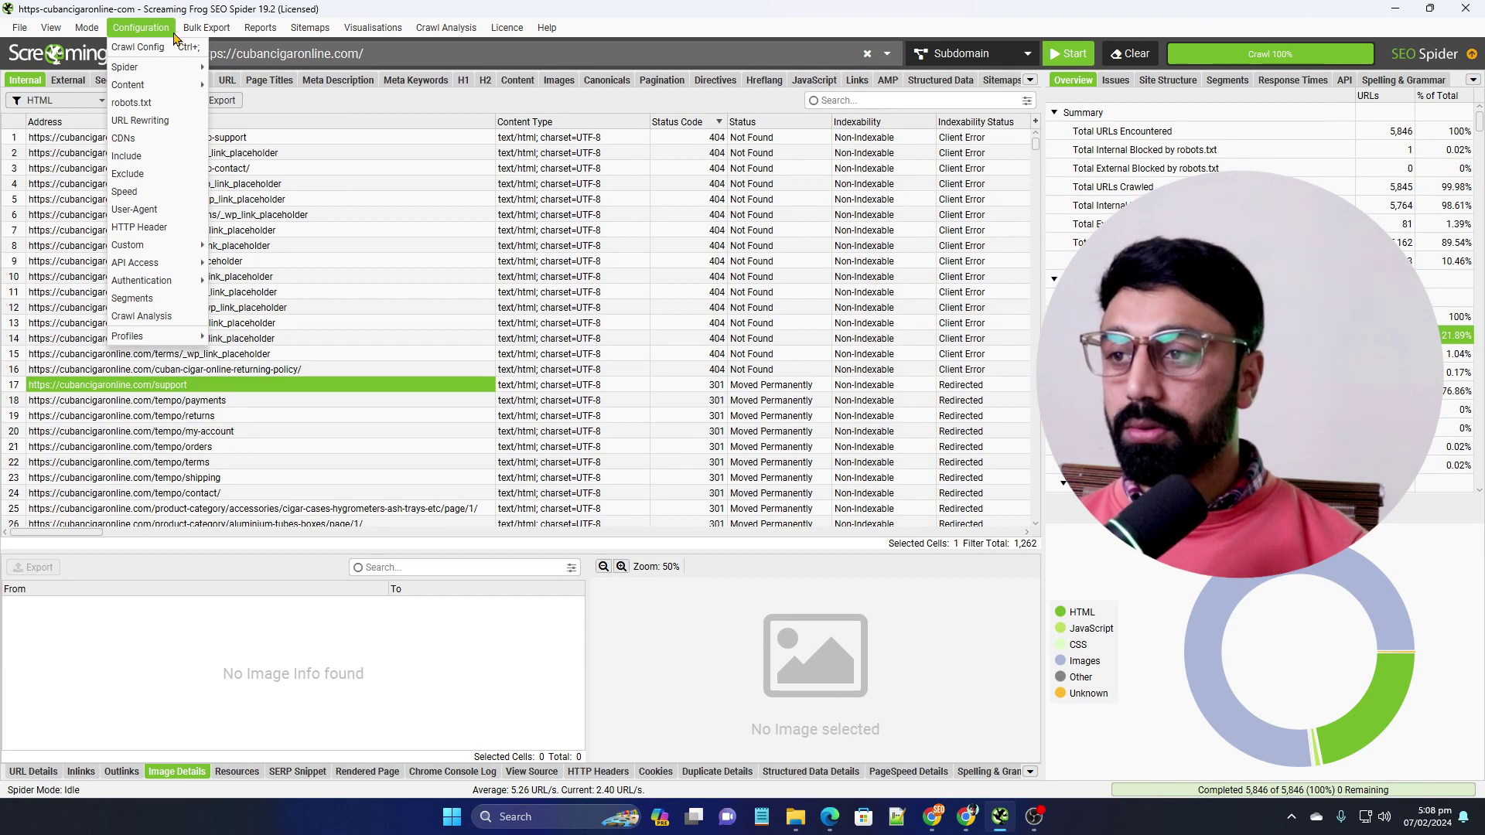
click(165, 31)
click(260, 27)
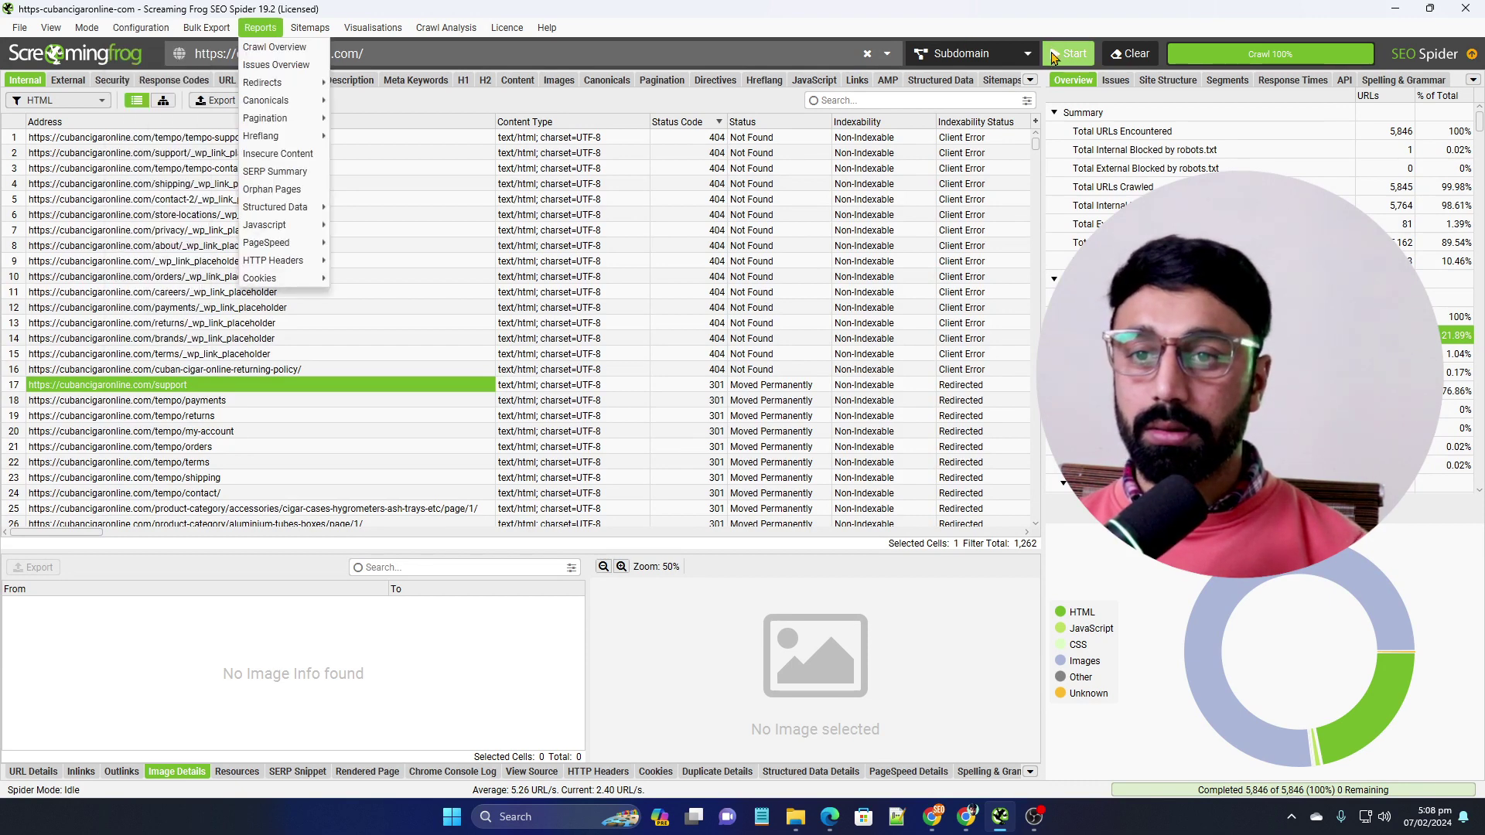
Clear the completed crawl data and switch the spider to List mode.
click(1132, 54)
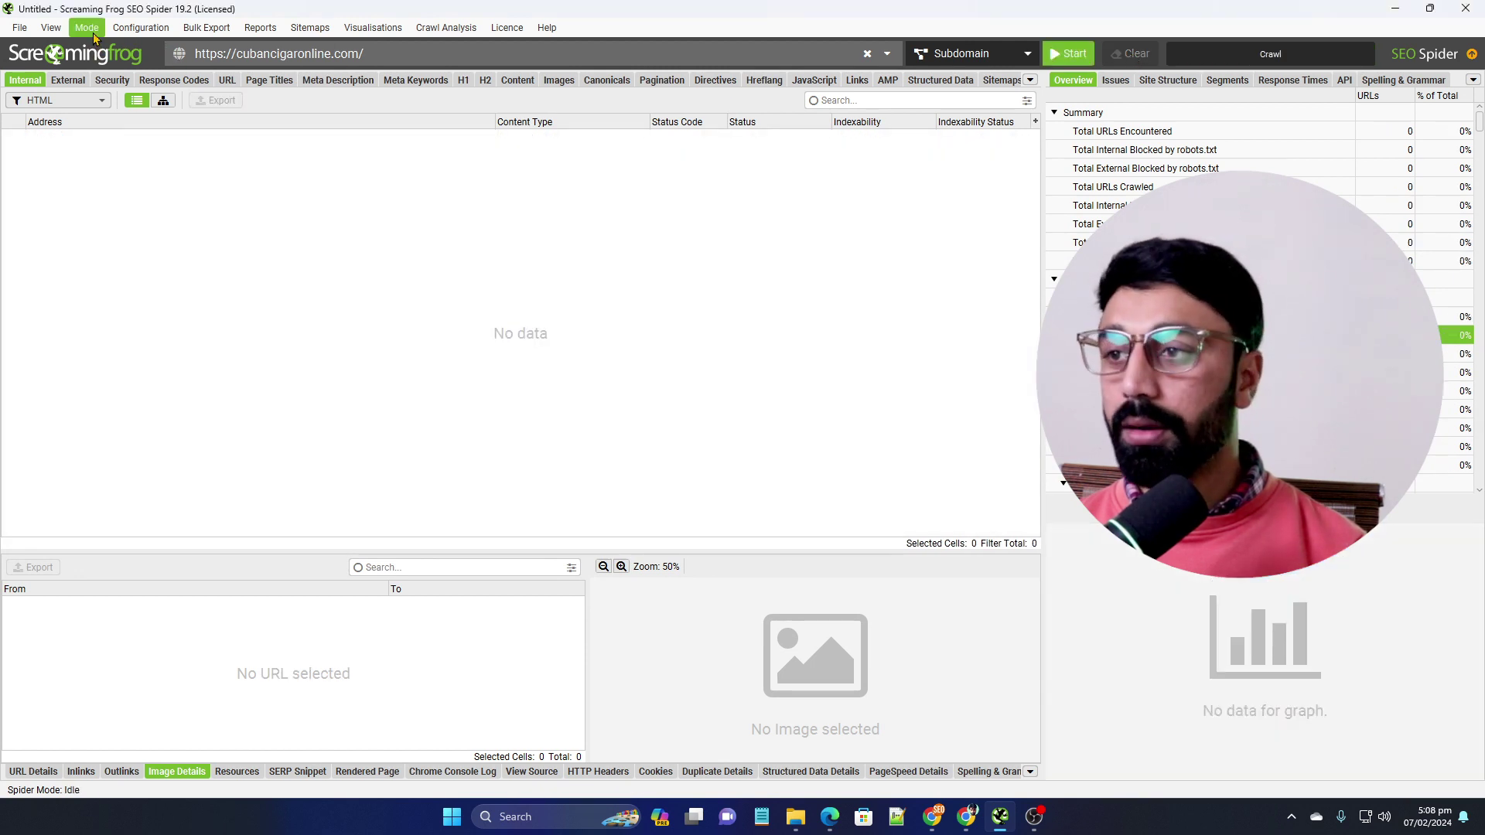
click(94, 37)
click(114, 71)
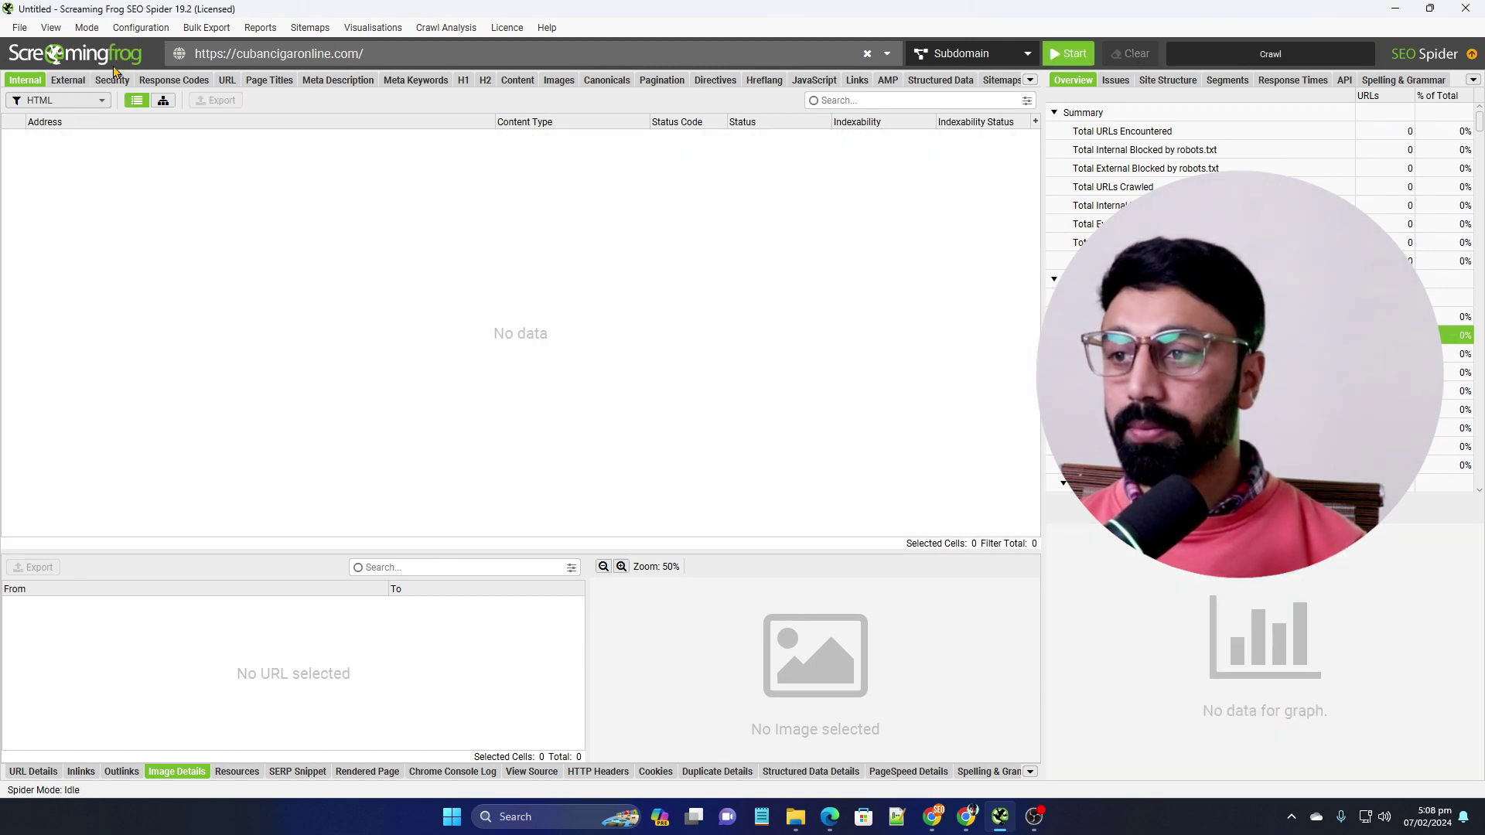
View the file upload and manual entry options for a URL list, closing each without adding URLs.
click(556, 57)
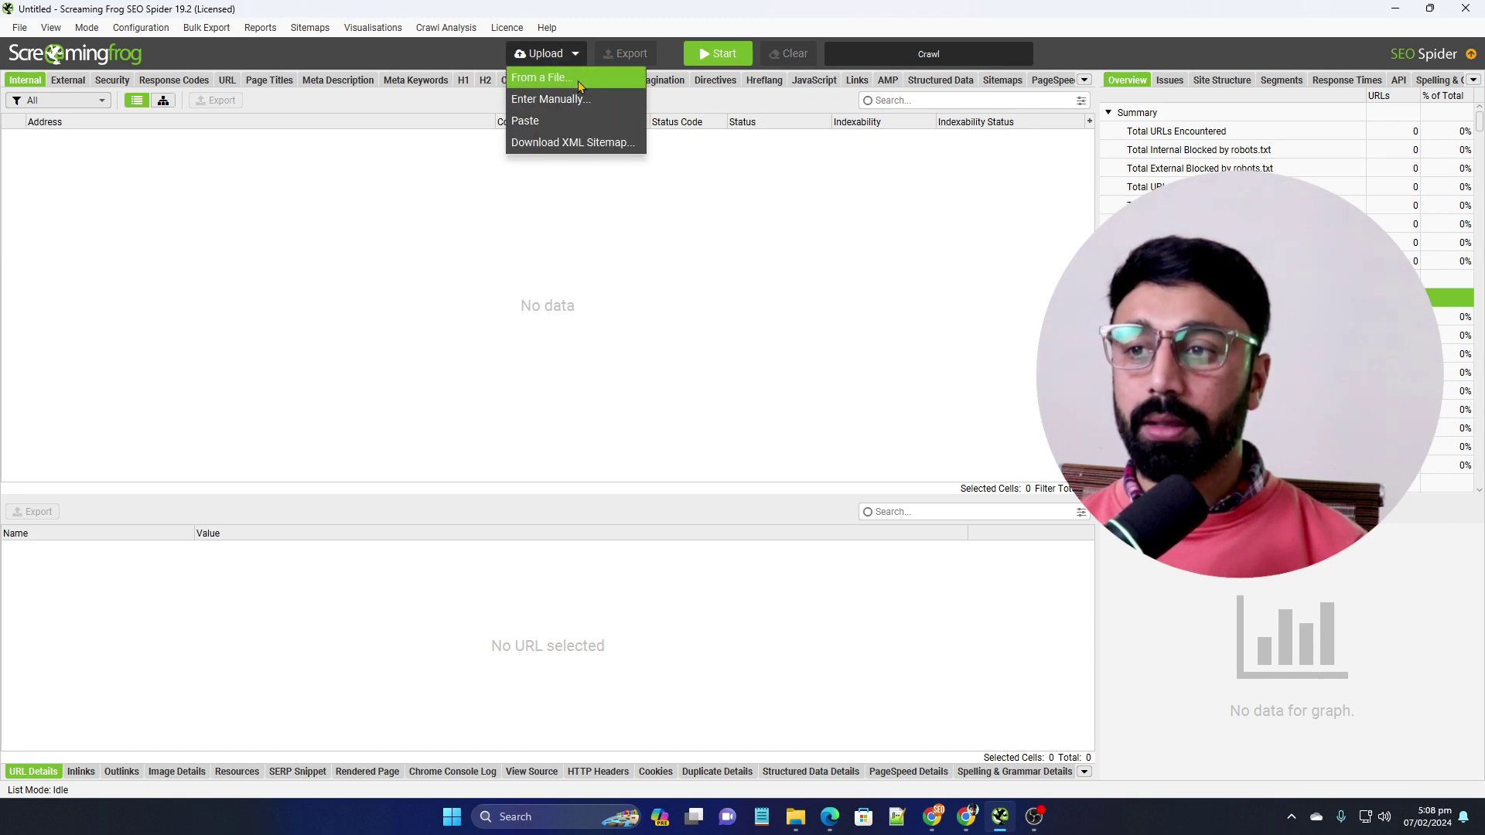
click(580, 82)
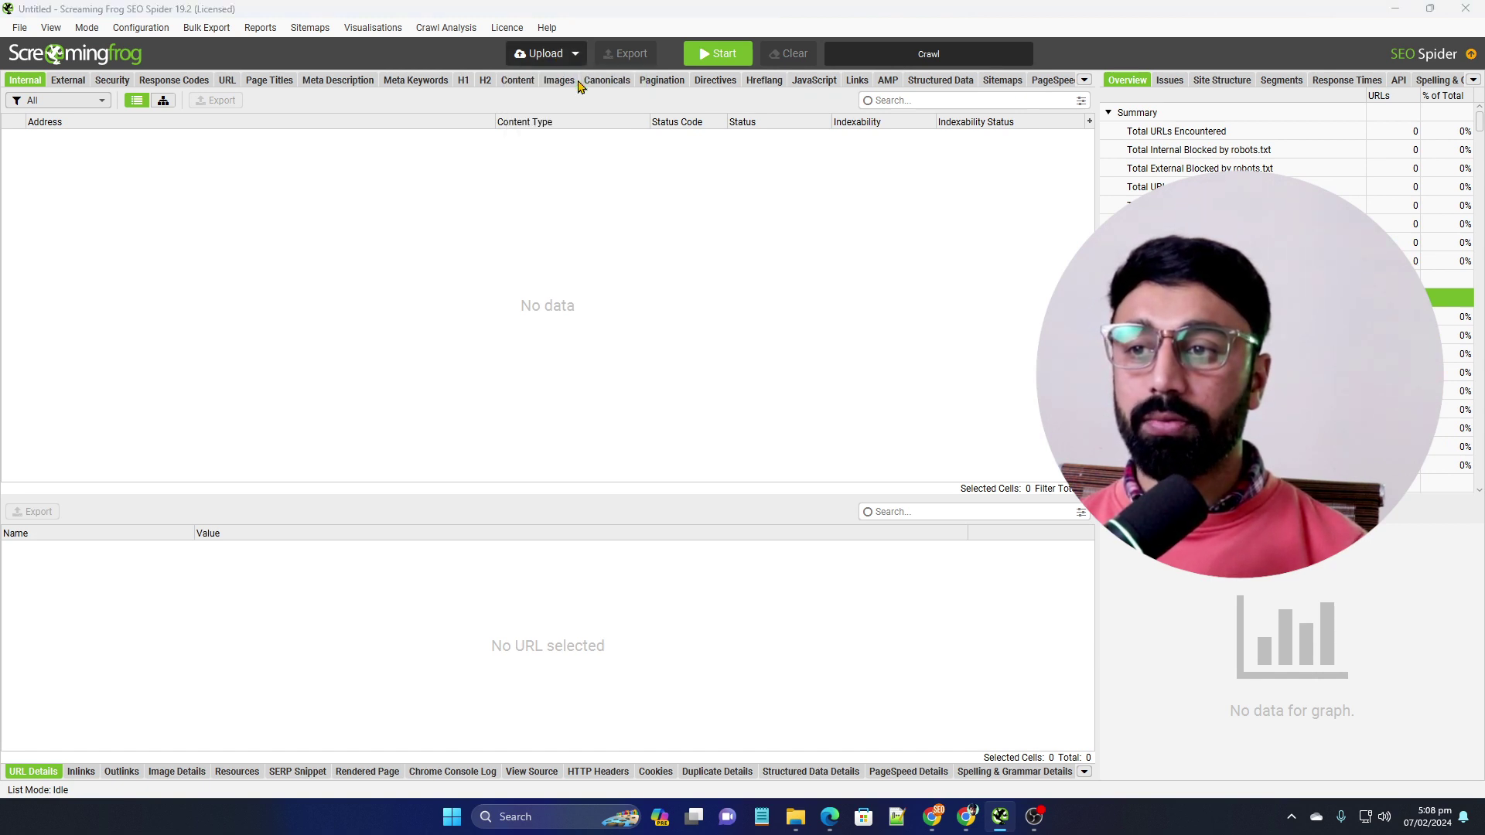
click(689, 410)
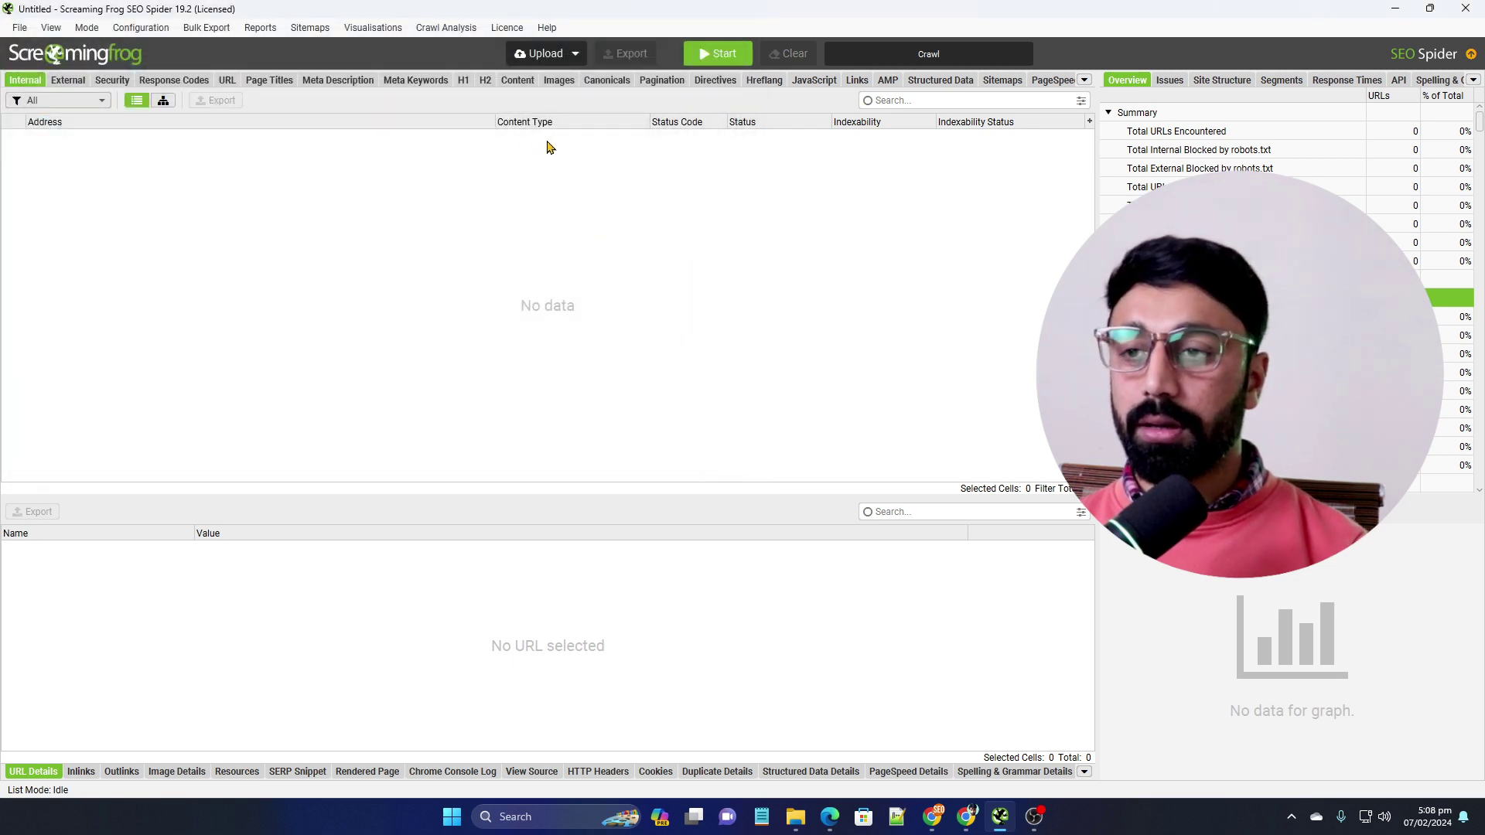
click(558, 55)
click(568, 101)
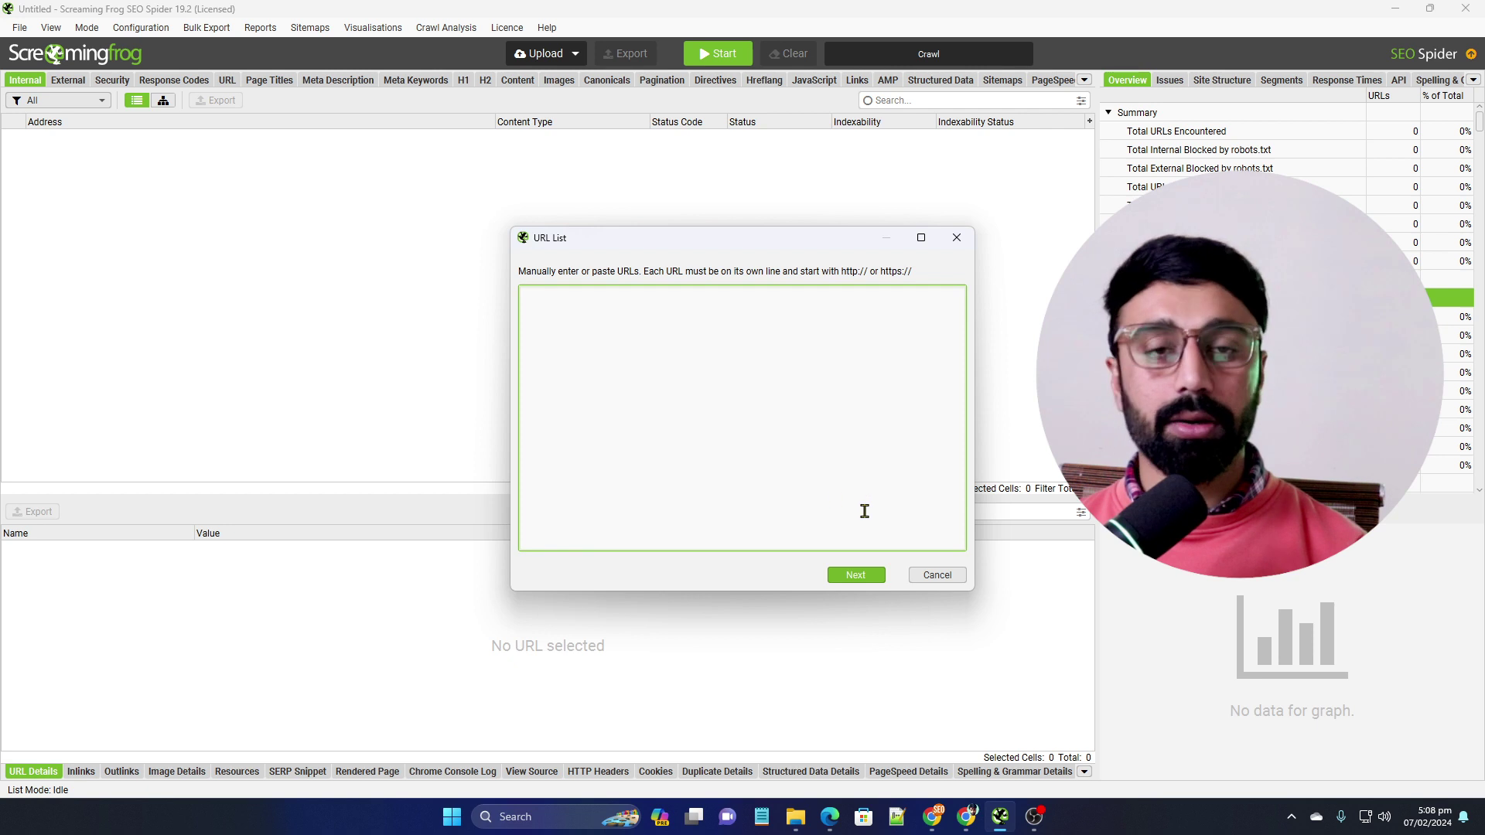
click(932, 576)
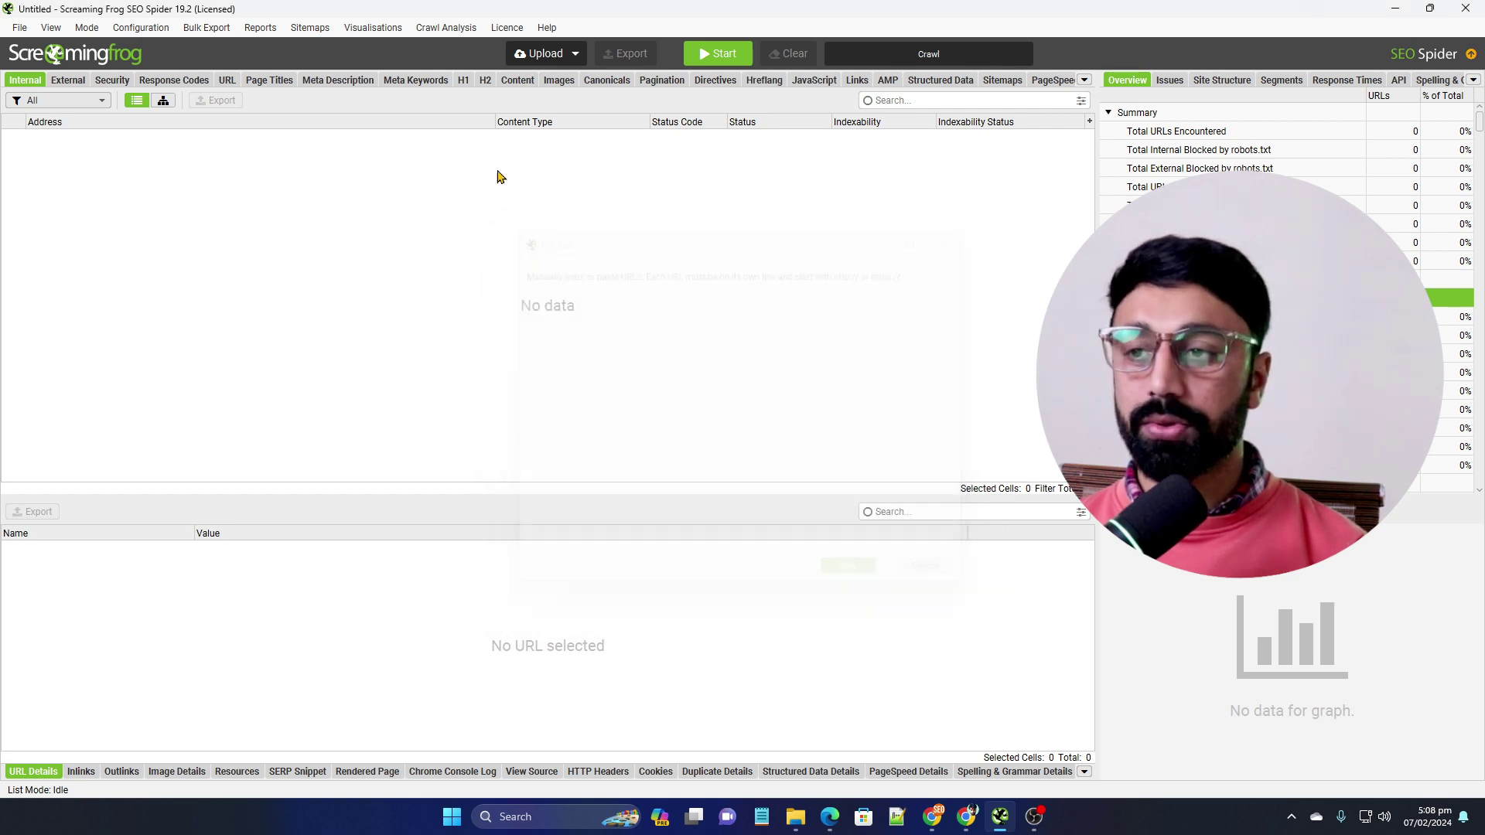
click(574, 53)
click(565, 124)
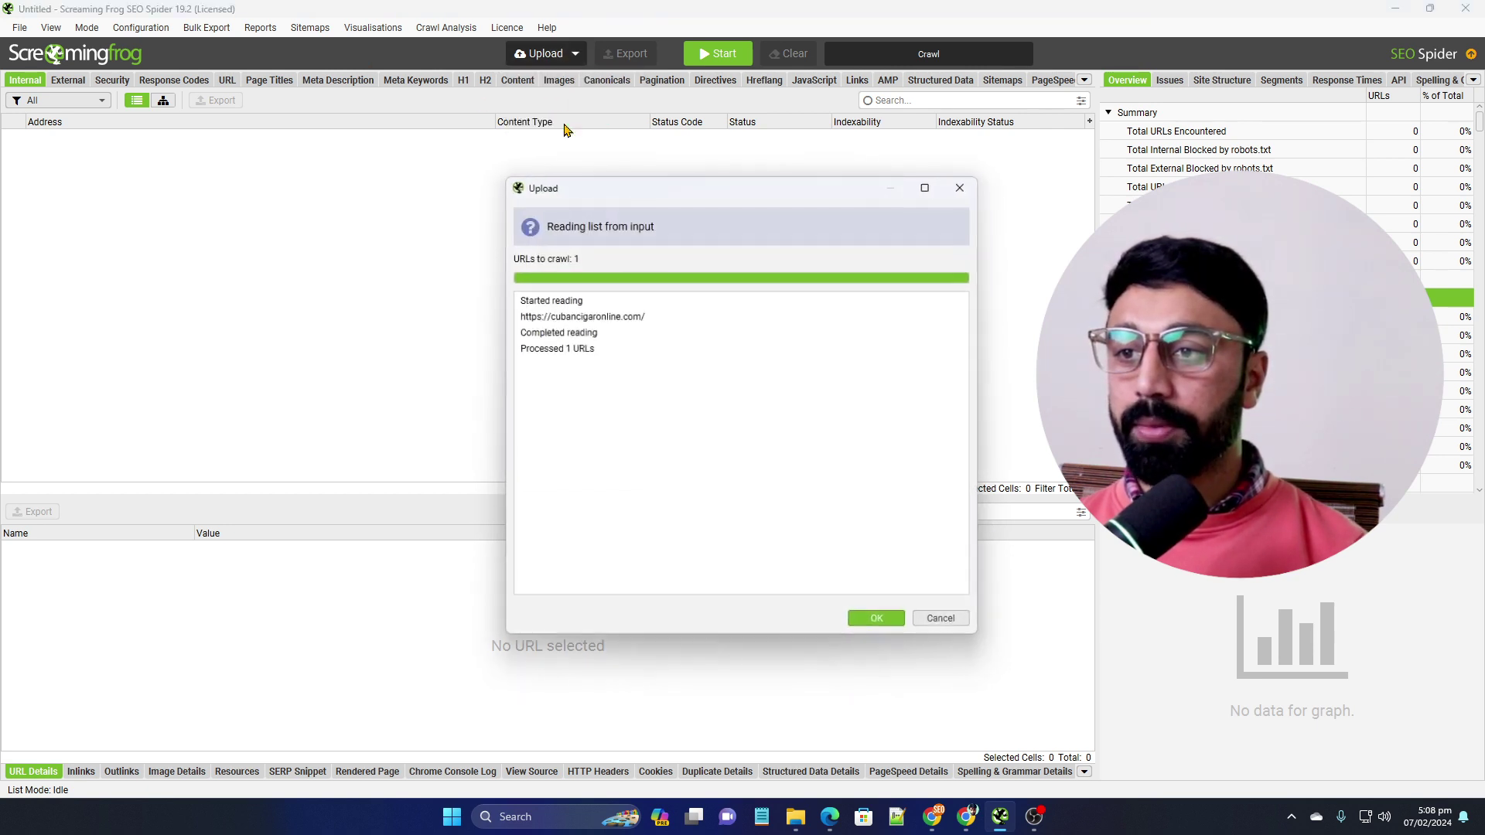
click(880, 626)
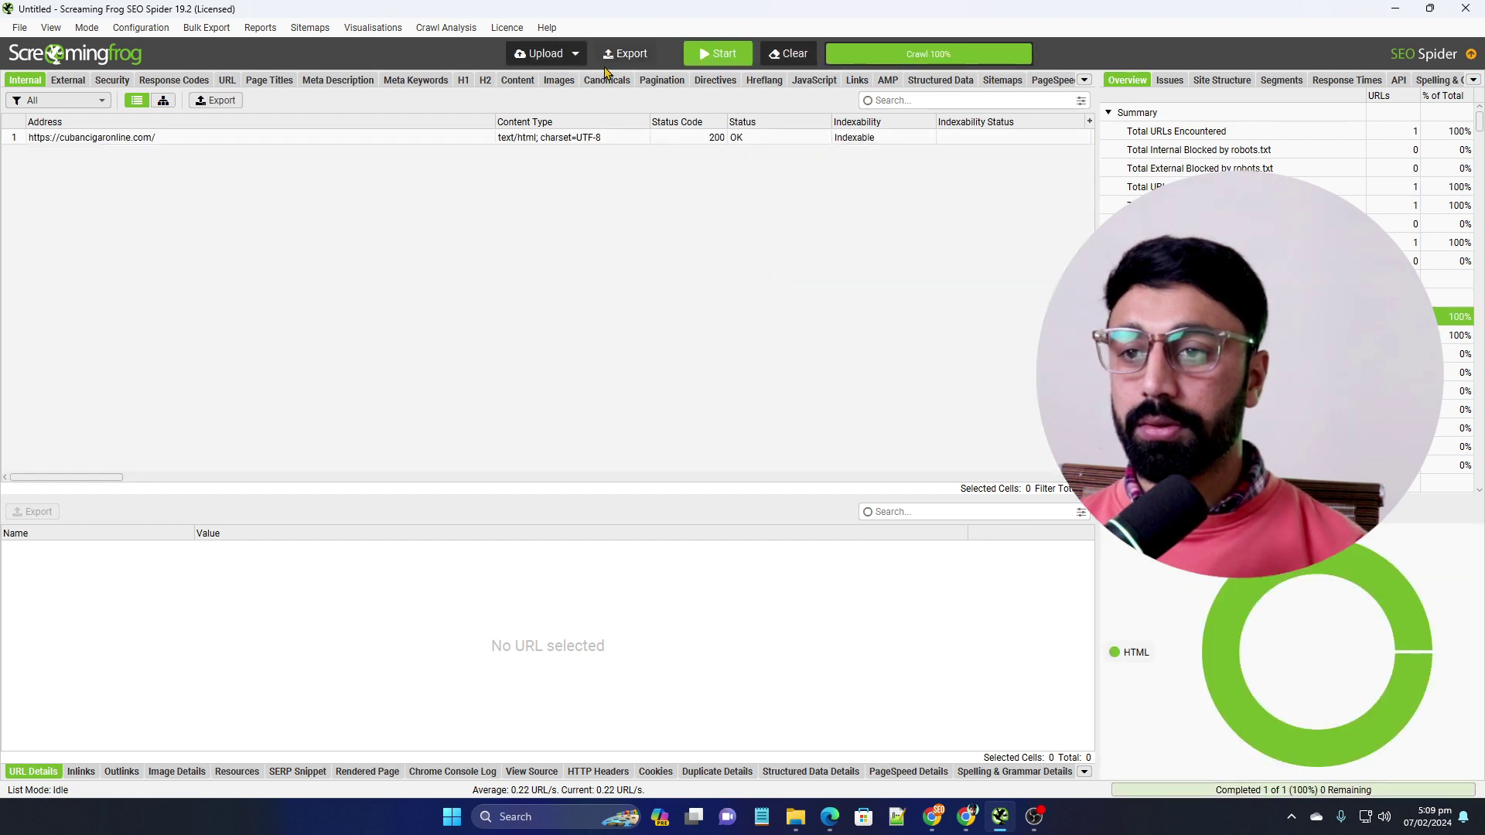
click(789, 54)
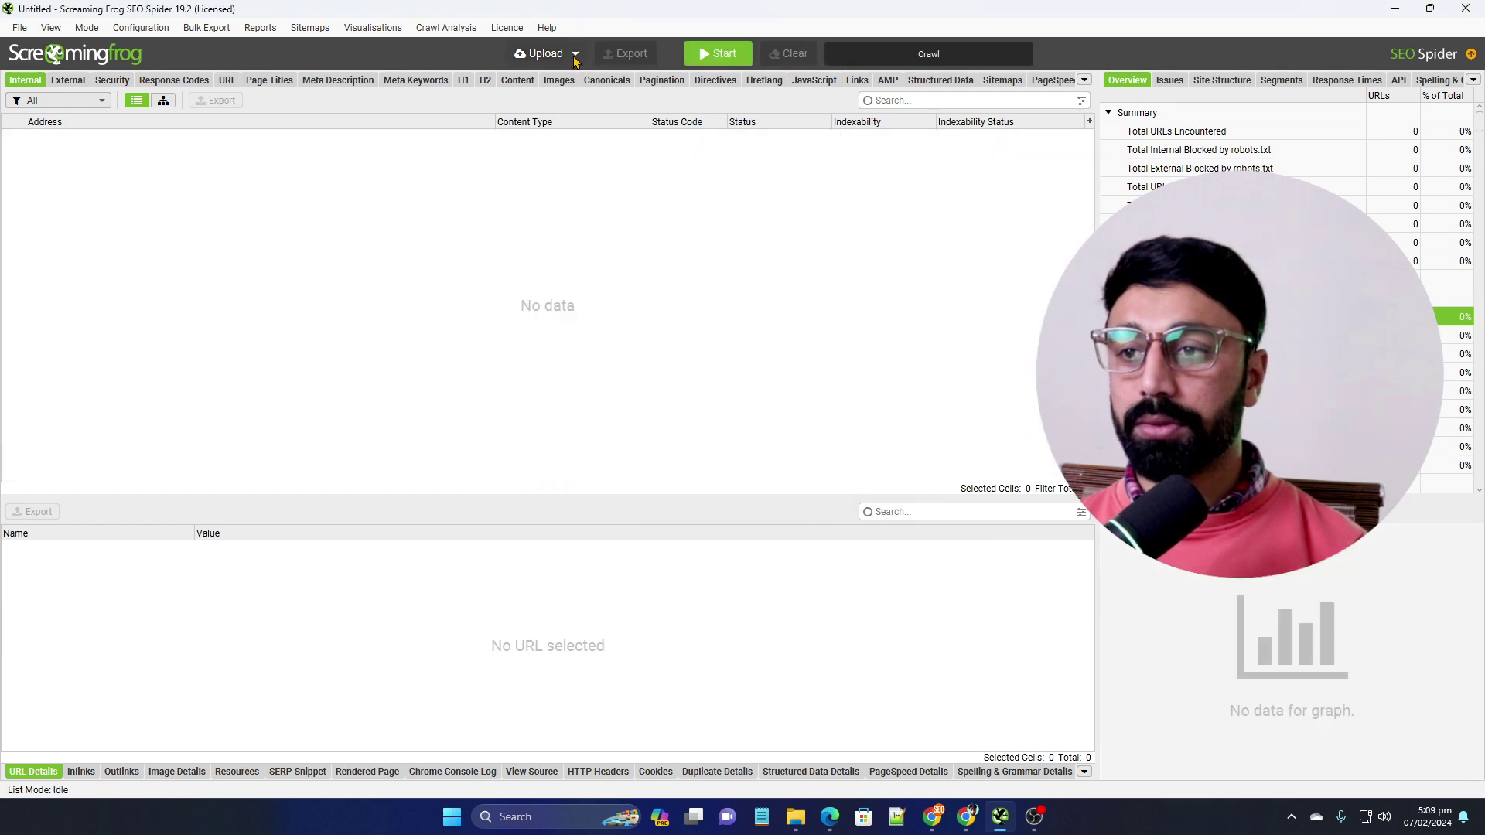
View the XML sitemap download option for a URL list and close it without entering an address.
click(575, 60)
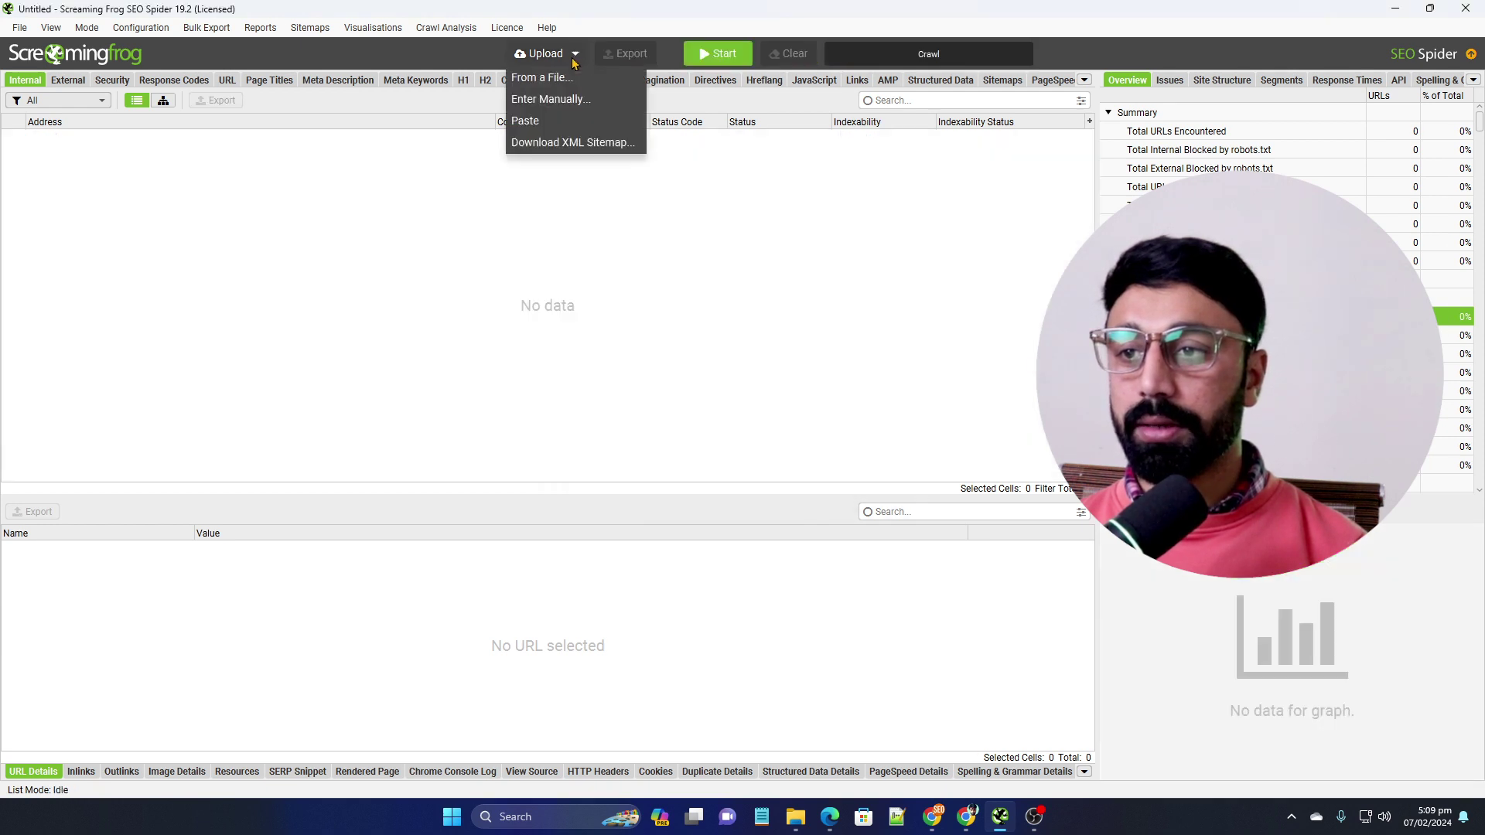
click(580, 146)
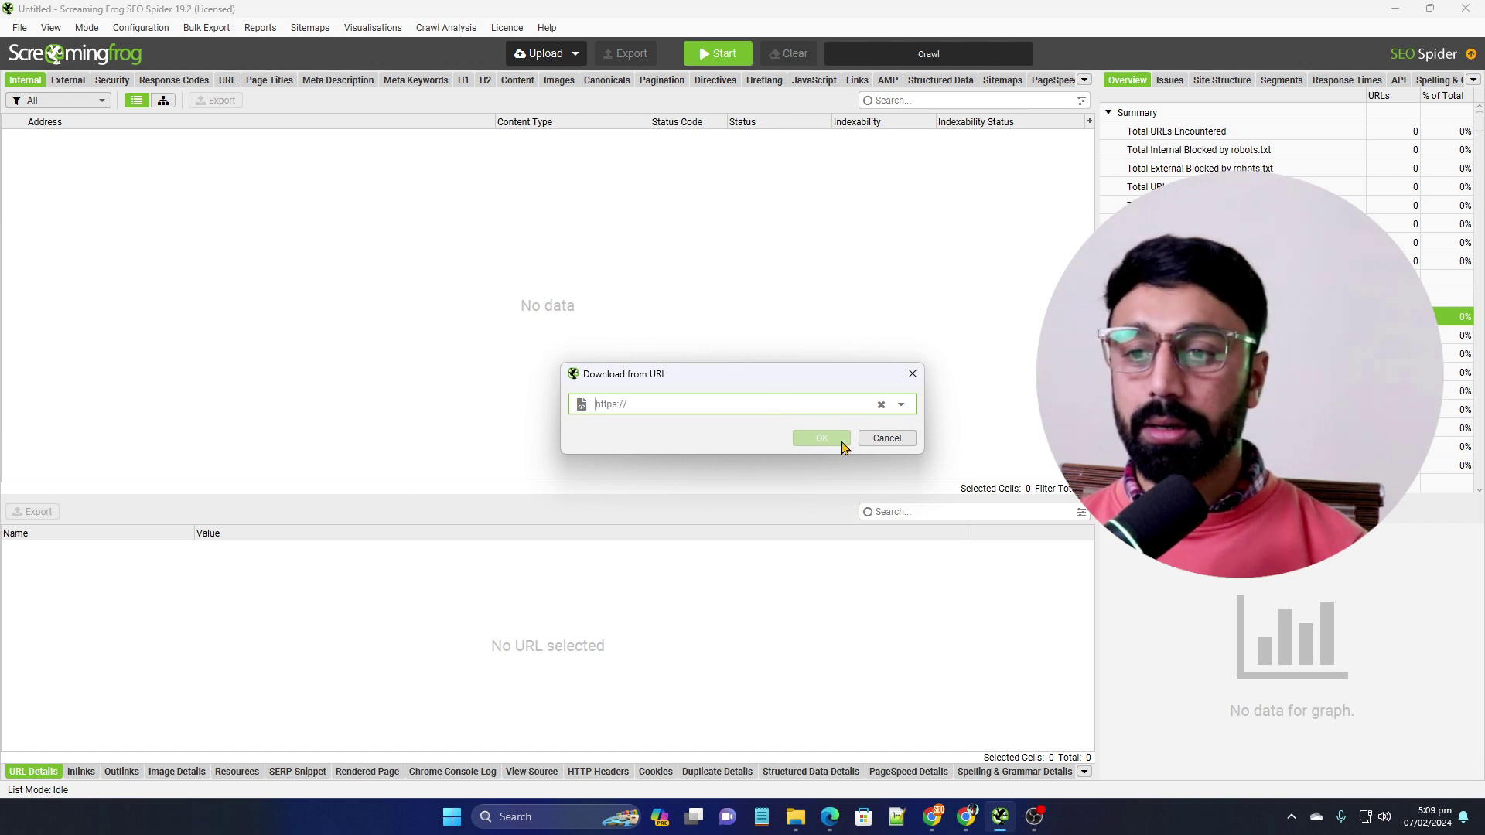
click(886, 438)
Switch to SERP mode and look at its file upload option and its meta description and page title tables.
click(91, 31)
click(96, 82)
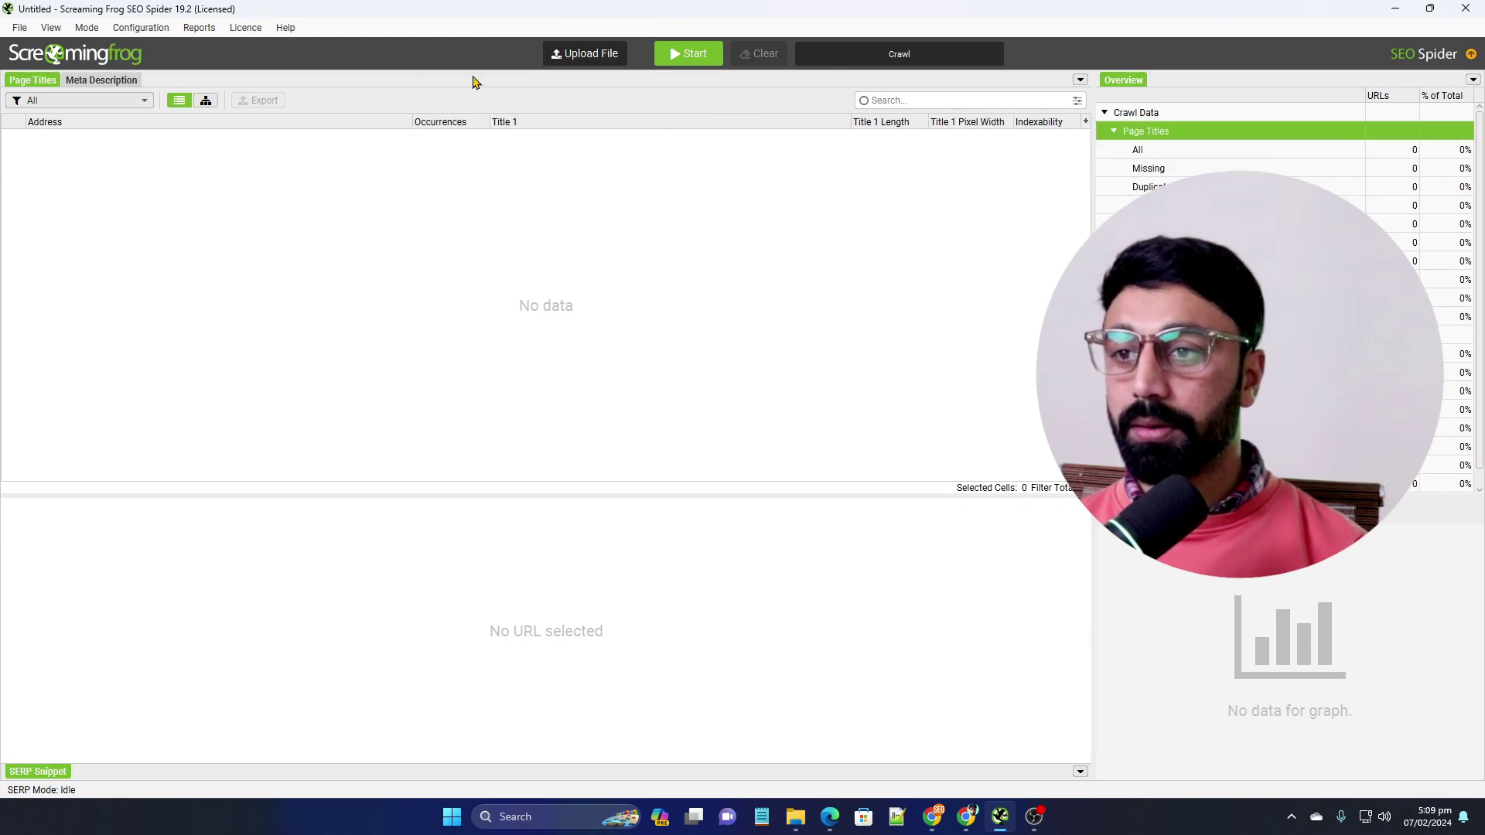
click(604, 56)
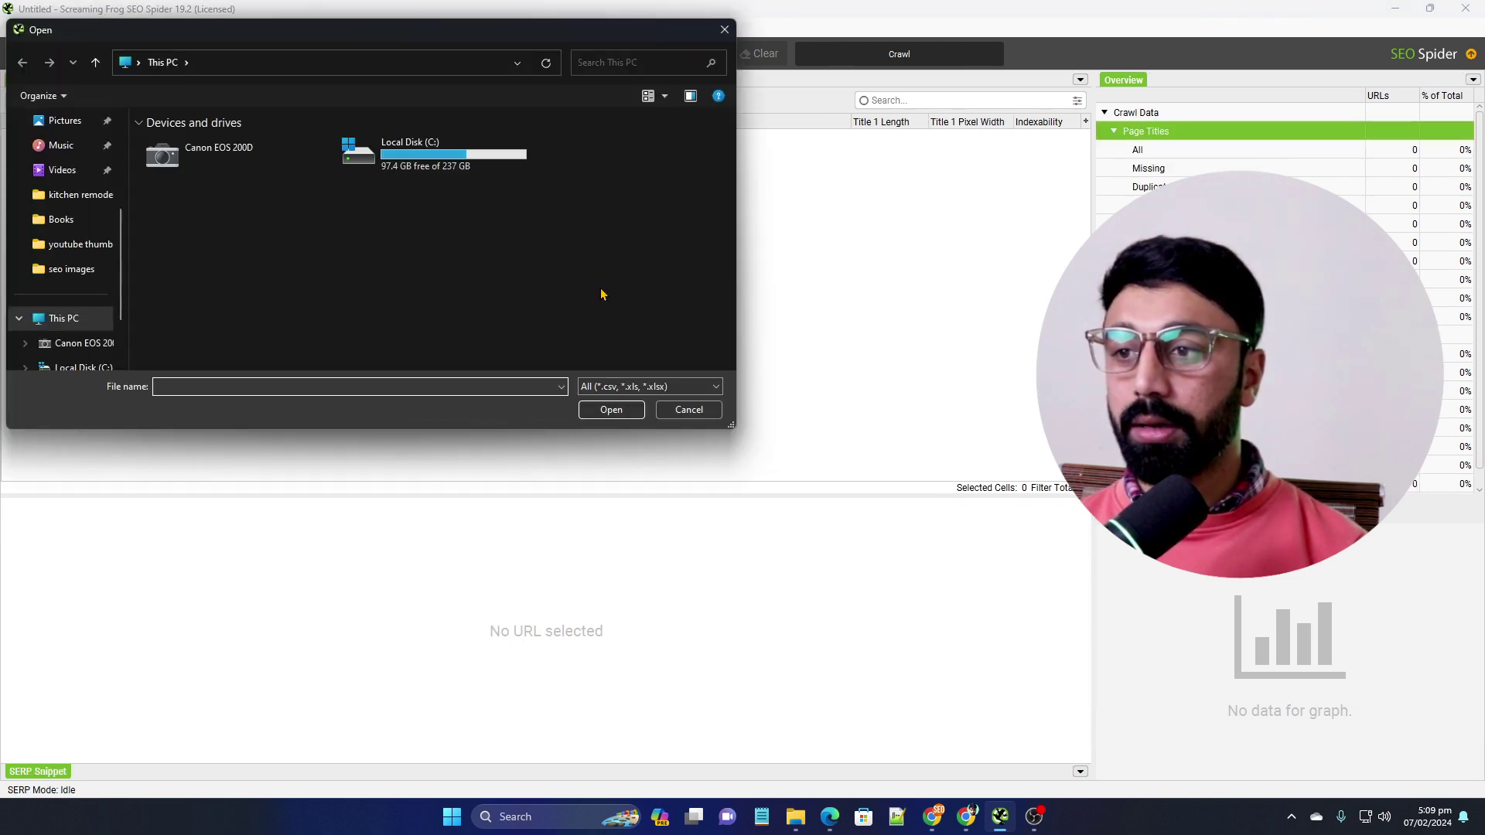
click(690, 411)
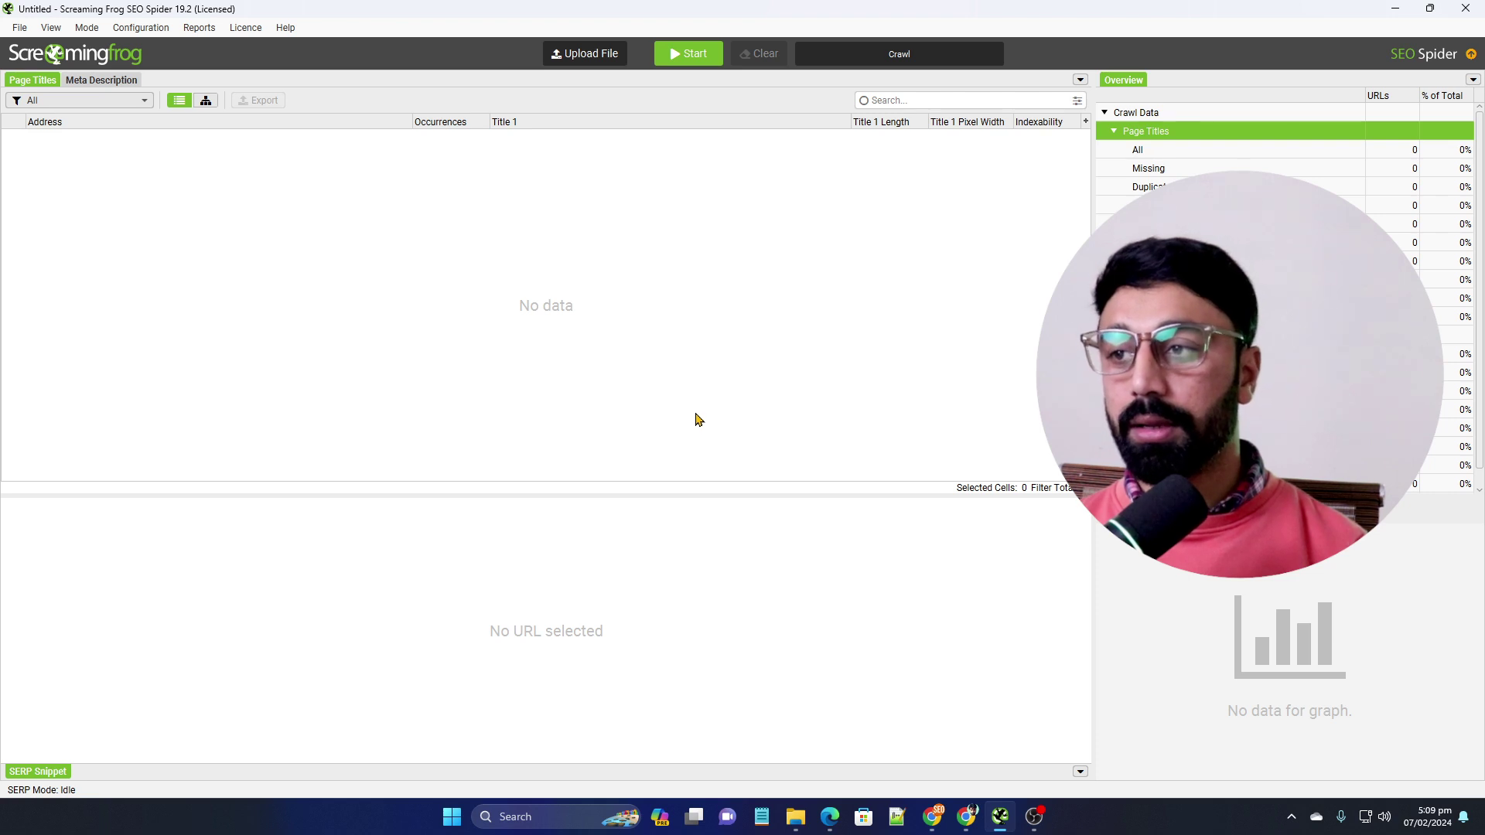
click(101, 80)
click(31, 81)
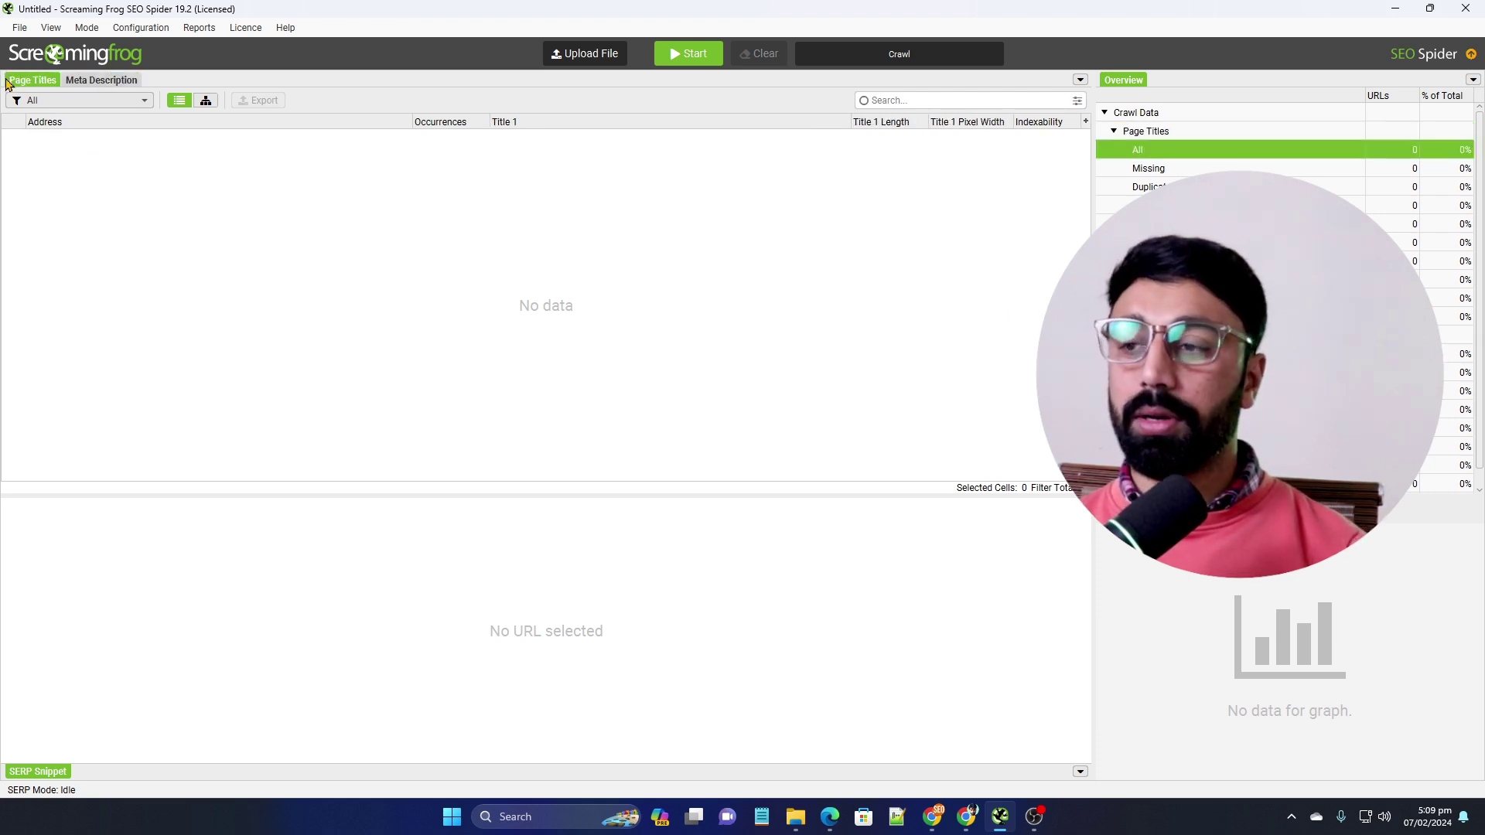
double_click(373, 10)
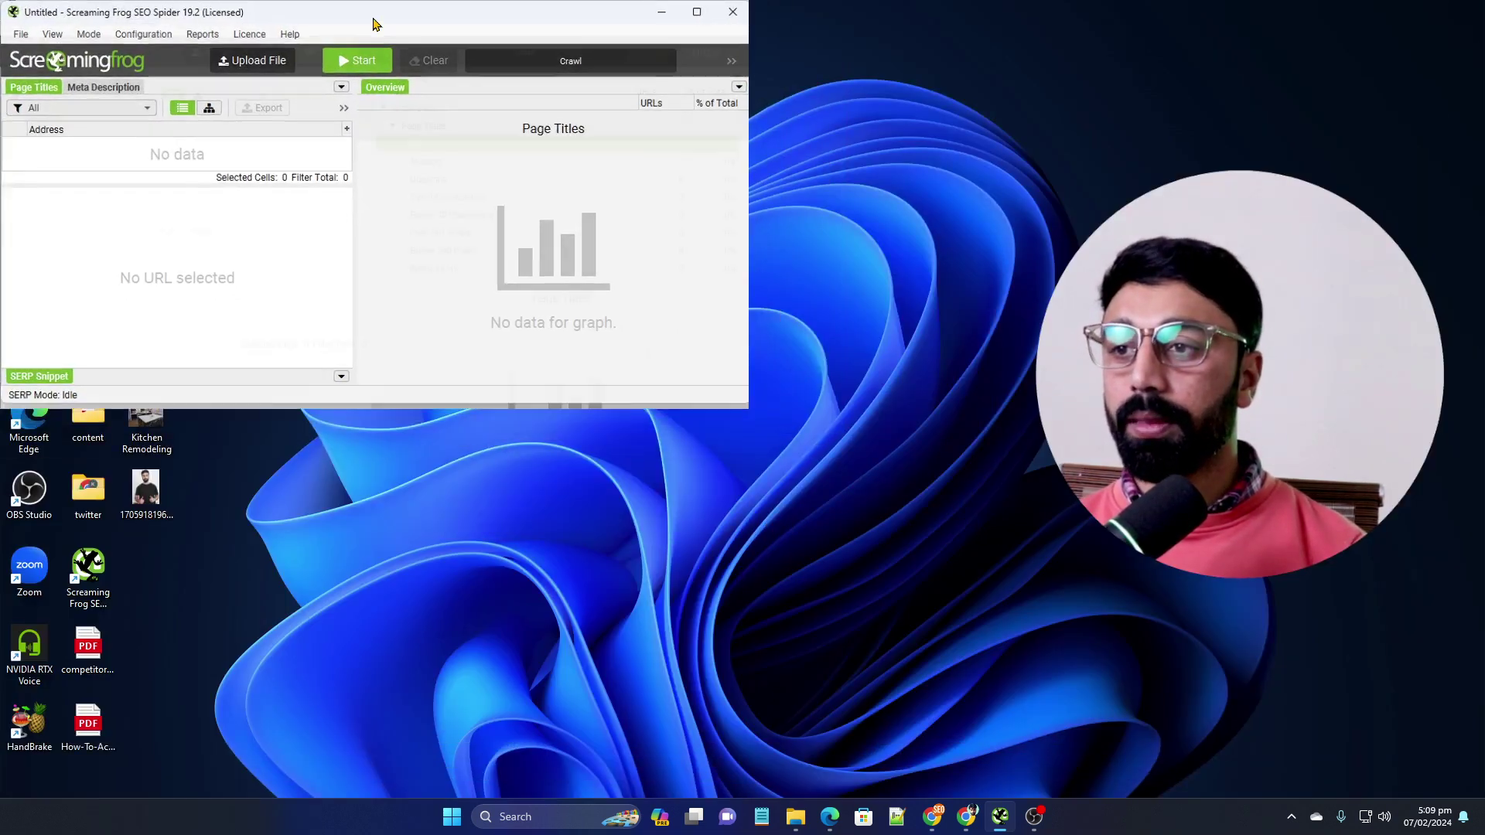
click(723, 15)
Switch to Compare mode and try to select the current and previous crawls for comparison.
click(85, 28)
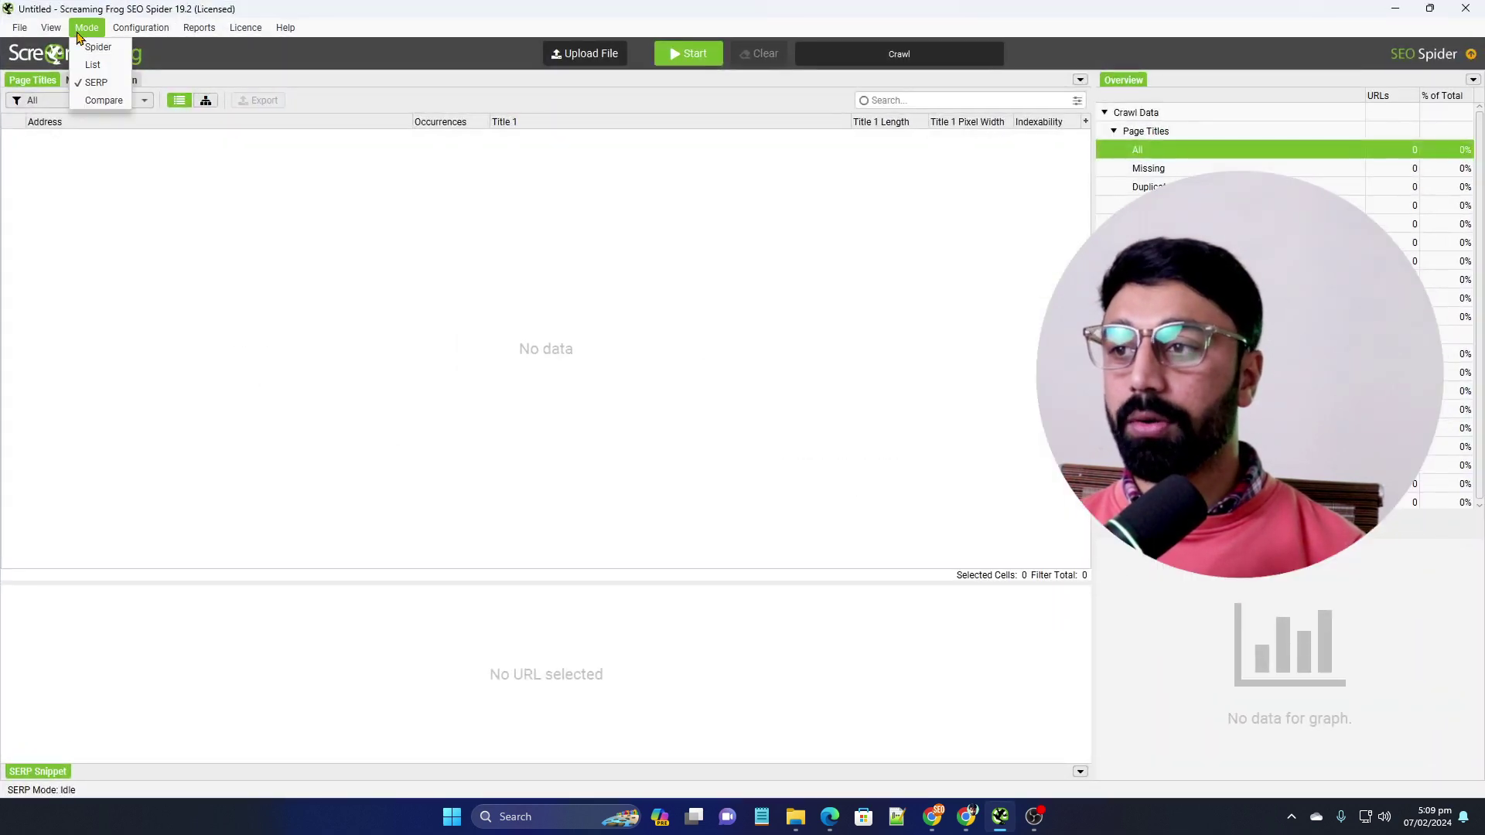
click(99, 107)
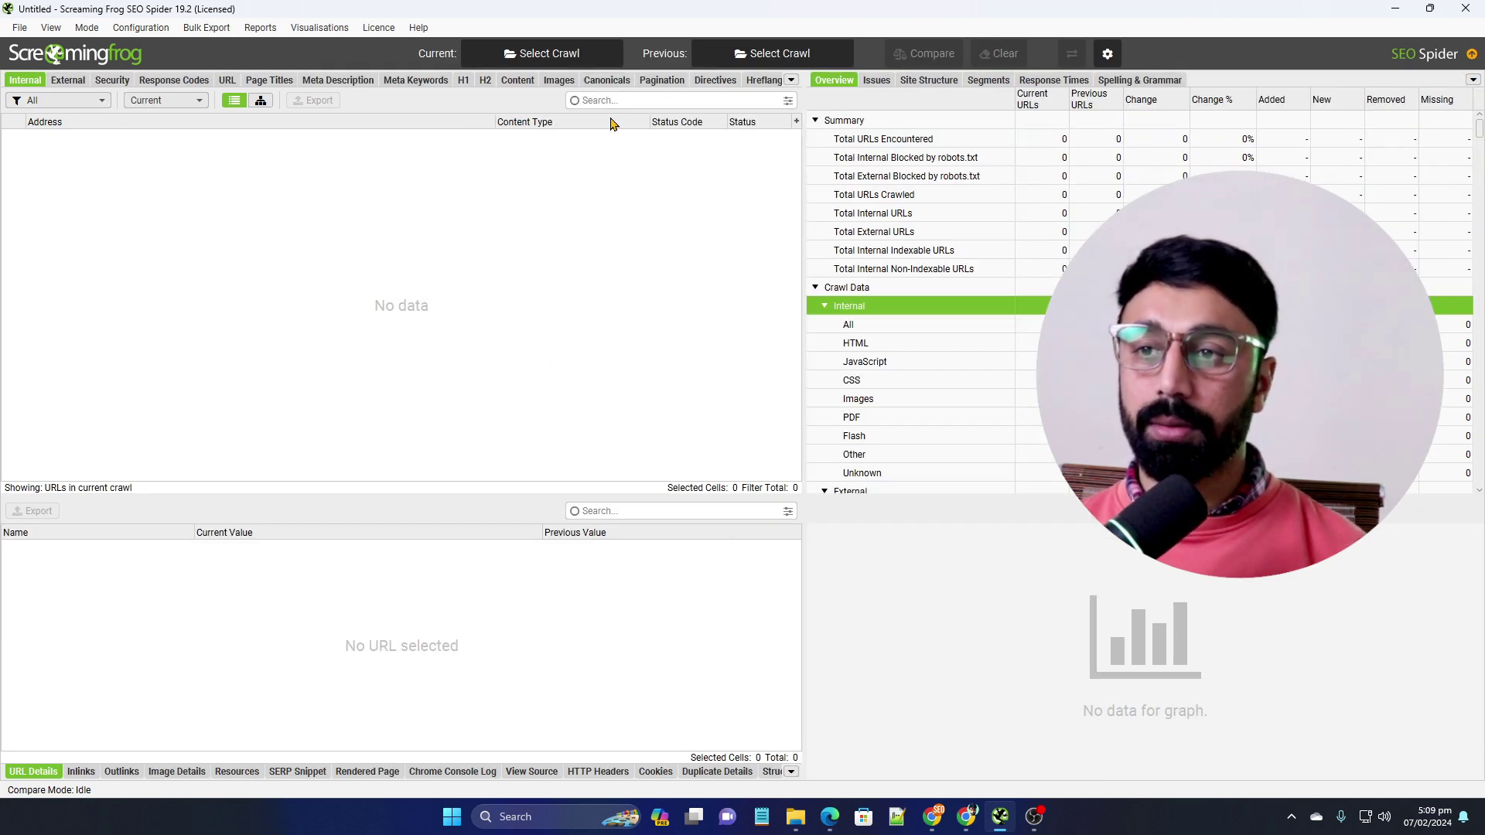
click(539, 56)
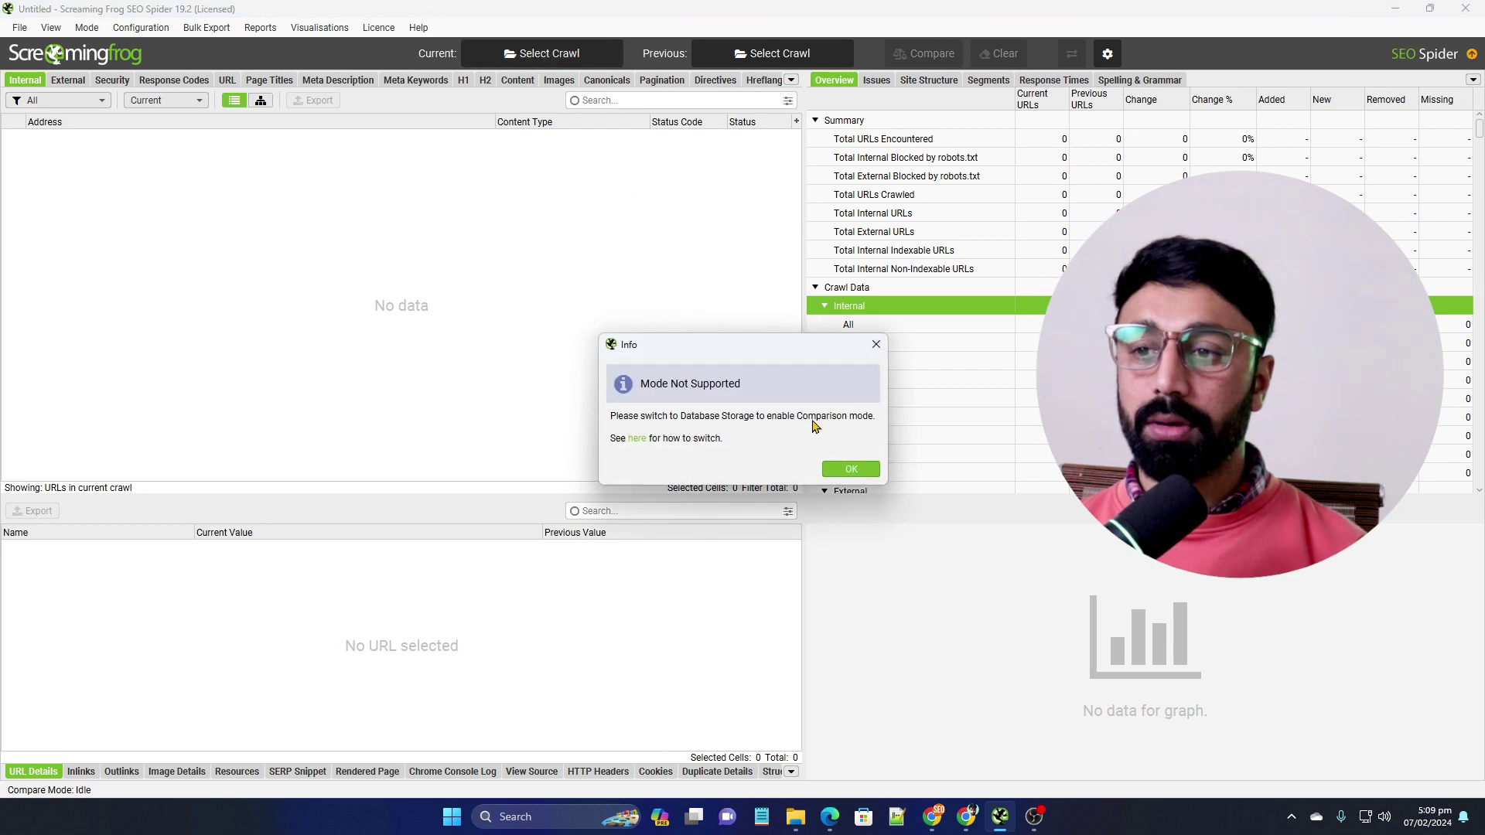
click(851, 467)
click(762, 55)
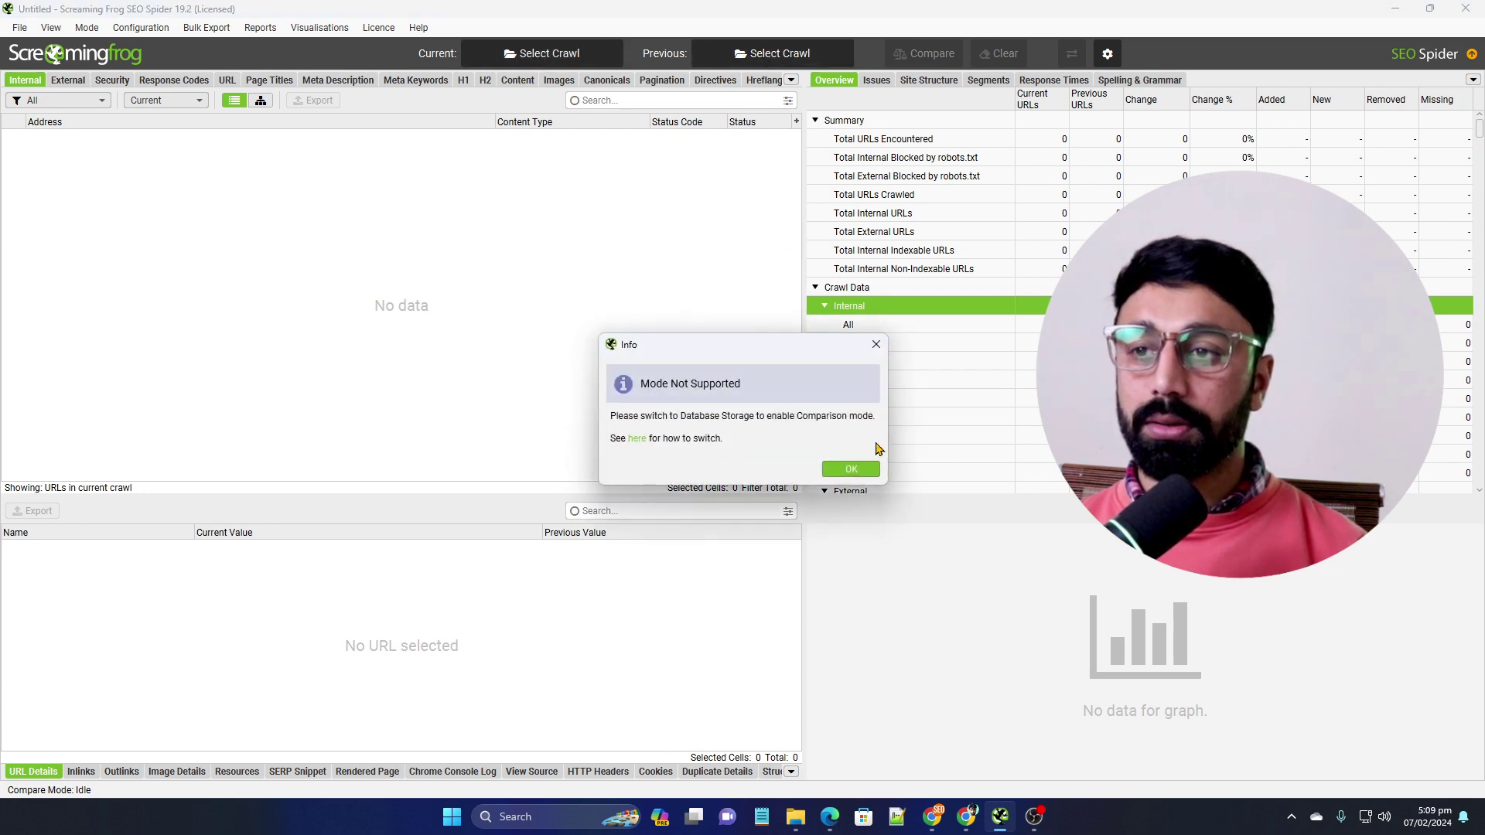
click(850, 474)
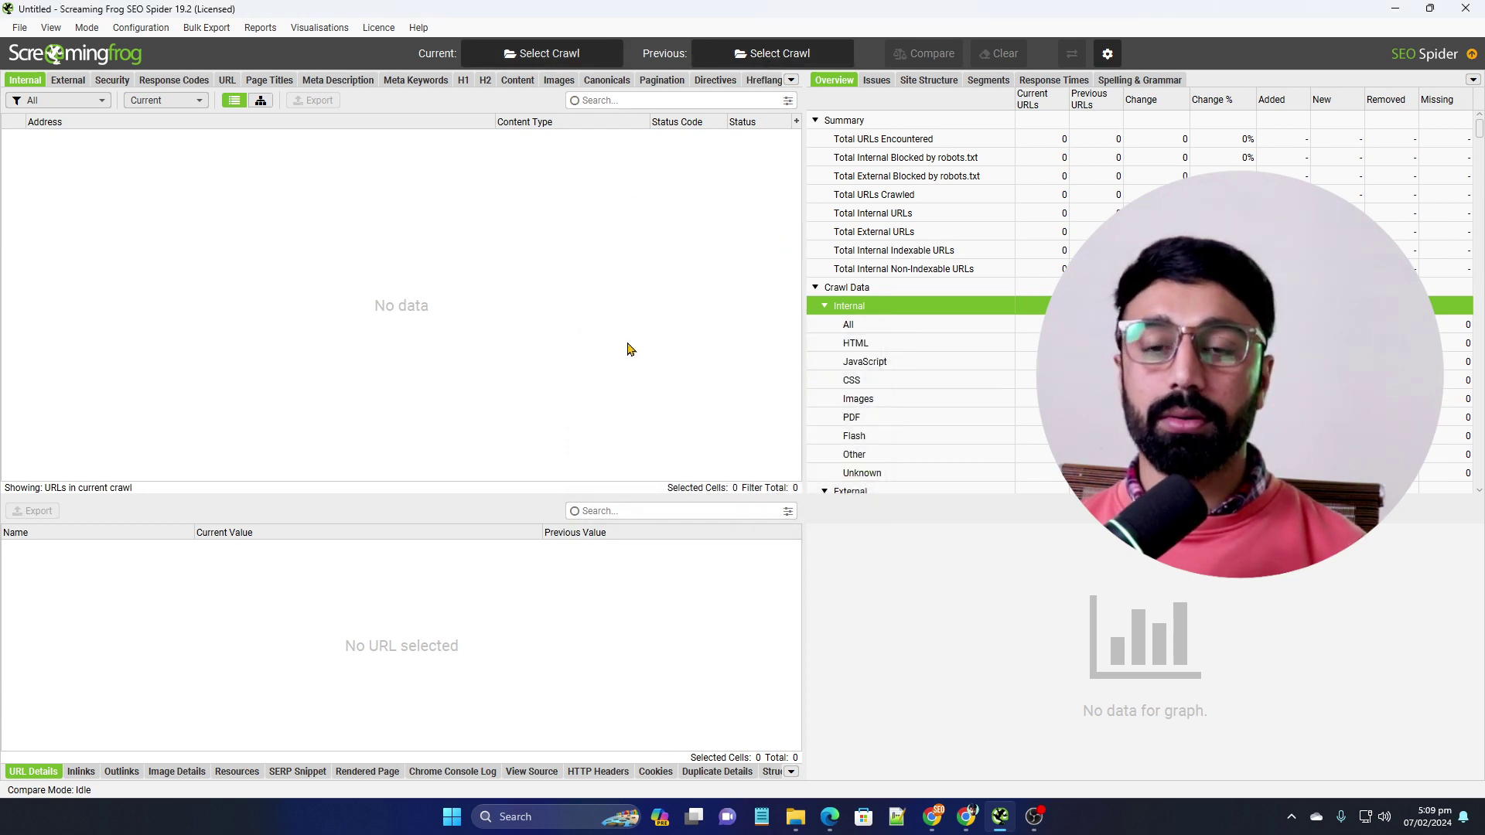
Return to Spider mode and review the available crawl modes.
click(48, 30)
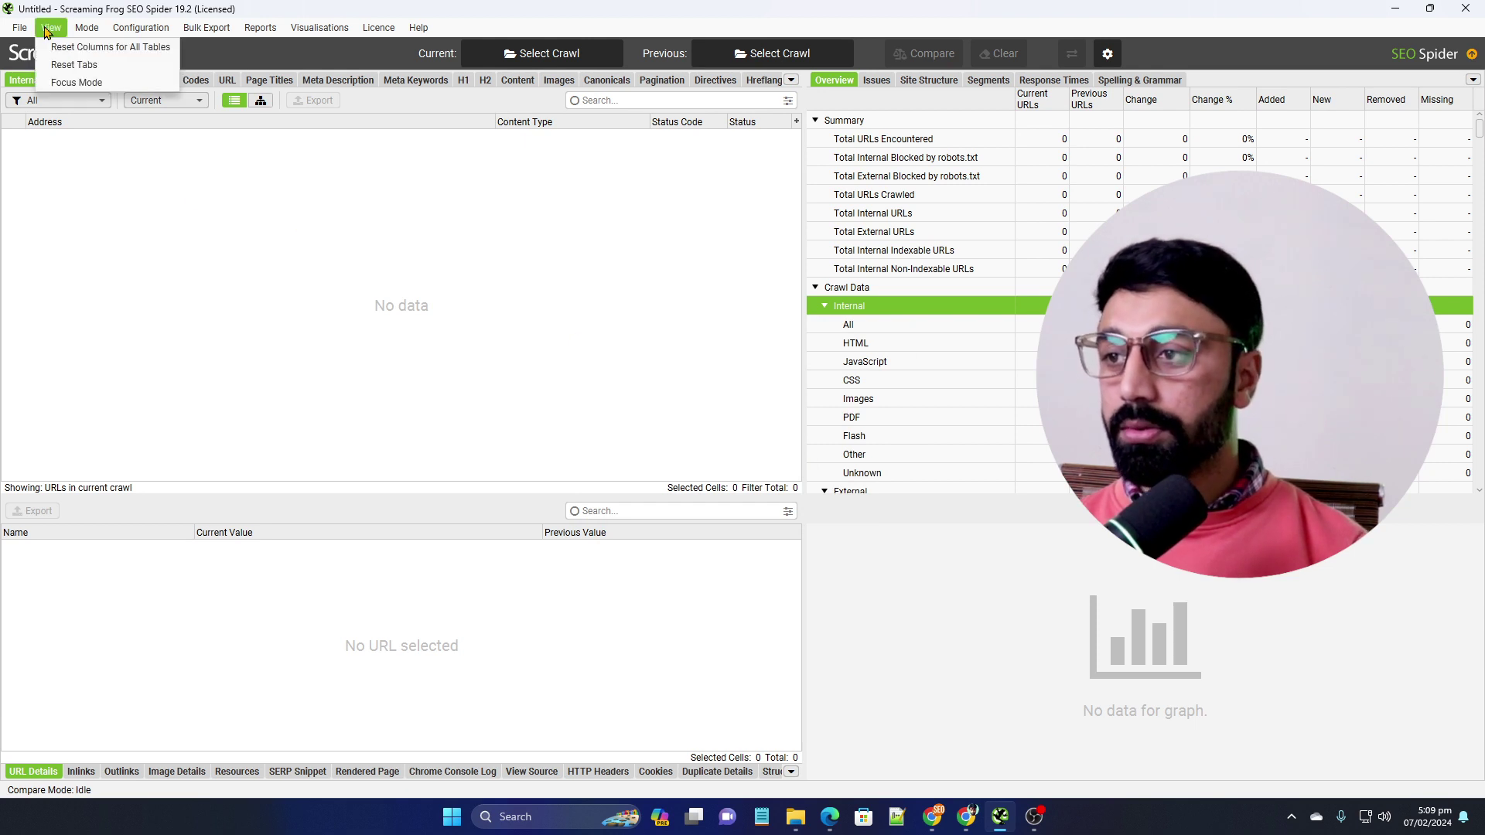
click(91, 49)
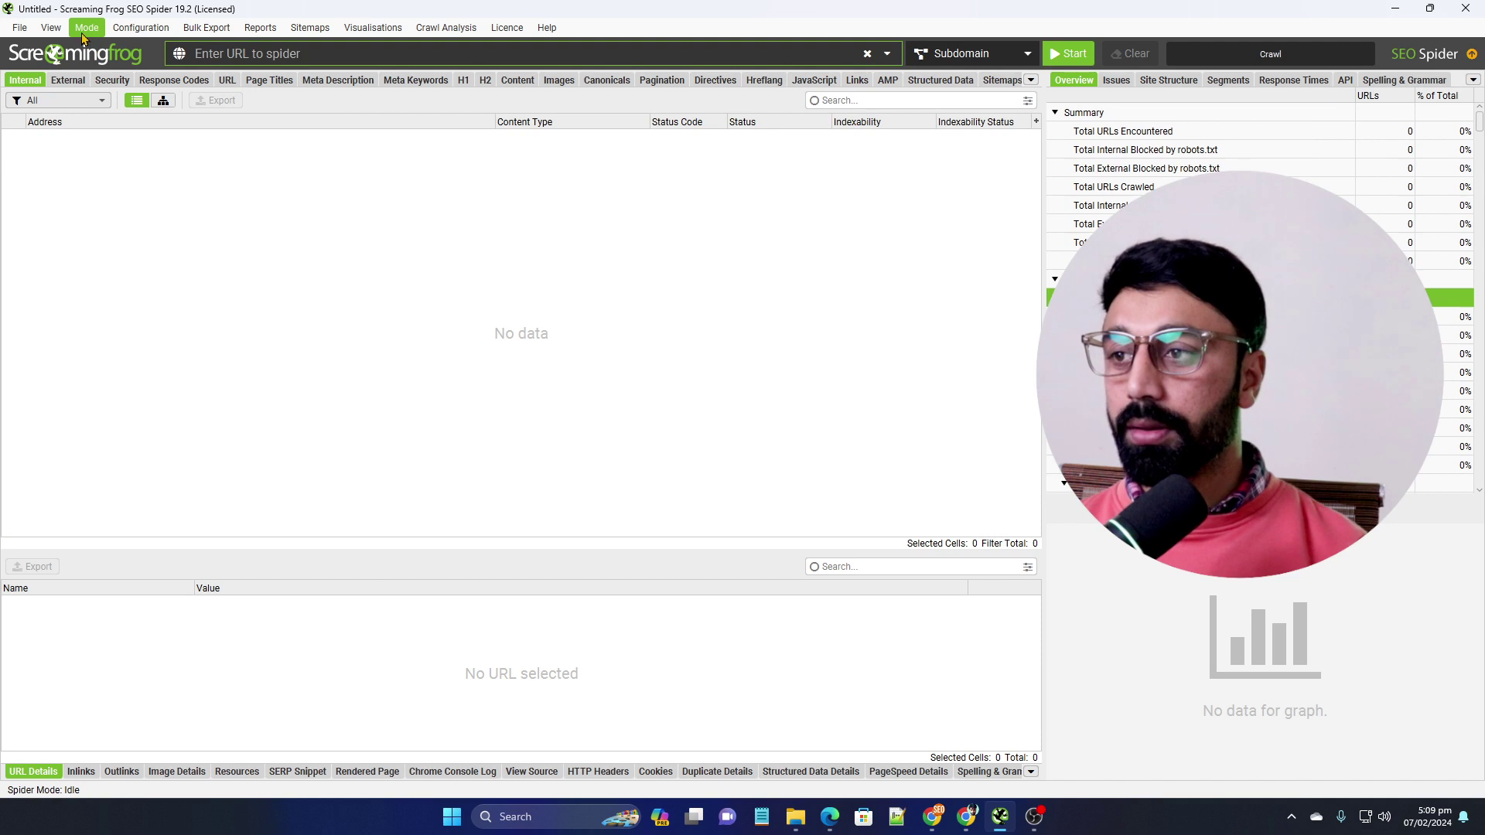
click(87, 28)
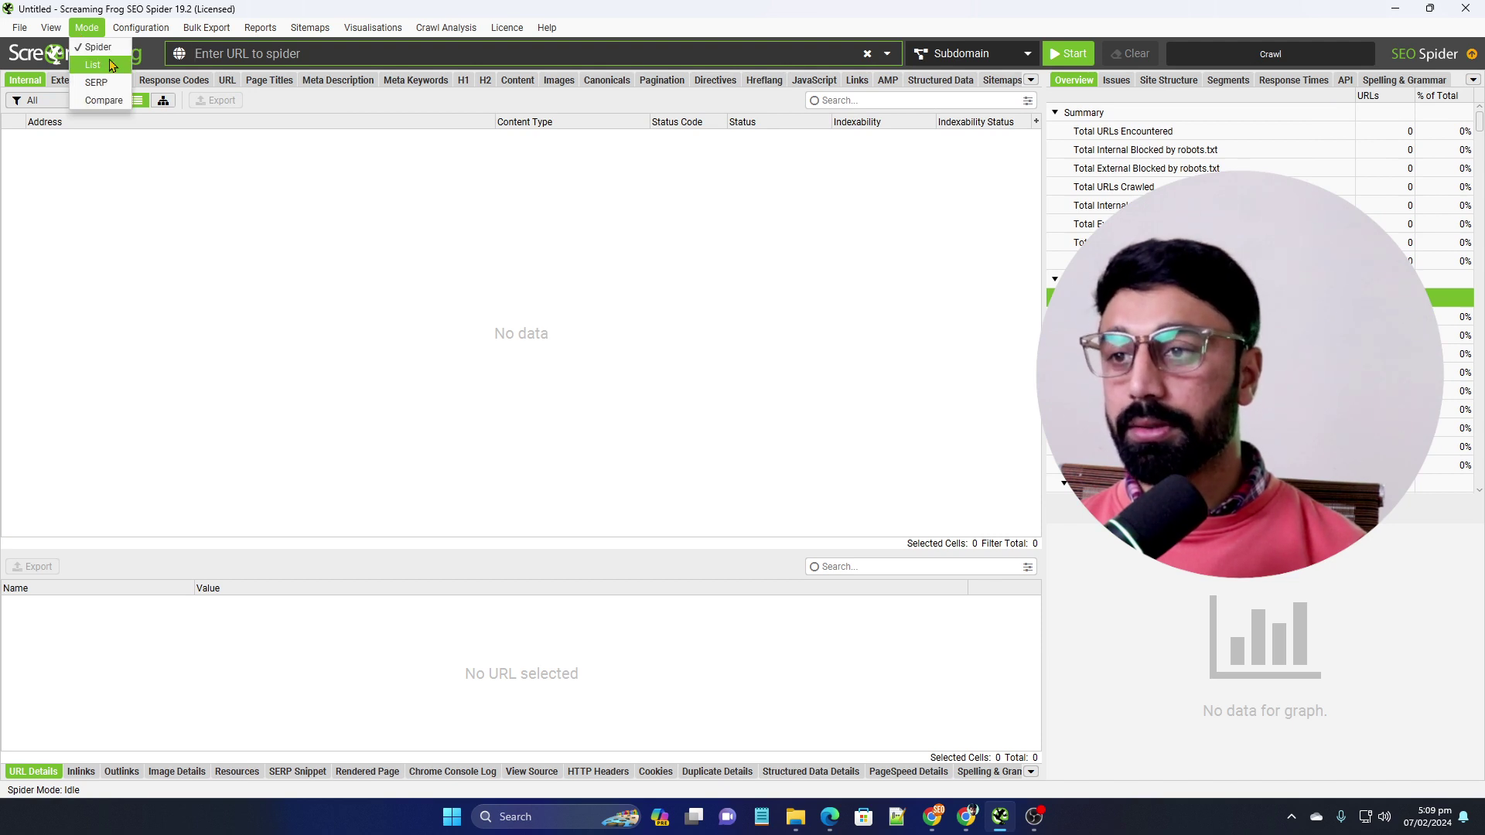
Look through the crawl configuration options, including API access, profiles and the custom search, extraction and link position settings.
click(132, 29)
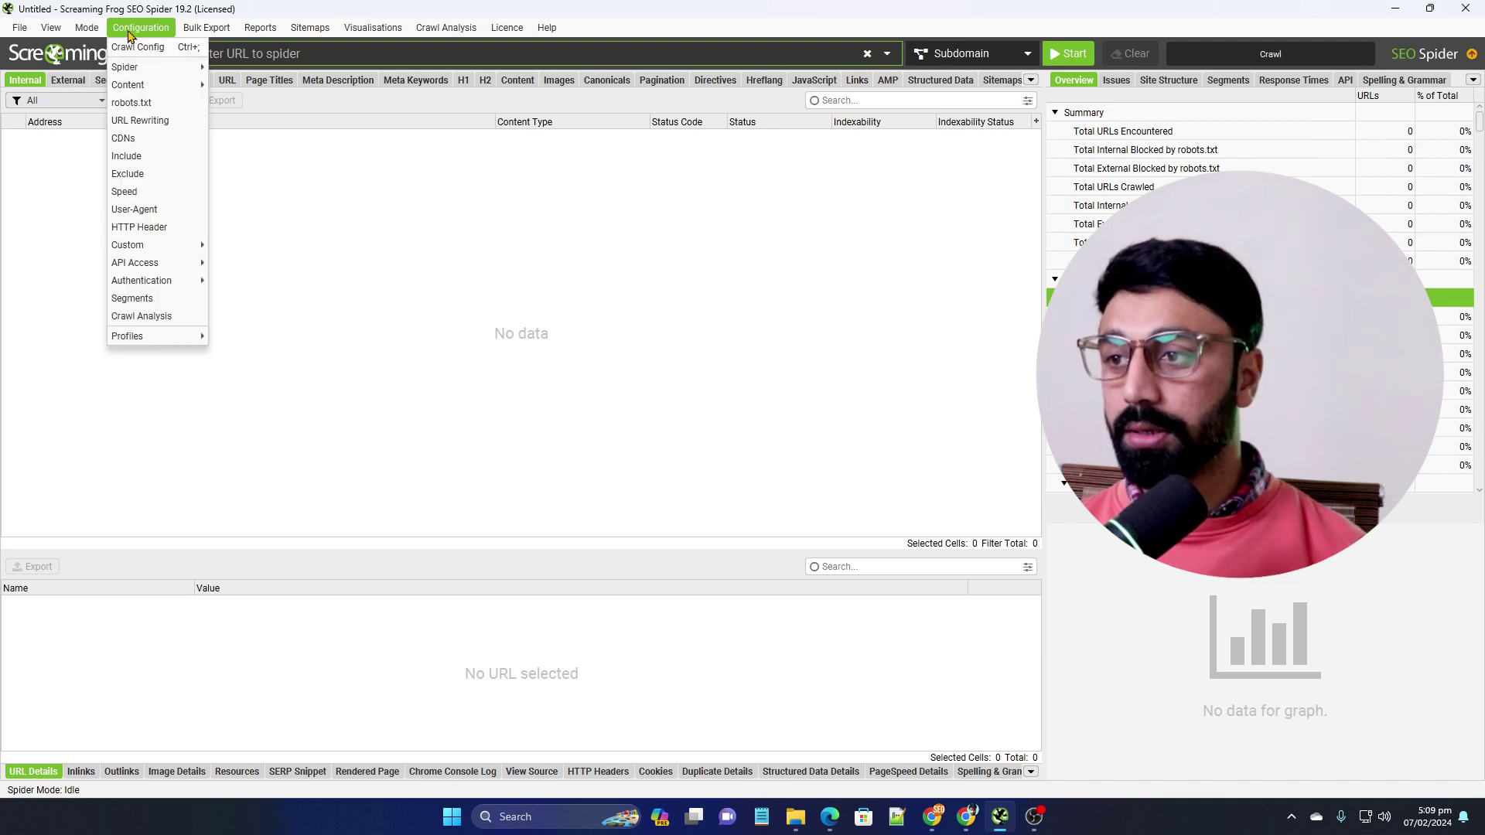
mouse_move(174, 267)
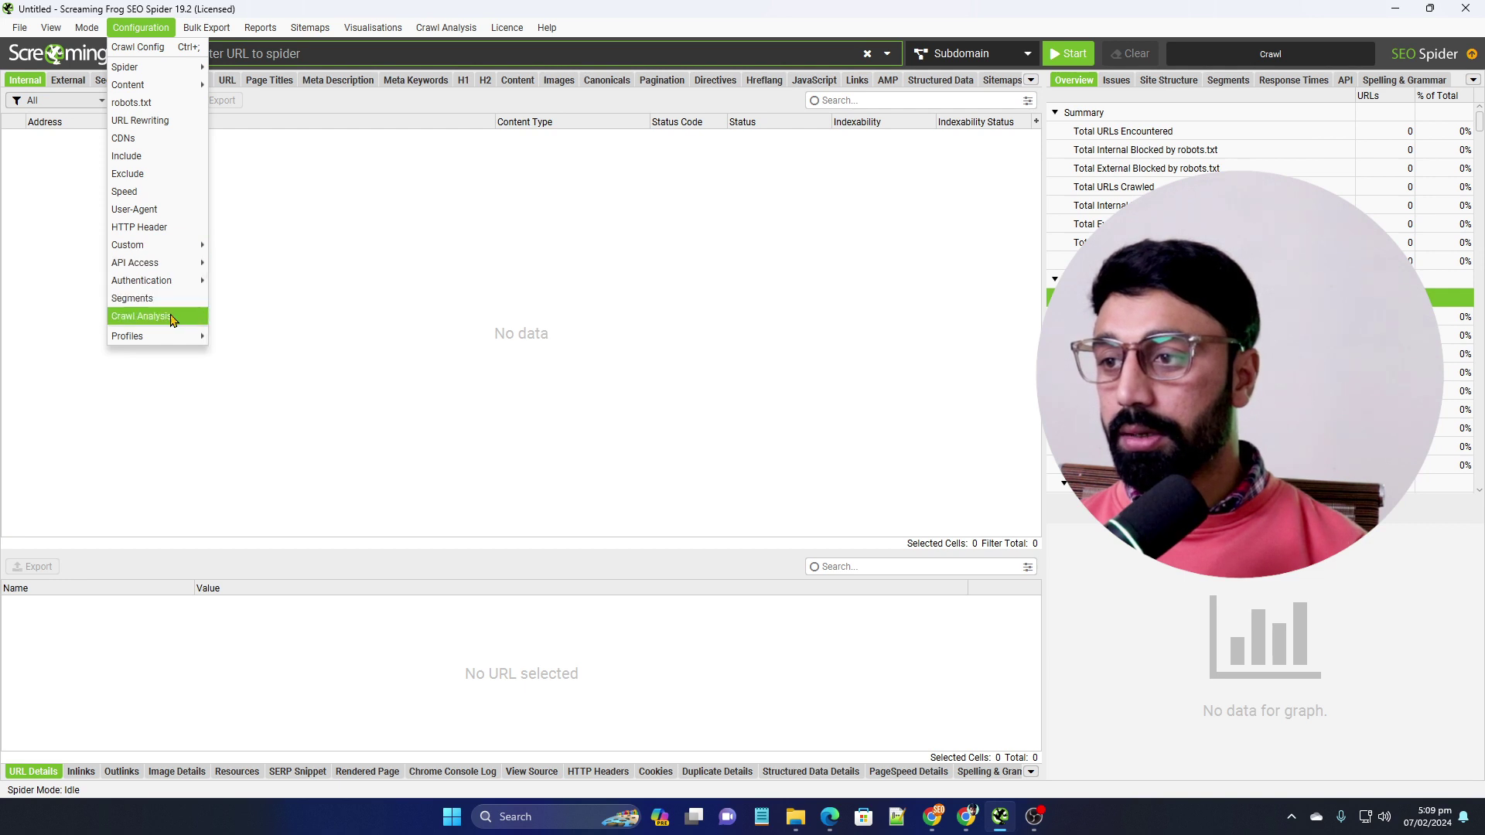
mouse_move(173, 338)
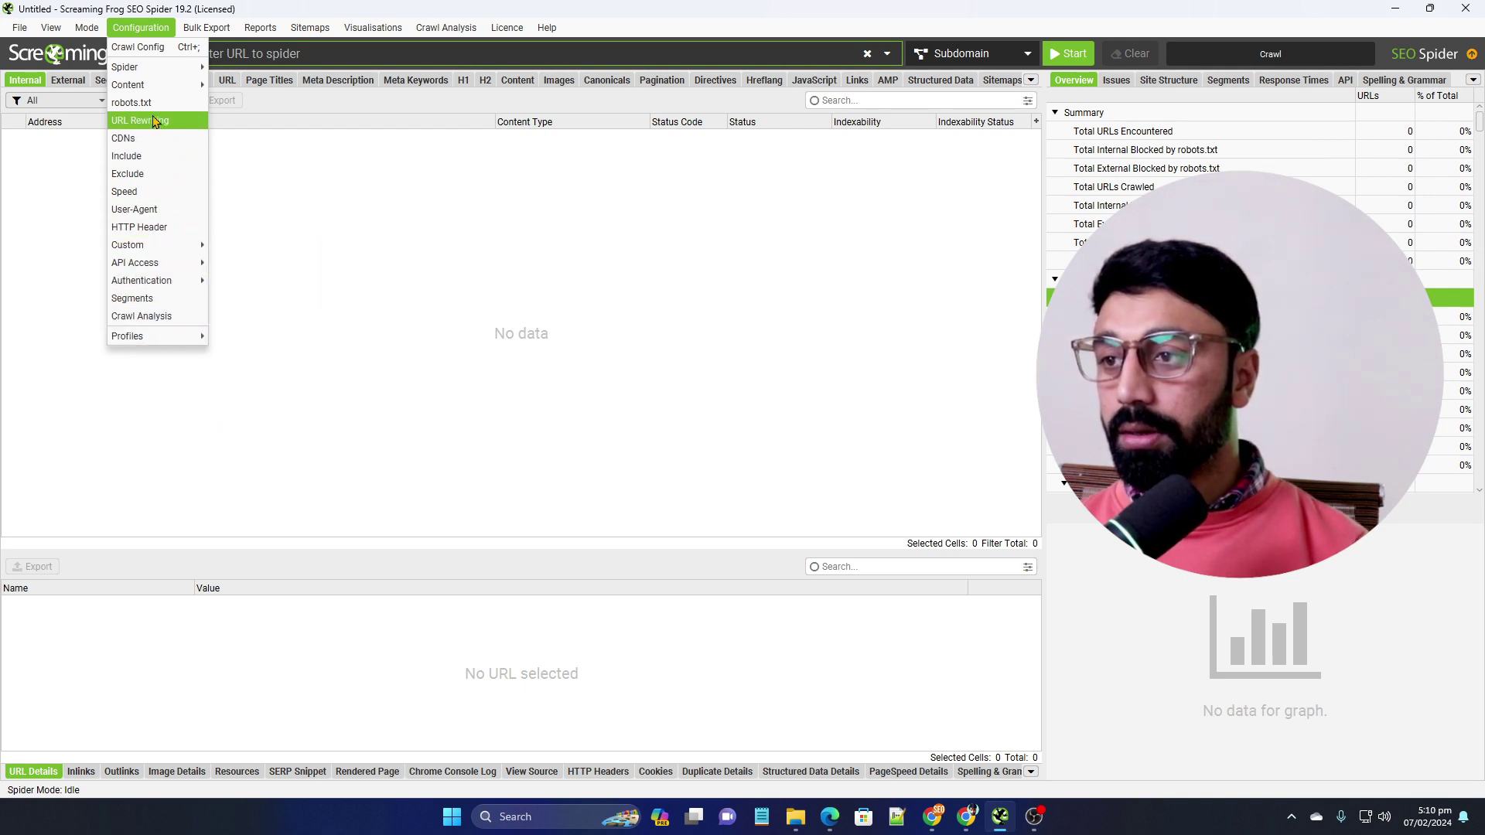
click(395, 334)
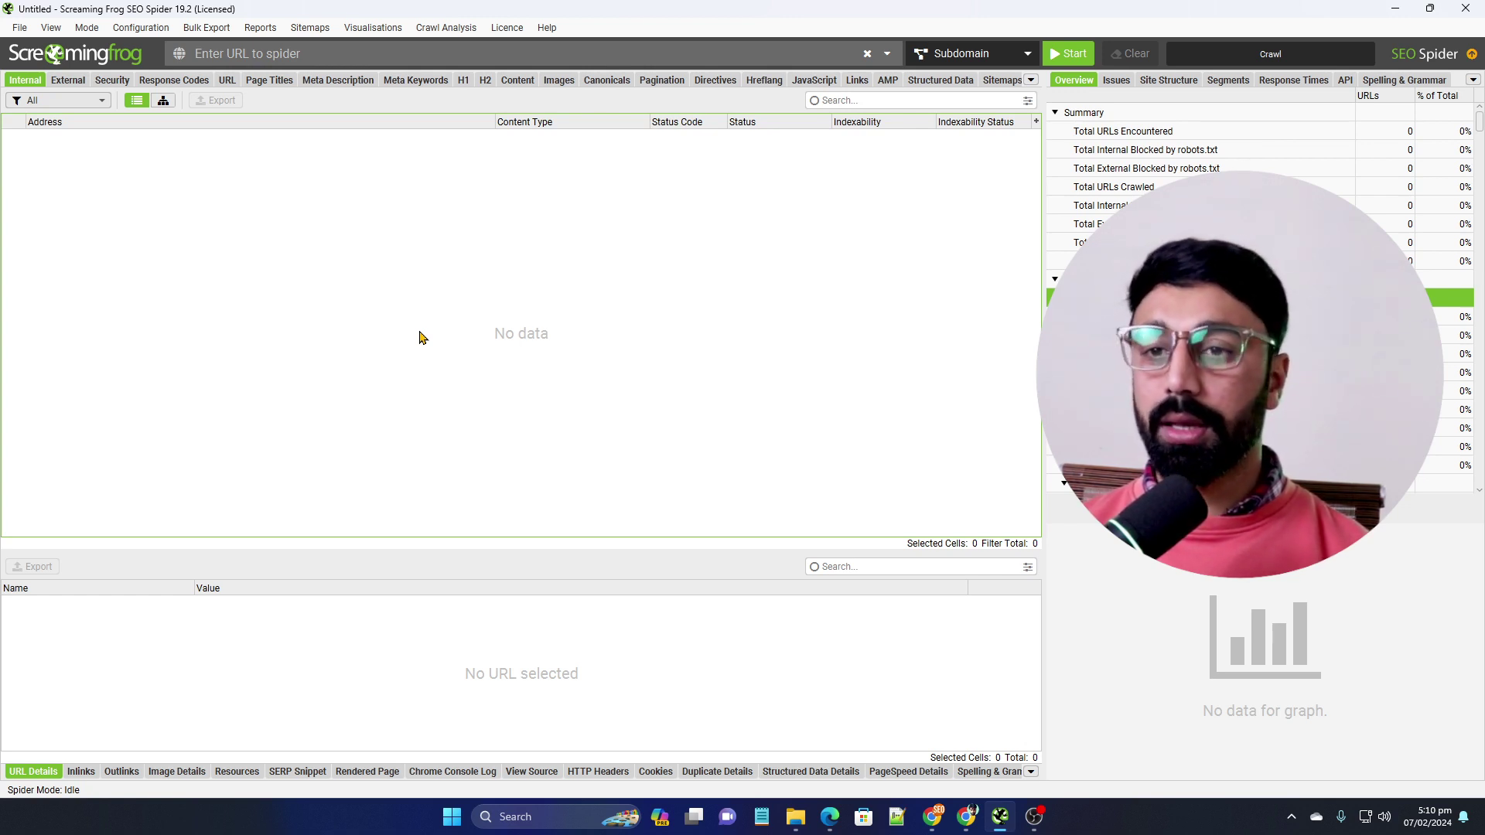
click(131, 34)
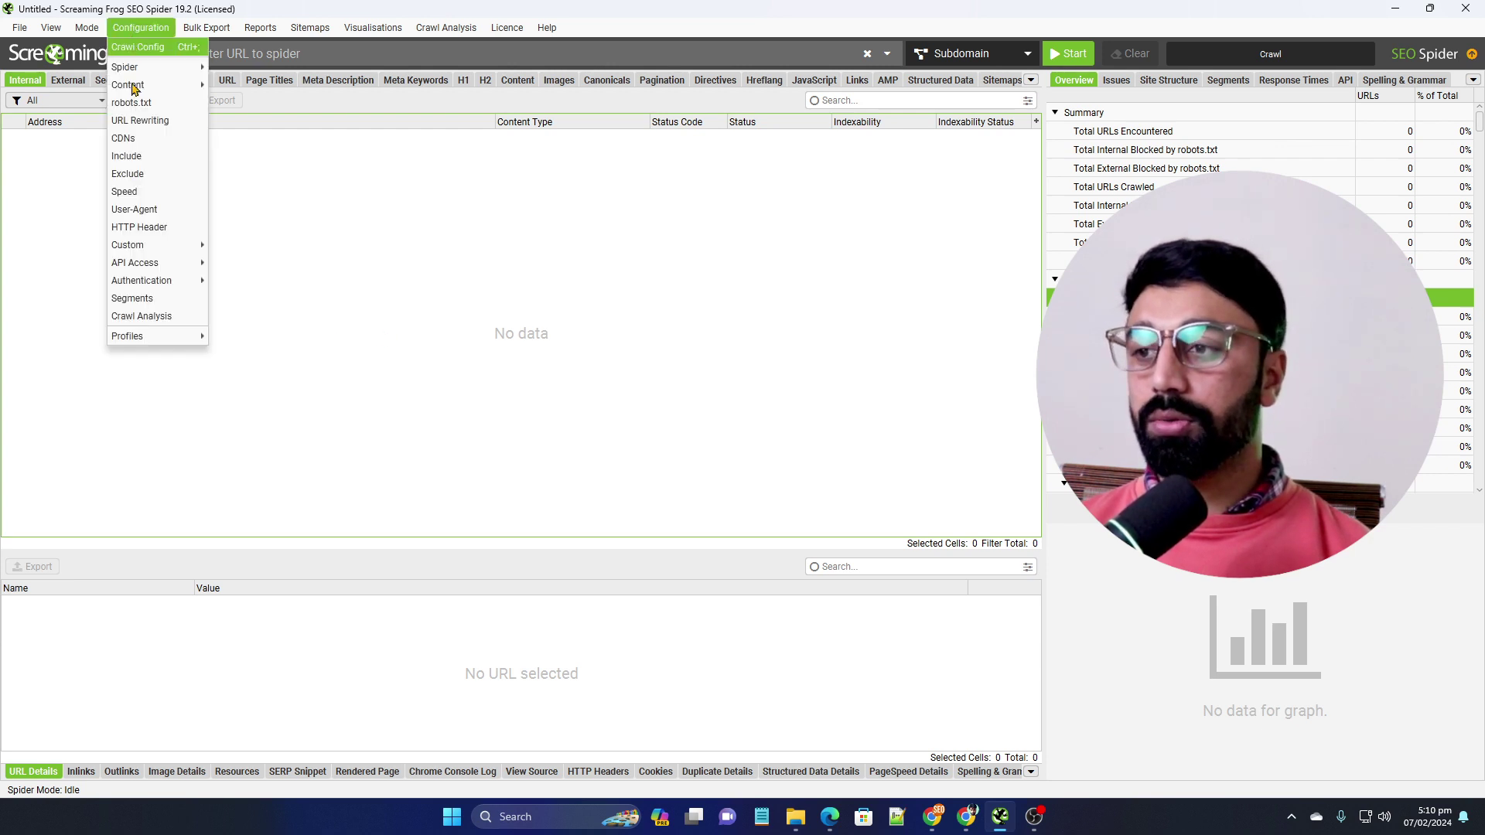
mouse_move(175, 251)
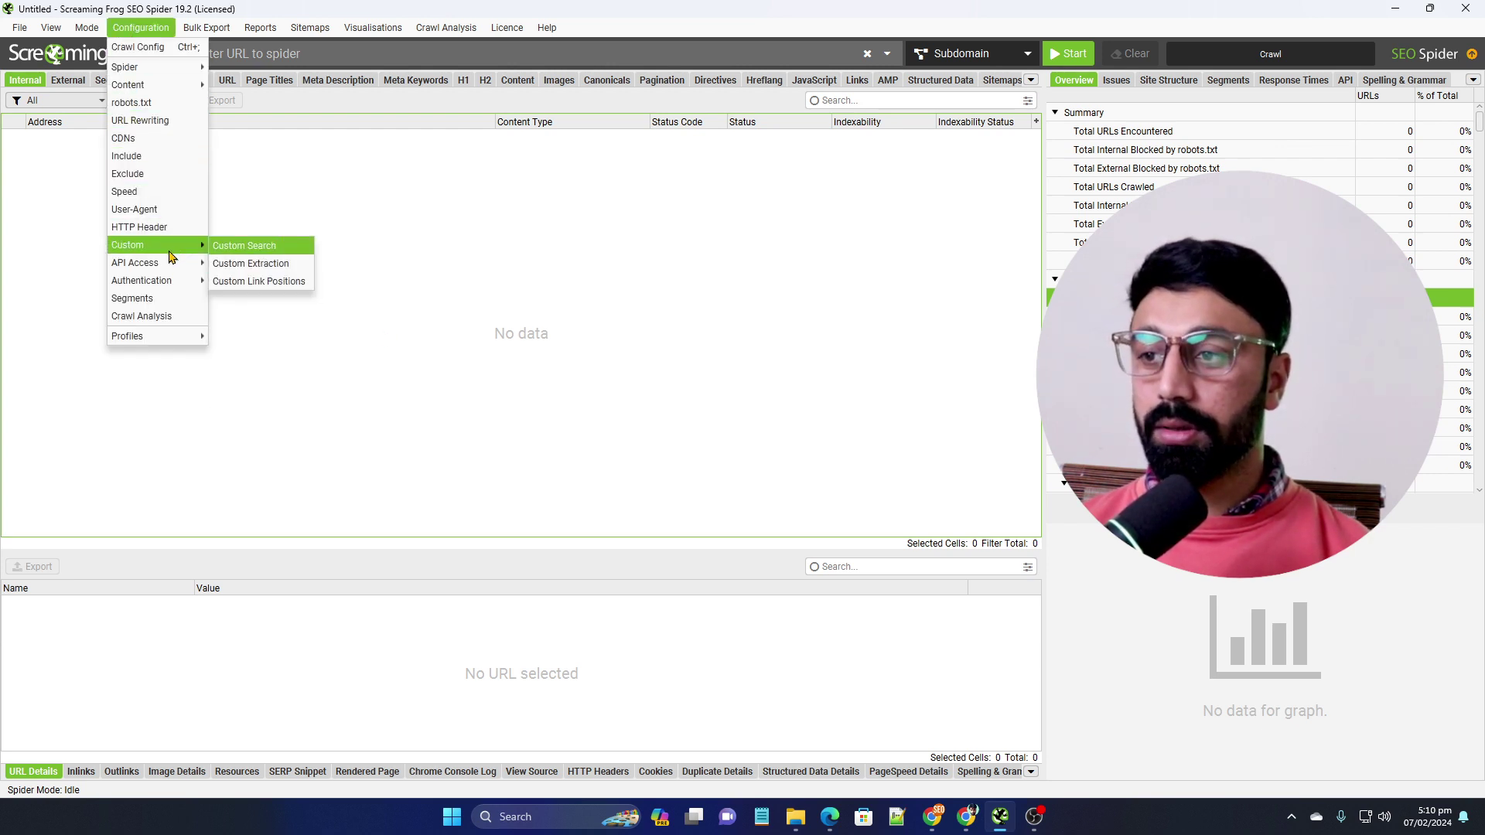
click(445, 305)
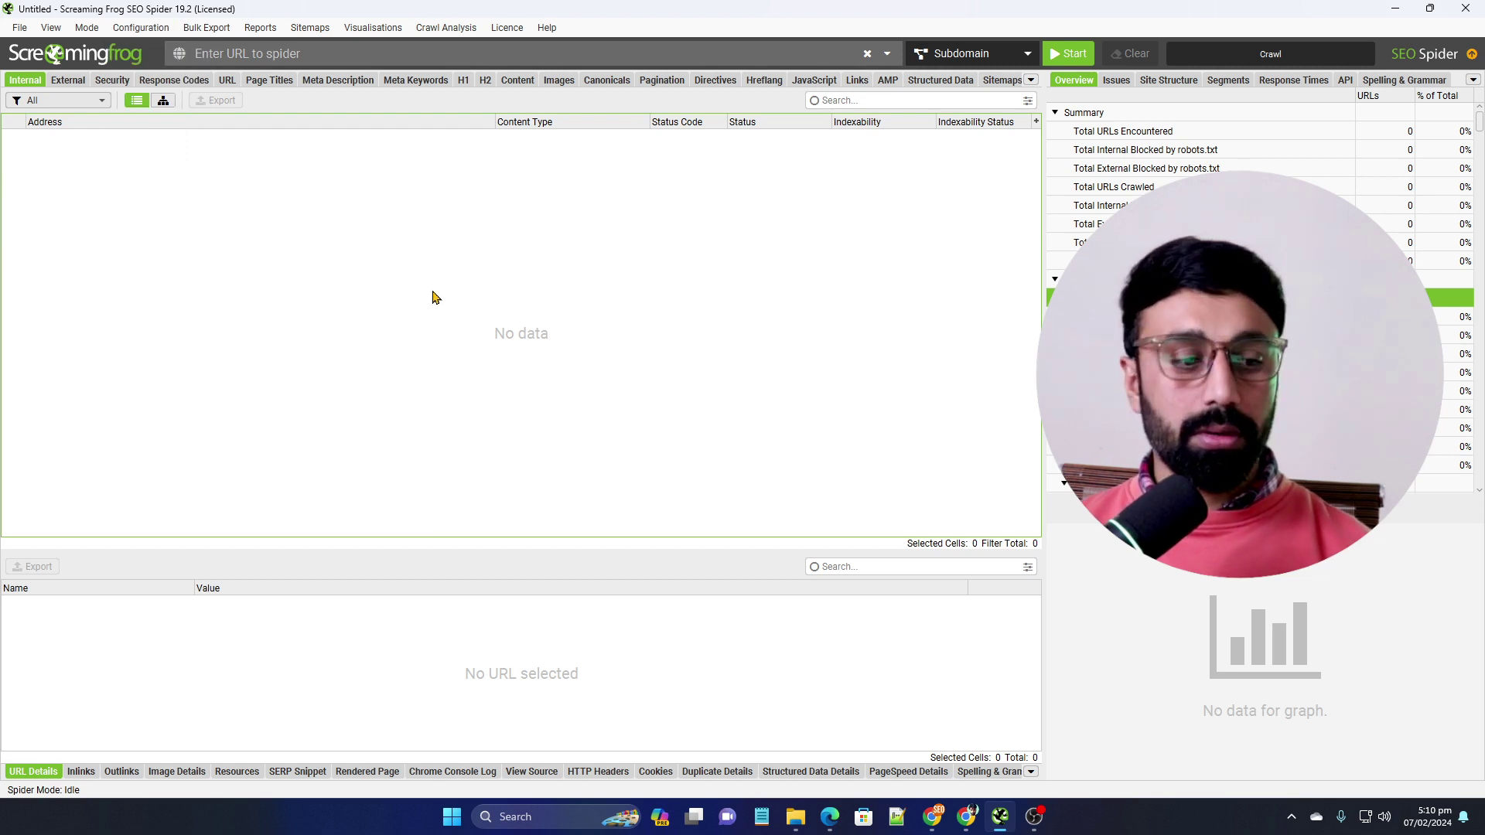